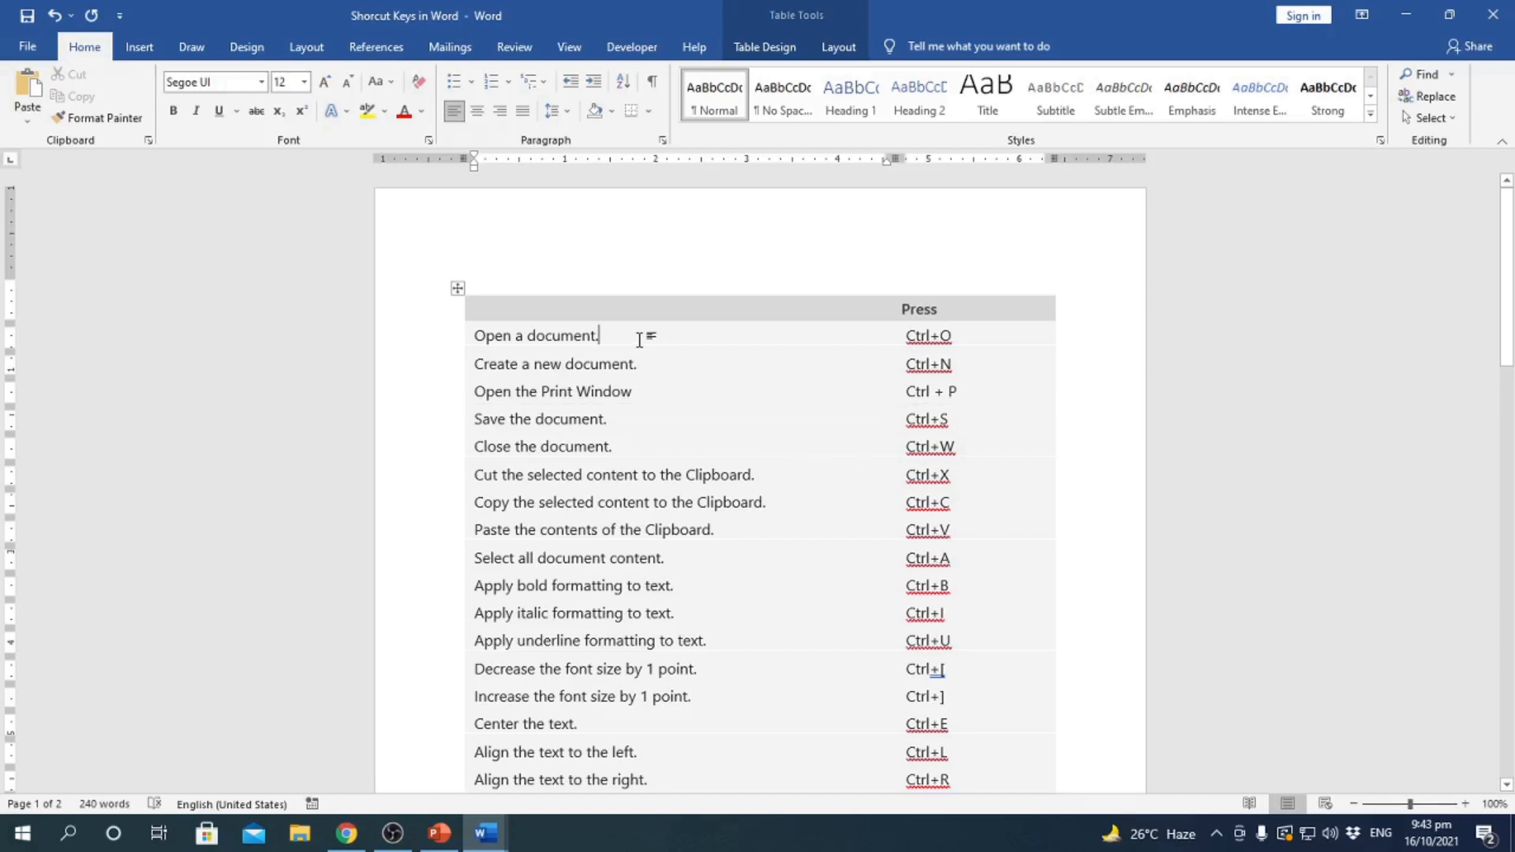
- Bring up the Open page with the recent documents, look at the start page, and return to the shortcut list document
{"action": "left_click", "coordinate": [984, 334]}
{"action": "key", "text": "ctrl+o"}
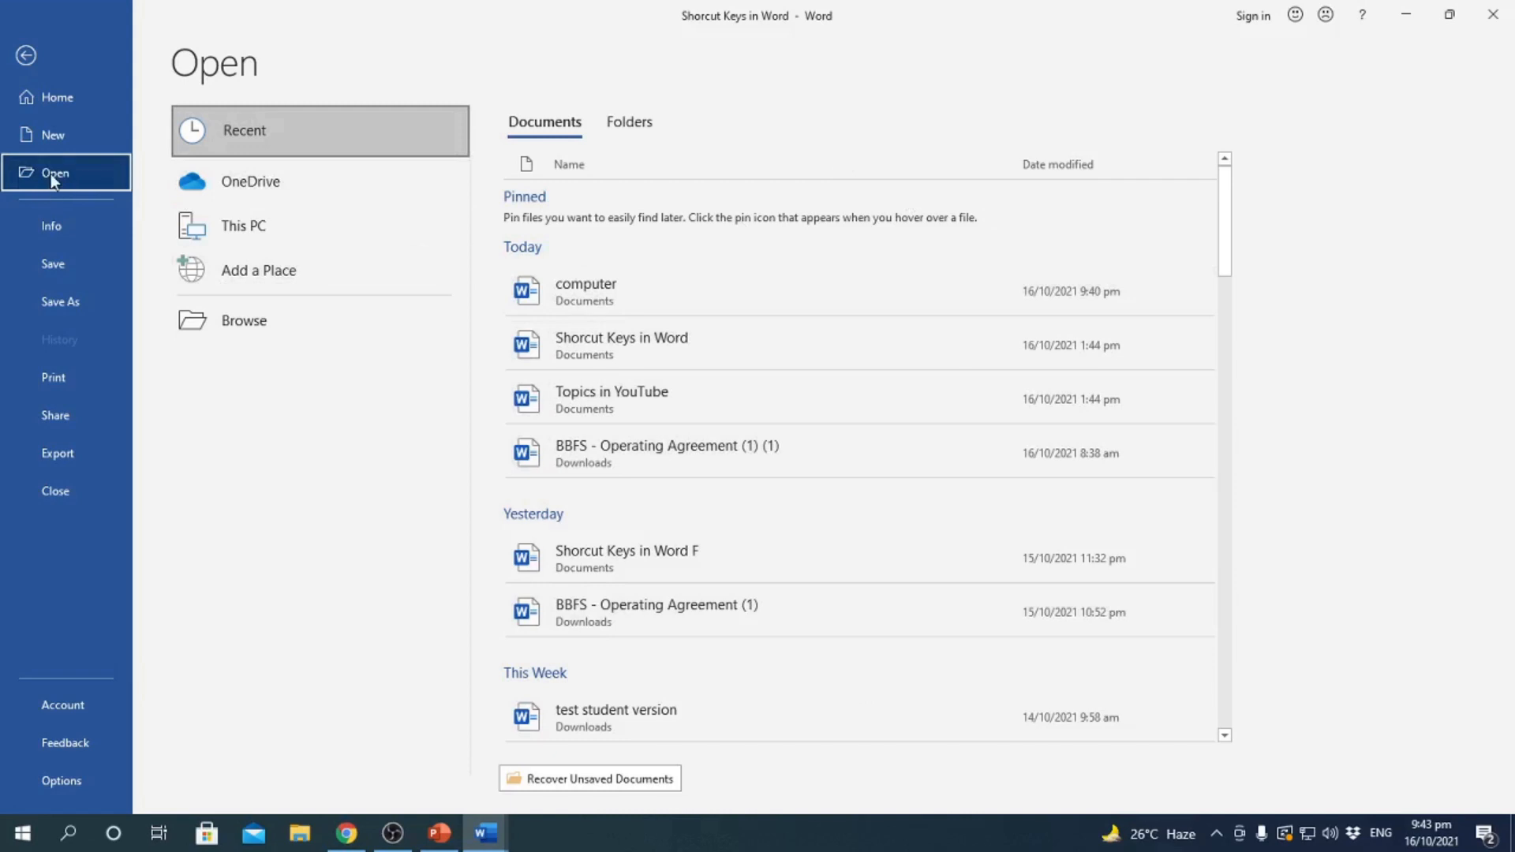
{"action": "key", "text": "Escape"}
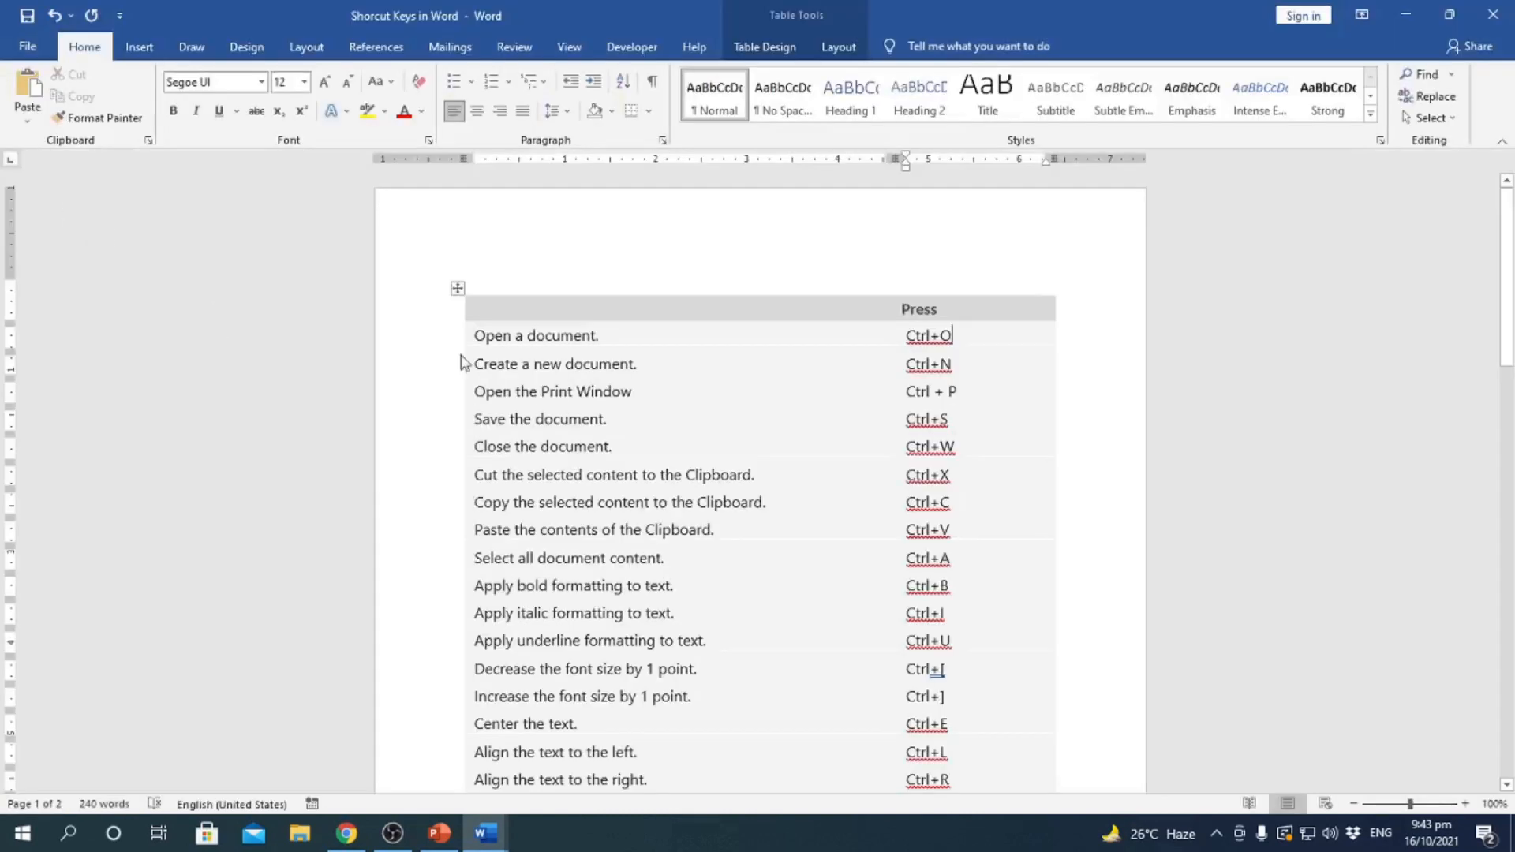
{"action": "left_click", "coordinate": [27, 49]}
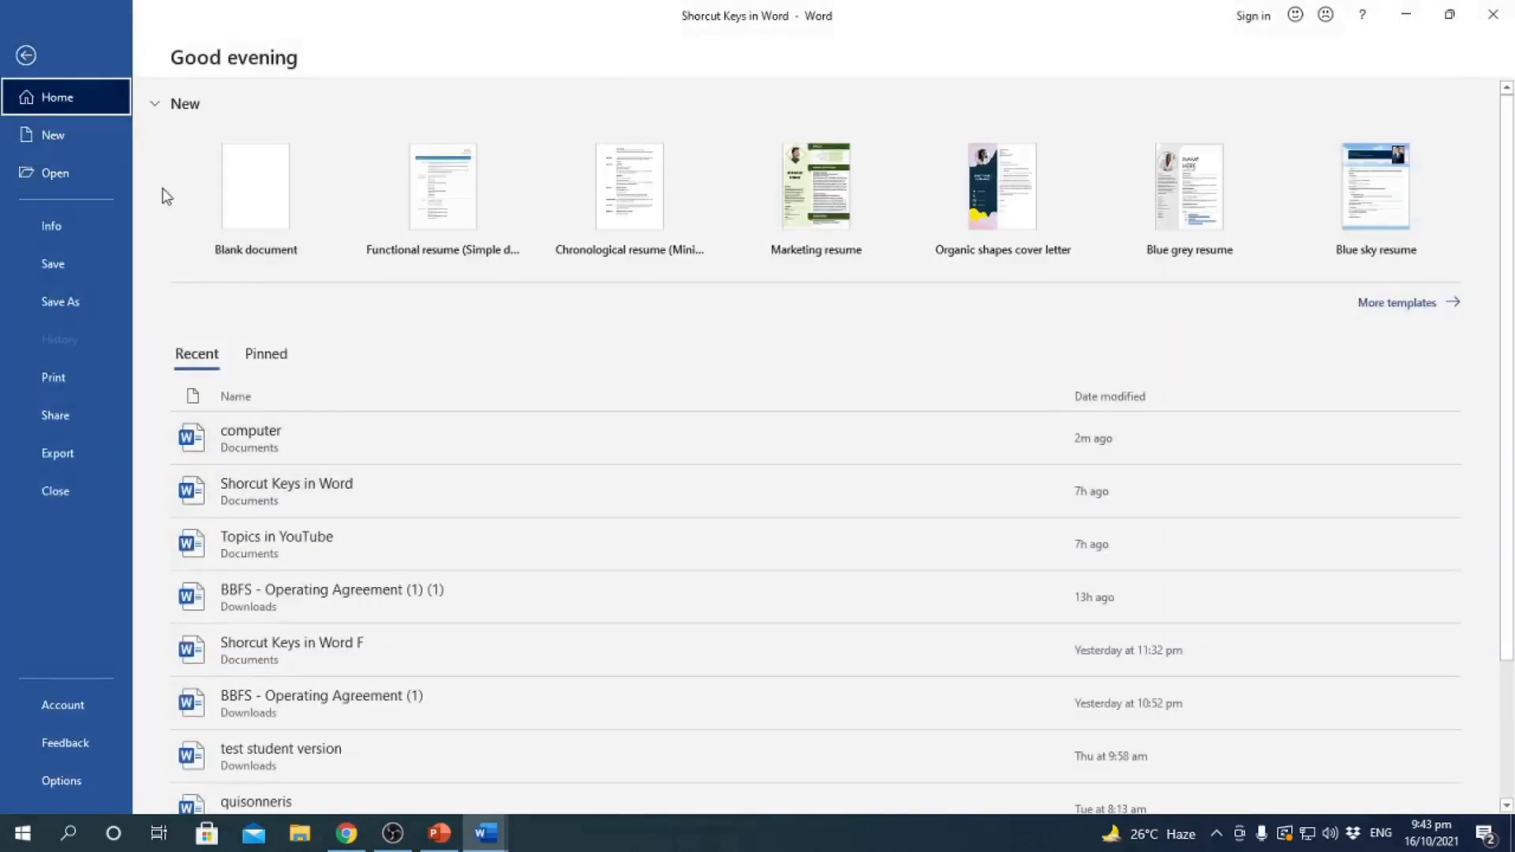
{"action": "key", "text": "Escape"}
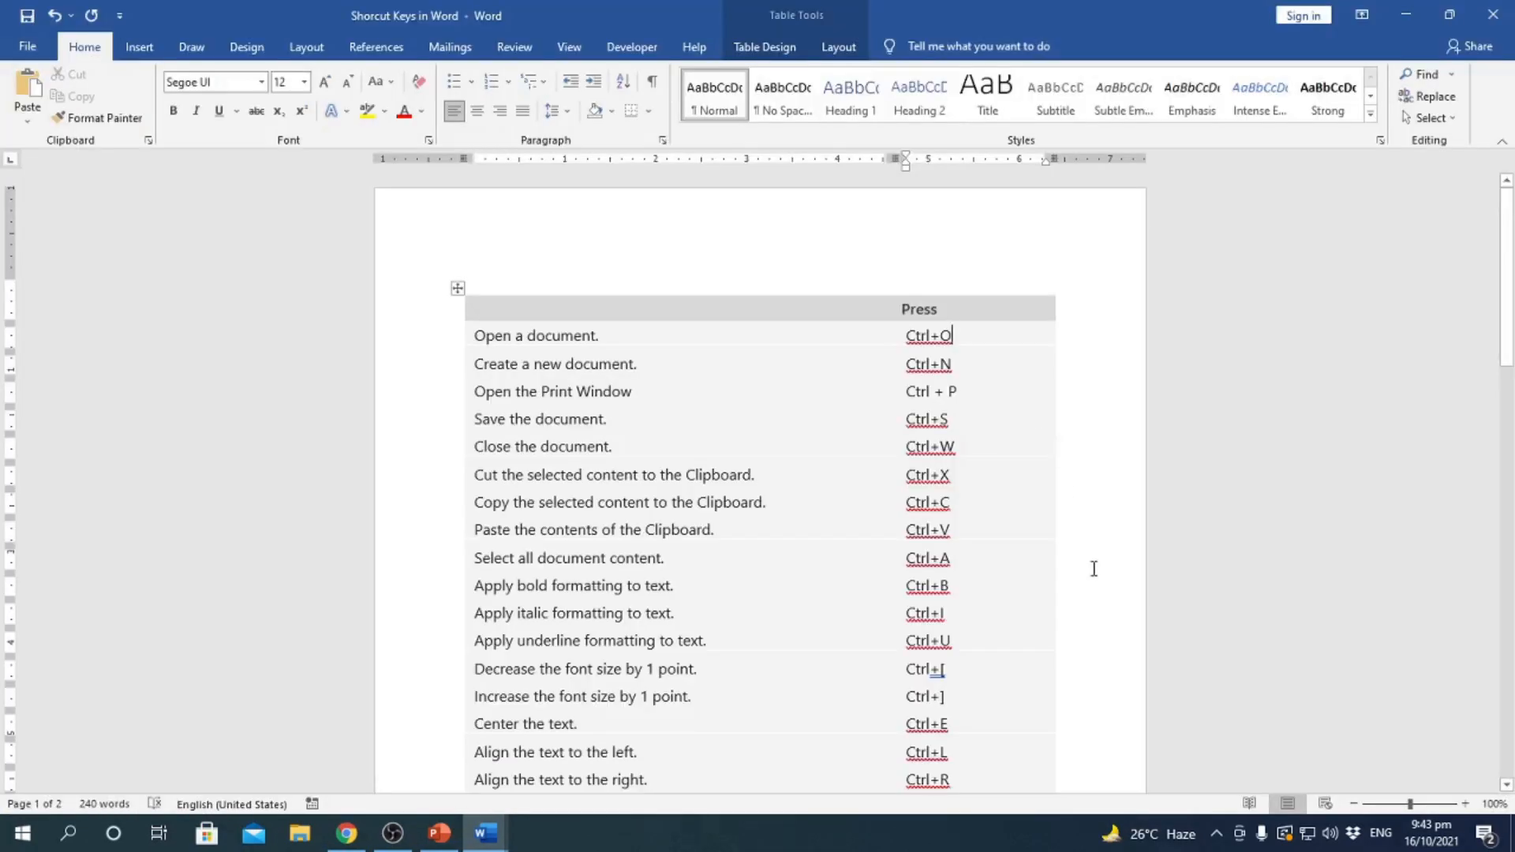
{"action": "key", "text": "ctrl+o"}
{"action": "key", "text": "Escape"}
- Bring up the print settings, view the available printers and the page range setting, and return without printing
{"action": "scroll", "coordinate": [1018, 403], "scroll_direction": "down", "scroll_amount": 1}
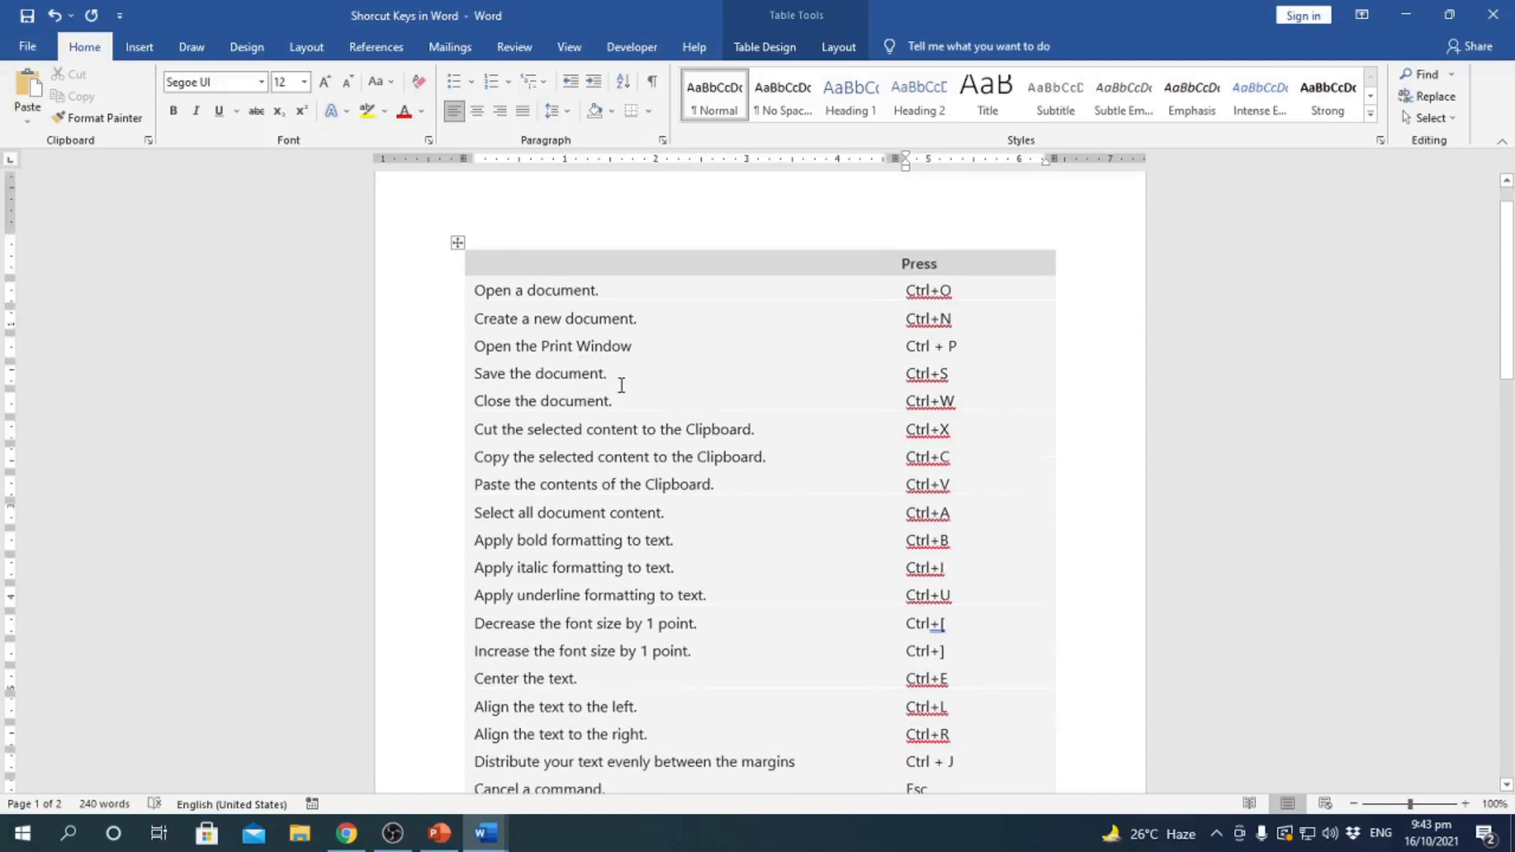
{"action": "left_click", "coordinate": [970, 353]}
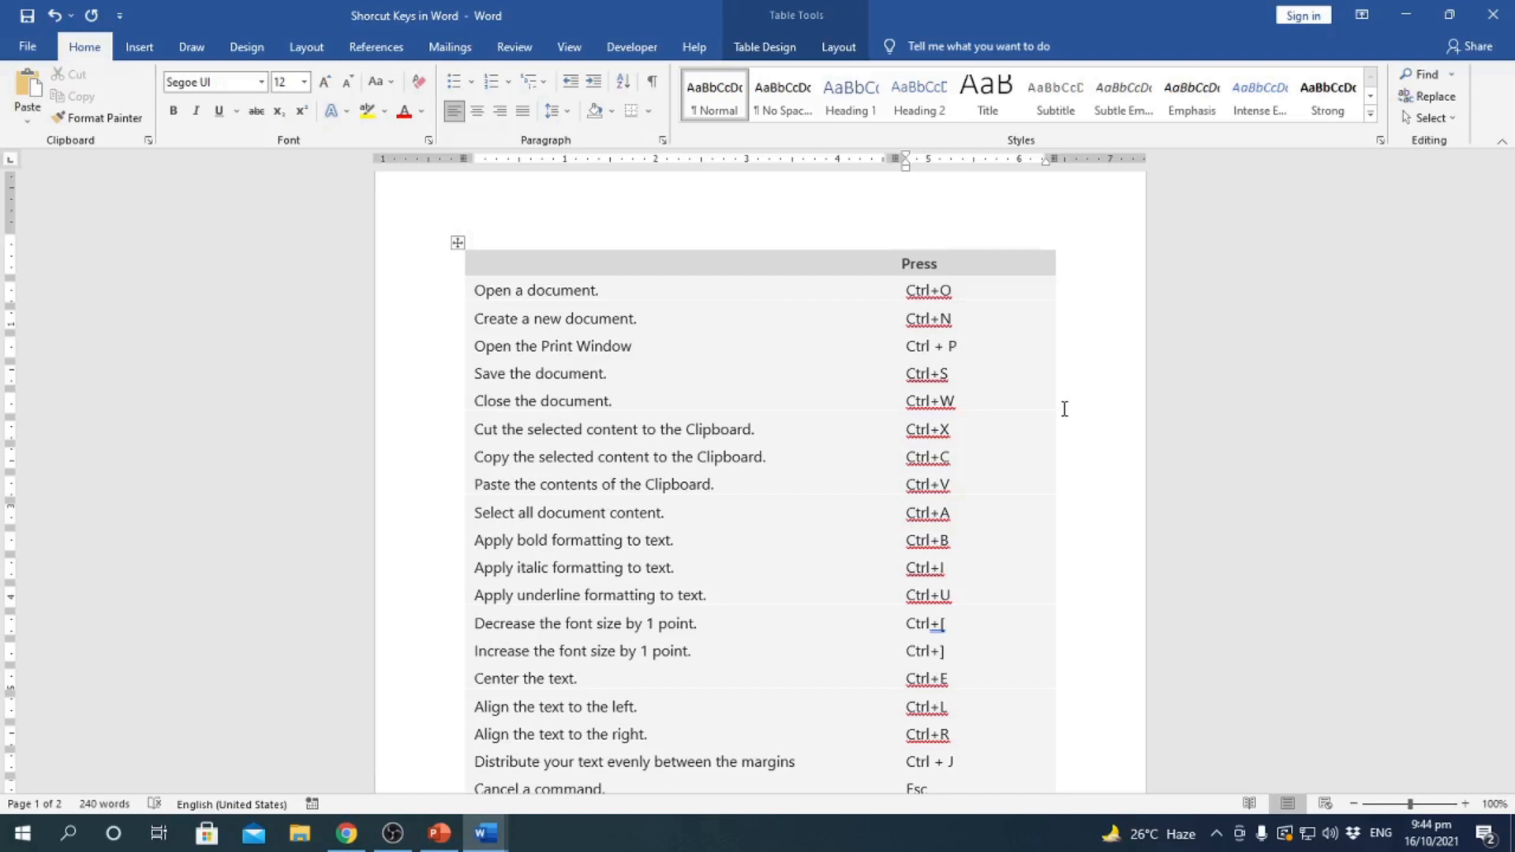
{"action": "key", "text": "ctrl+p"}
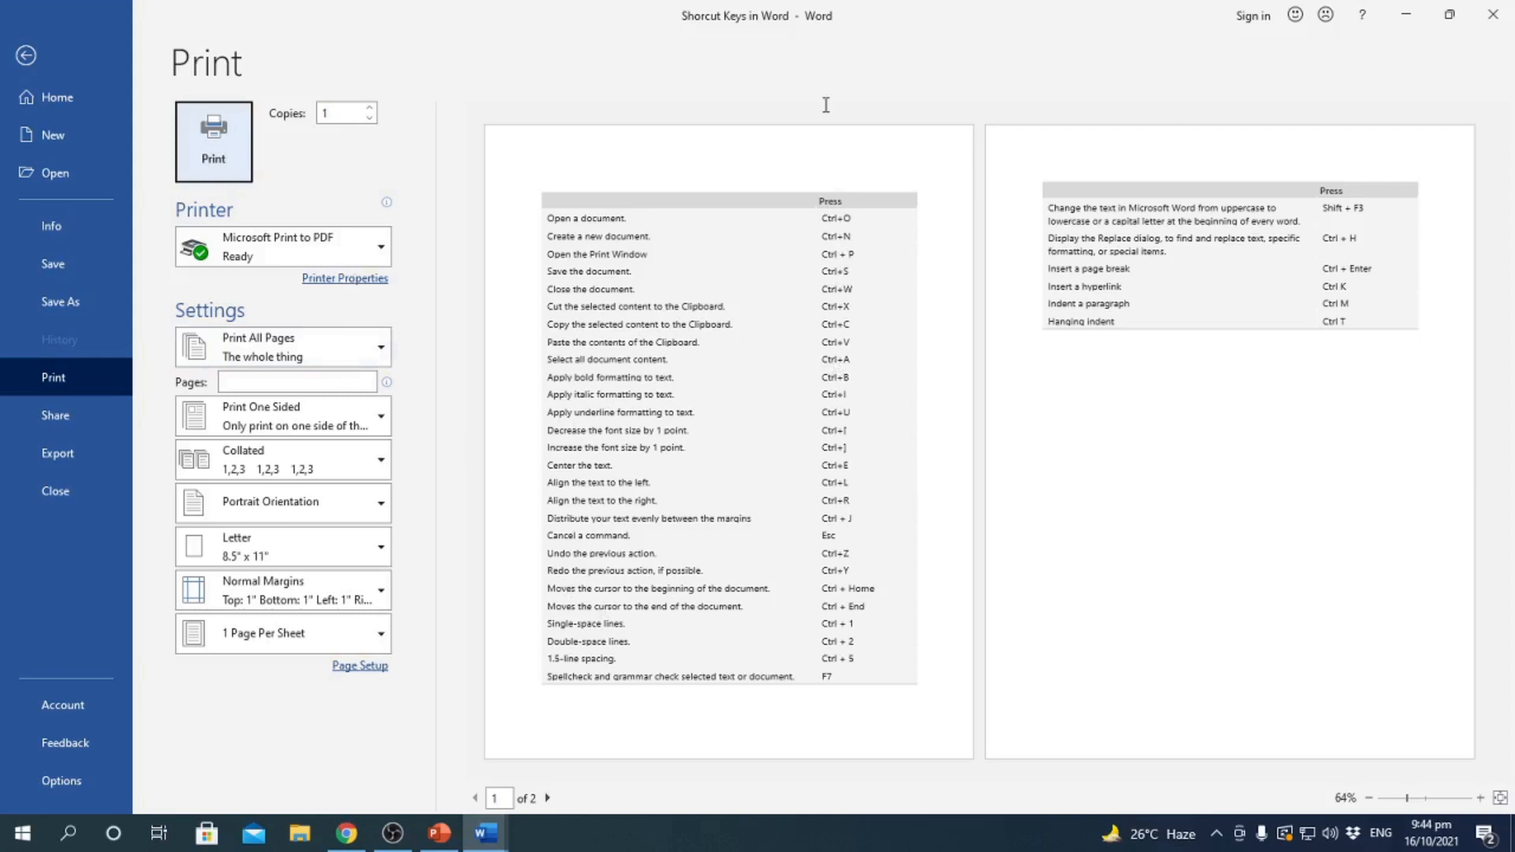
{"action": "left_click", "coordinate": [387, 259]}
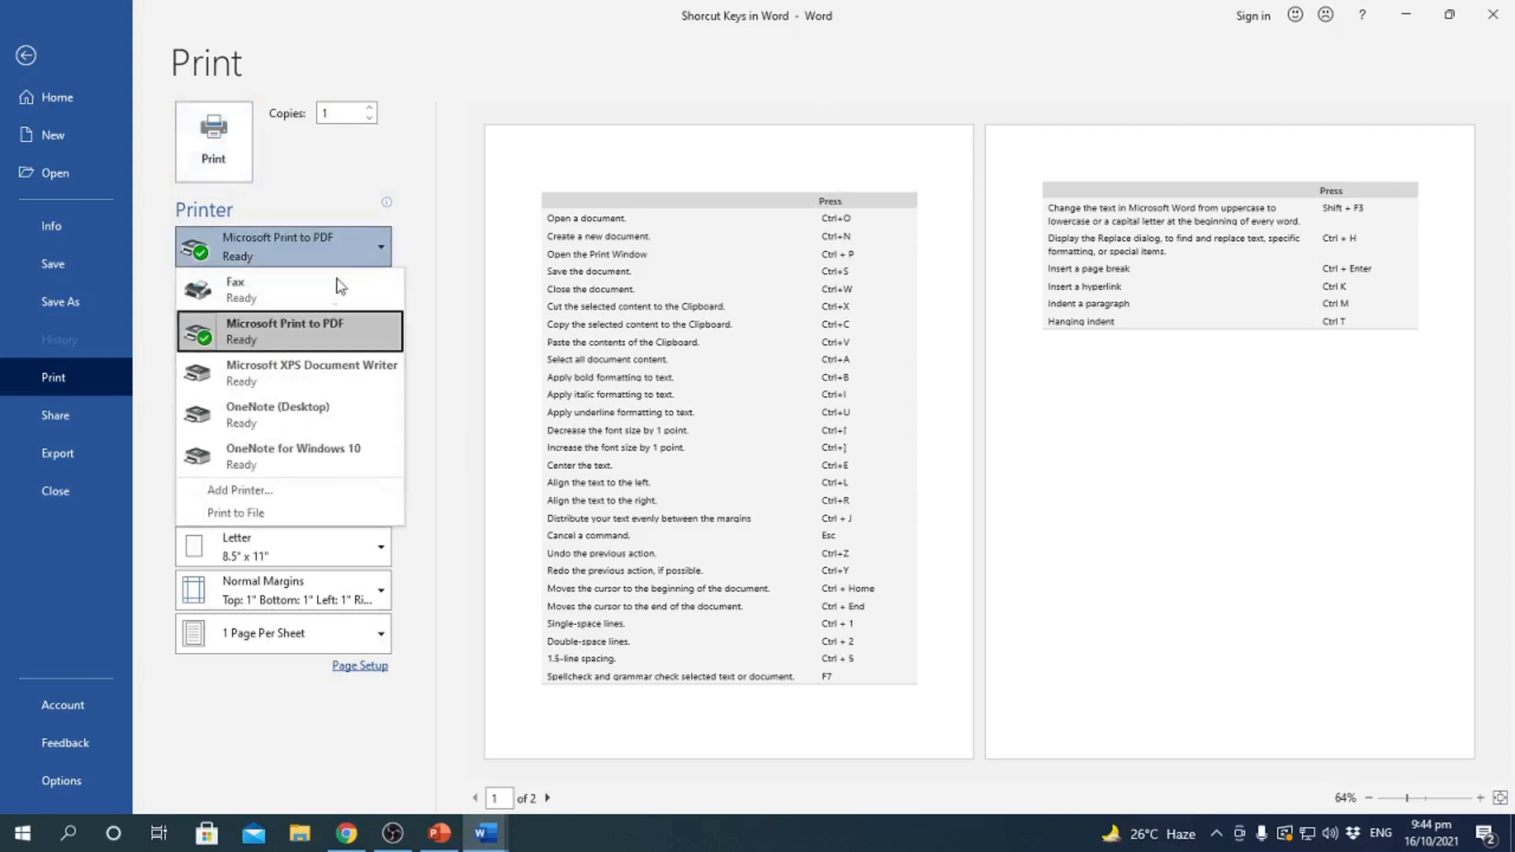
{"action": "left_click", "coordinate": [444, 212]}
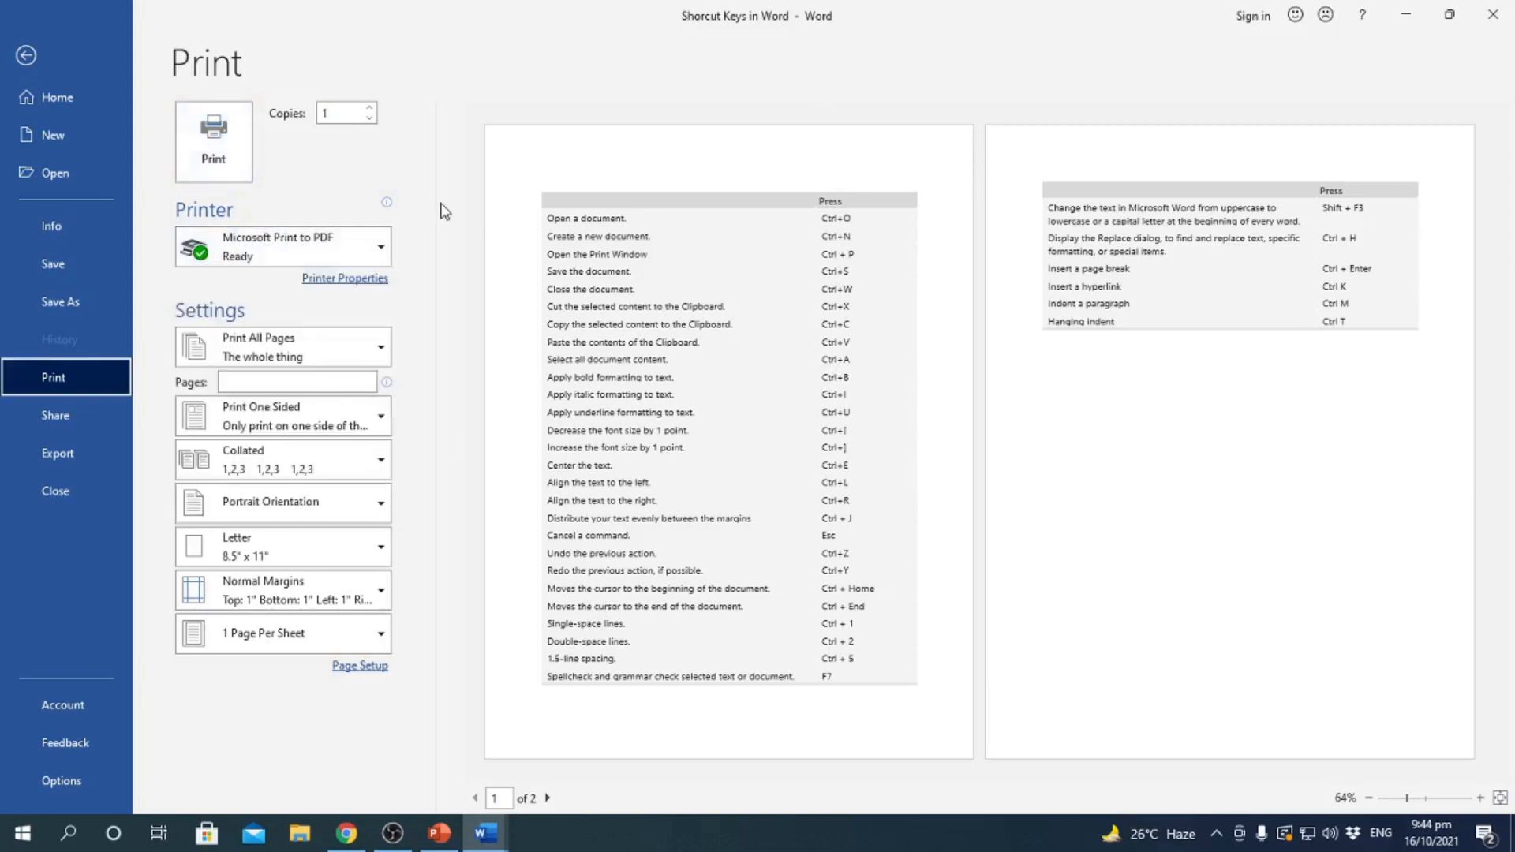
{"action": "left_click", "coordinate": [257, 381]}
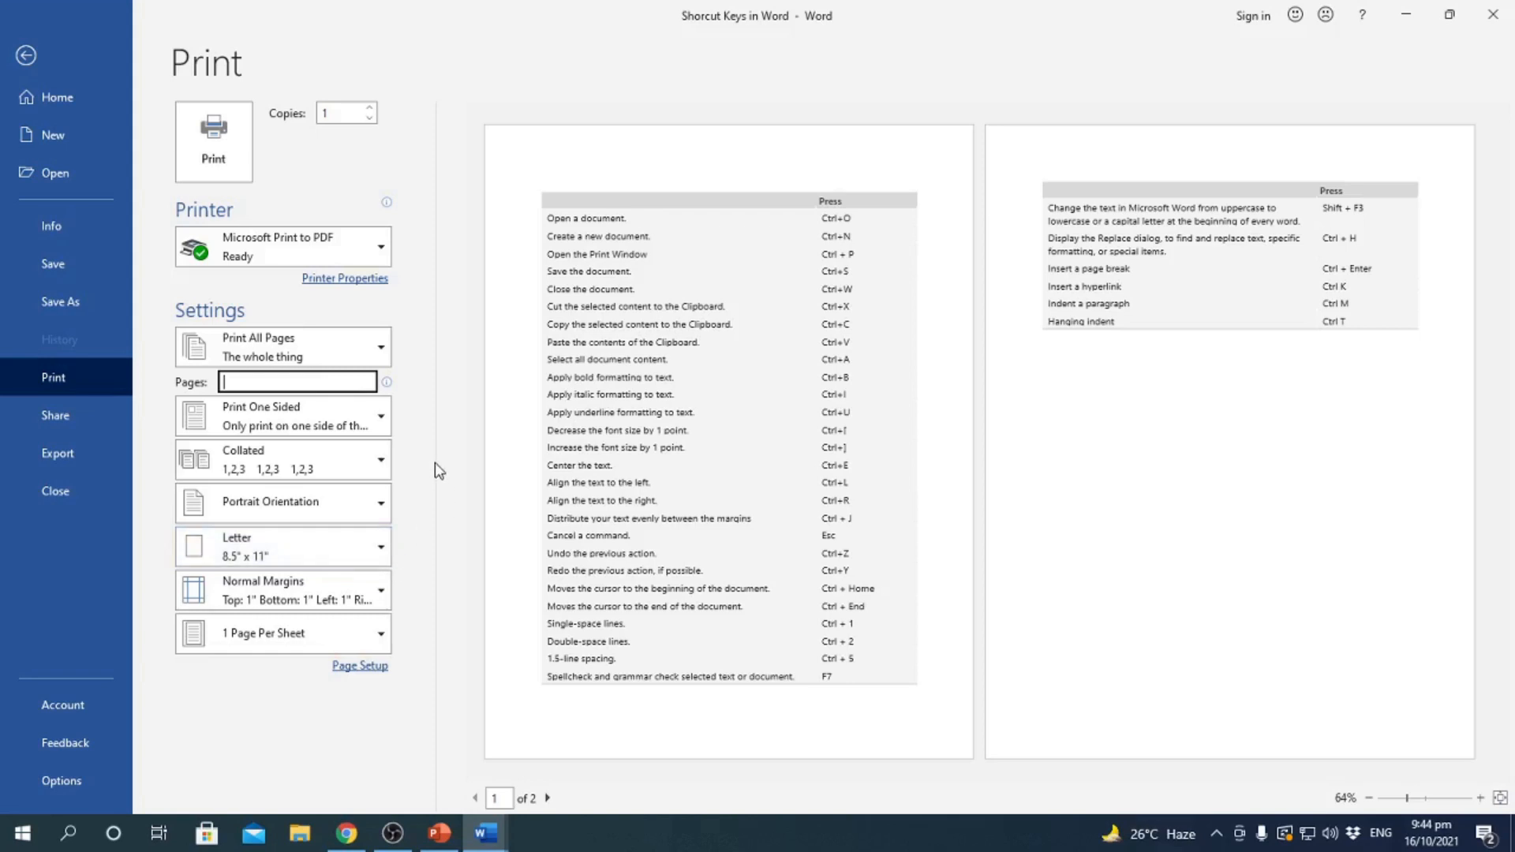
{"action": "key", "text": "Escape"}
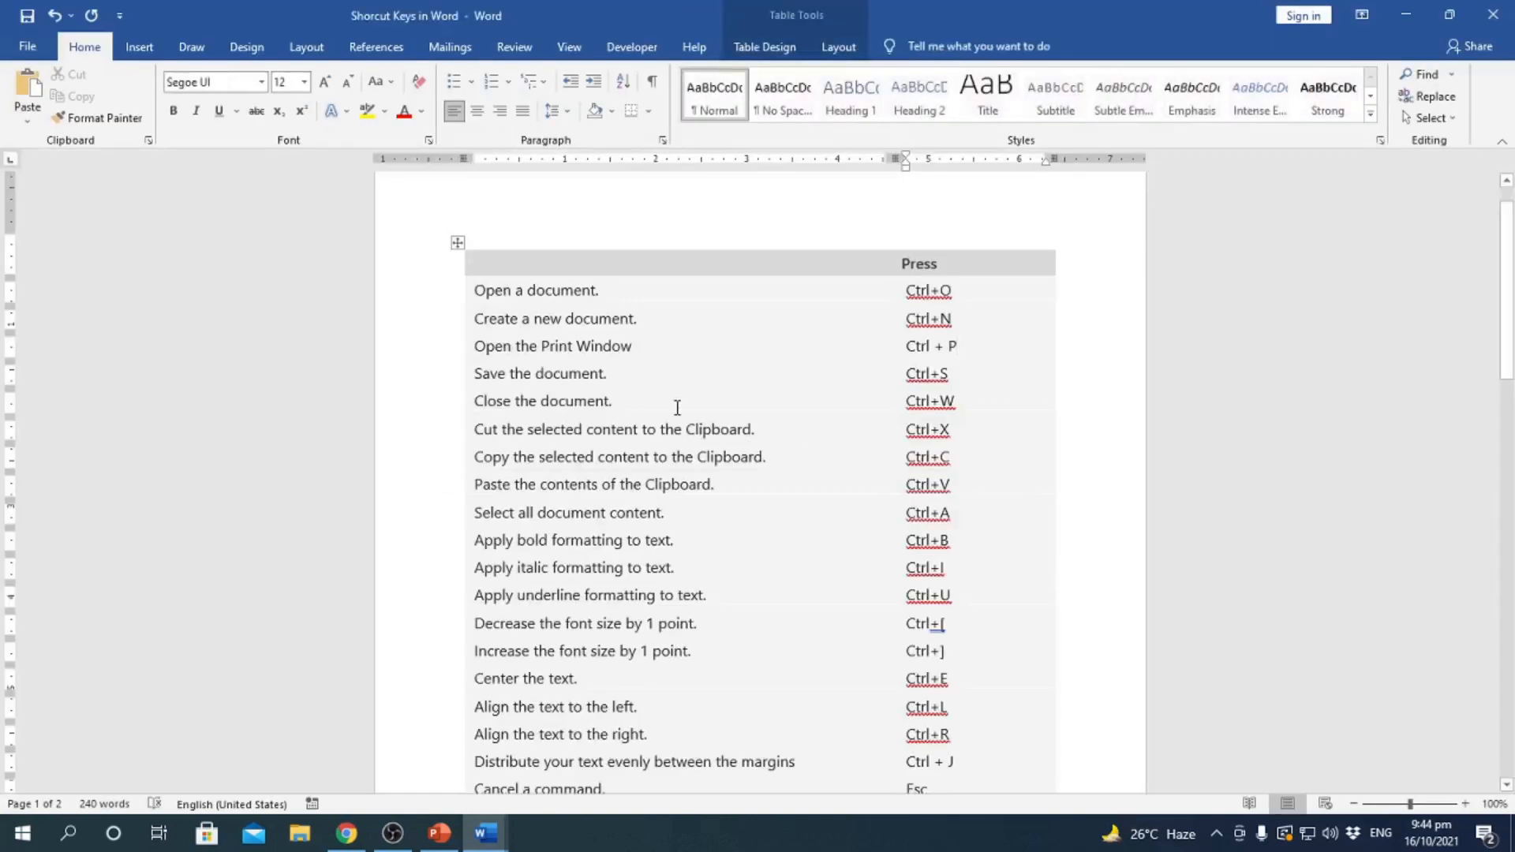
- Save the Shorcut Keys in Word document and place the cursor in the shortcut cell of the "Close the document." row
{"action": "left_click", "coordinate": [635, 379]}
{"action": "left_click", "coordinate": [28, 49]}
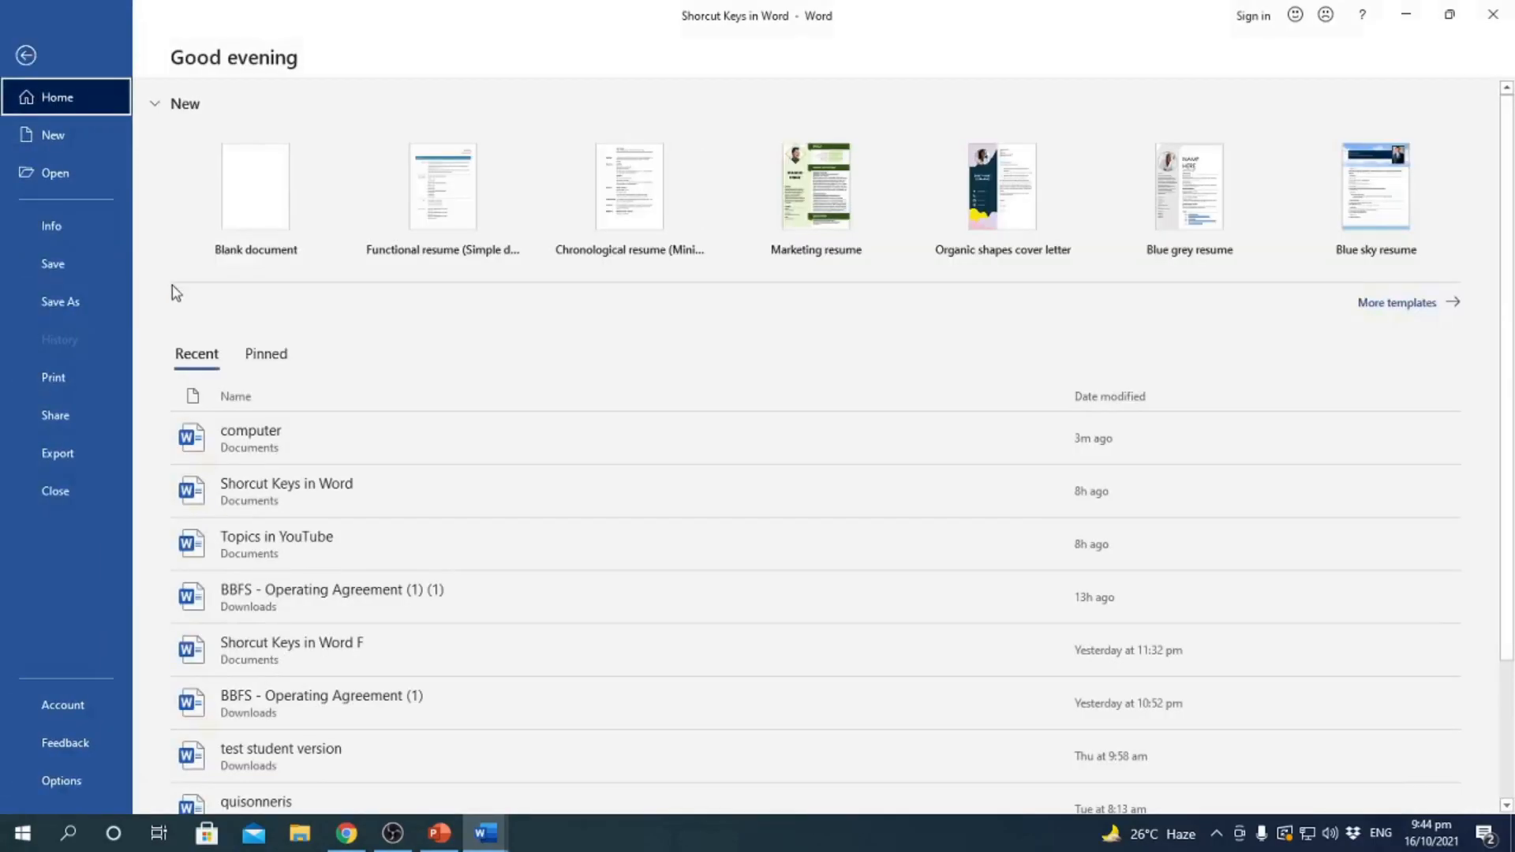
{"action": "key", "text": "Escape"}
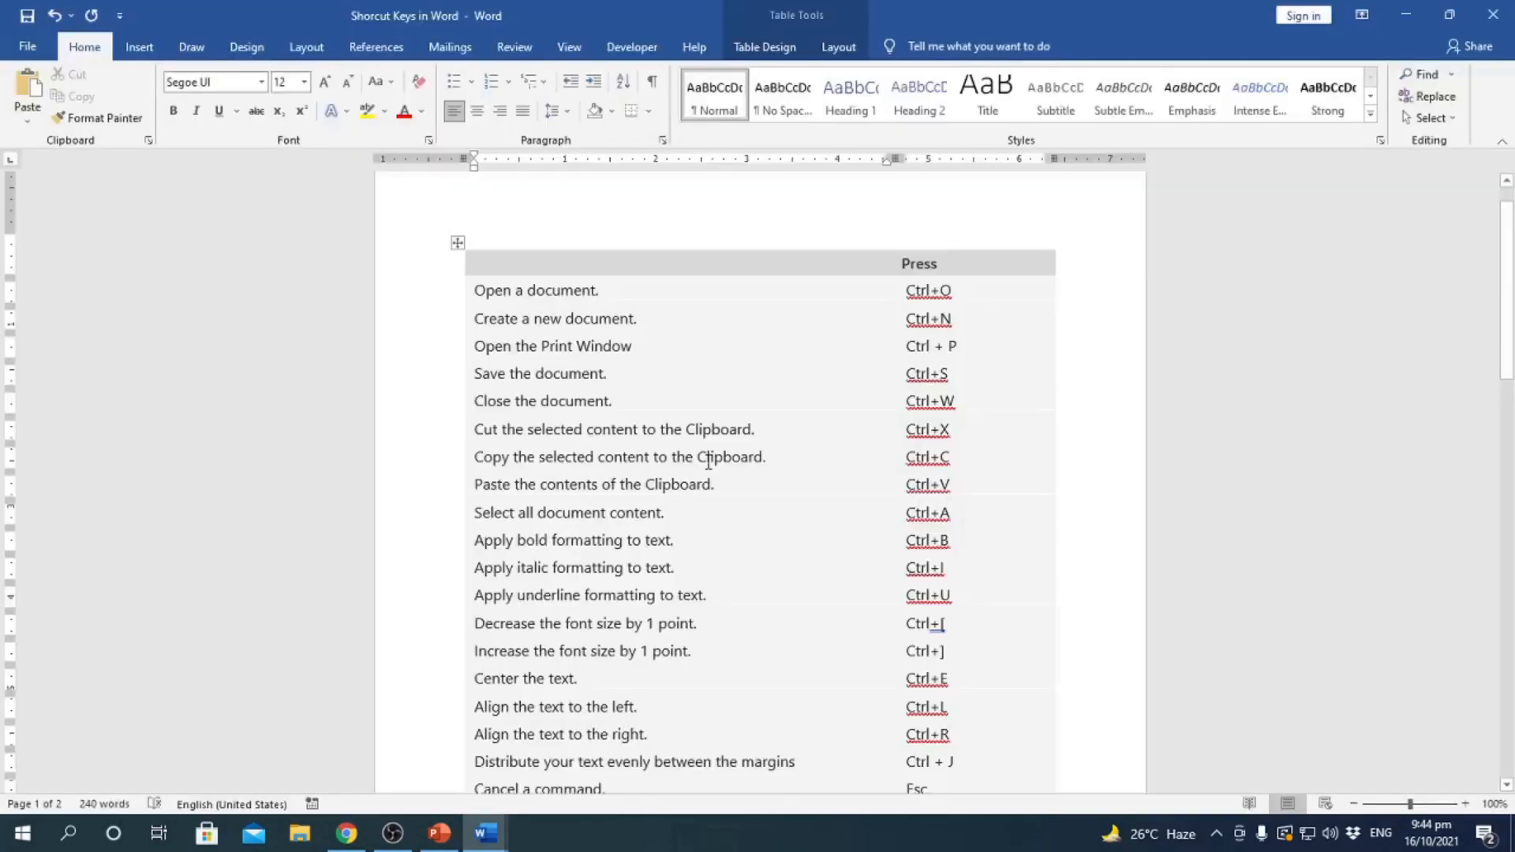
{"action": "key", "text": "ctrl+s"}
{"action": "left_click", "coordinate": [623, 409]}
{"action": "left_click", "coordinate": [989, 405]}
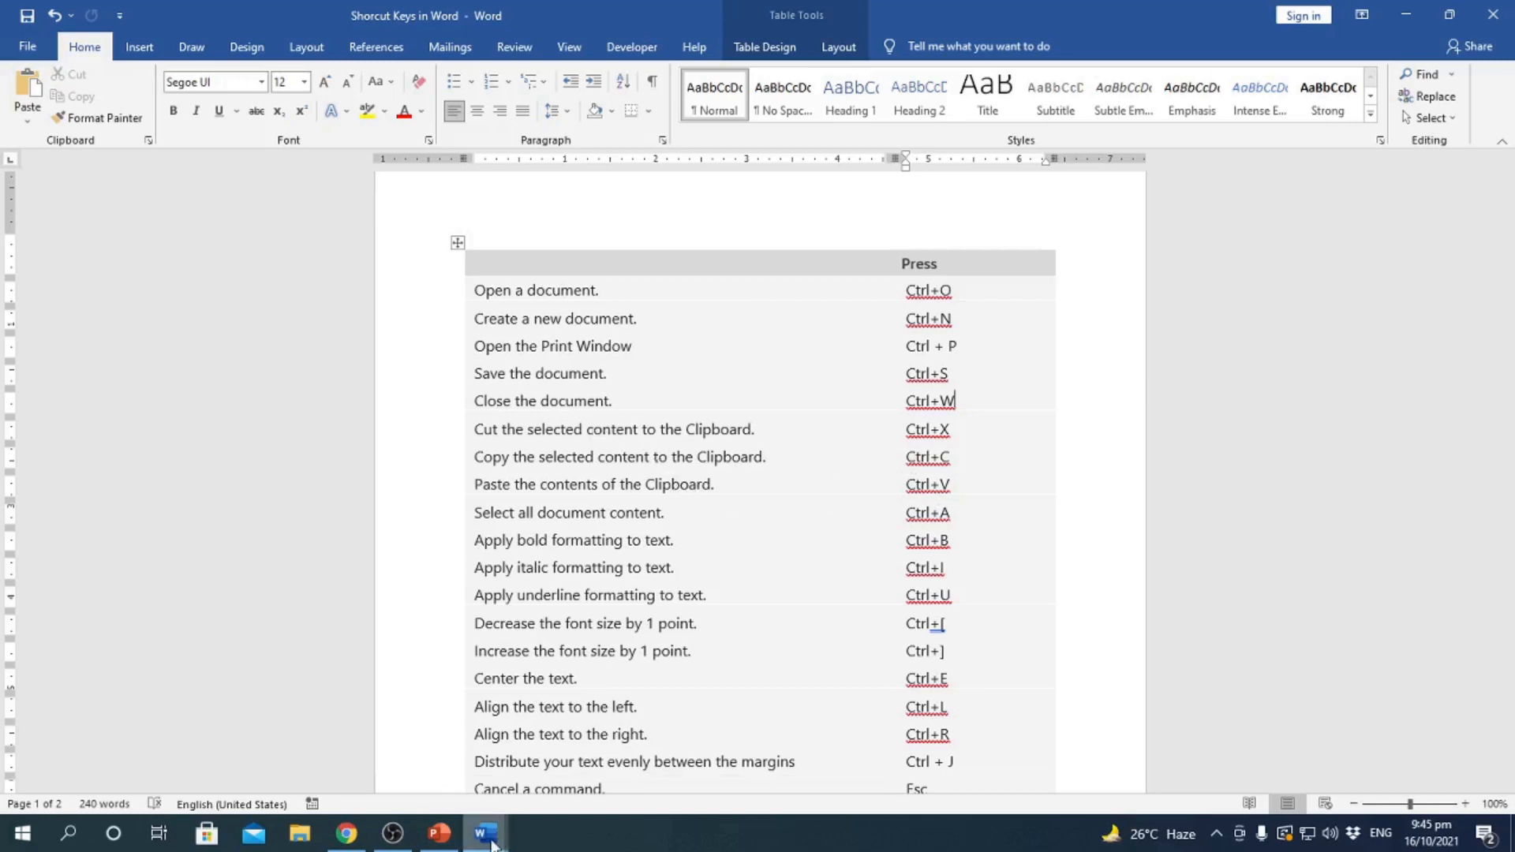
- Switch to the computer document and cut the first paragraph below the title "What is computer?" to the clipboard
{"action": "mouse_move", "coordinate": [490, 843]}
{"action": "left_click", "coordinate": [602, 792]}
{"action": "left_click", "coordinate": [632, 469]}
{"action": "left_click_drag", "start_coordinate": [468, 334], "coordinate": [935, 420]}
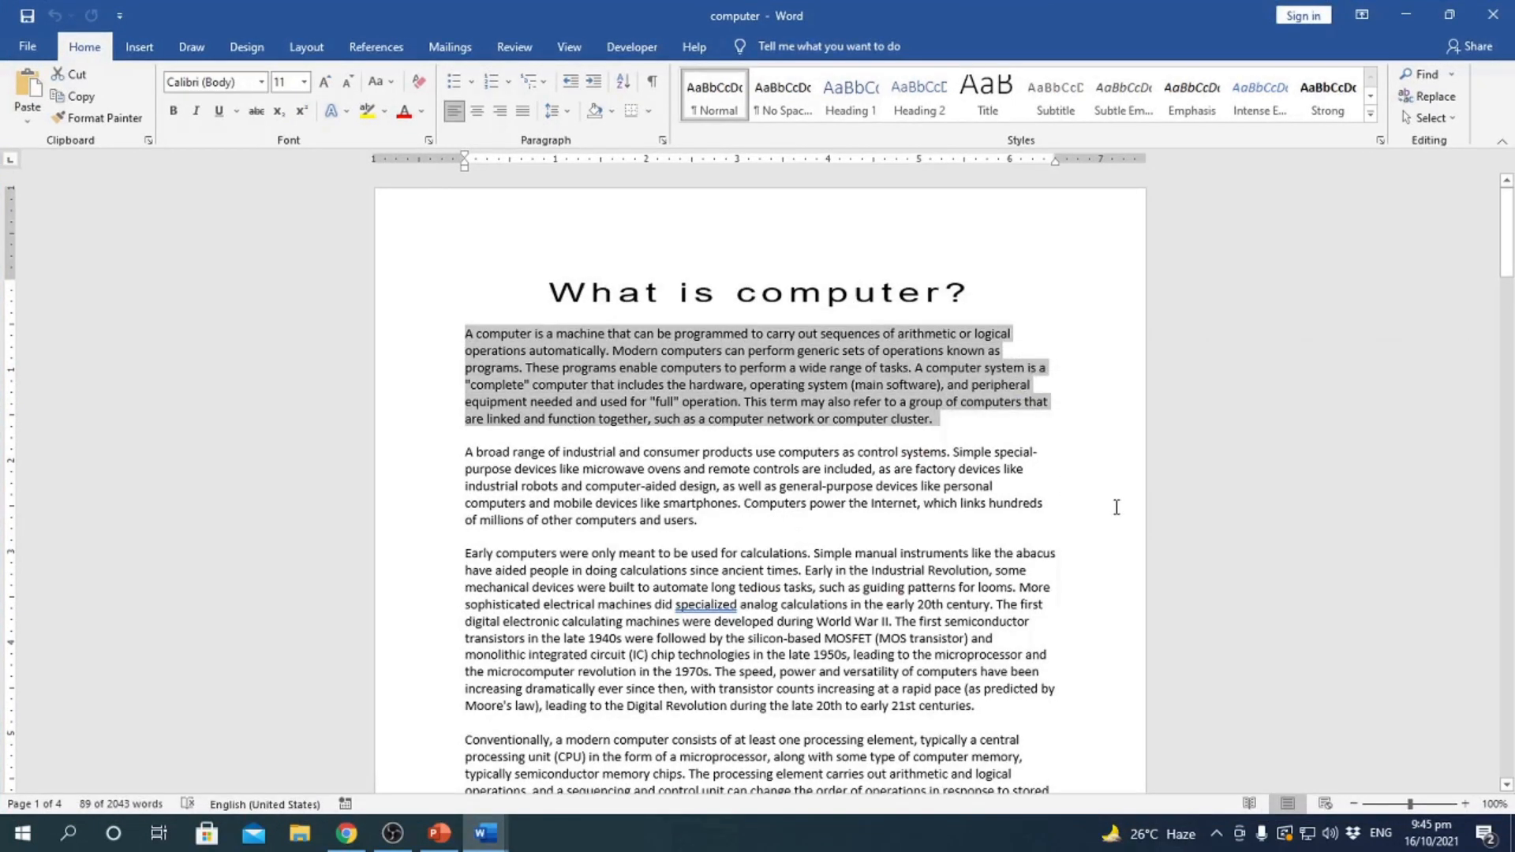
{"action": "key", "text": "ctrl+x"}
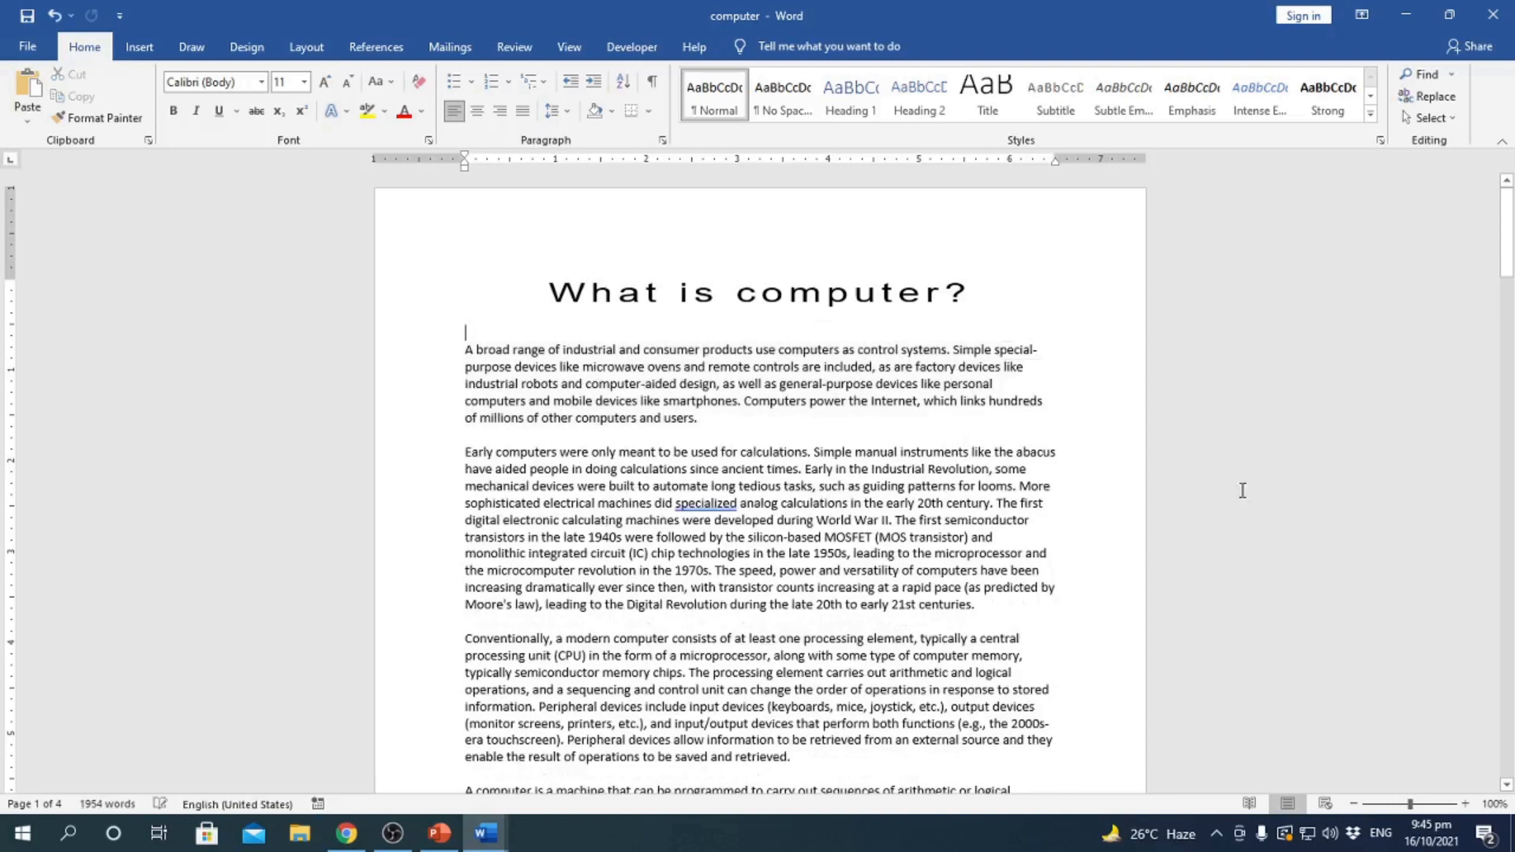
- Consult the Shorcut Keys in Word list, return to the computer document and look through its pages
{"action": "mouse_move", "coordinate": [486, 835]}
{"action": "left_click", "coordinate": [379, 797]}
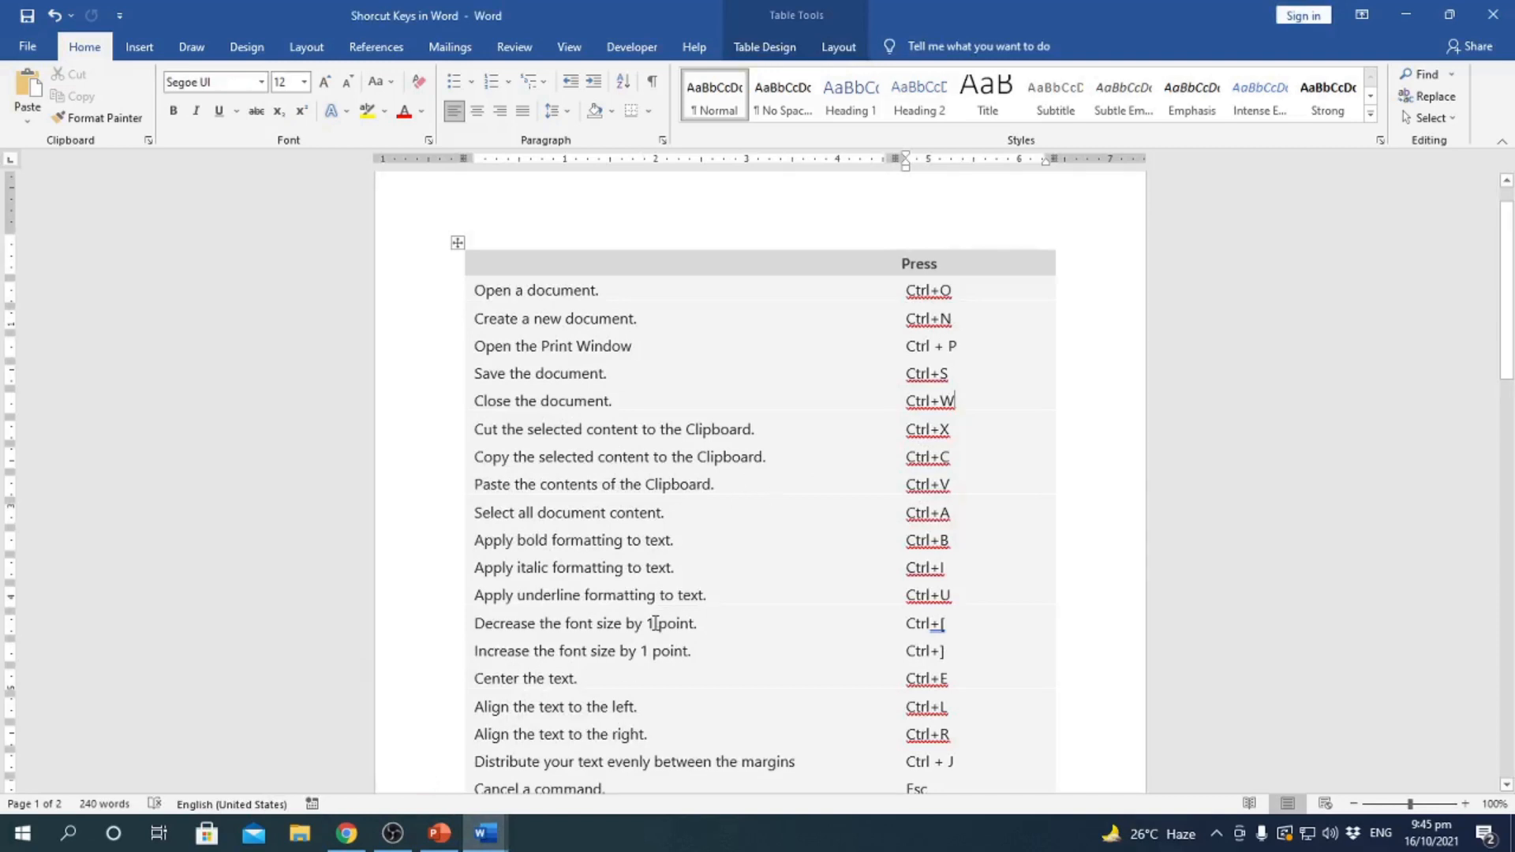
{"action": "mouse_move", "coordinate": [485, 835]}
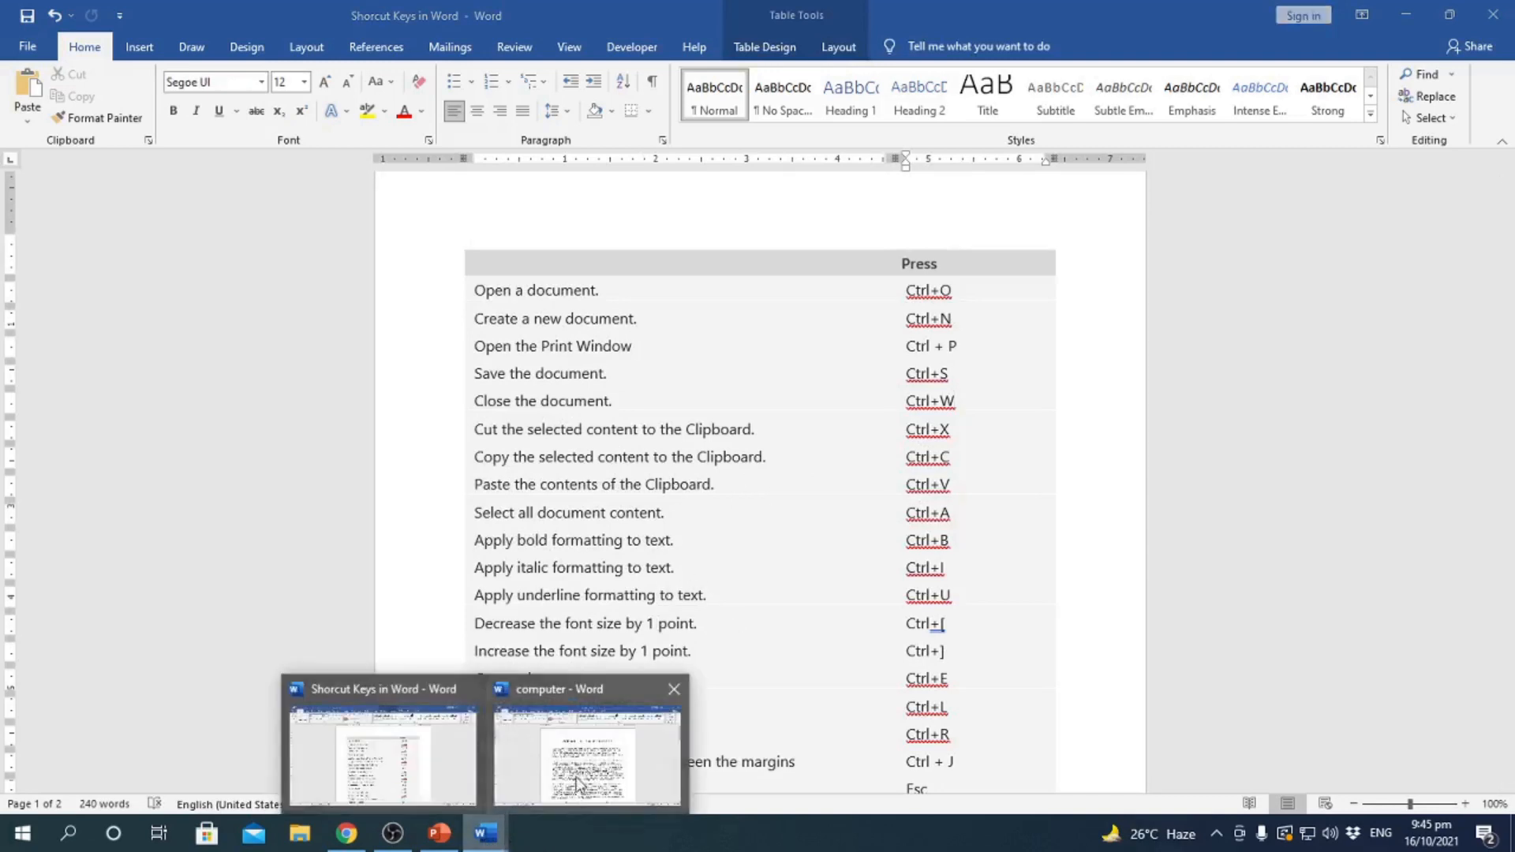
{"action": "left_click", "coordinate": [578, 777]}
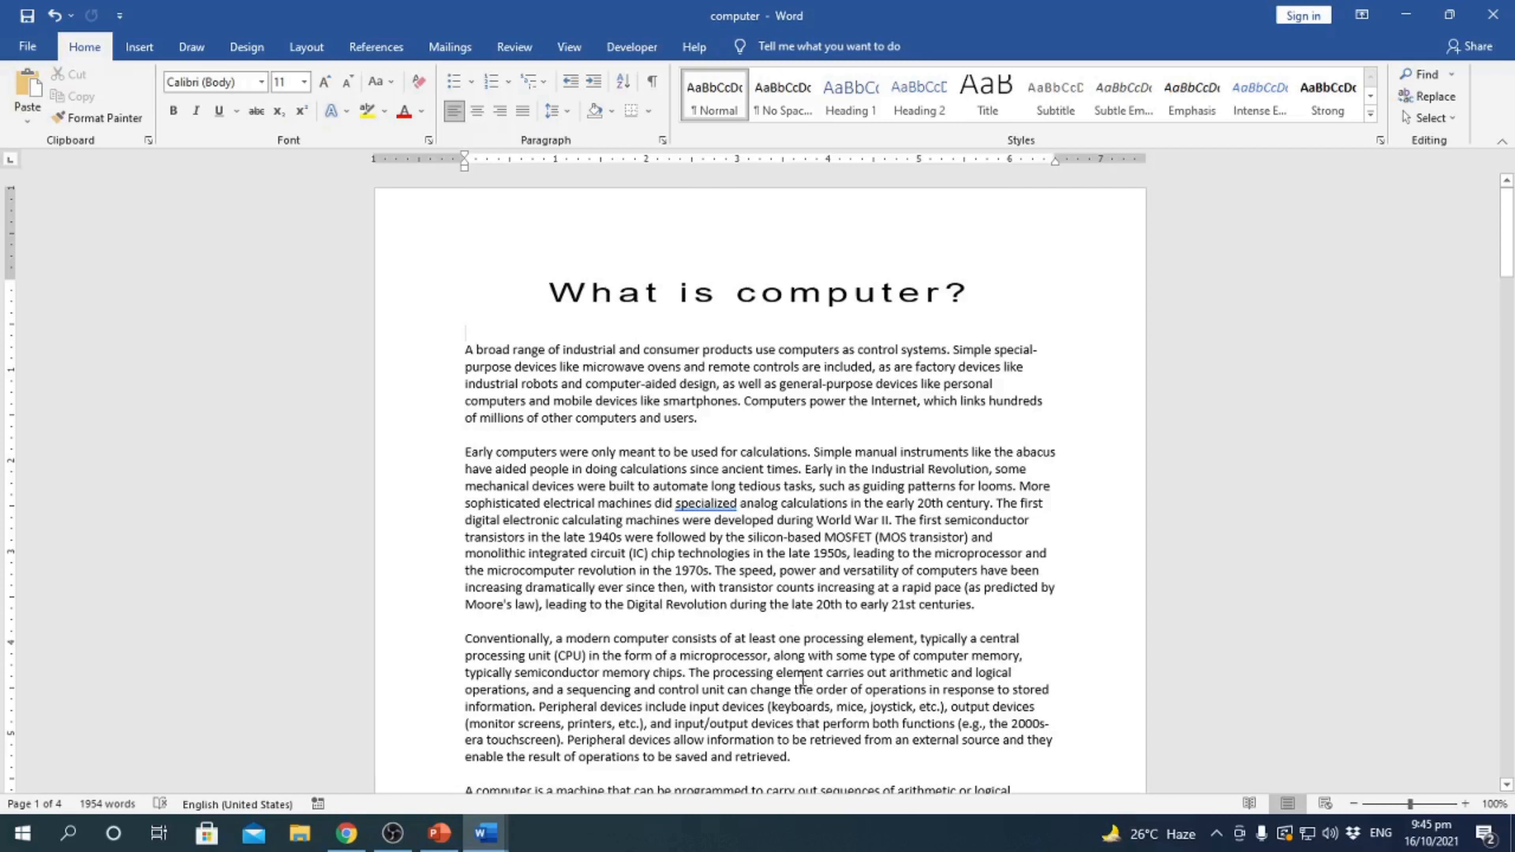
{"action": "scroll", "coordinate": [786, 670], "scroll_direction": "down", "scroll_amount": 10}
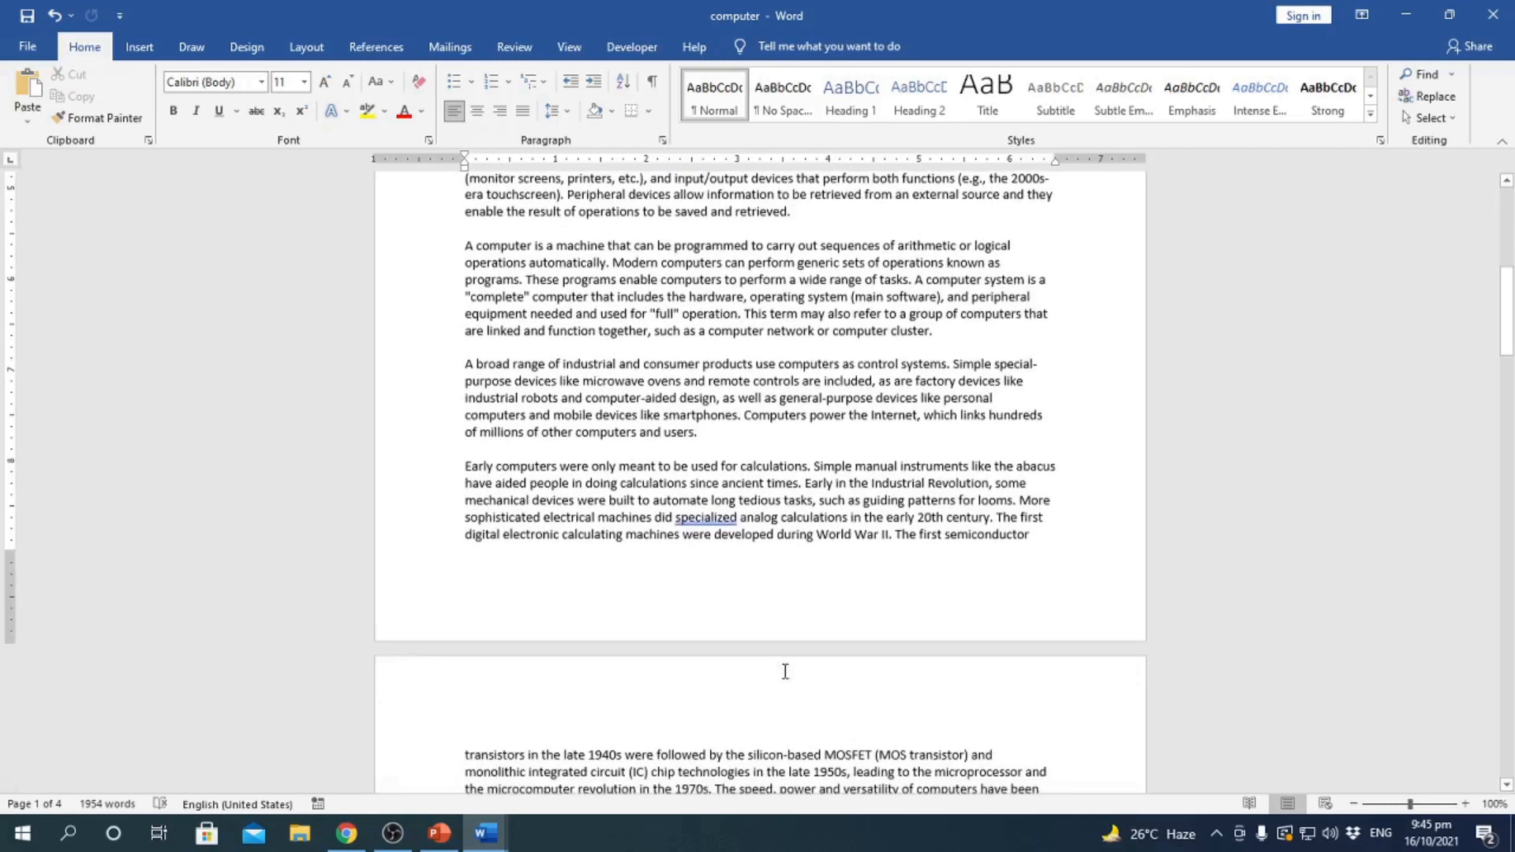
{"action": "scroll", "coordinate": [785, 672], "scroll_direction": "down", "scroll_amount": 10}
{"action": "scroll", "coordinate": [785, 671], "scroll_direction": "down", "scroll_amount": 10}
{"action": "scroll", "coordinate": [615, 672], "scroll_direction": "up", "scroll_amount": 4}
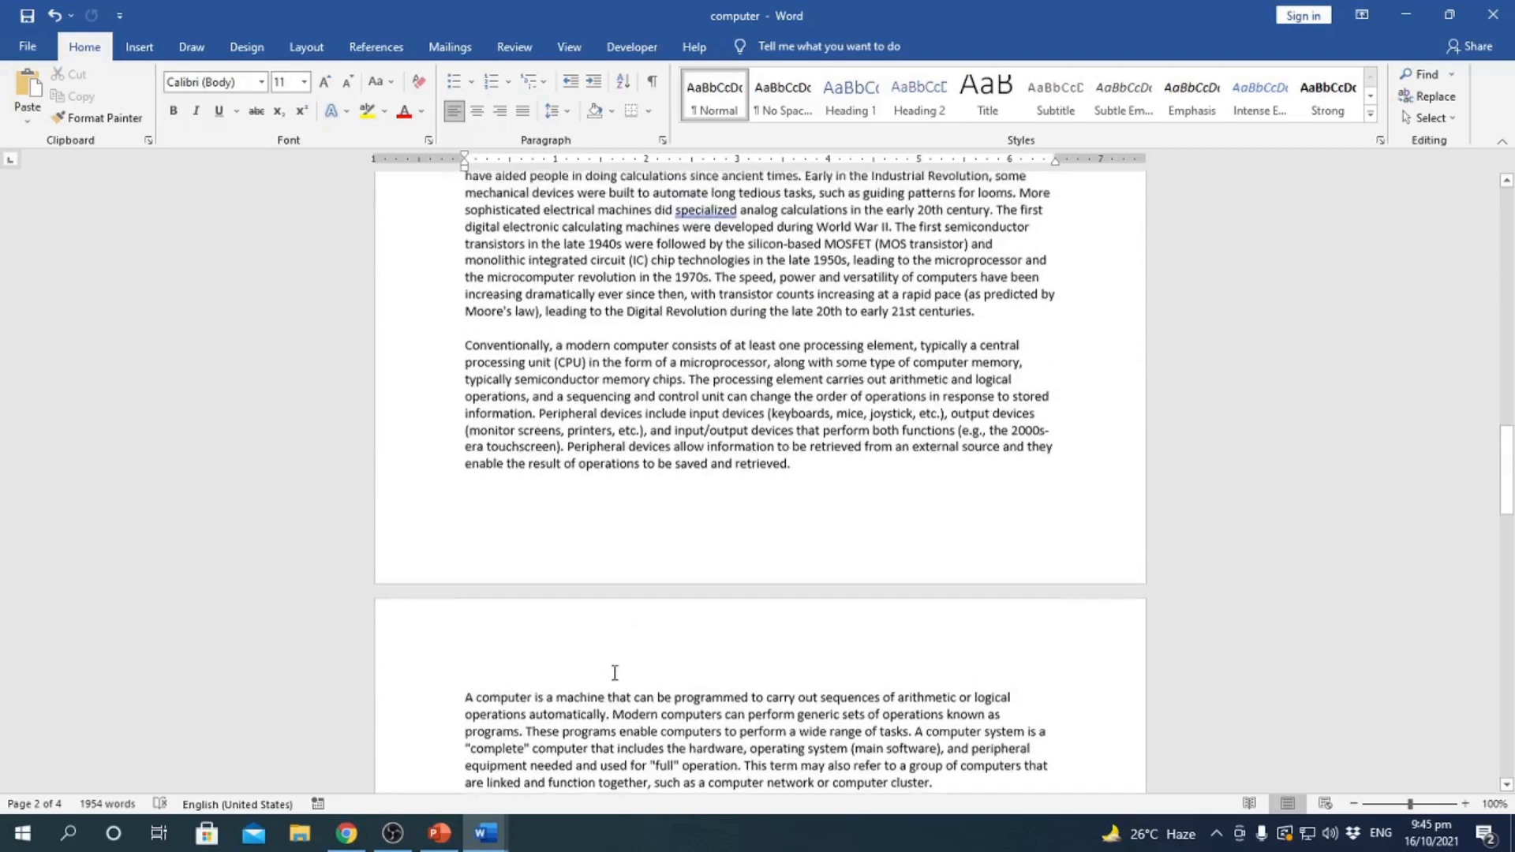
{"action": "scroll", "coordinate": [614, 672], "scroll_direction": "up", "scroll_amount": 15}
{"action": "scroll", "coordinate": [623, 680], "scroll_direction": "up", "scroll_amount": 1}
{"action": "scroll", "coordinate": [622, 681], "scroll_direction": "down", "scroll_amount": 2}
- Insert a new line before the "Early computers" paragraph and paste the cut paragraph there
{"action": "left_click", "coordinate": [468, 365]}
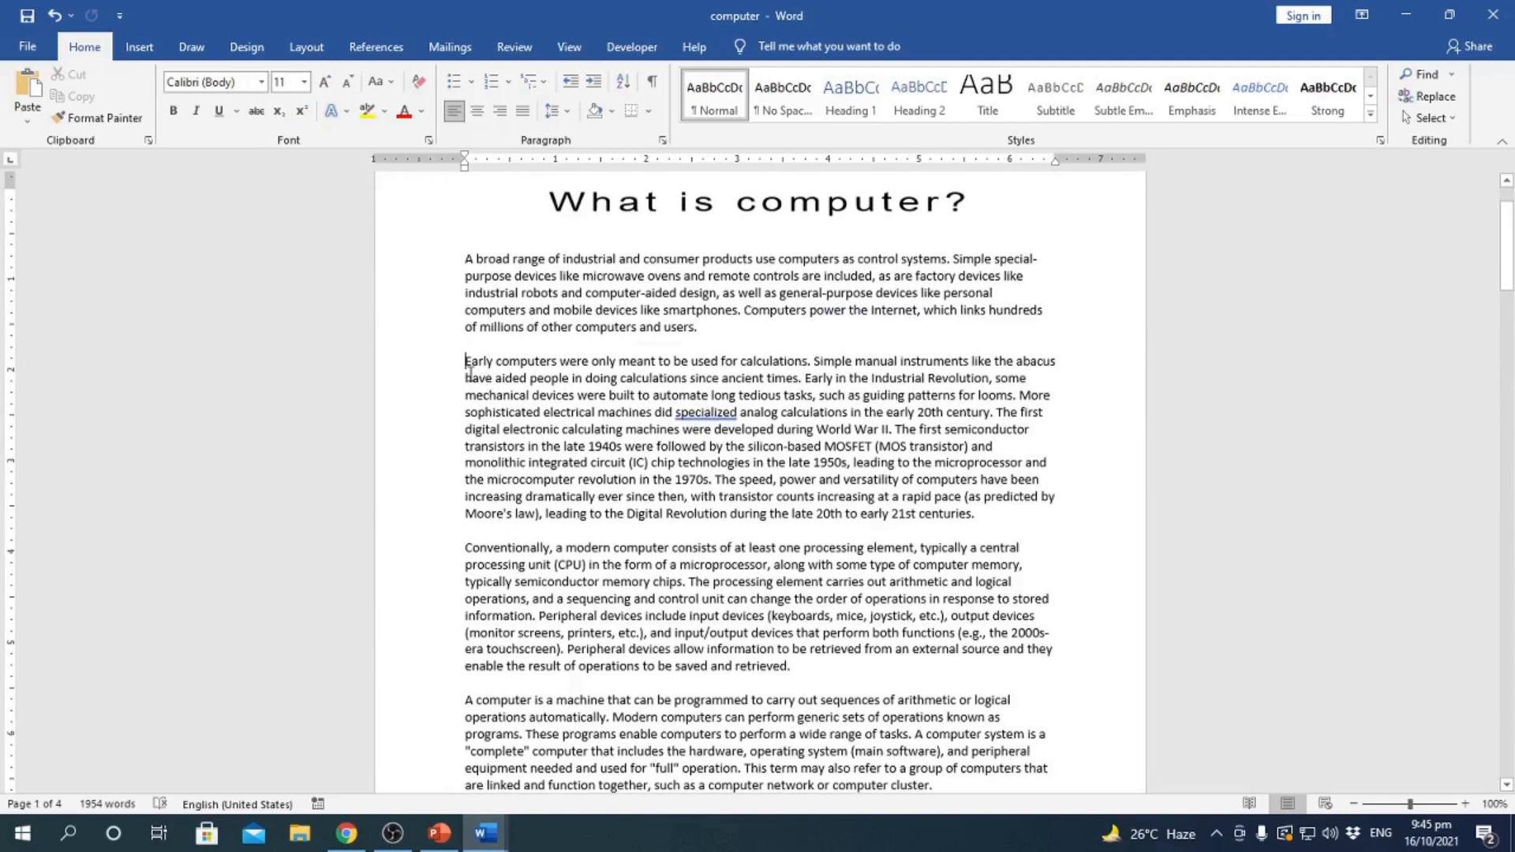
{"action": "key", "text": "Return"}
{"action": "key", "text": "Up"}
{"action": "key", "text": "ctrl+v"}
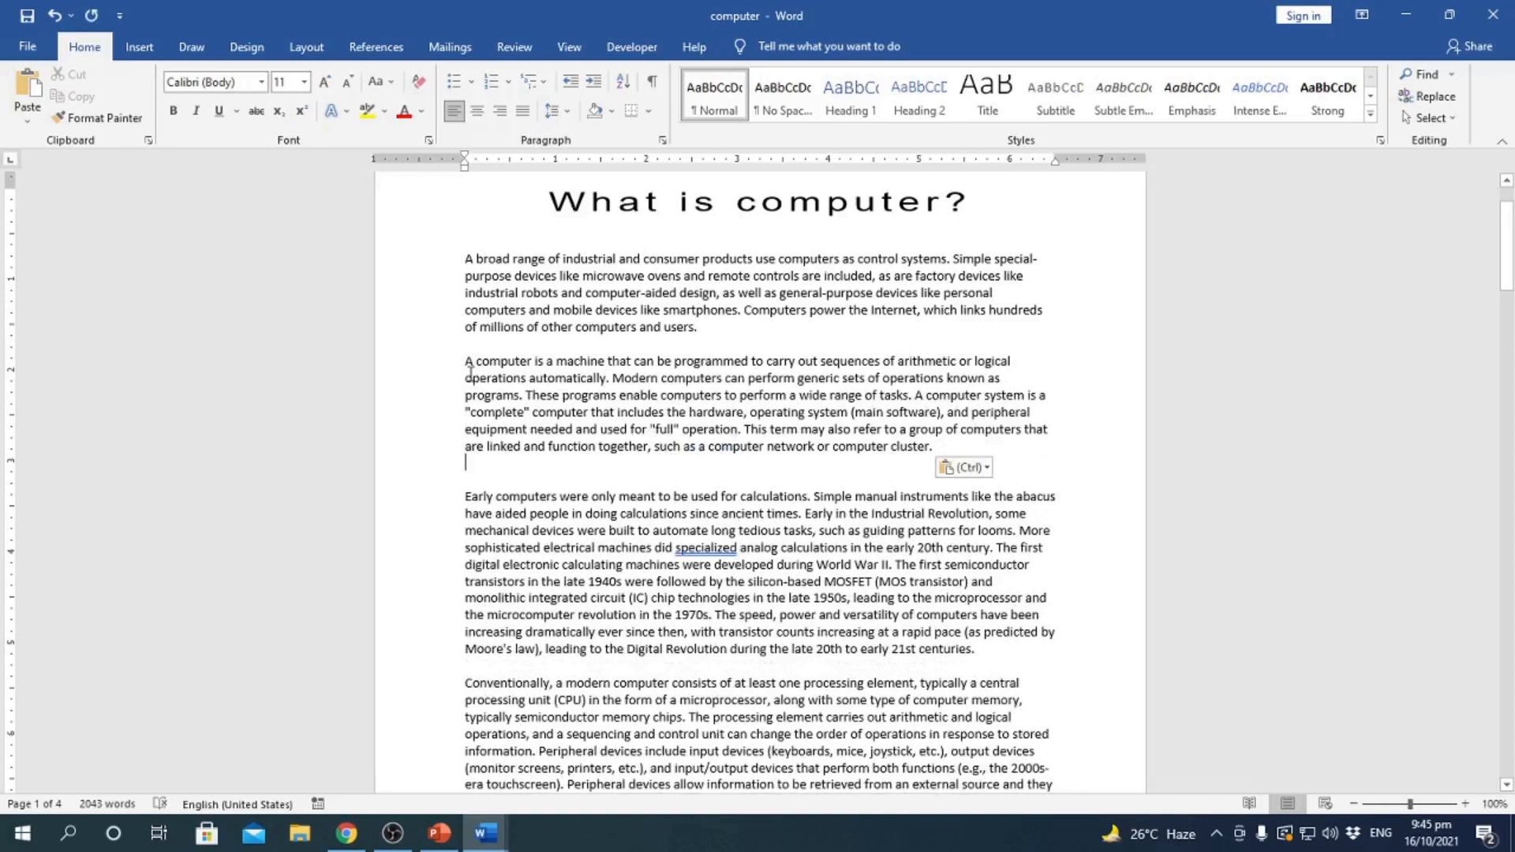
- Undo the paste, the inserted line and the cut of the first paragraph
{"action": "key", "text": "ctrl+z"}
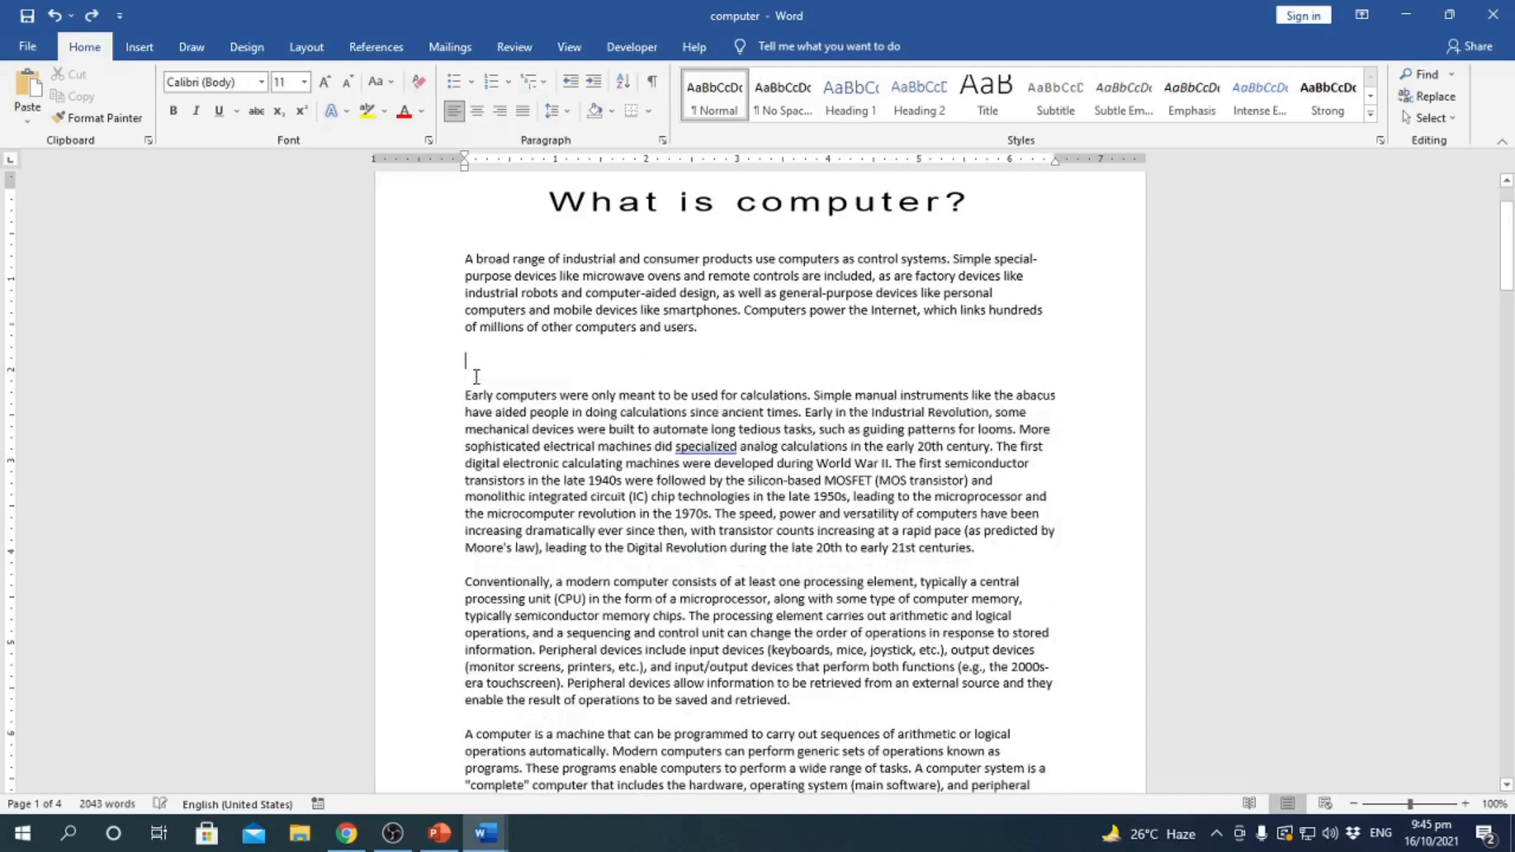
{"action": "key", "text": "ctrl+z"}
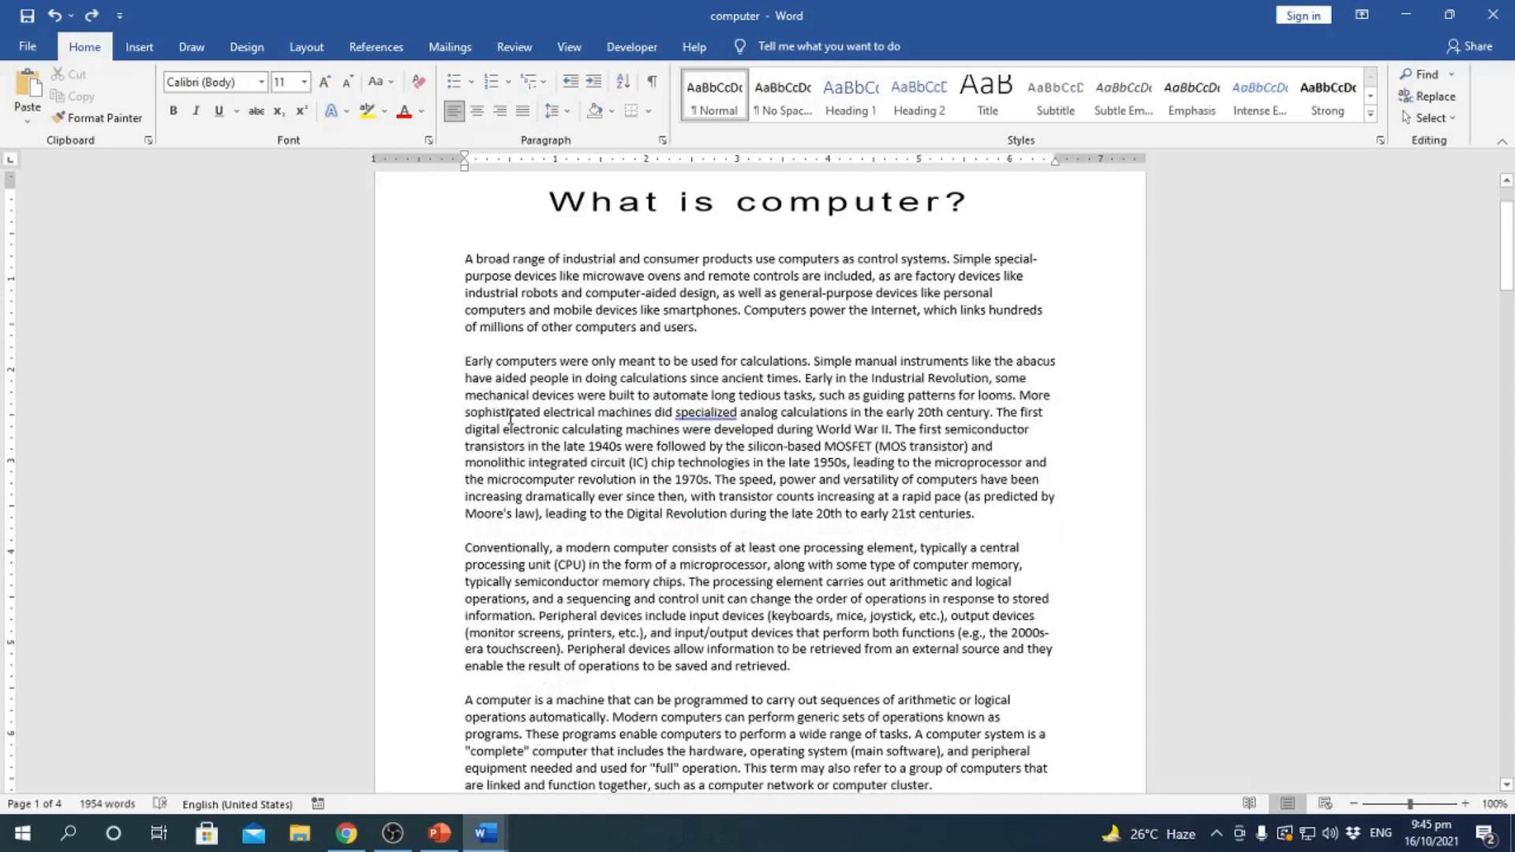
{"action": "key", "text": "ctrl+z"}
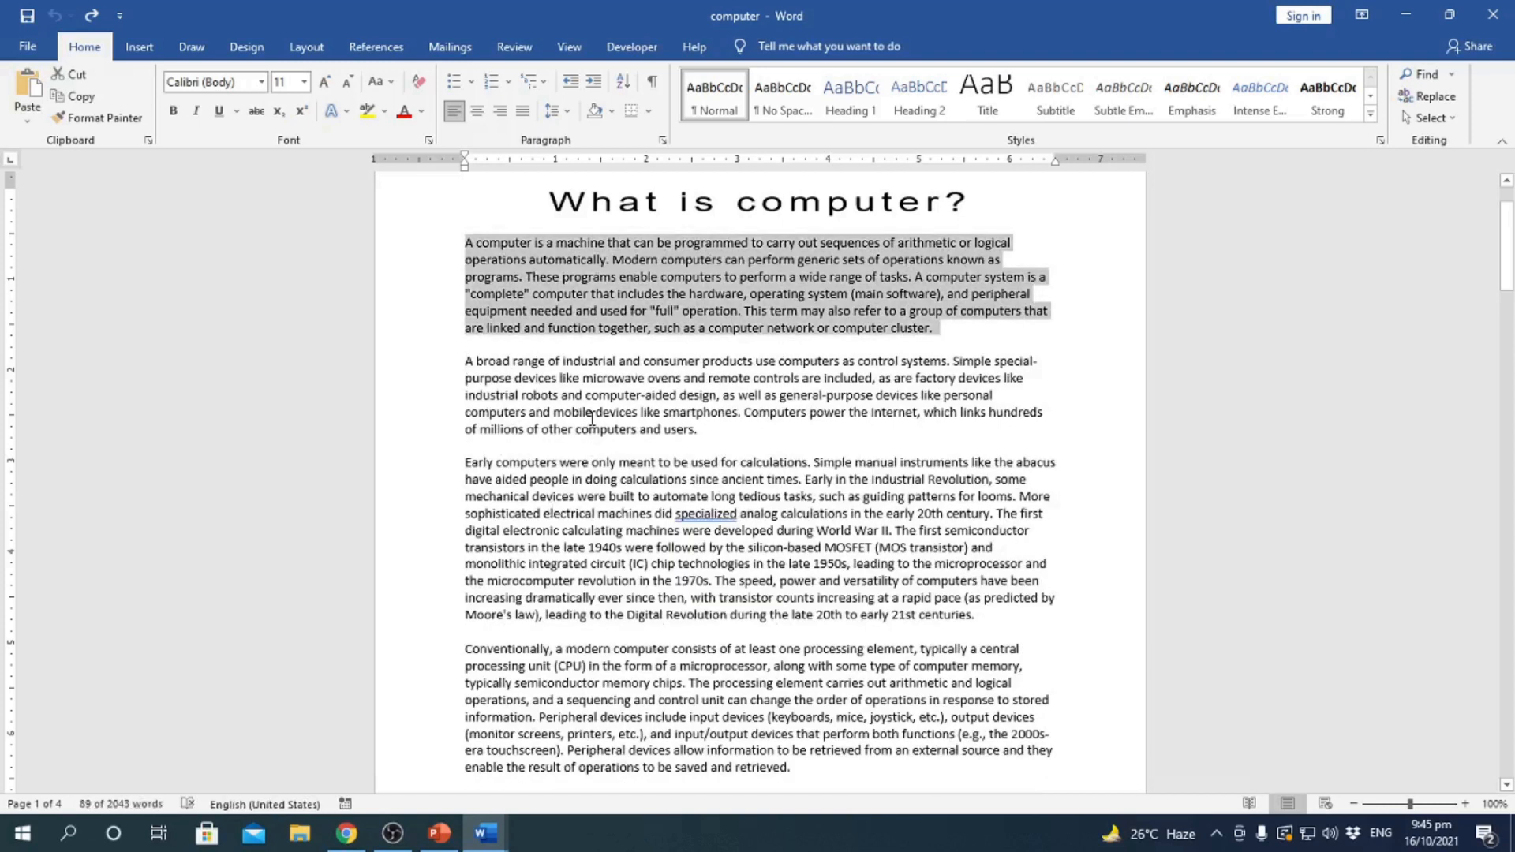
- Check the copy entry in the Shorcut Keys in Word list and return to the computer document
{"action": "left_click", "coordinate": [485, 833]}
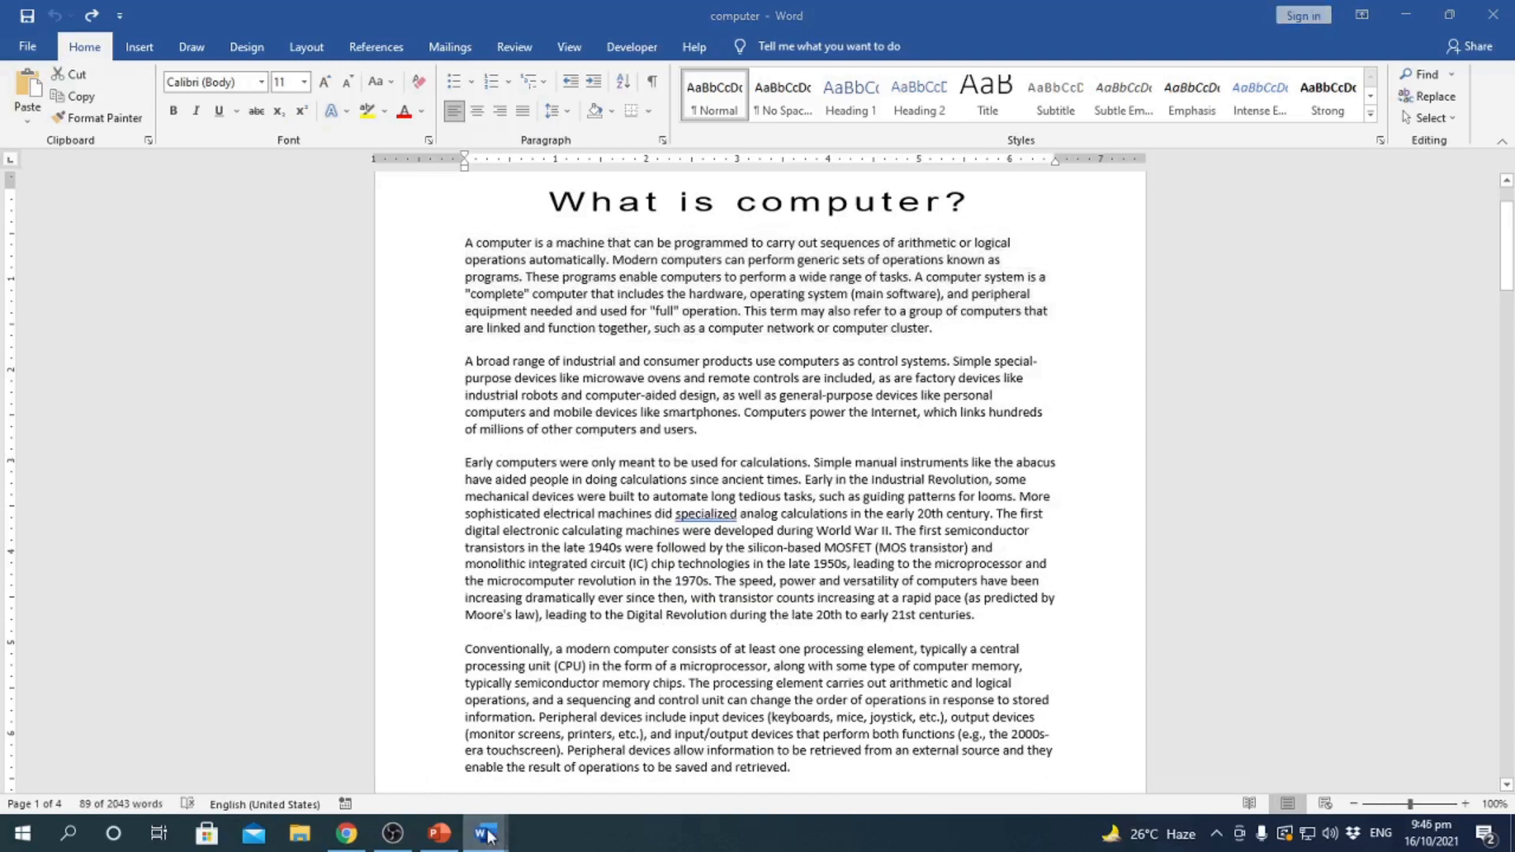
{"action": "left_click", "coordinate": [409, 783]}
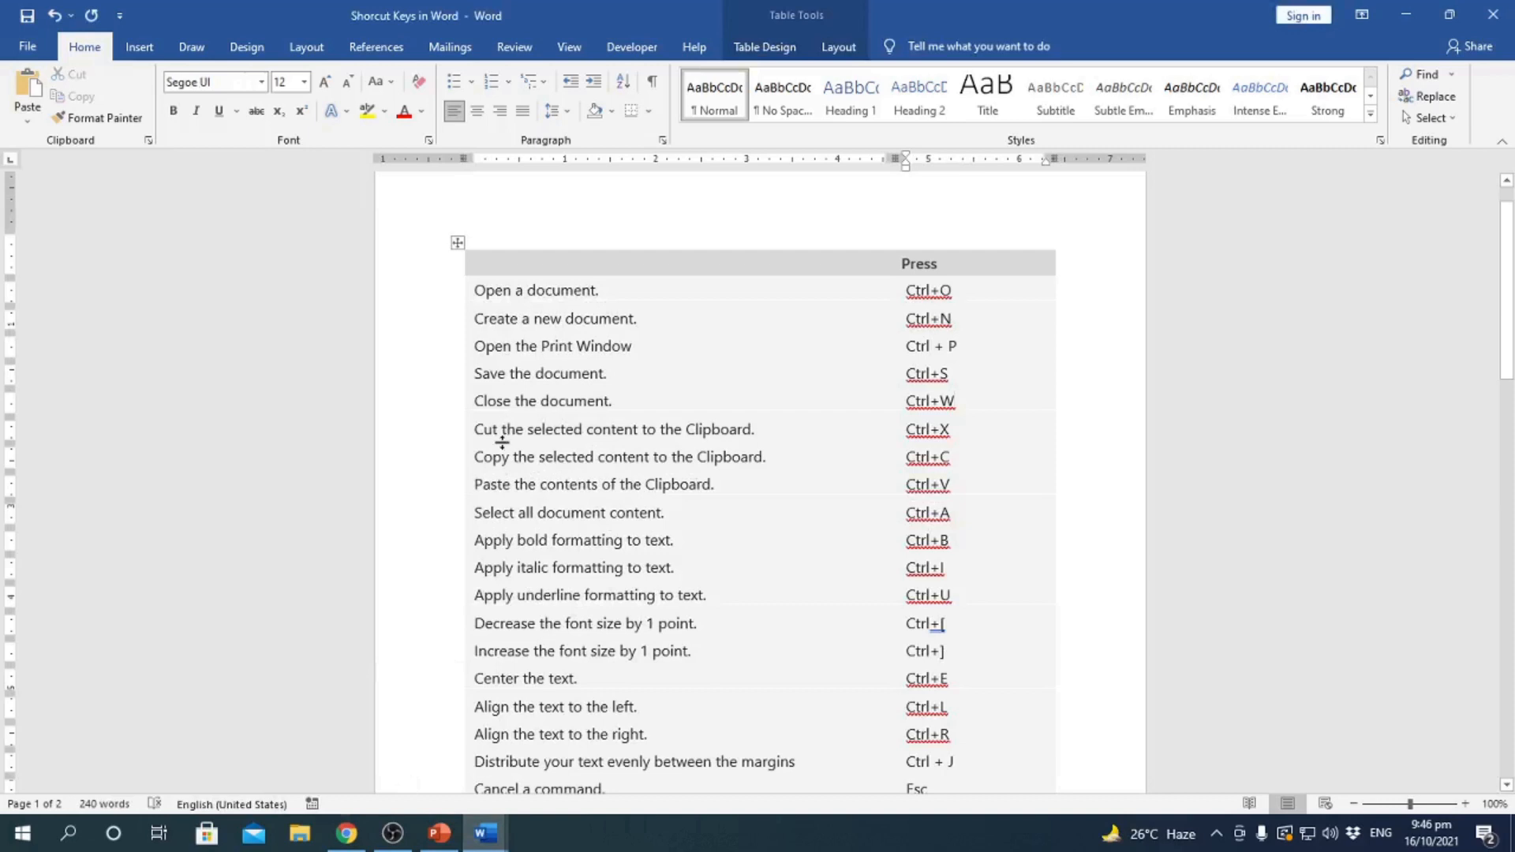
{"action": "left_click", "coordinate": [485, 834]}
{"action": "left_click", "coordinate": [544, 781]}
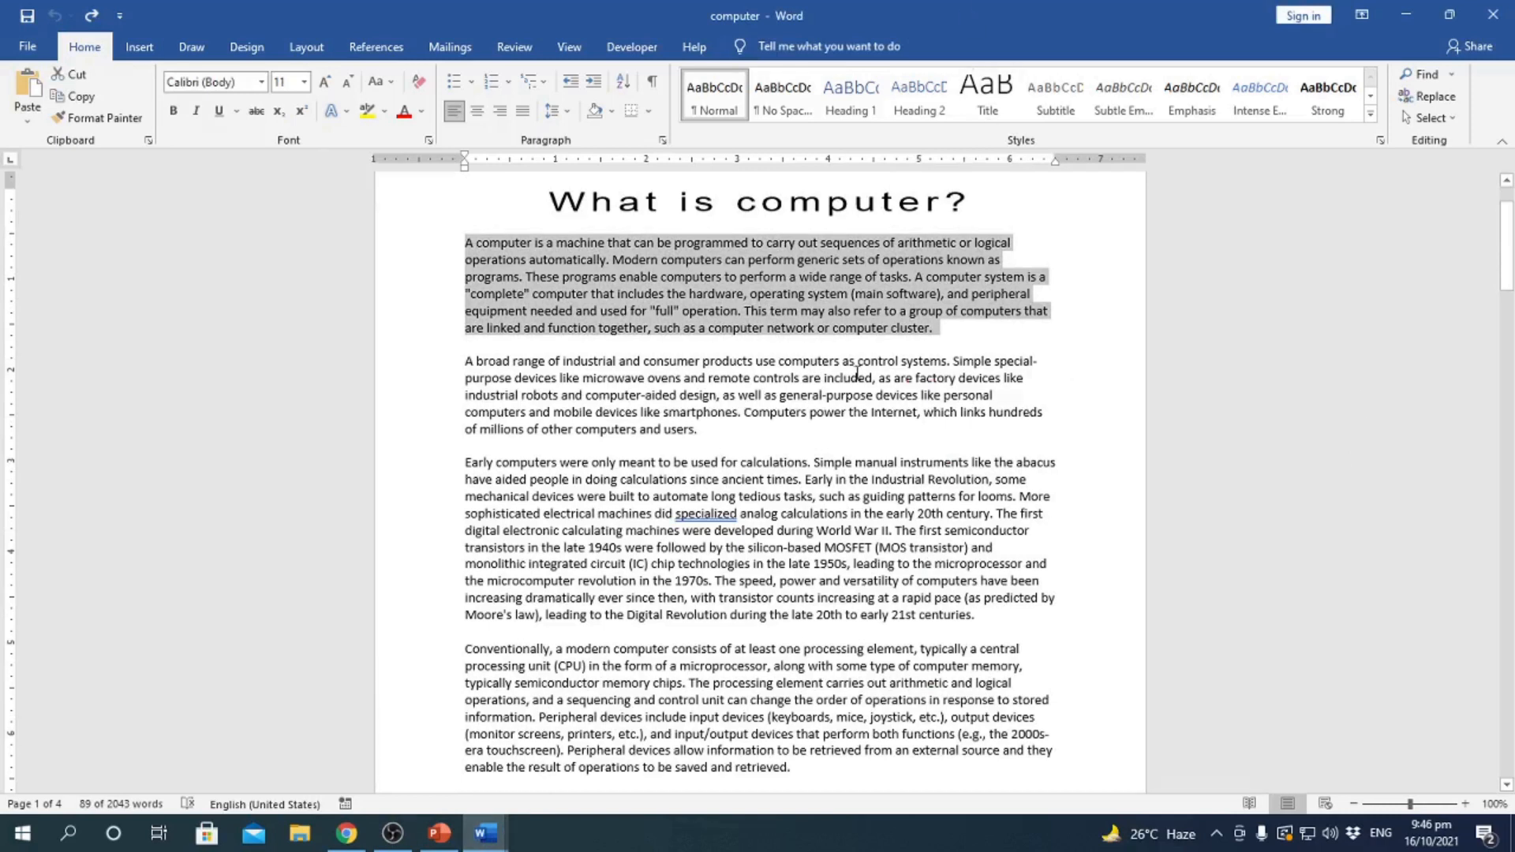
- Copy the first paragraph and paste it on a new line after the "A broad range" paragraph, keeping the default paste option
{"action": "left_click", "coordinate": [671, 335]}
{"action": "left_click_drag", "start_coordinate": [460, 246], "coordinate": [941, 329]}
{"action": "key", "text": "Down"}
{"action": "key", "text": "Down"}
{"action": "key", "text": "Down"}
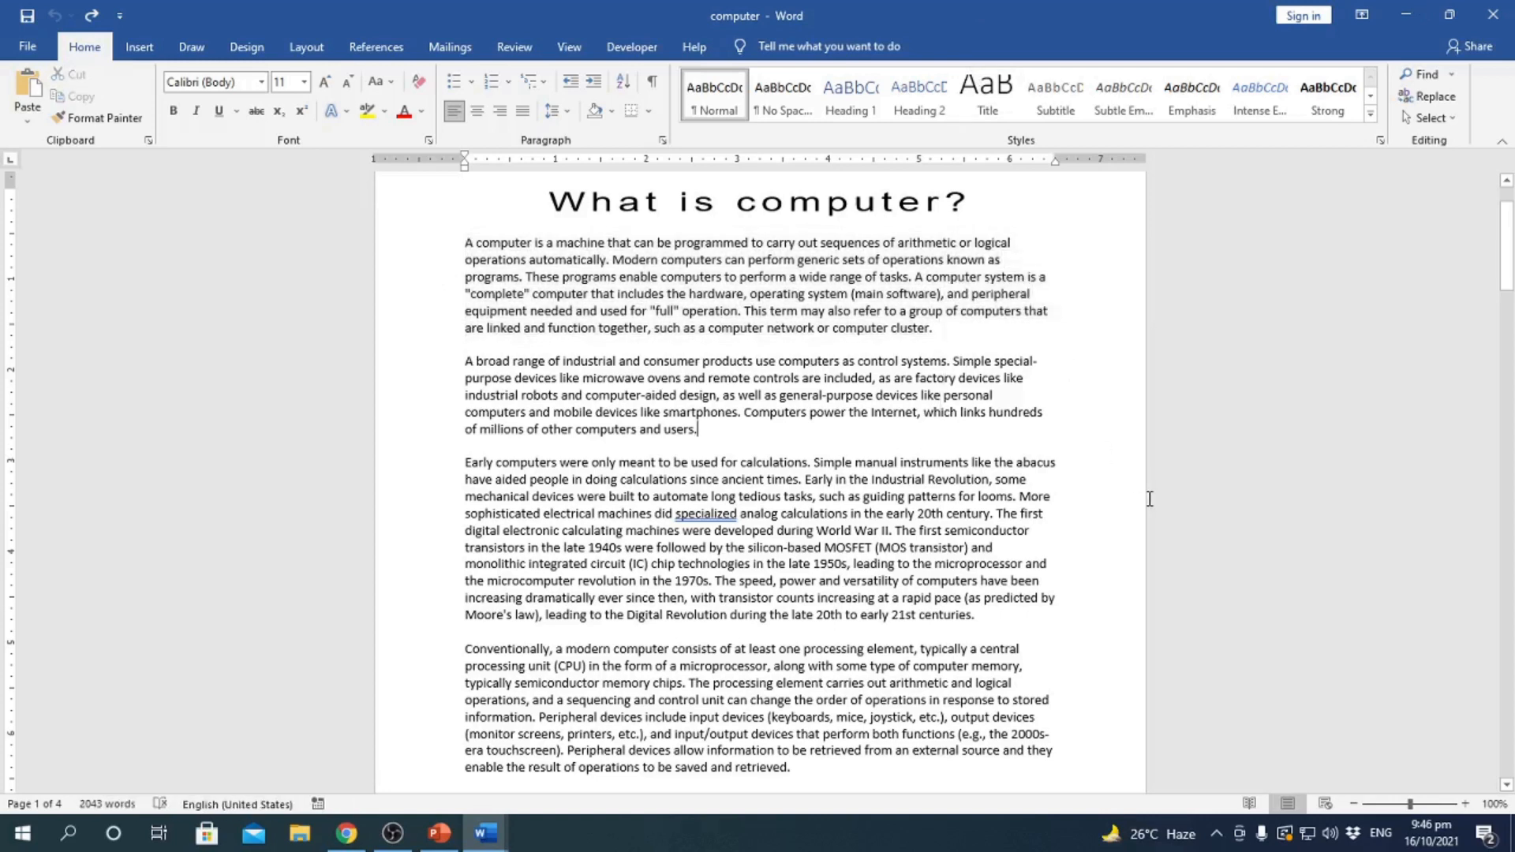
{"action": "key", "text": "Return"}
{"action": "key", "text": "ctrl+v"}
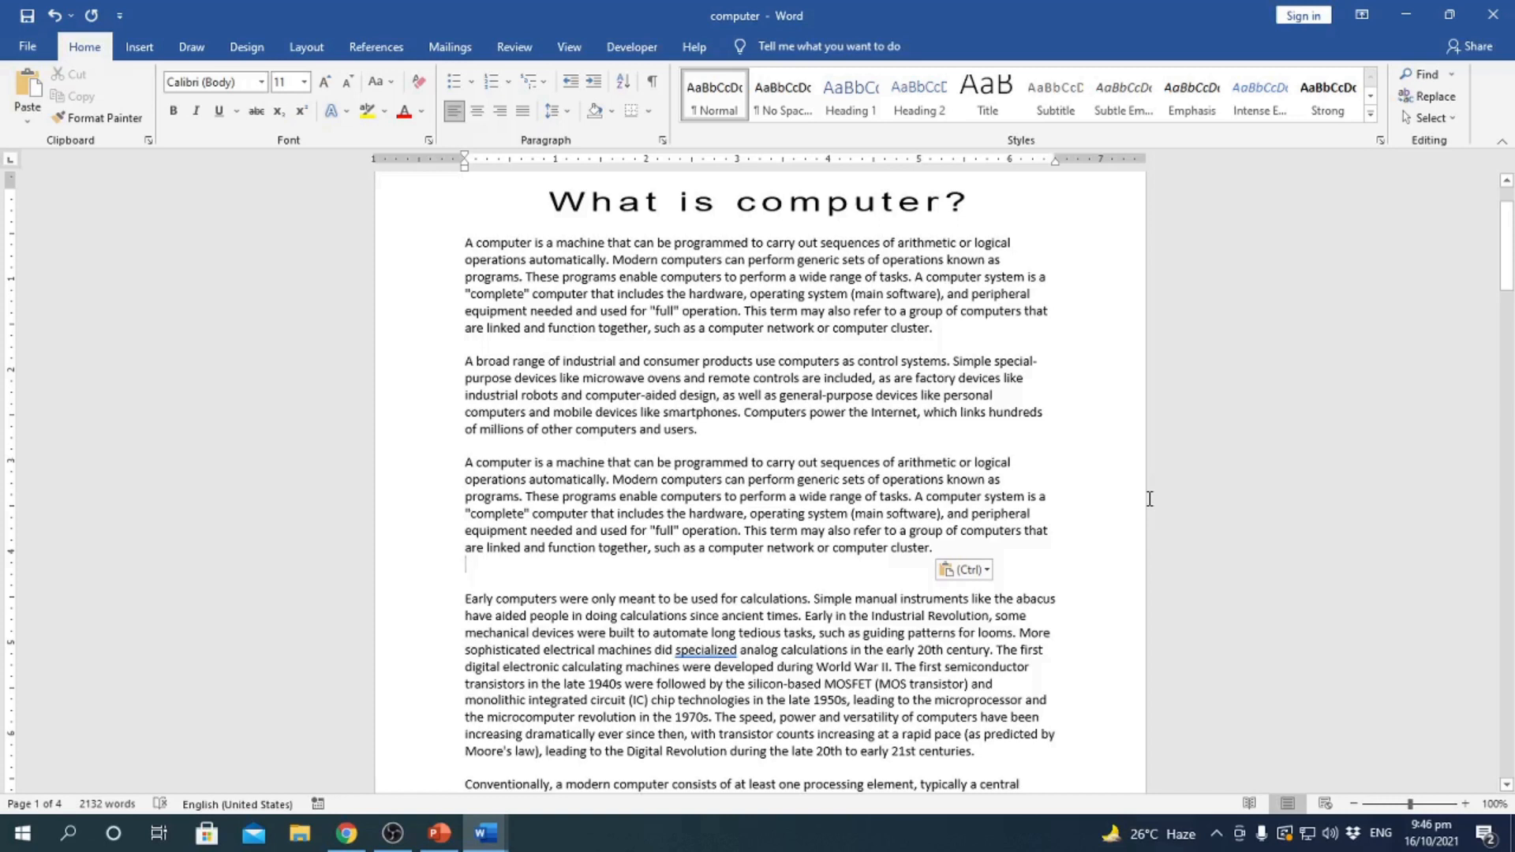
{"action": "key", "text": "ctrl"}
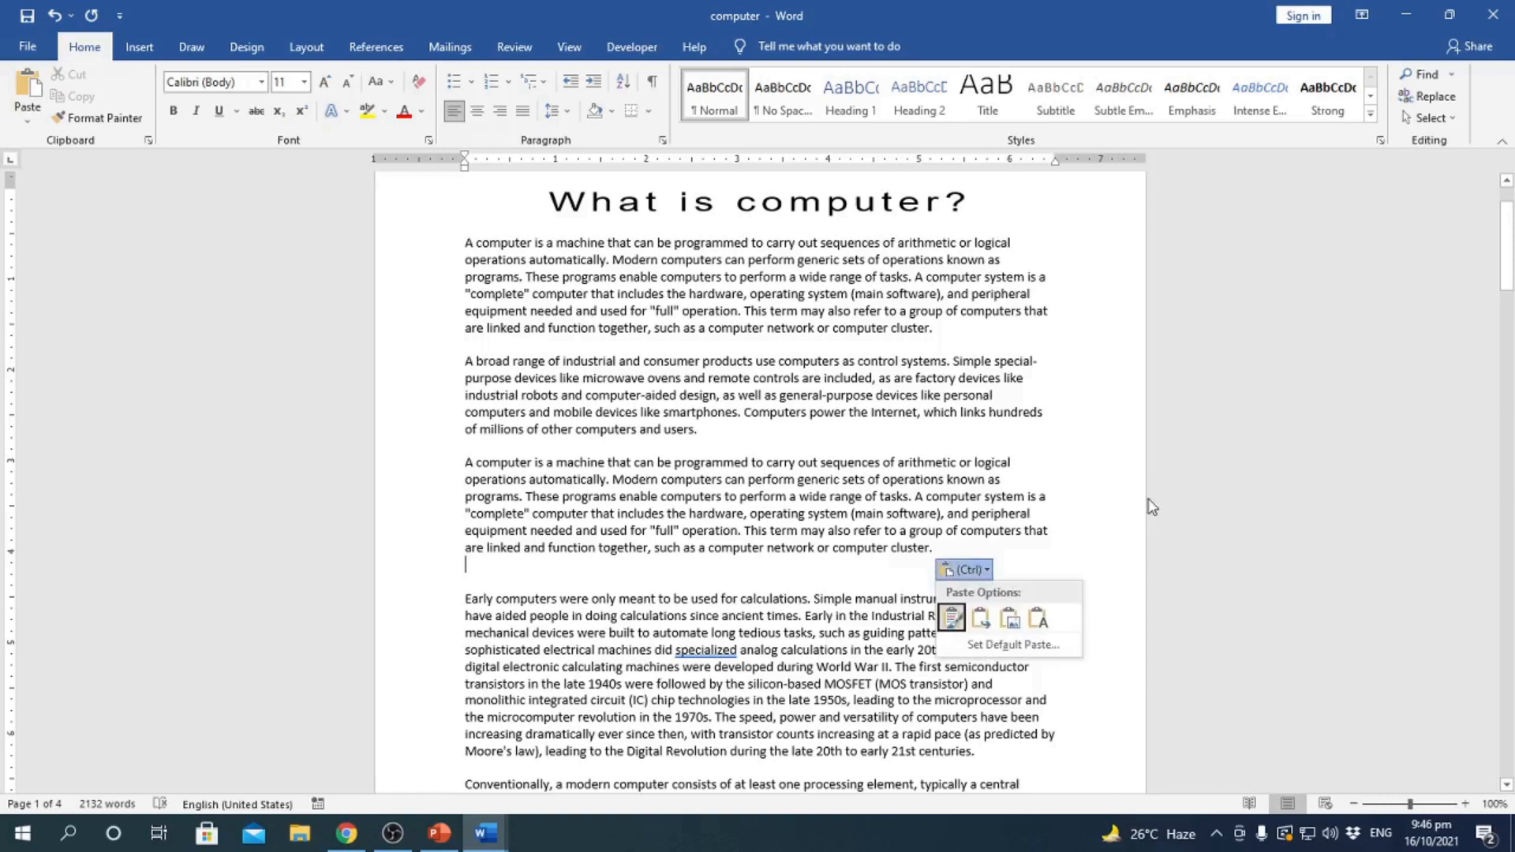
{"action": "left_click", "coordinate": [594, 524]}
{"action": "left_click", "coordinate": [684, 533]}
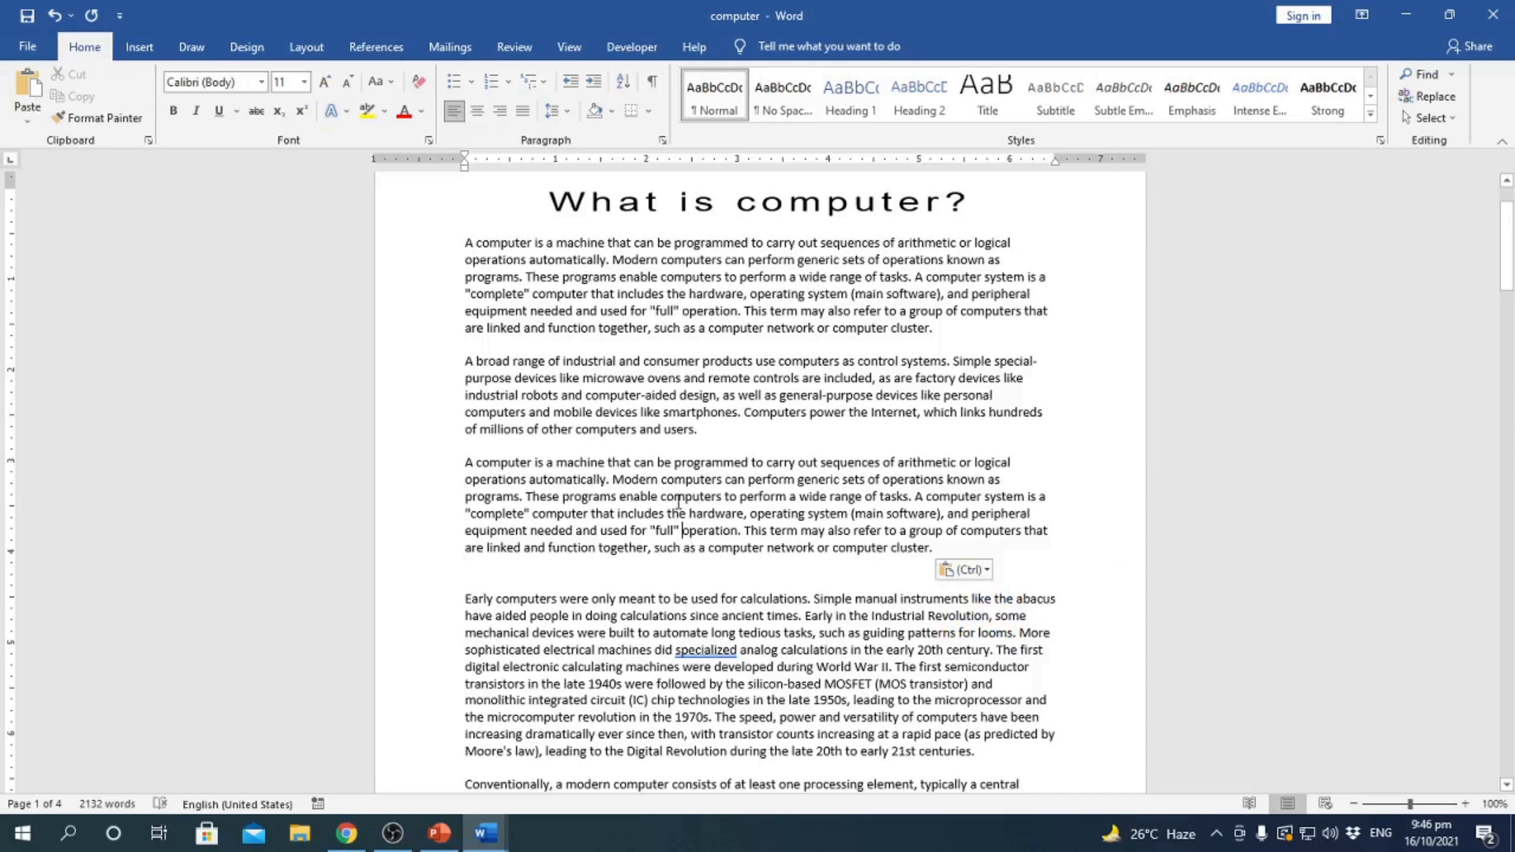
- Review the paste entry in the Shorcut Keys in Word list and go back to the computer document
{"action": "left_click", "coordinate": [485, 833]}
{"action": "left_click", "coordinate": [365, 764]}
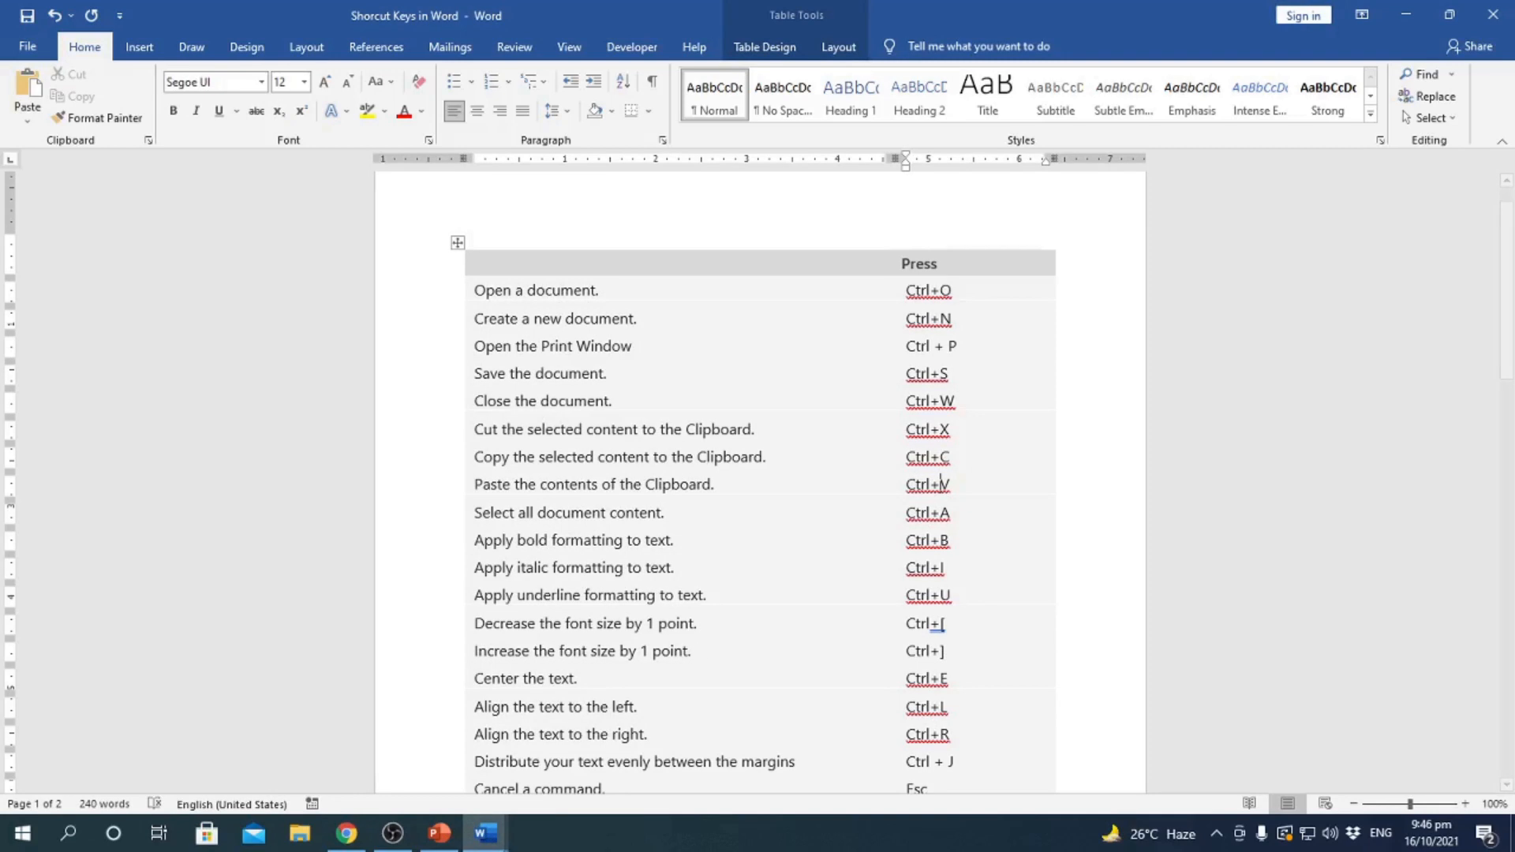
{"action": "left_click", "coordinate": [485, 833]}
{"action": "left_click", "coordinate": [602, 760]}
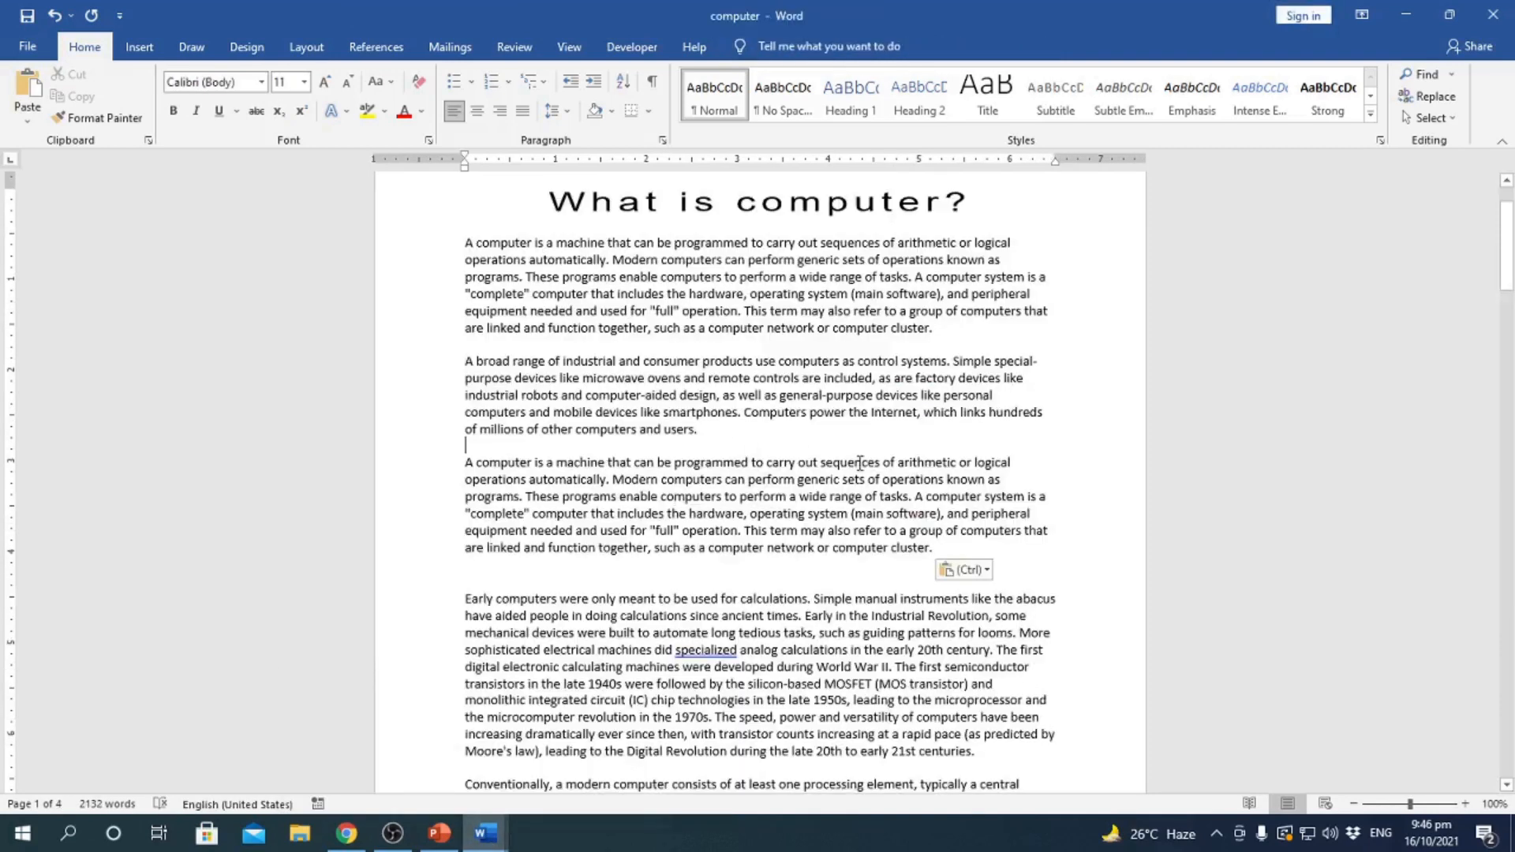
- Undo the pasted copy of the first paragraph and the new line inserted for it
{"action": "key", "text": "ctrl+z"}
{"action": "key", "text": "ctrl+z"}
{"action": "key", "text": "ctrl+z"}
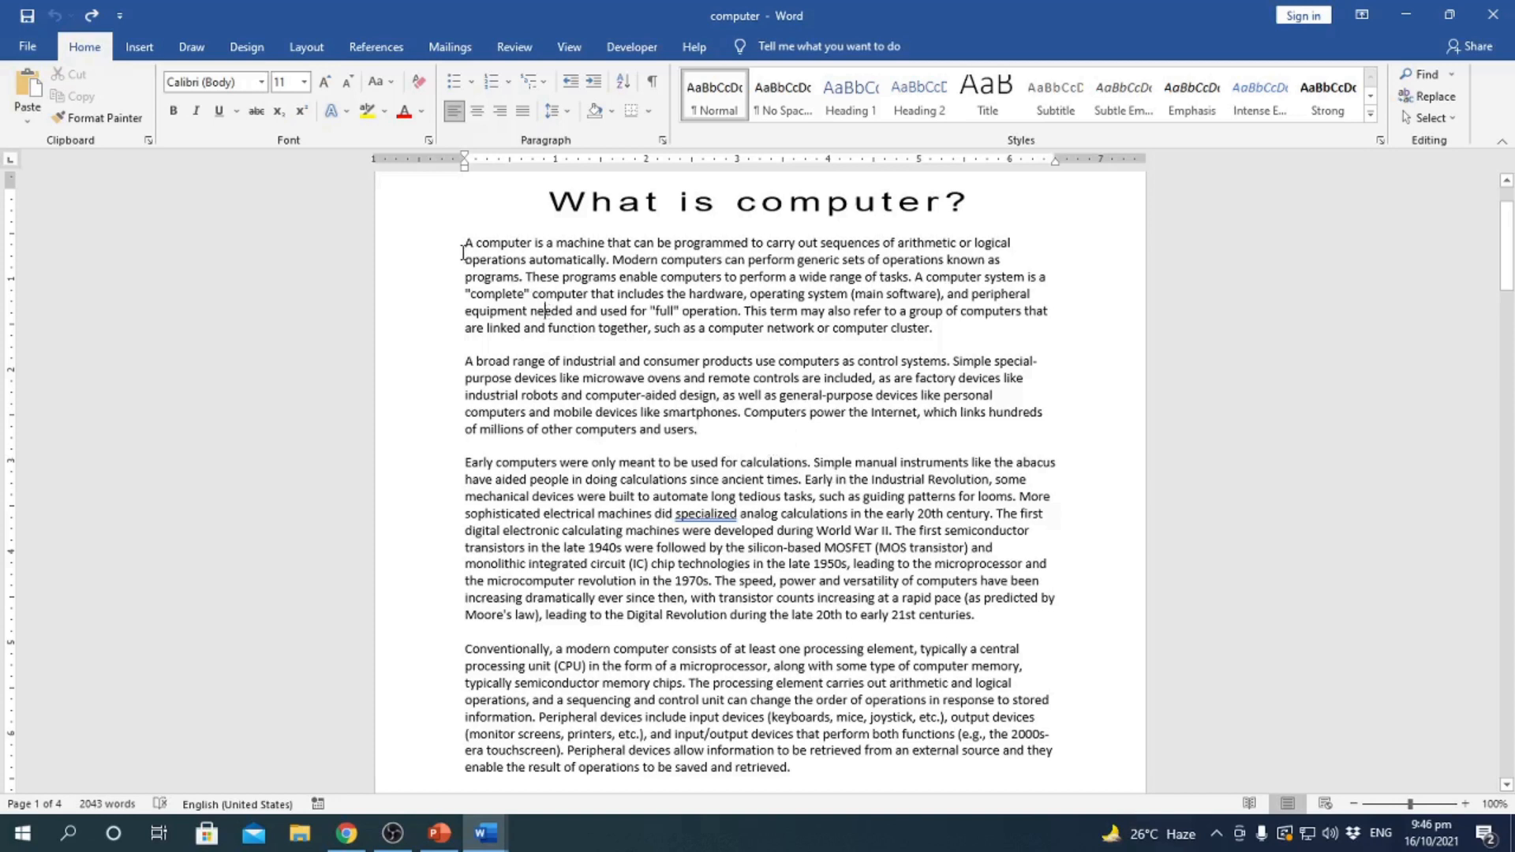
- Cut the first paragraph and paste it after the "A broad range" paragraph
{"action": "left_click_drag", "start_coordinate": [465, 243], "coordinate": [1050, 332]}
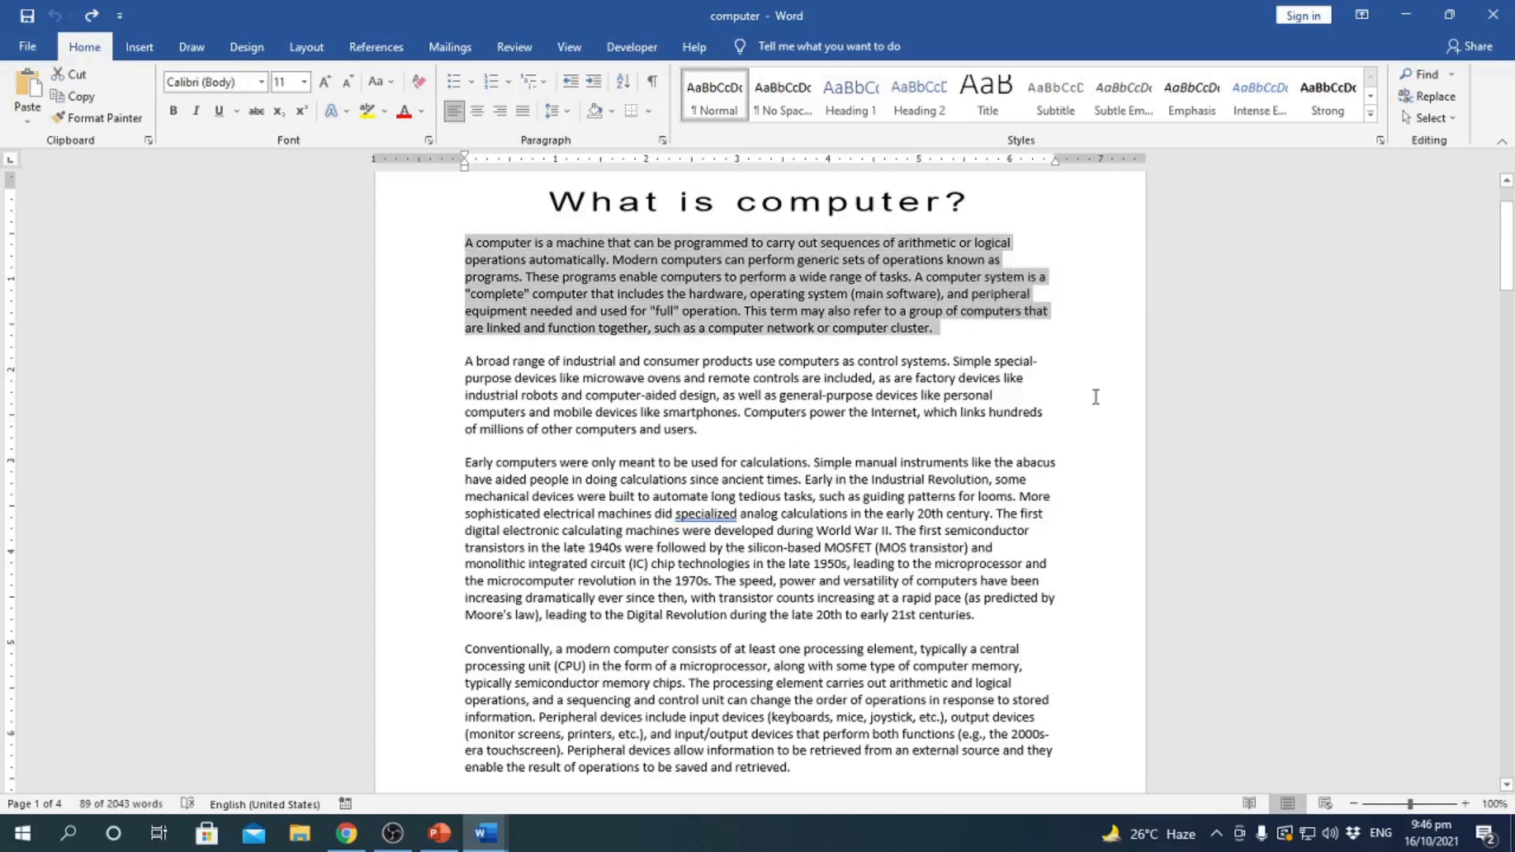
{"action": "key", "text": "ctrl+x"}
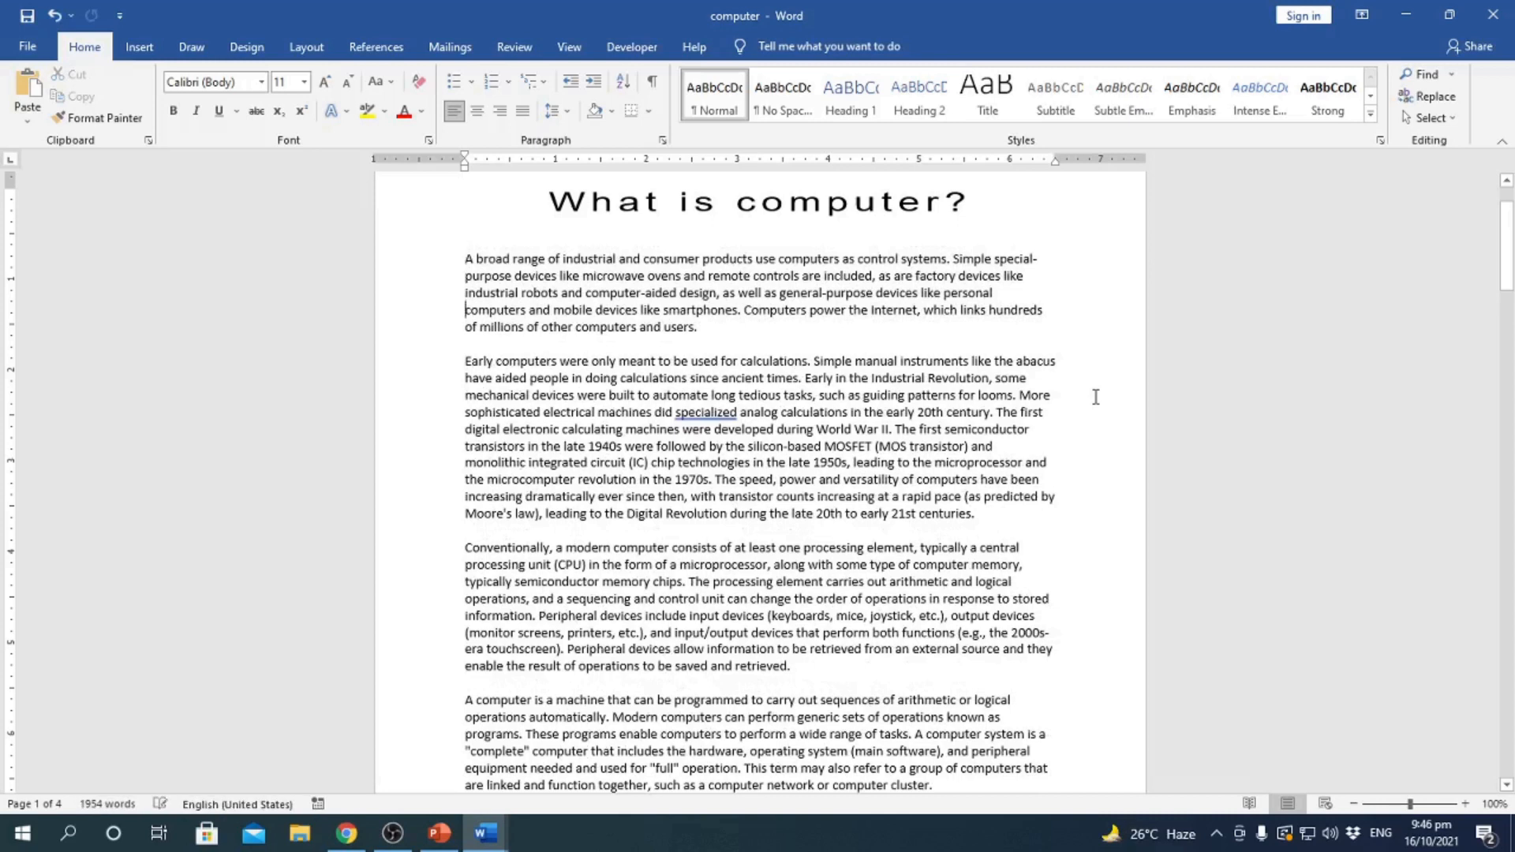
{"action": "key", "text": "ctrl+v"}
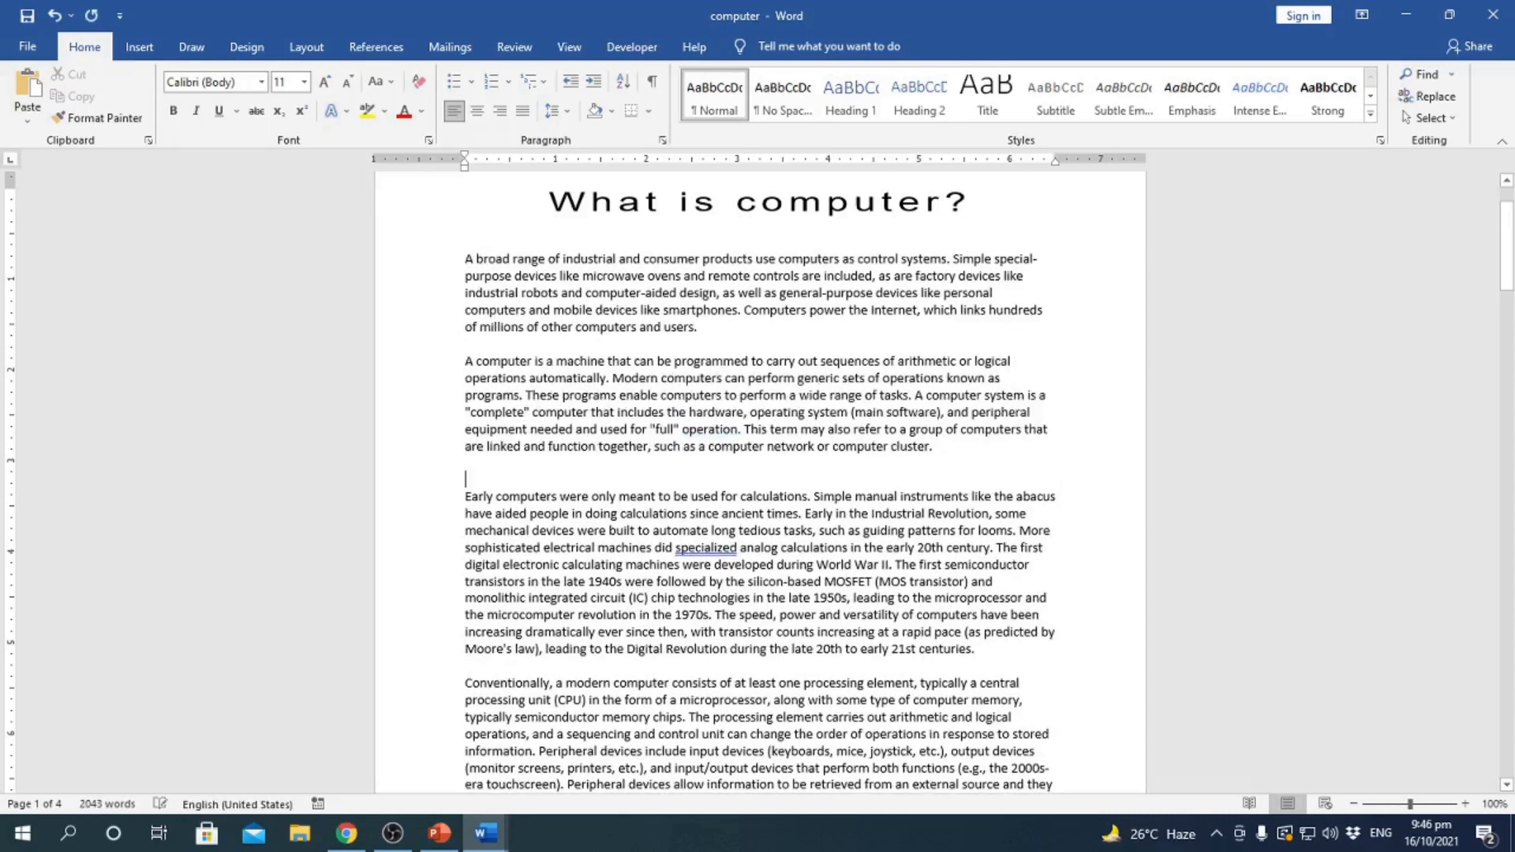
- Undo the paste and the cut of the first paragraph
{"action": "key", "text": "ctrl+z"}
{"action": "key", "text": "ctrl+z"}
{"action": "key", "text": "ctrl+z"}
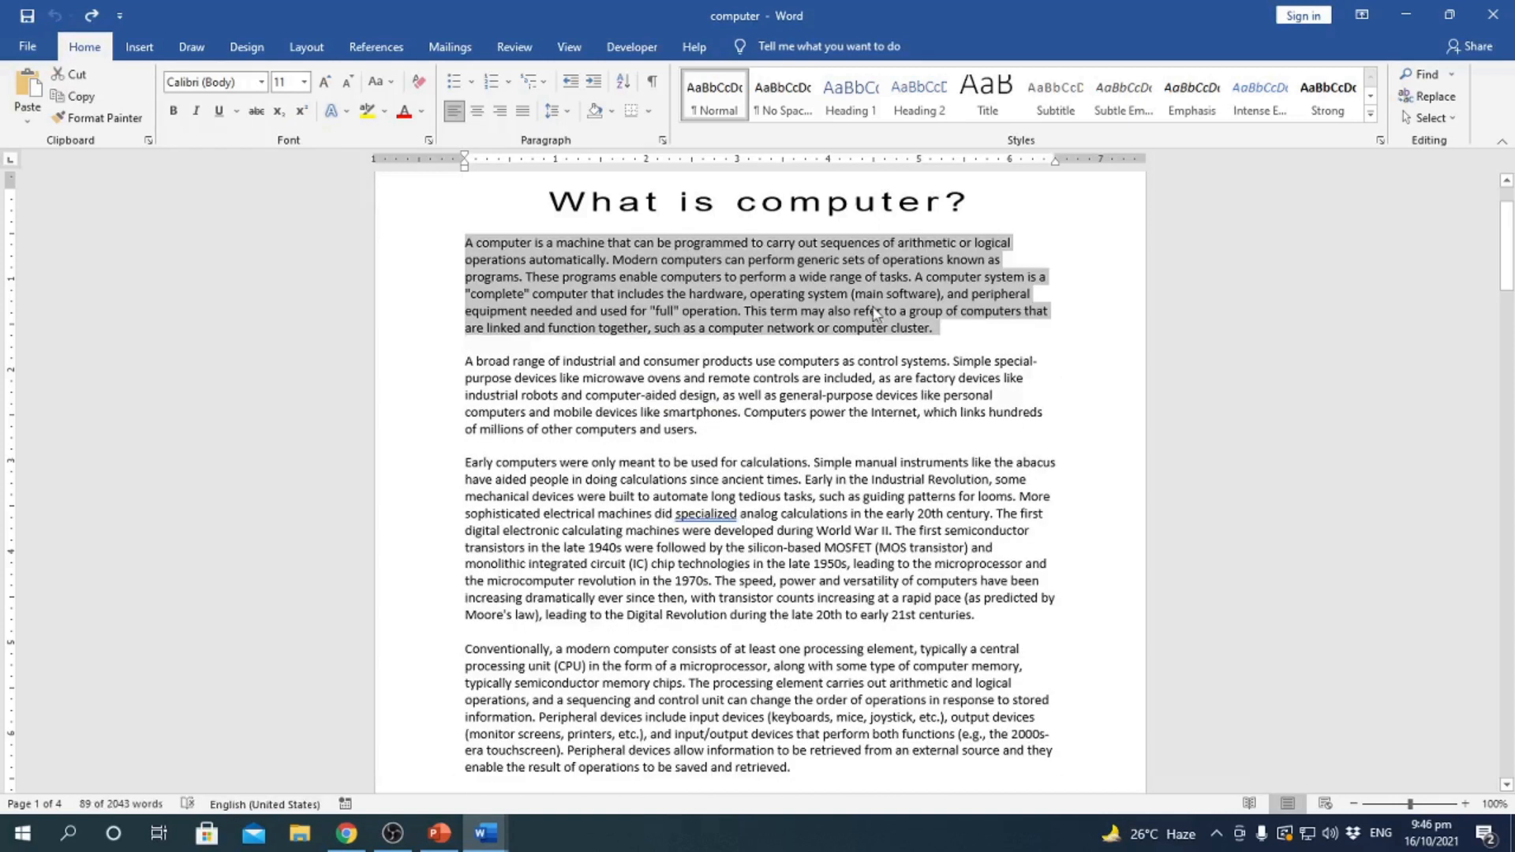
- Paste the clipboard paragraph before the "Early computers" paragraph and undo that paste
{"action": "left_click", "coordinate": [491, 450]}
{"action": "key", "text": "ctrl+v"}
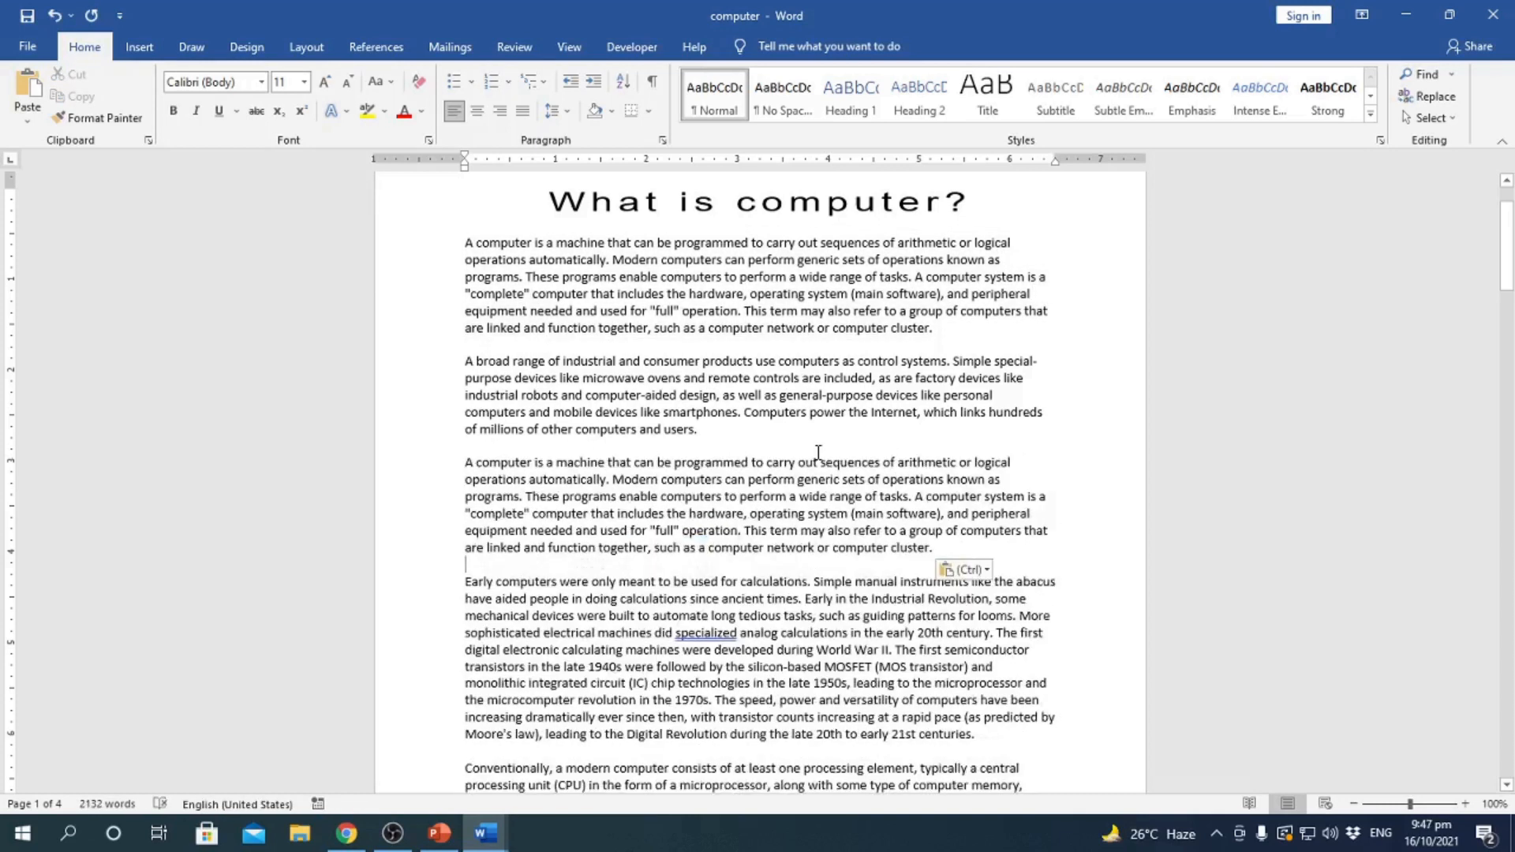
{"action": "key", "text": "ctrl+z"}
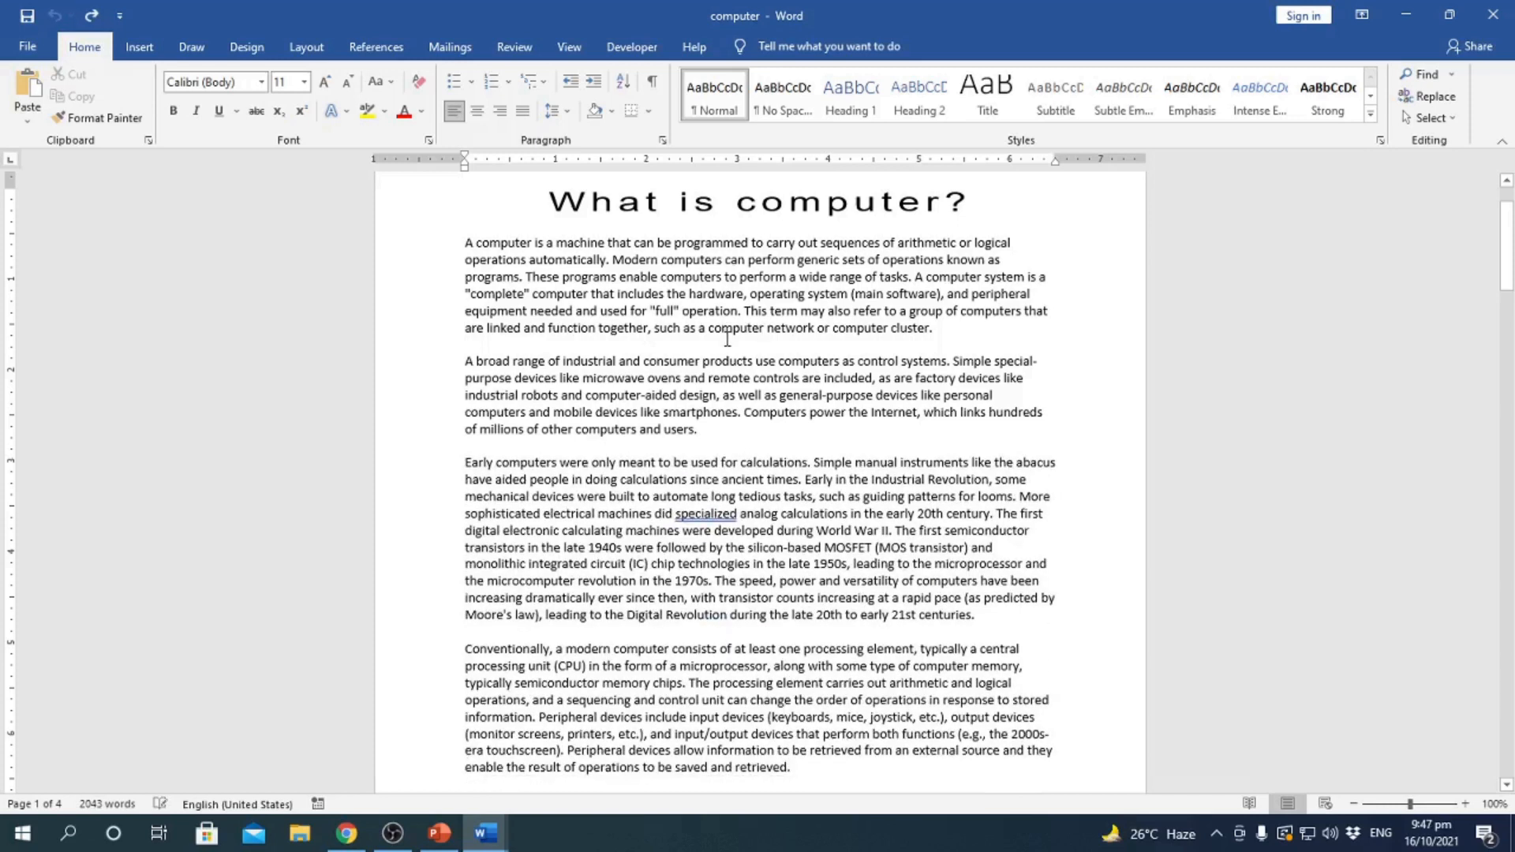
- Switch to the Shorcut Keys in Word document, select all of its content and clear the selection
{"action": "left_click", "coordinate": [483, 843]}
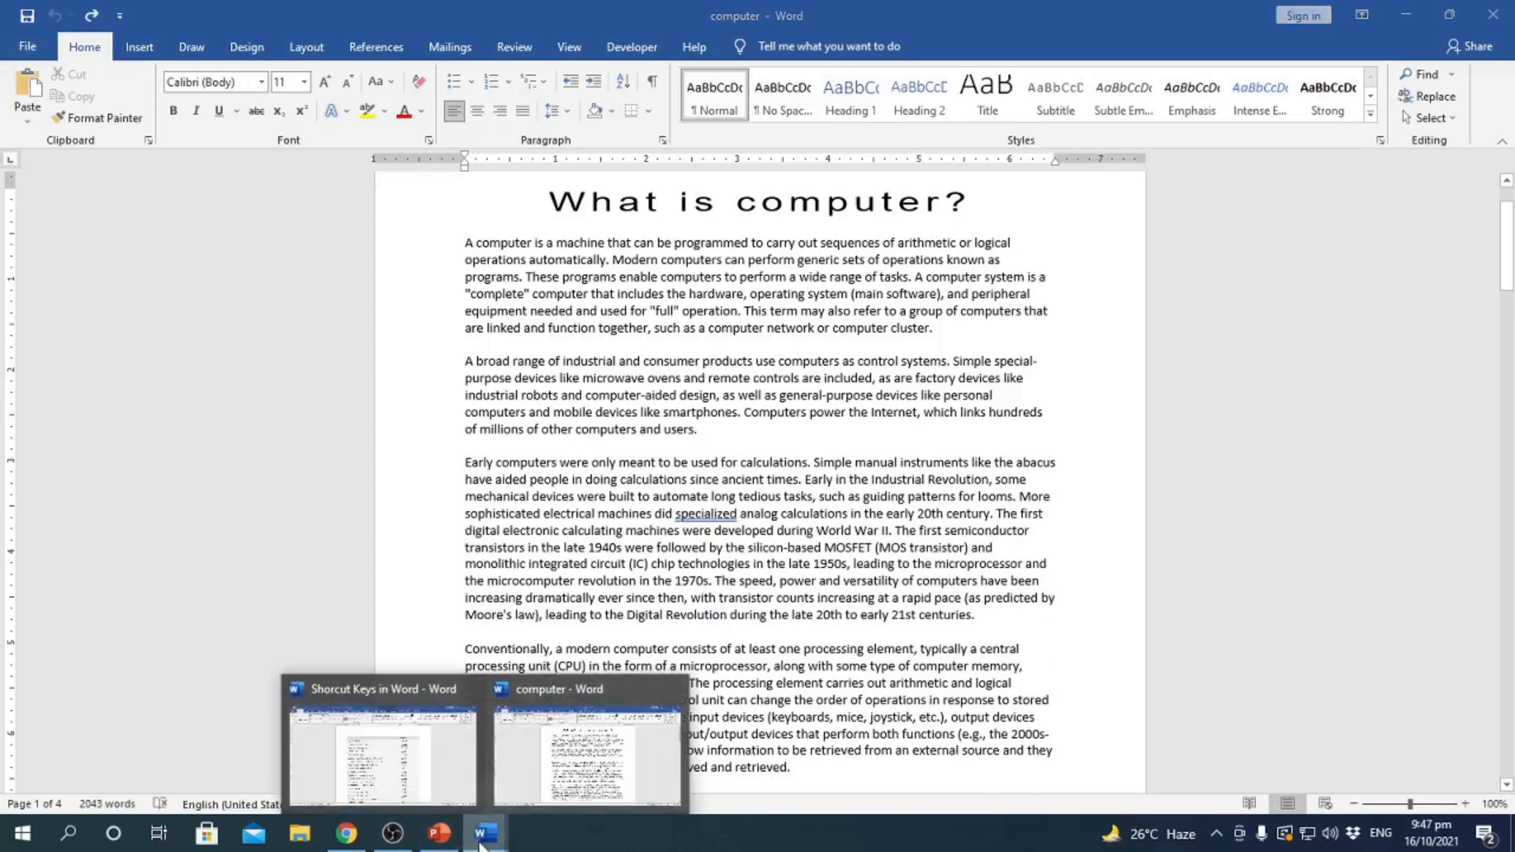
{"action": "left_click", "coordinate": [383, 750]}
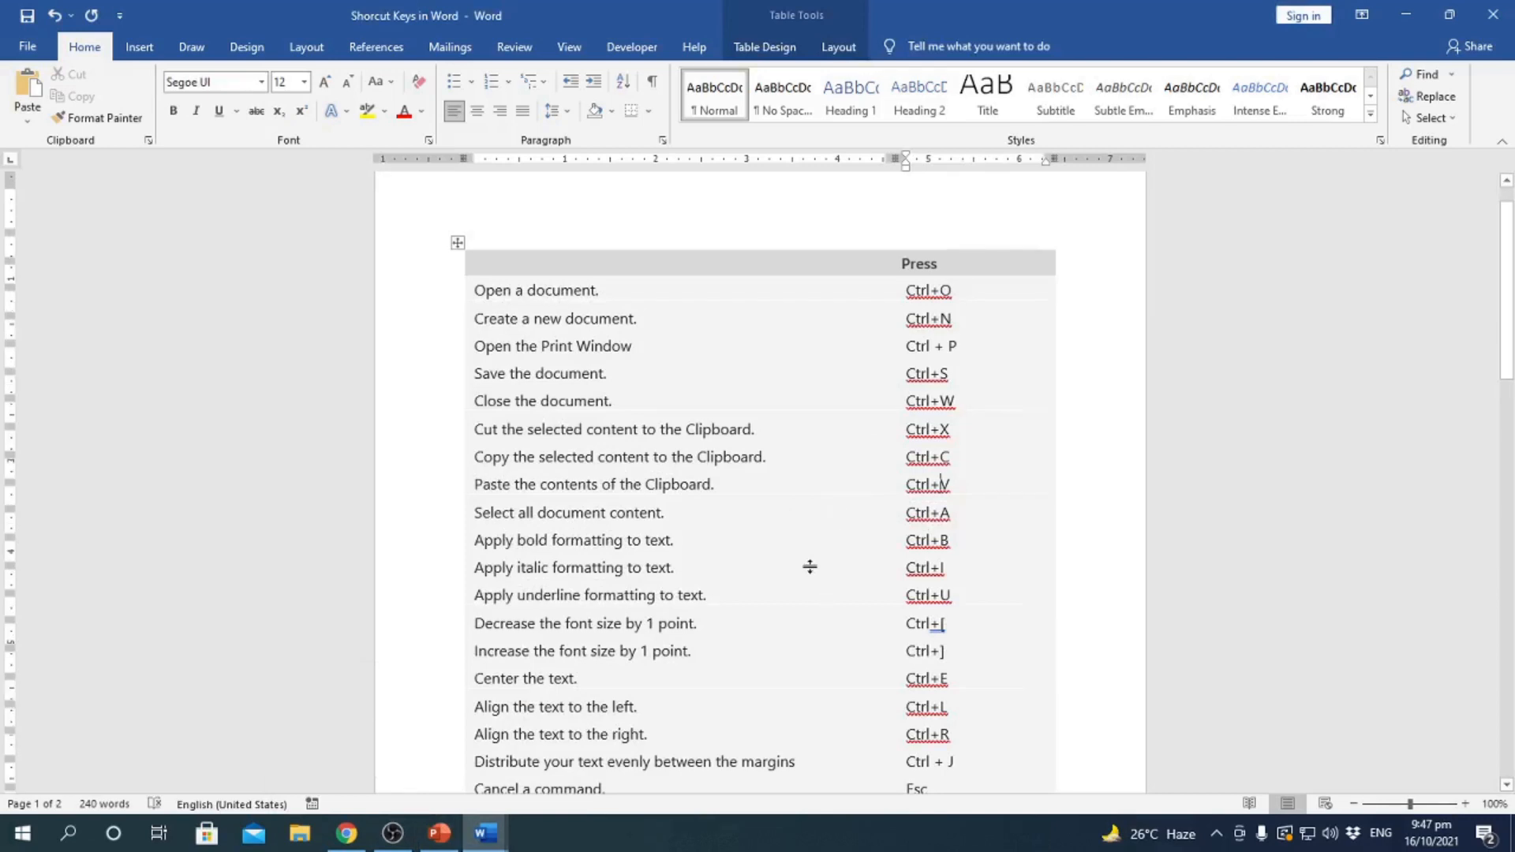
{"action": "scroll", "coordinate": [812, 565], "scroll_direction": "down", "scroll_amount": 2}
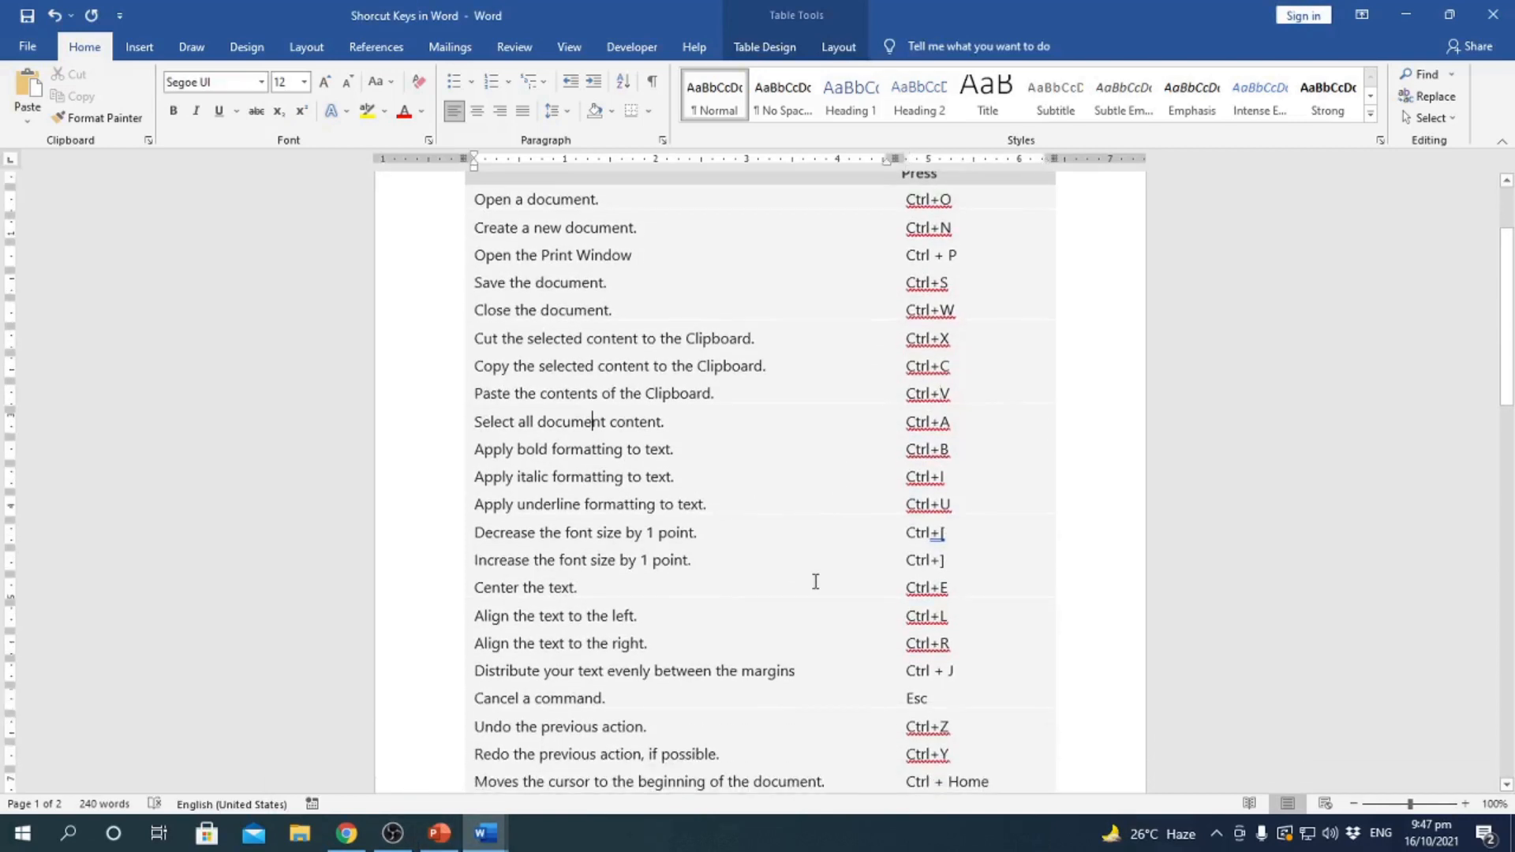
{"action": "left_click", "coordinate": [975, 424]}
{"action": "key", "text": "ctrl+a"}
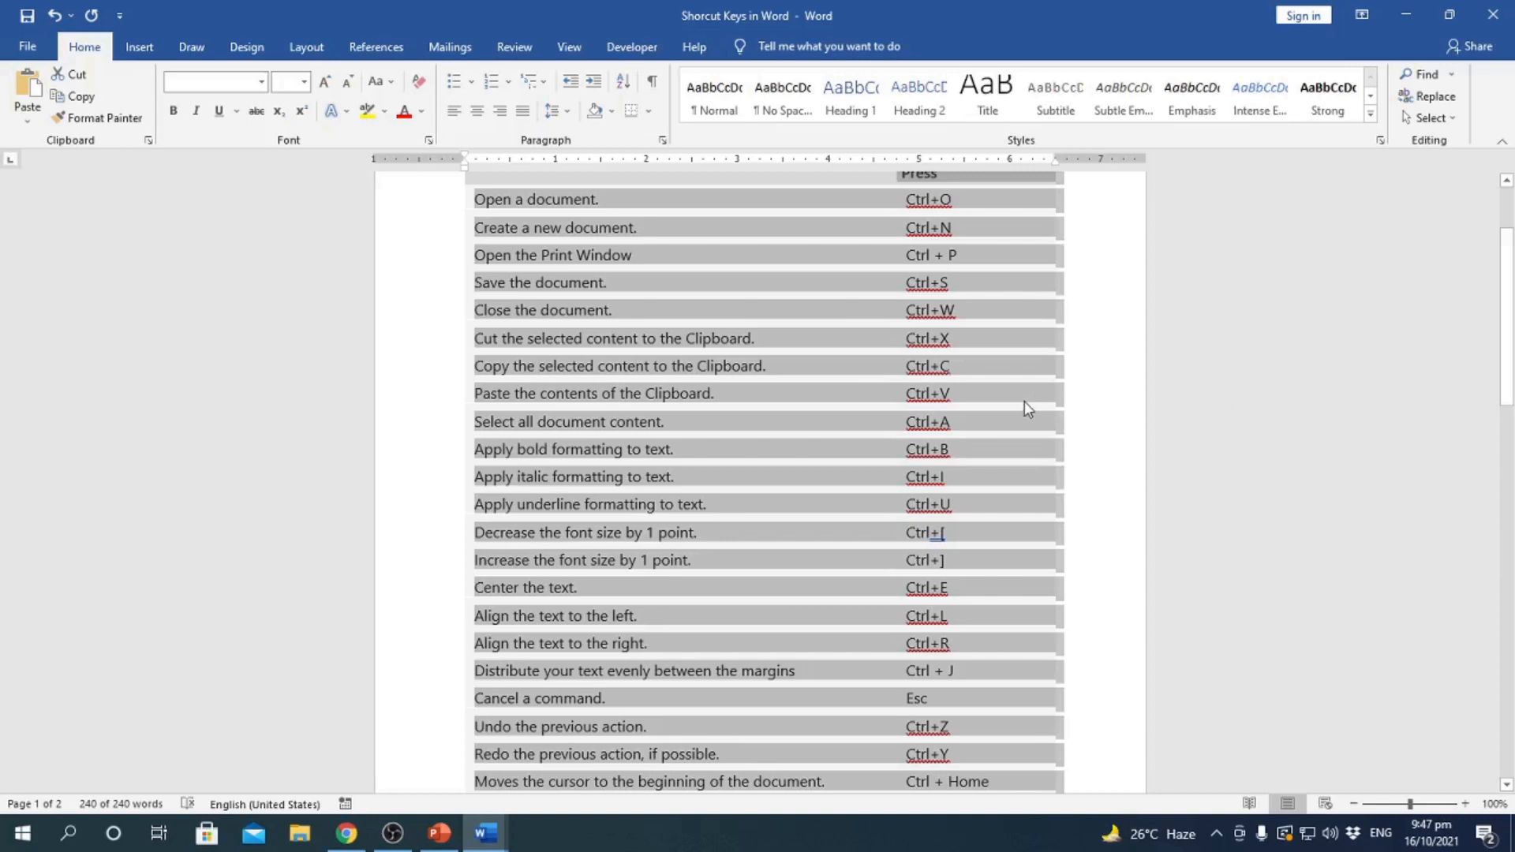
{"action": "scroll", "coordinate": [1021, 399], "scroll_direction": "up", "scroll_amount": 3}
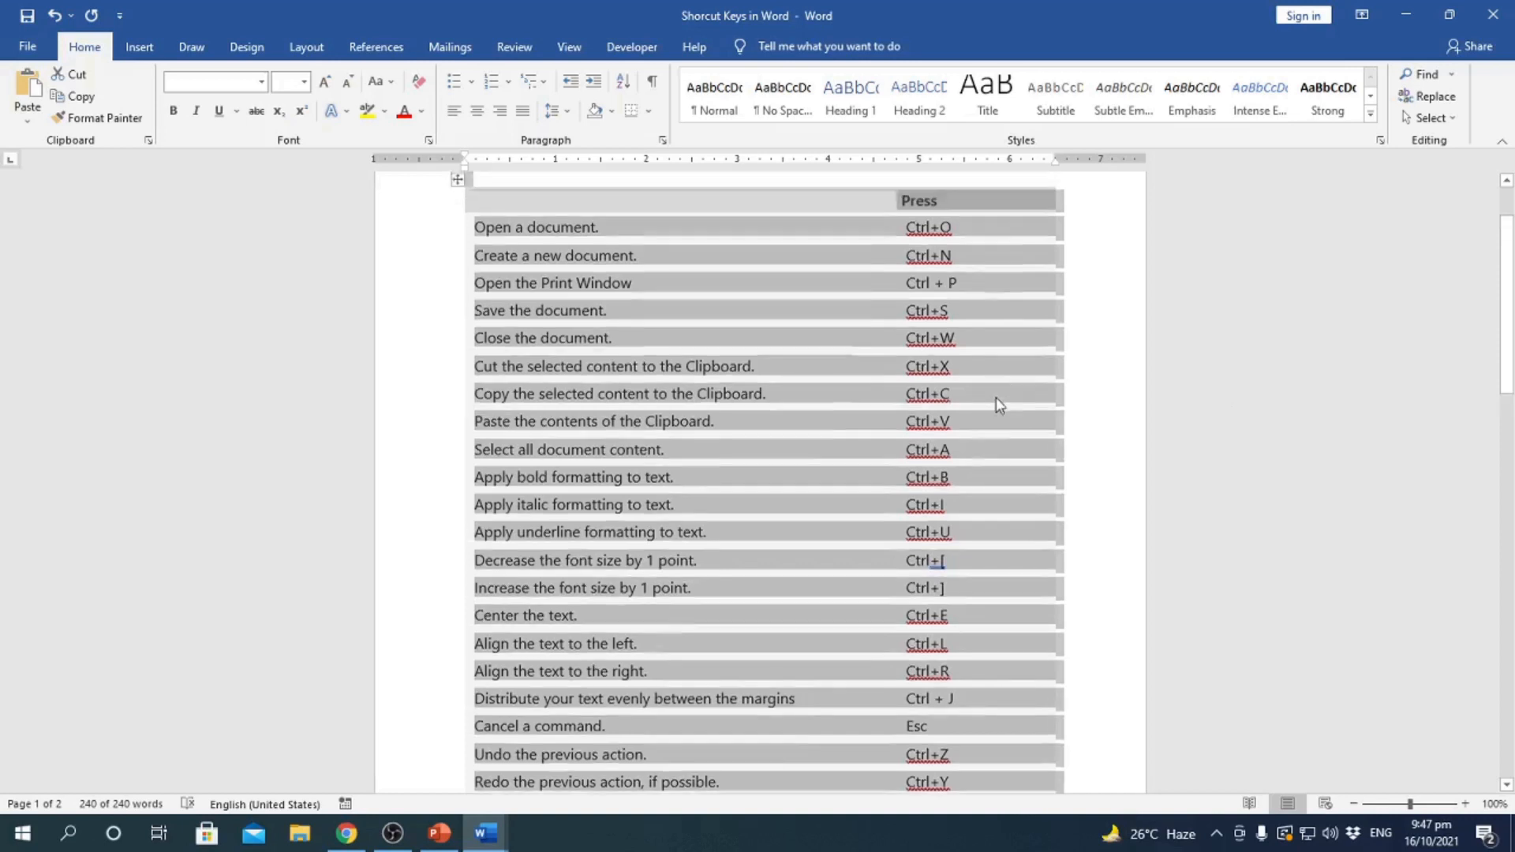
{"action": "scroll", "coordinate": [993, 395], "scroll_direction": "down", "scroll_amount": 5}
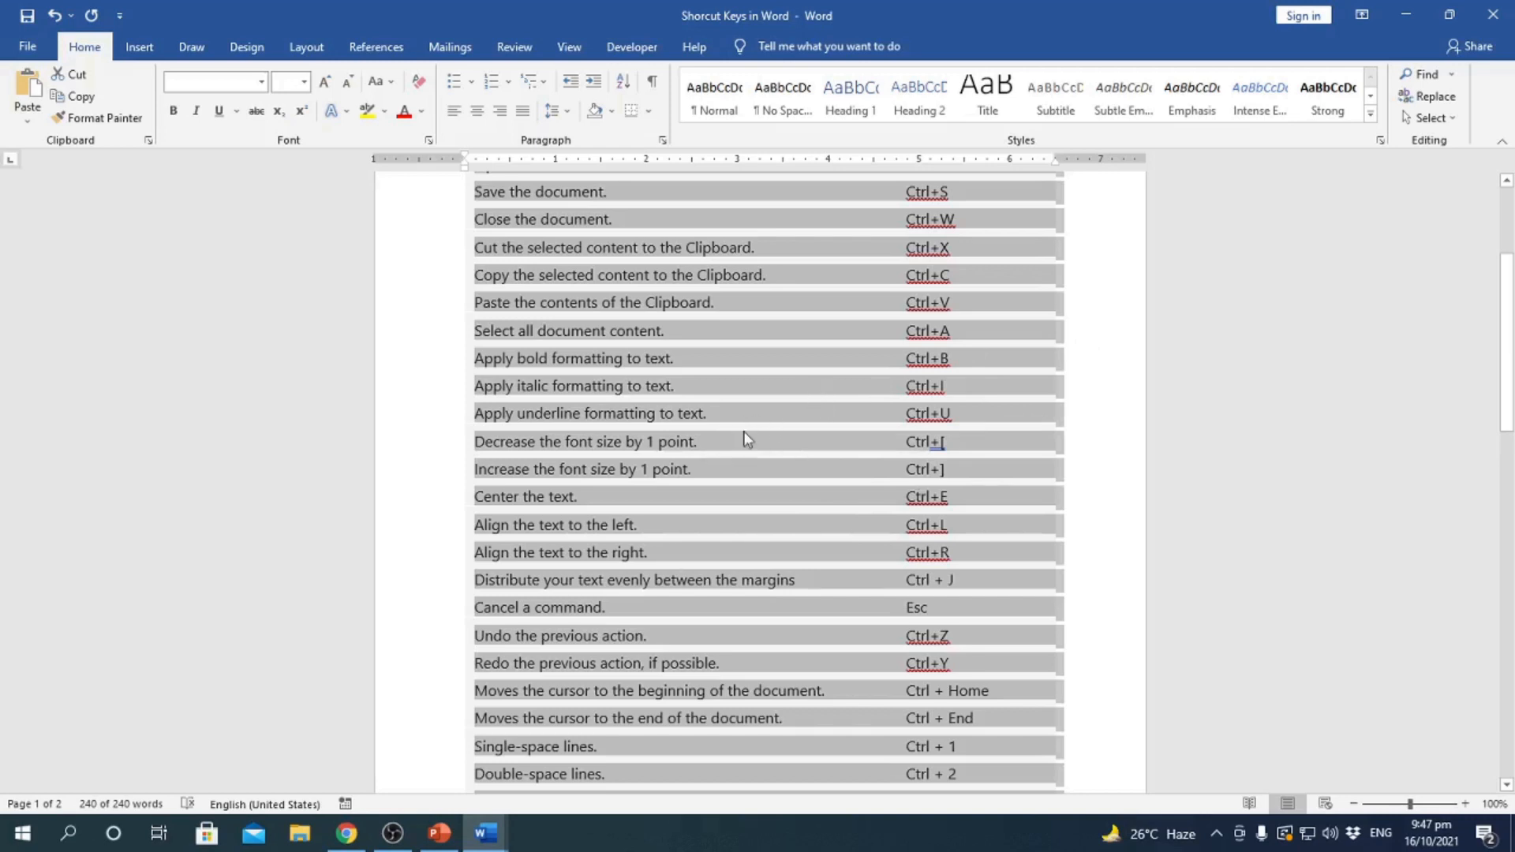
{"action": "left_click", "coordinate": [709, 387]}
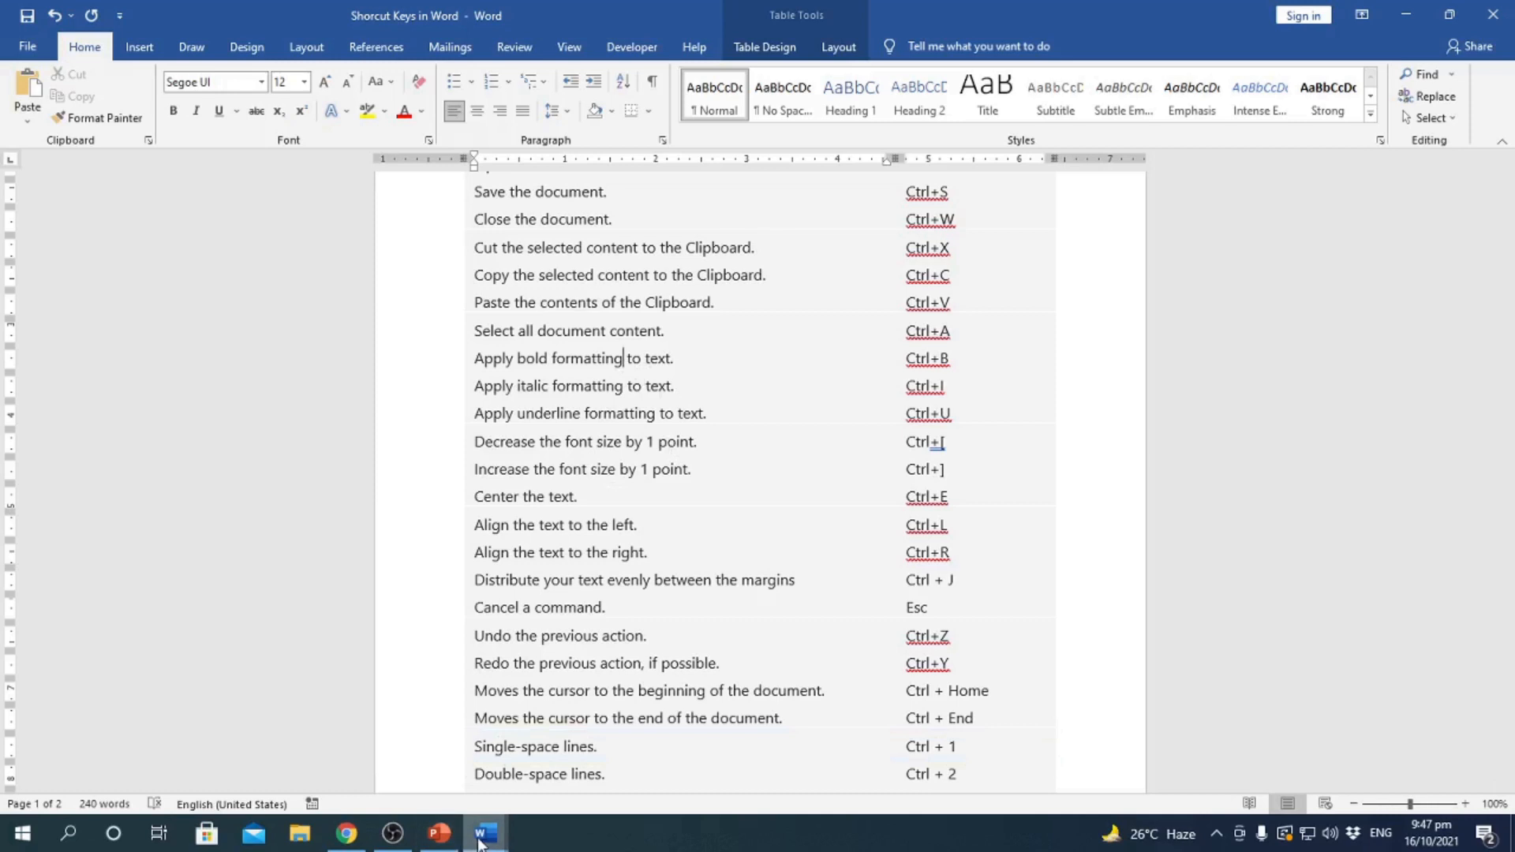
- Return to the computer document and apply bold to the first paragraph
{"action": "mouse_move", "coordinate": [484, 837]}
{"action": "left_click", "coordinate": [597, 789]}
{"action": "scroll", "coordinate": [539, 399], "scroll_direction": "up", "scroll_amount": 2}
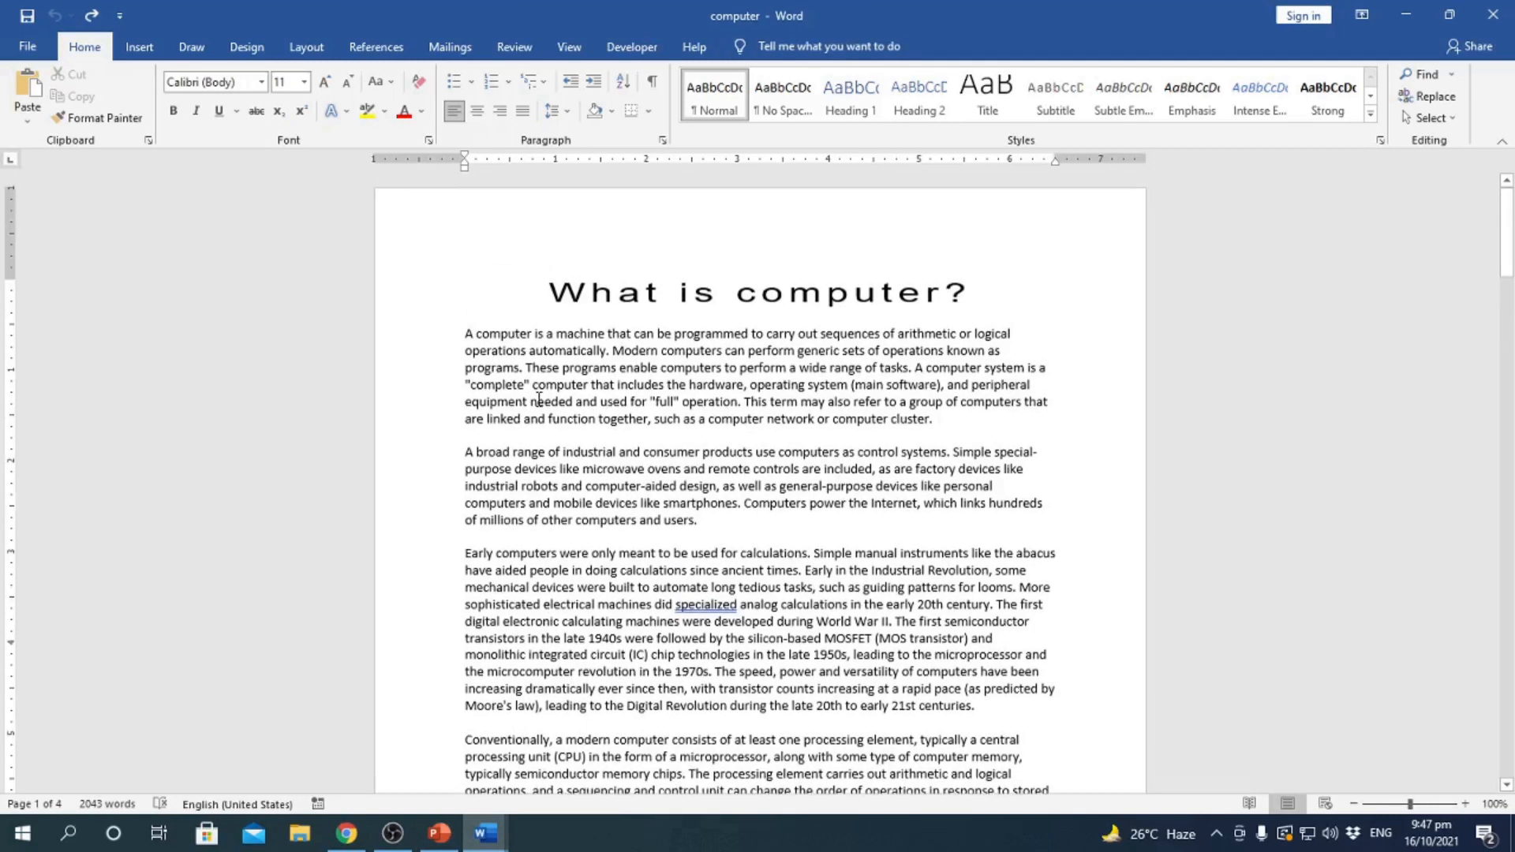
{"action": "left_click_drag", "start_coordinate": [461, 333], "coordinate": [950, 422]}
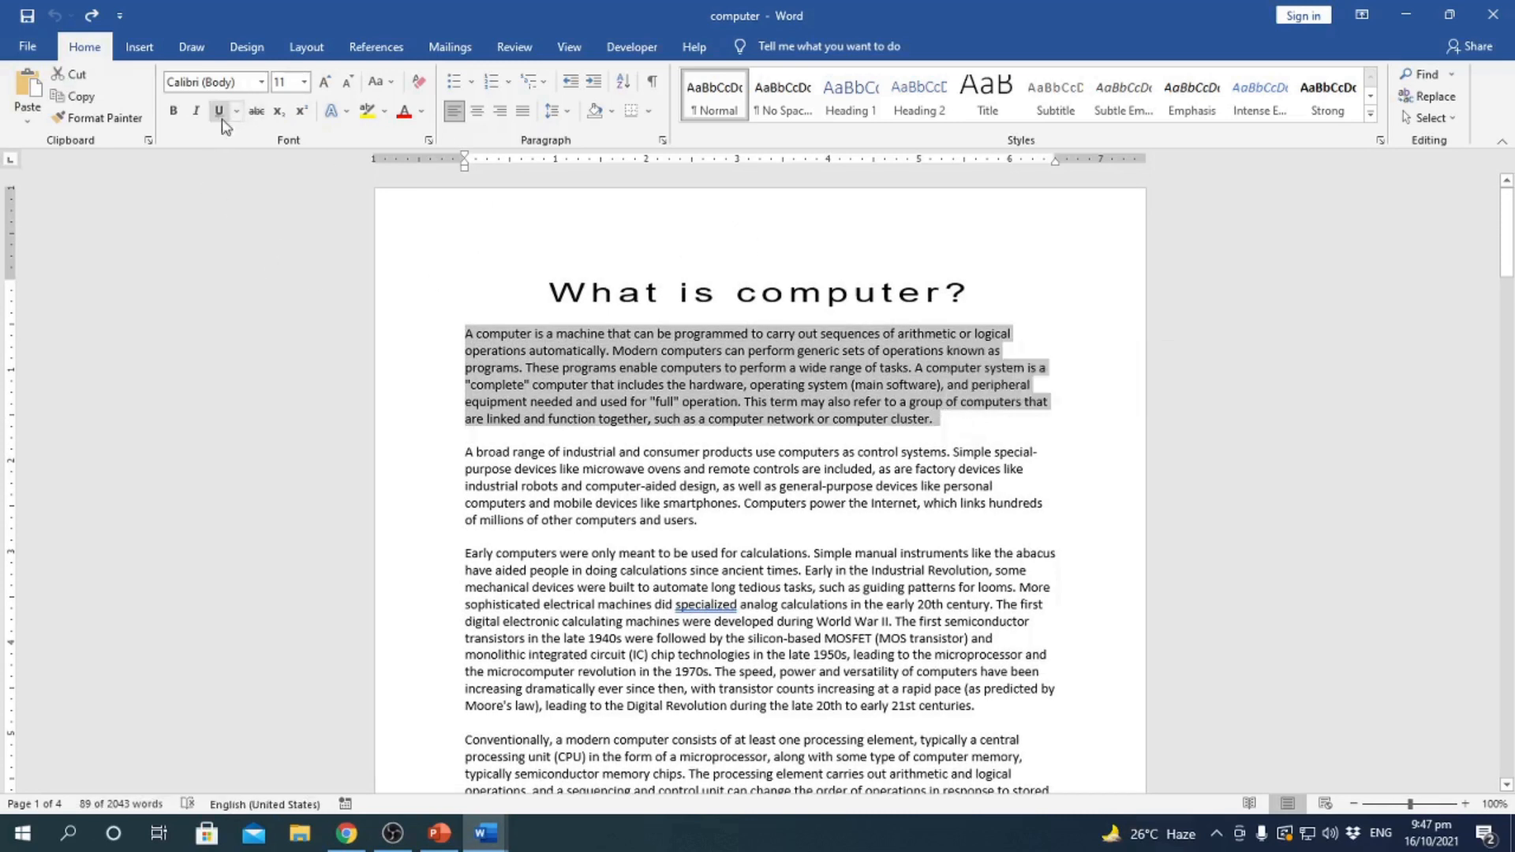
{"action": "left_click", "coordinate": [170, 113]}
{"action": "left_click", "coordinate": [584, 352]}
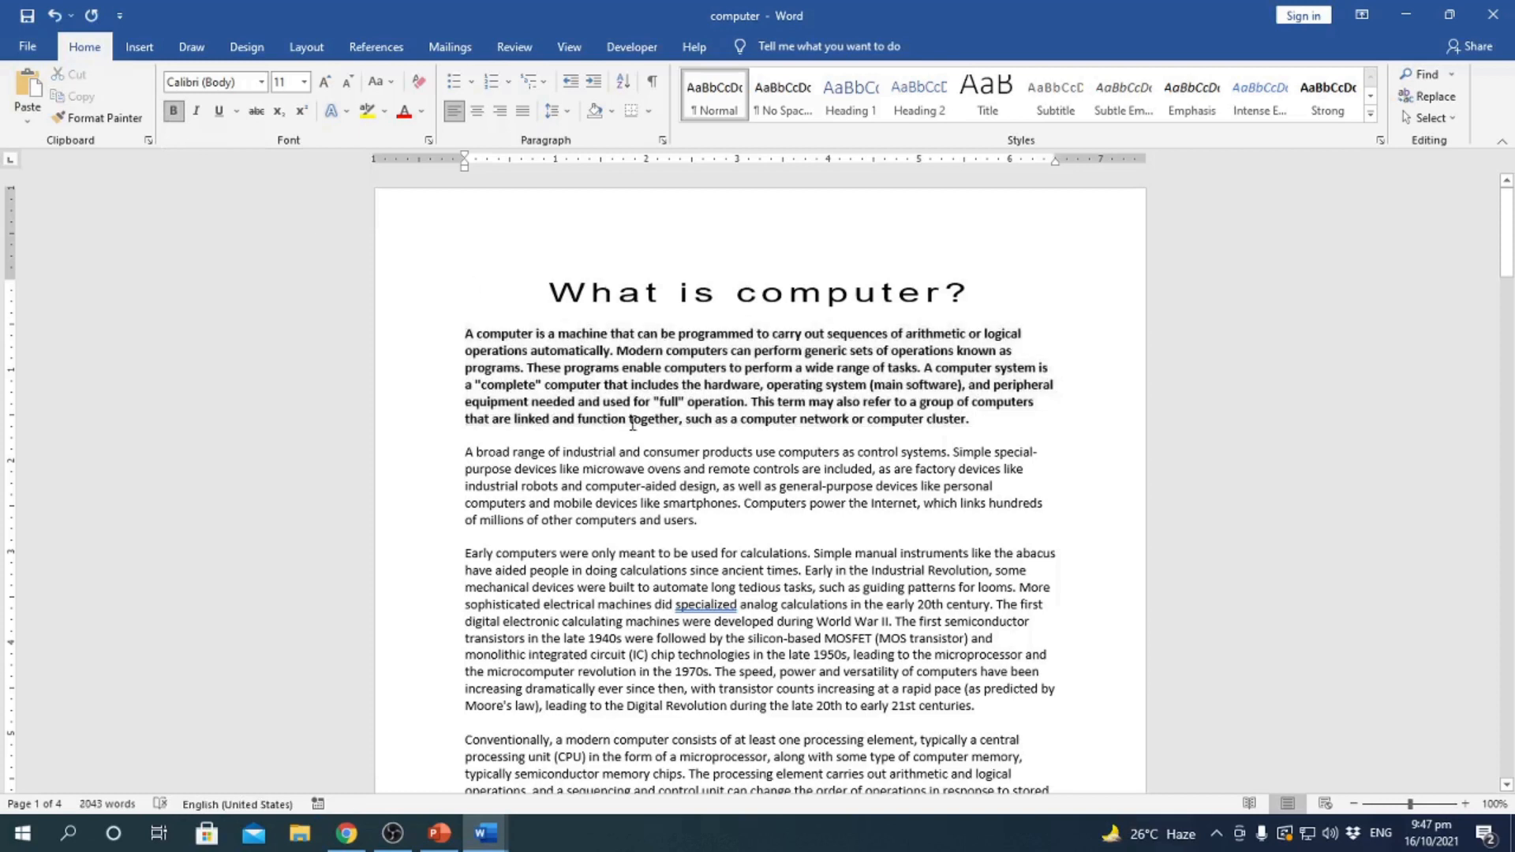
- Undo the bold formatting of the first paragraph, redo it, and undo it again
{"action": "key", "text": "ctrl+z"}
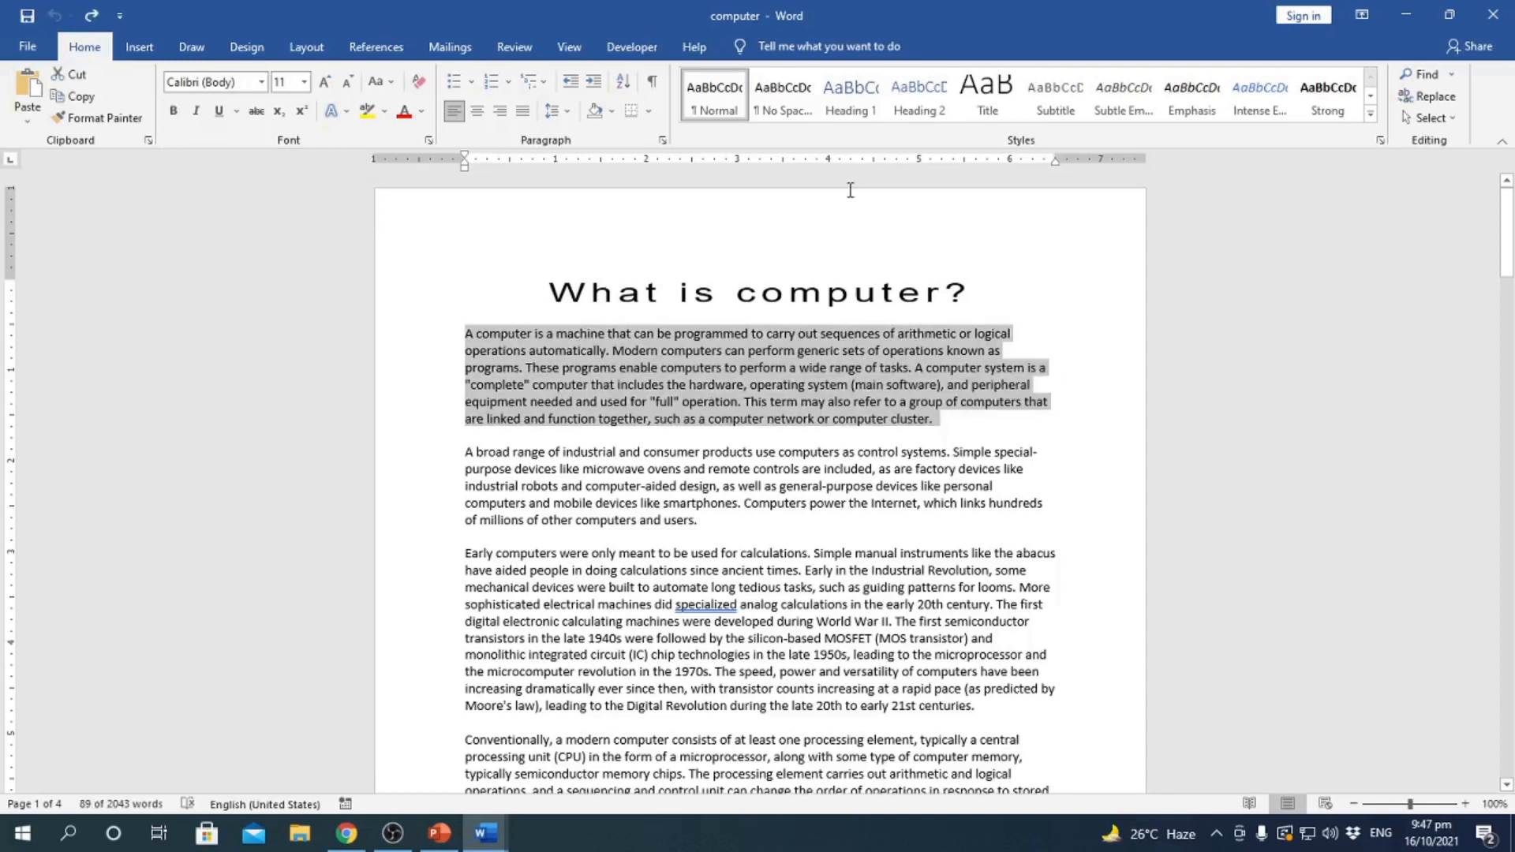
{"action": "key", "text": "ctrl+y"}
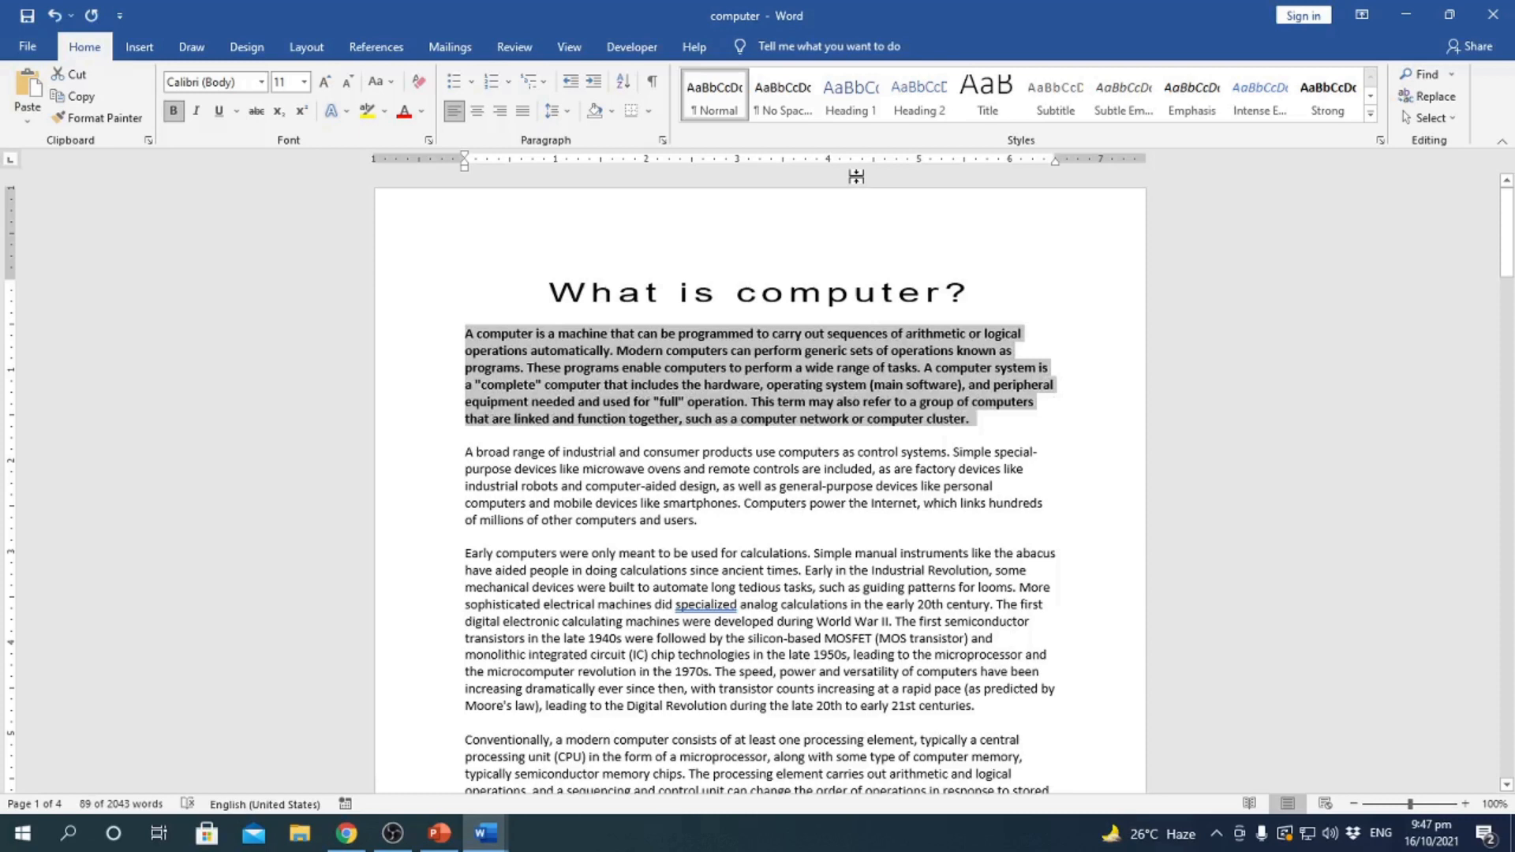
{"action": "key", "text": "ctrl+z"}
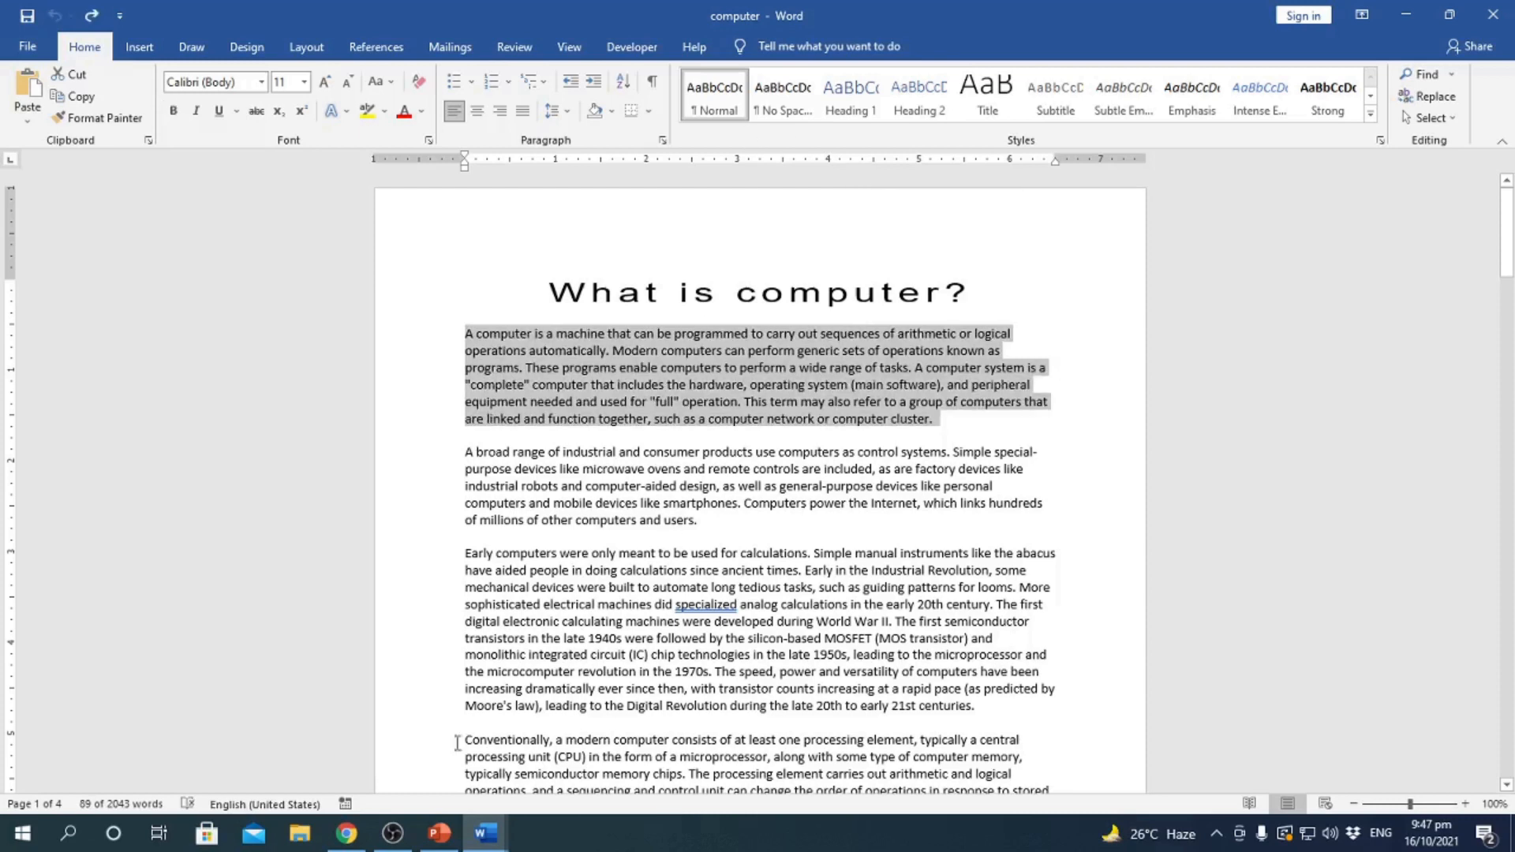
- Check the italic and underline entries in the Shorcut Keys in Word list and go back to the computer document
{"action": "mouse_move", "coordinate": [485, 834]}
{"action": "left_click", "coordinate": [403, 787]}
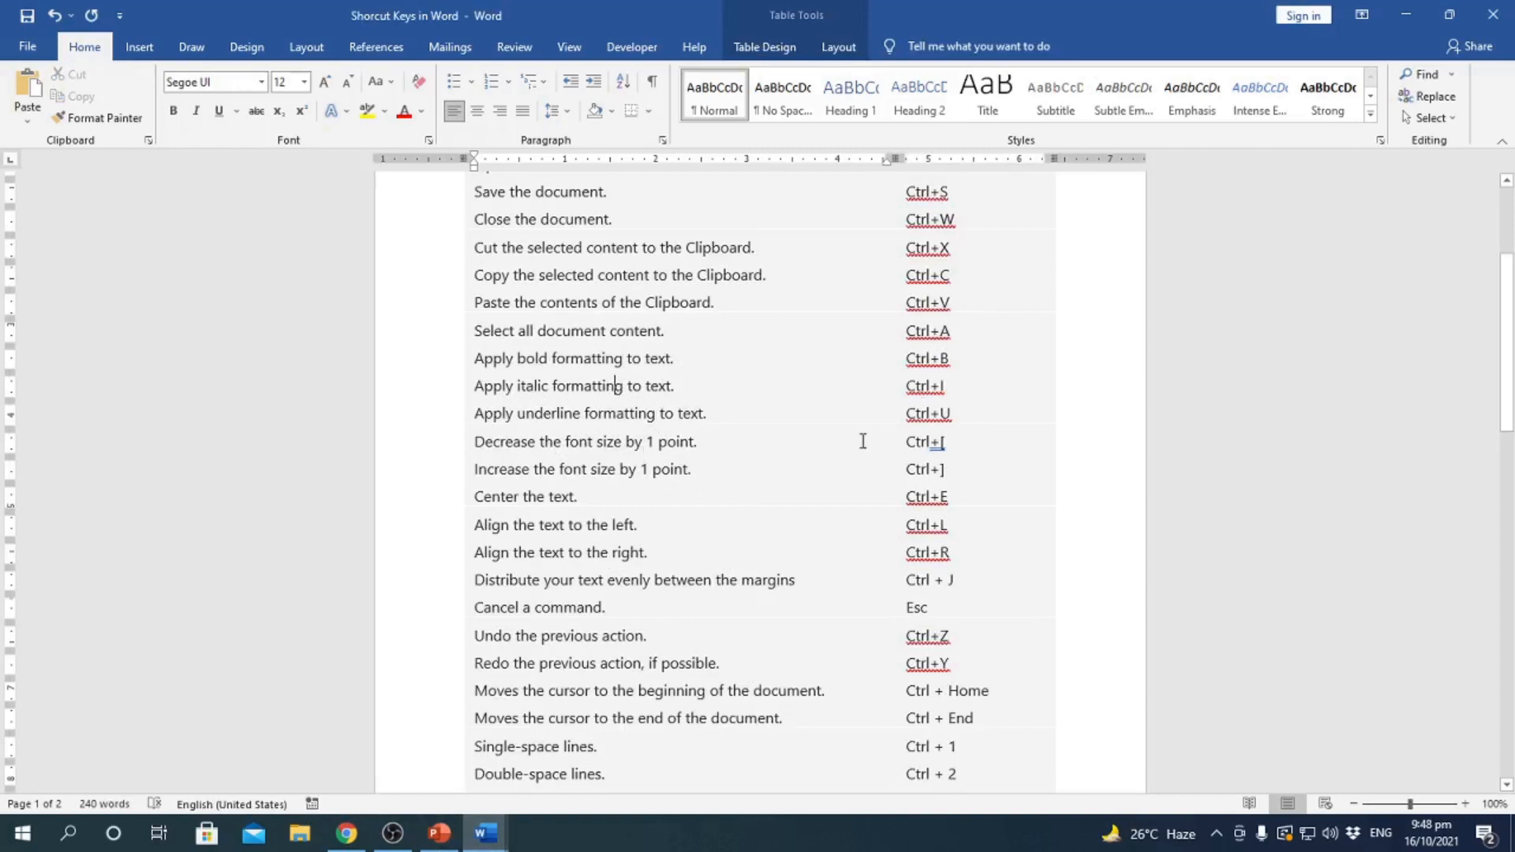
{"action": "left_click", "coordinate": [497, 842]}
{"action": "left_click", "coordinate": [582, 742]}
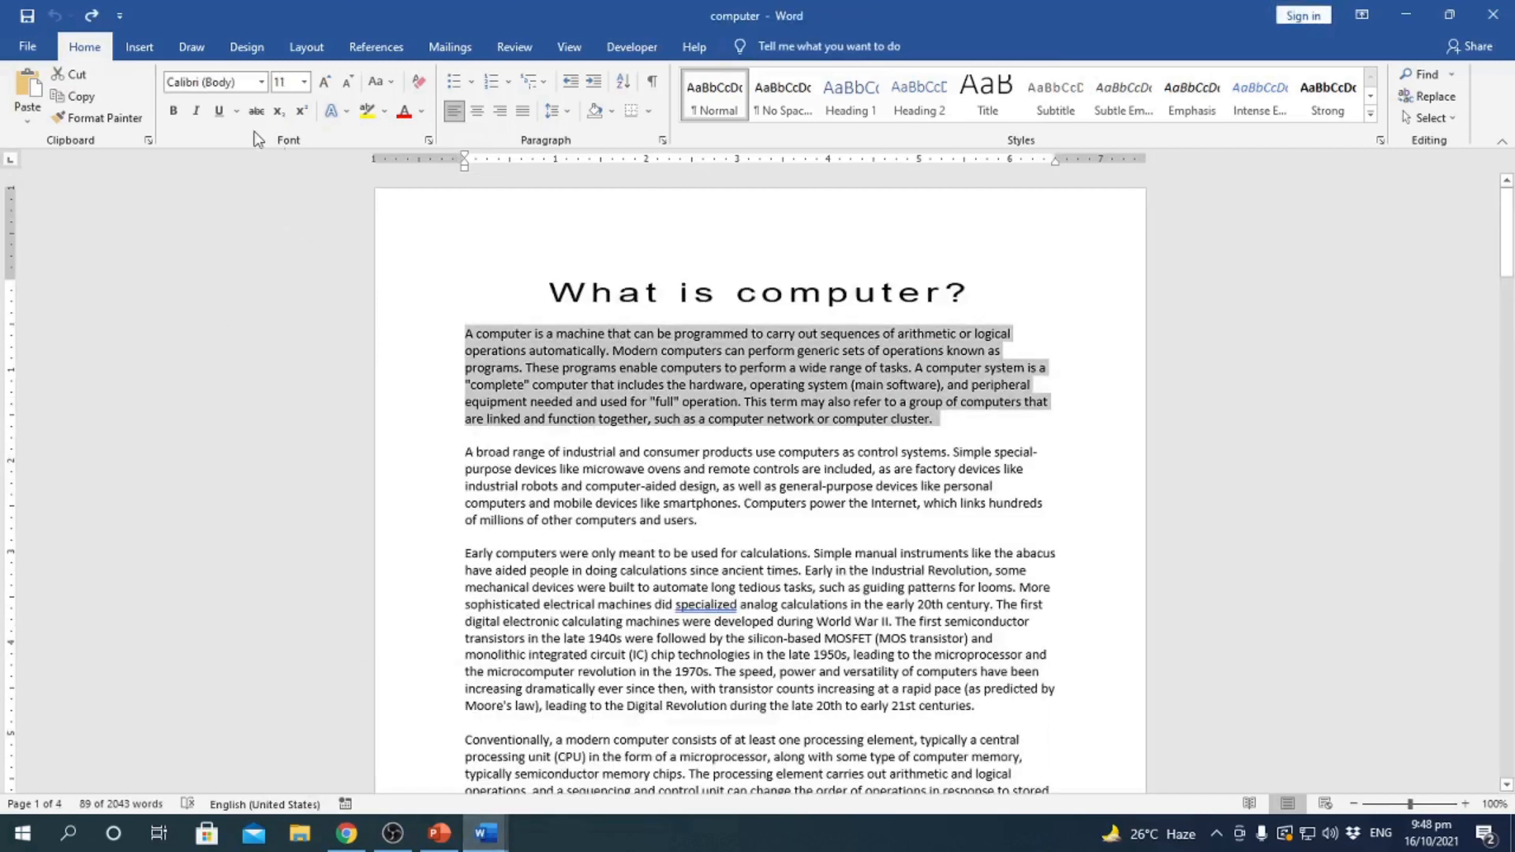
- Turn italic on and off for the first paragraph, and do the same with underline
{"action": "key", "text": "ctrl+i"}
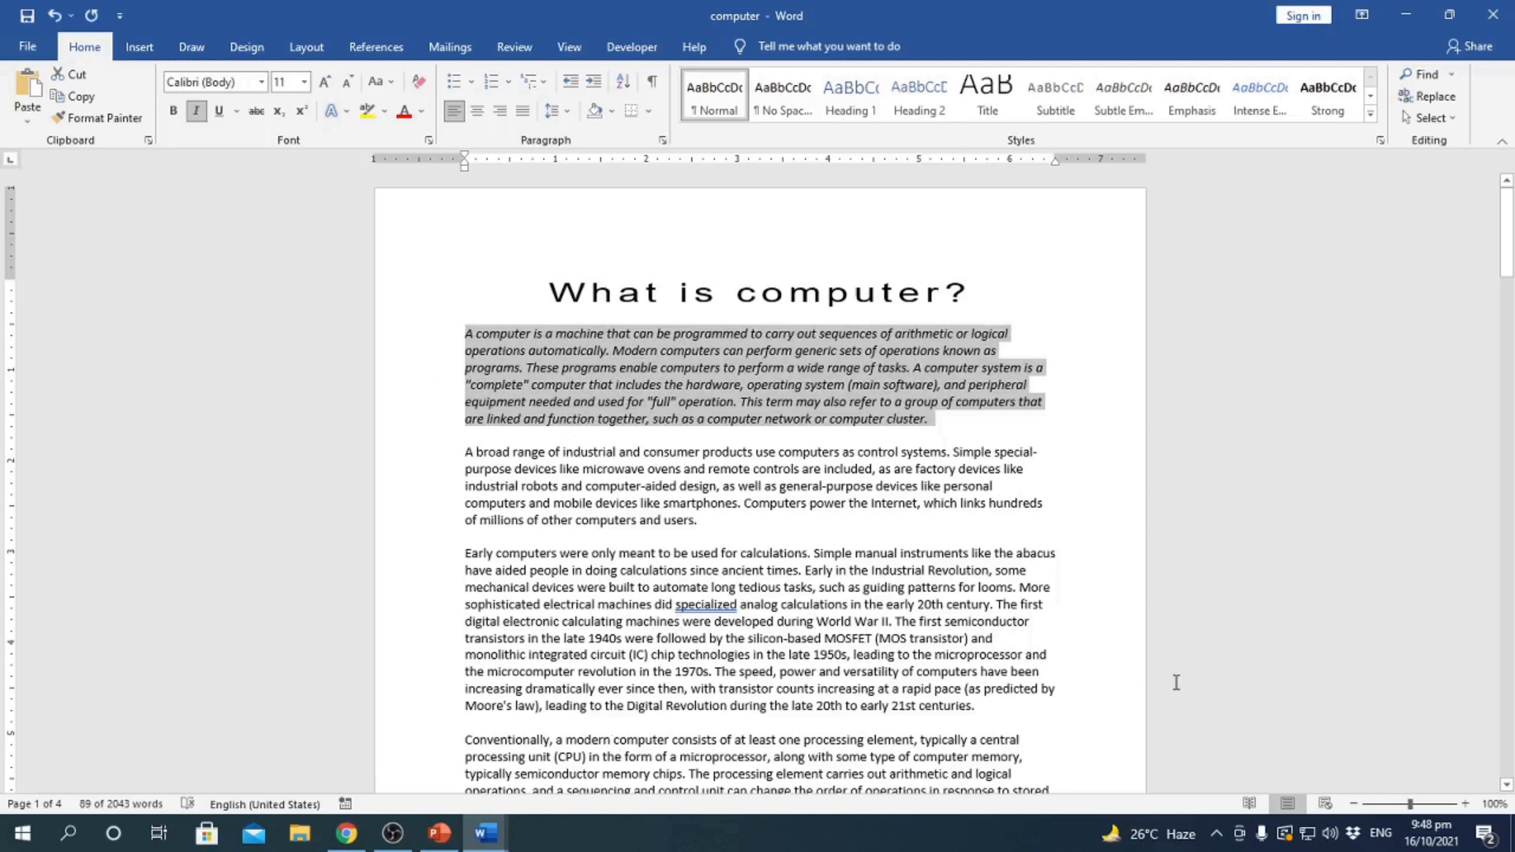
{"action": "key", "text": "ctrl+i"}
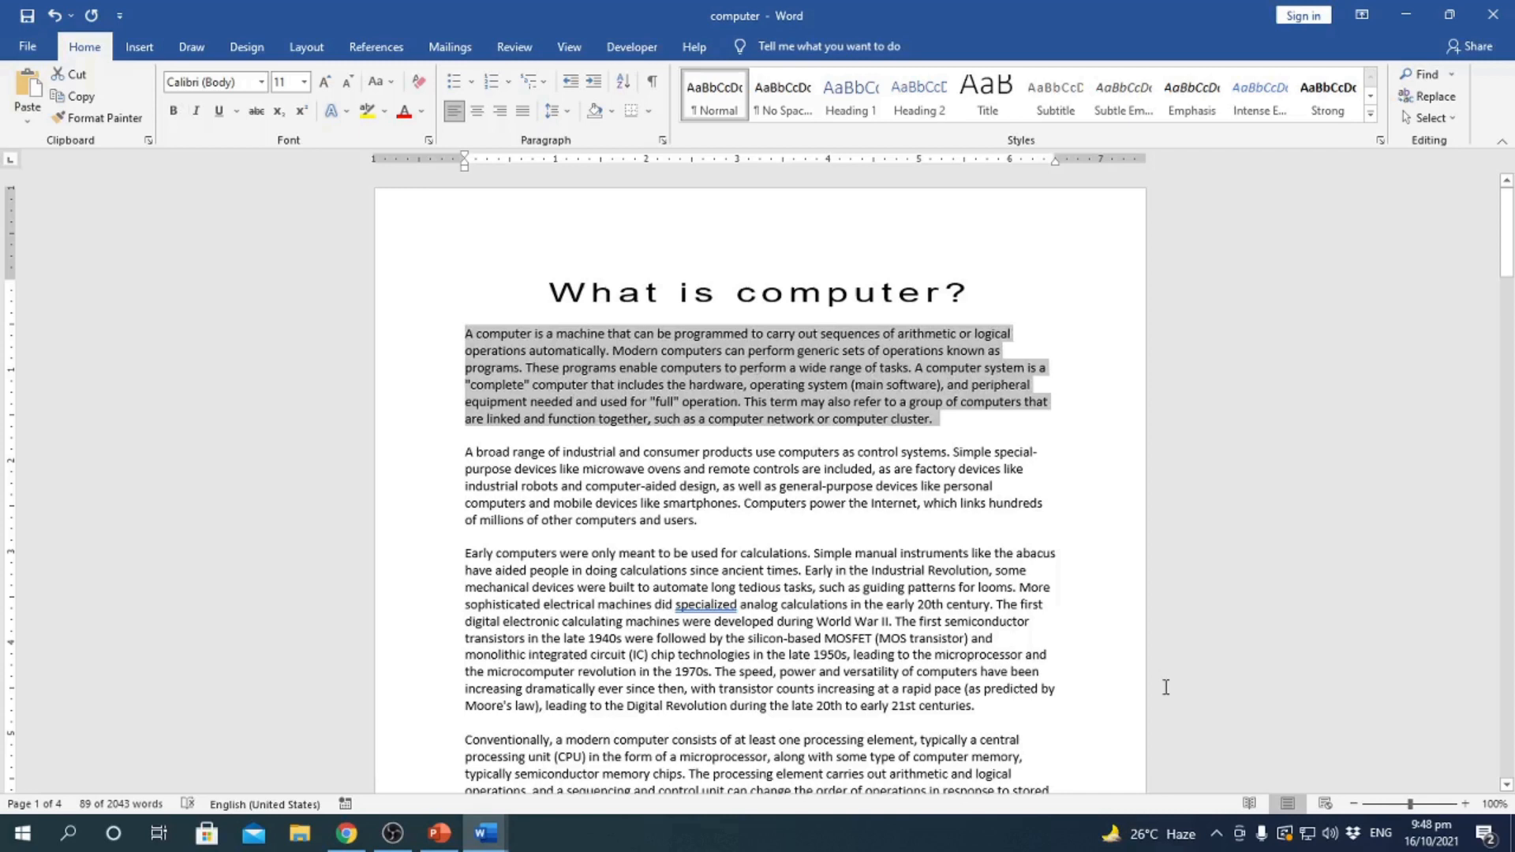
{"action": "key", "text": "ctrl+u"}
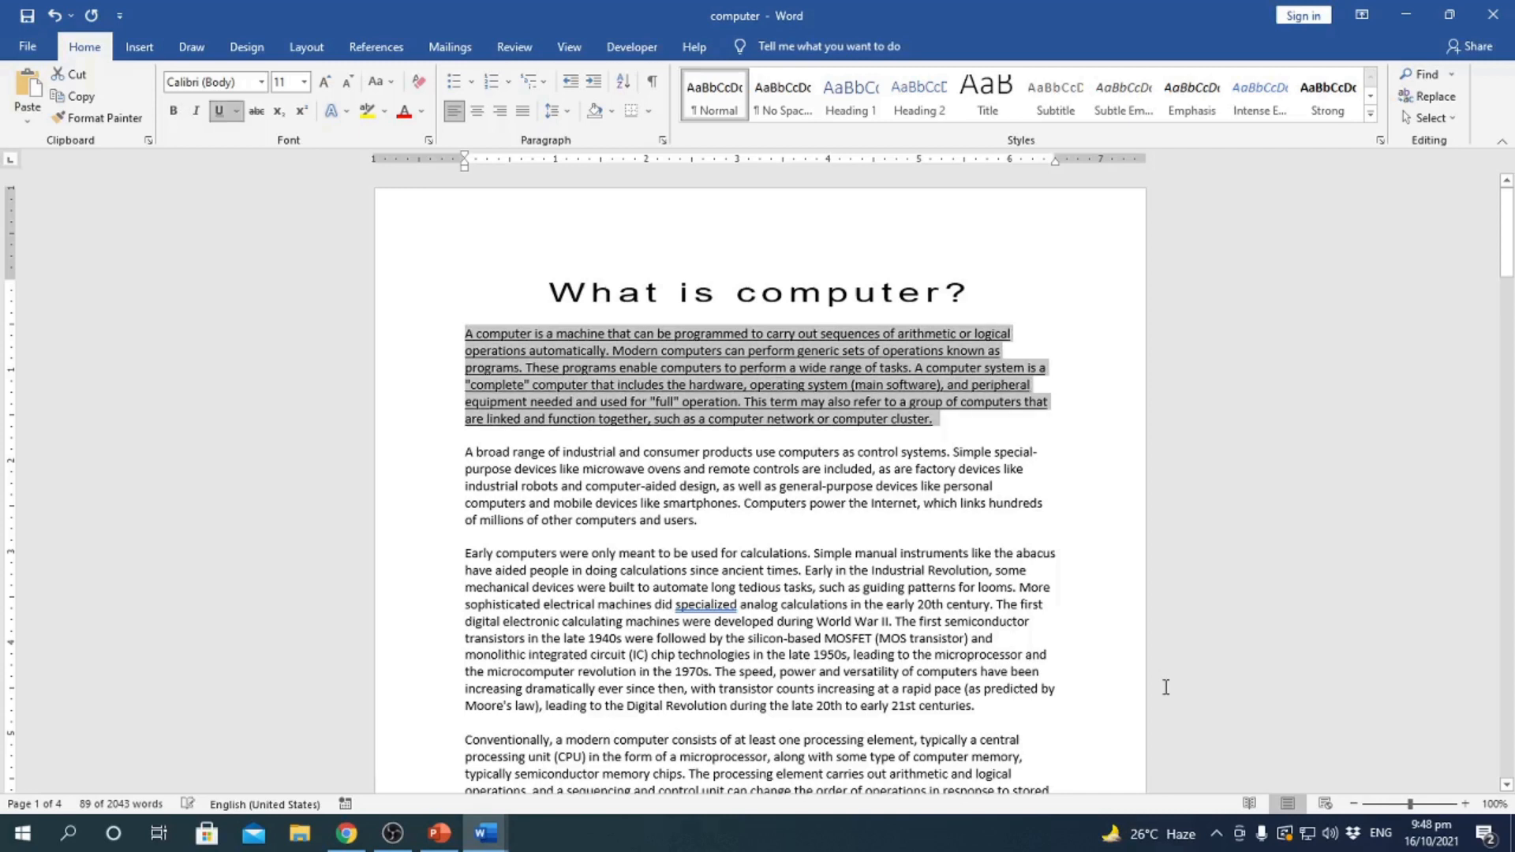
{"action": "left_click", "coordinate": [742, 521]}
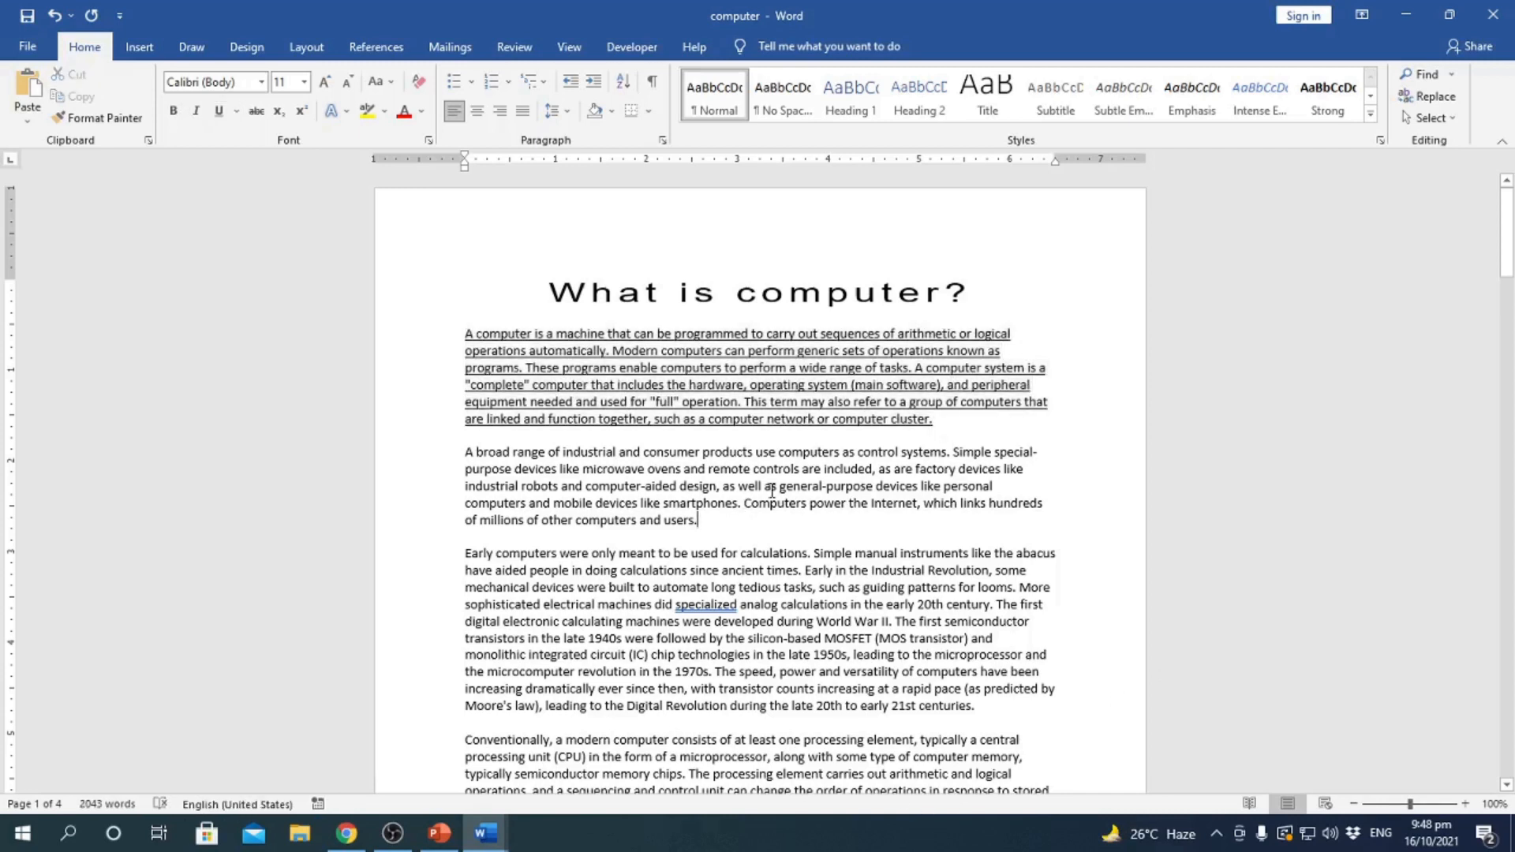
{"action": "left_click_drag", "start_coordinate": [469, 332], "coordinate": [938, 419]}
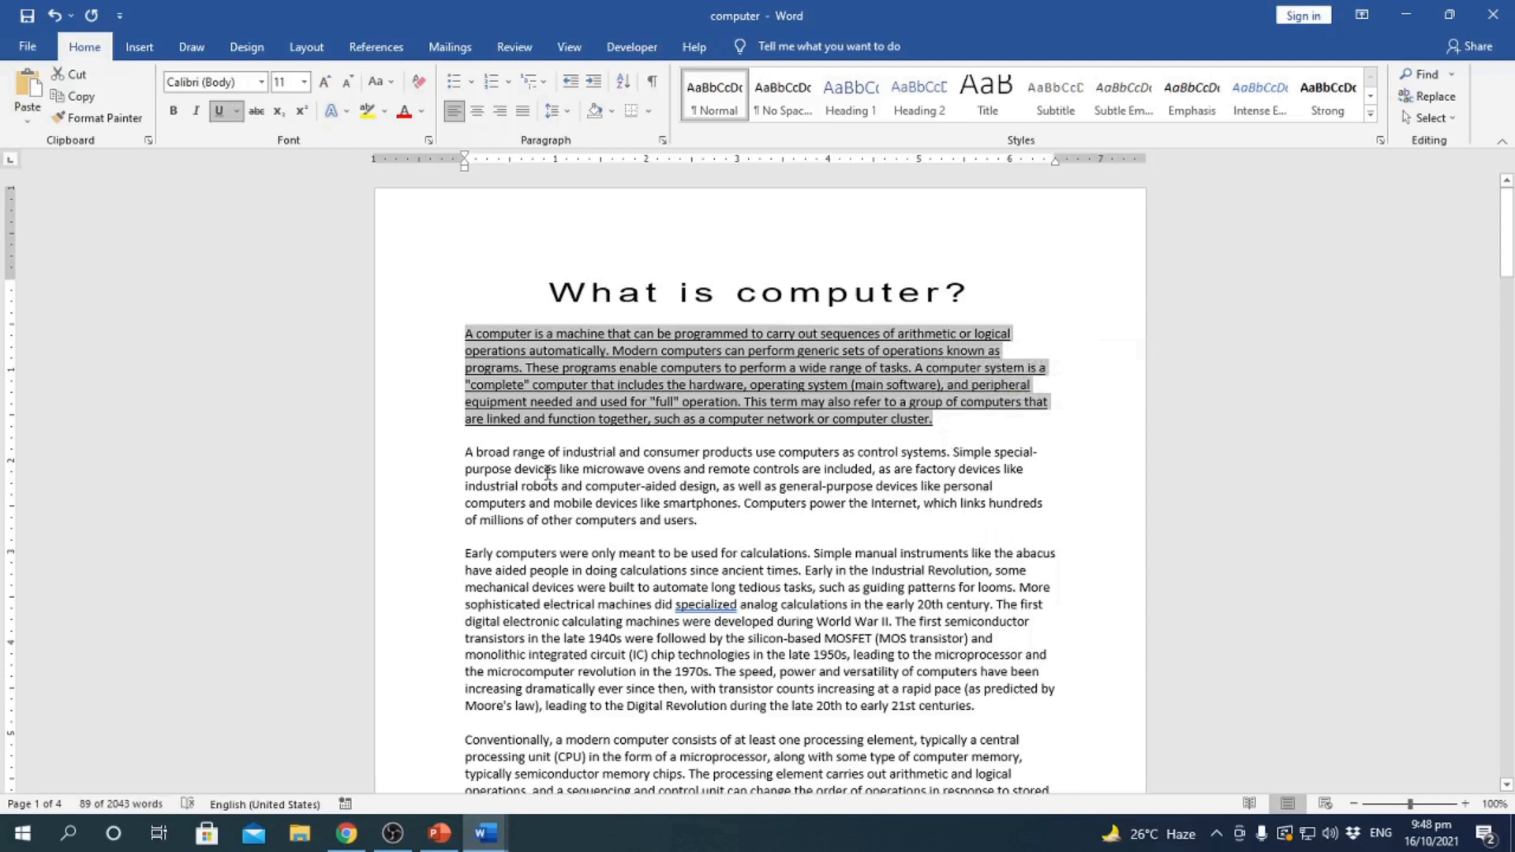
{"action": "key", "text": "ctrl+u"}
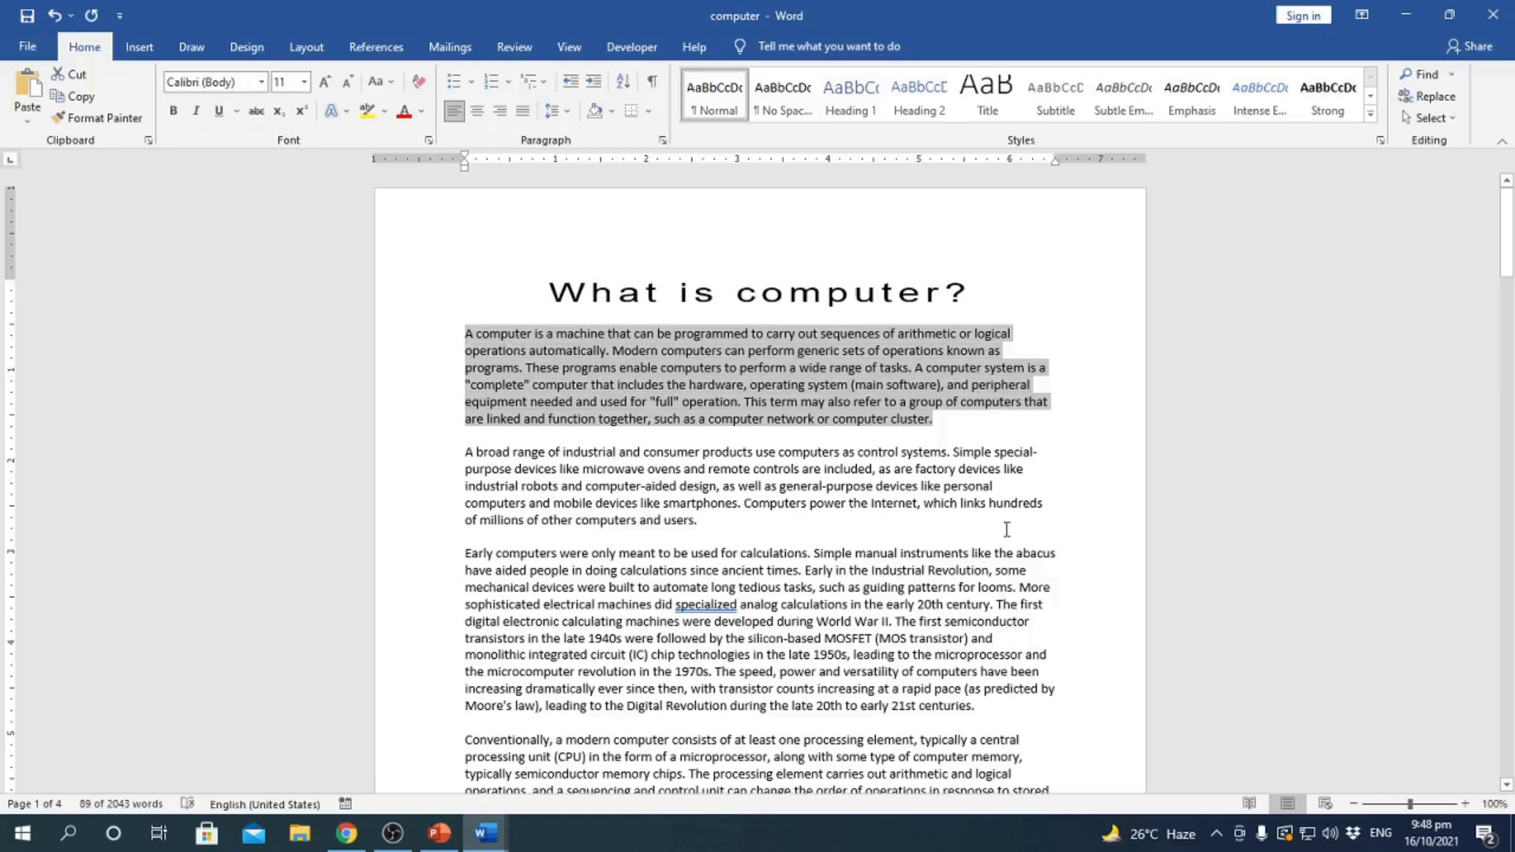
- Toggle bold and italic on and off for the first paragraph, underline it, and undo the underline
{"action": "key", "text": "ctrl+b"}
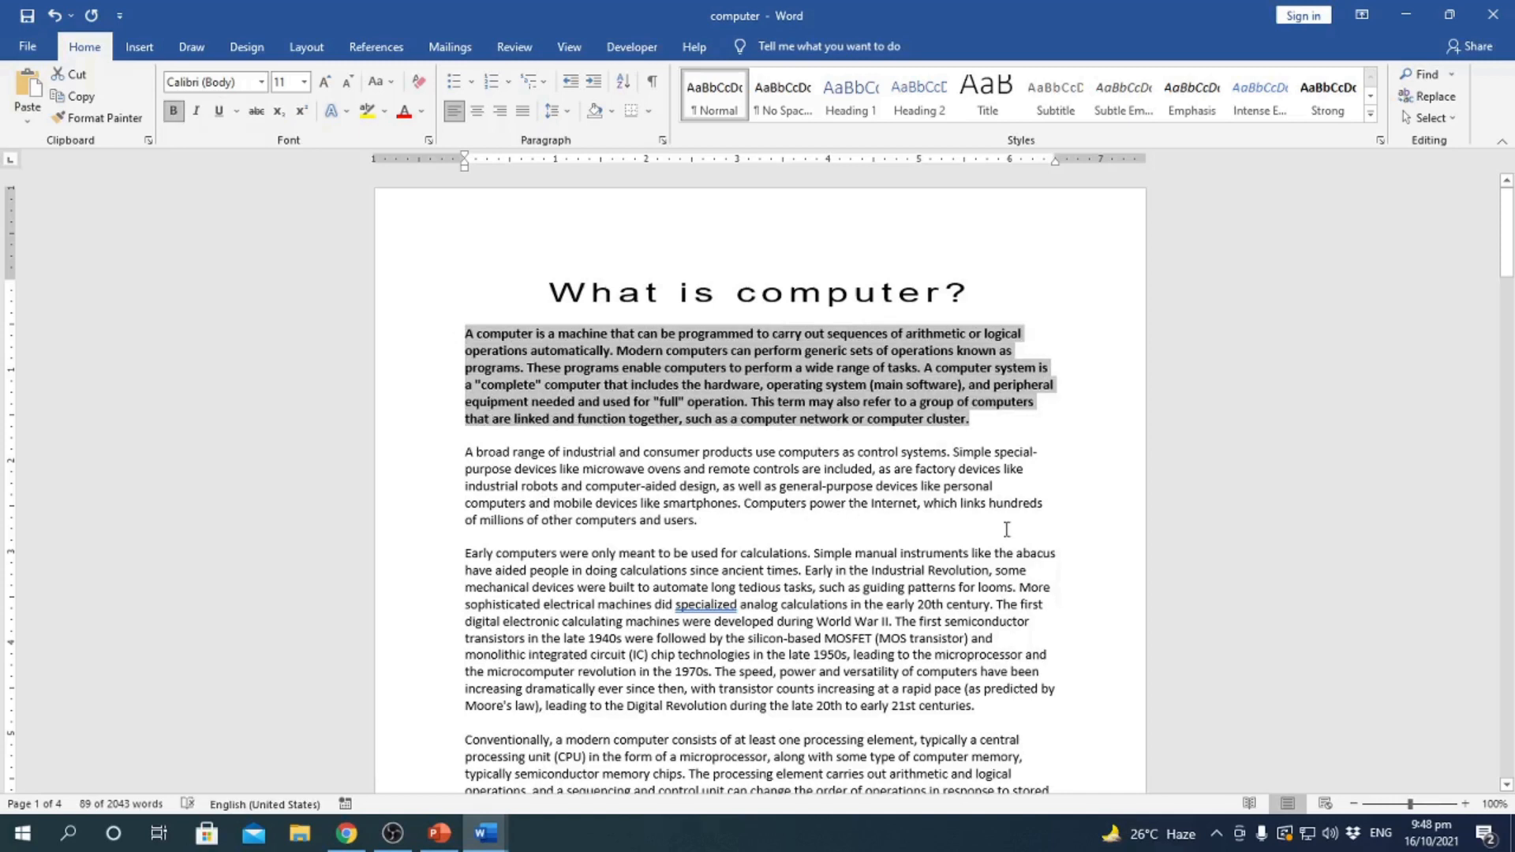
{"action": "key", "text": "ctrl+b"}
{"action": "key", "text": "ctrl+i"}
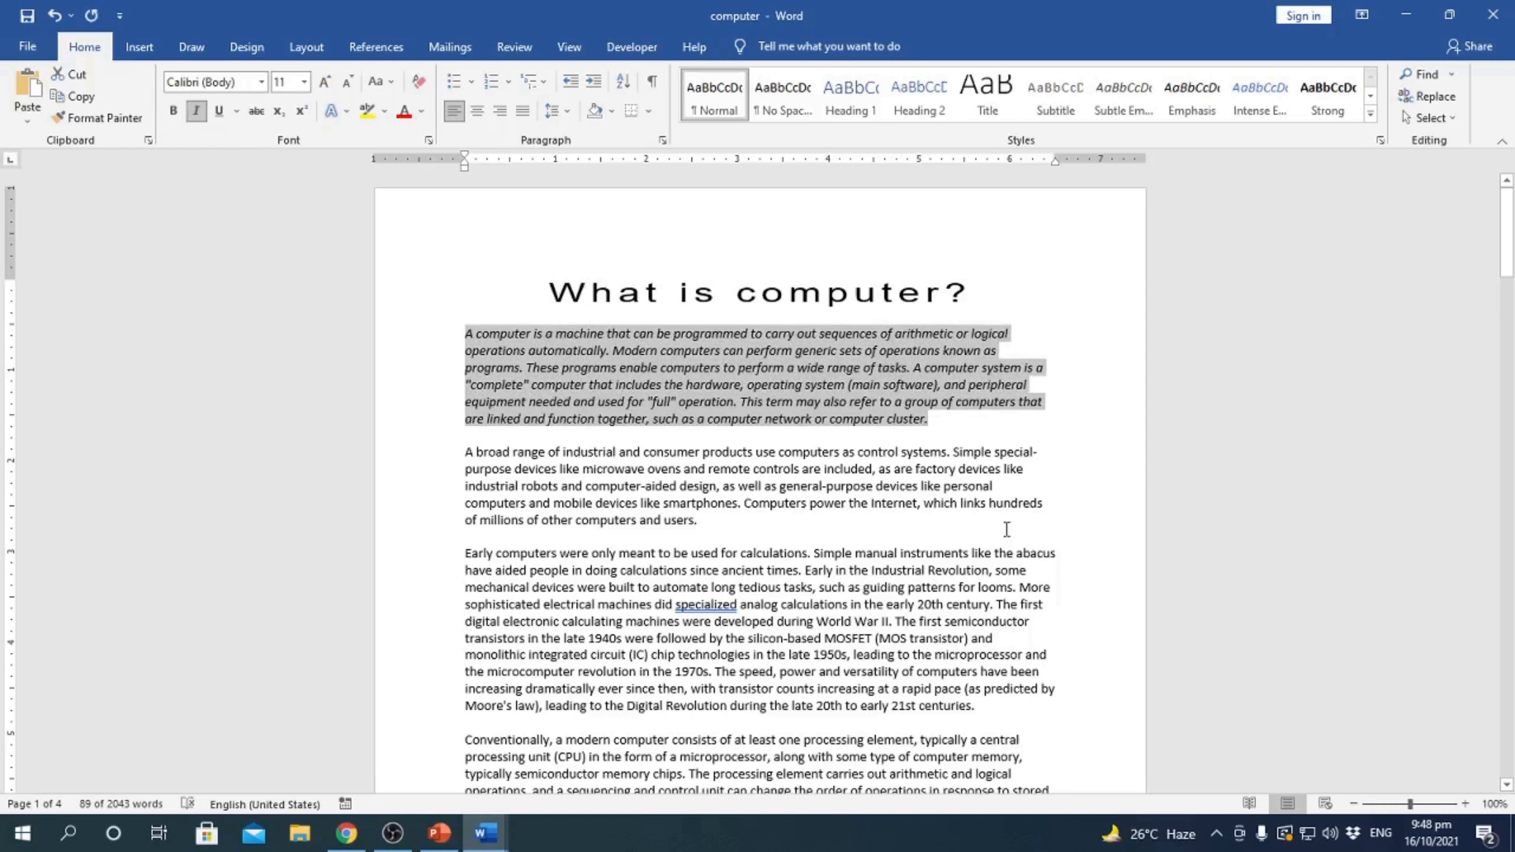
{"action": "key", "text": "ctrl+i"}
{"action": "key", "text": "ctrl+u"}
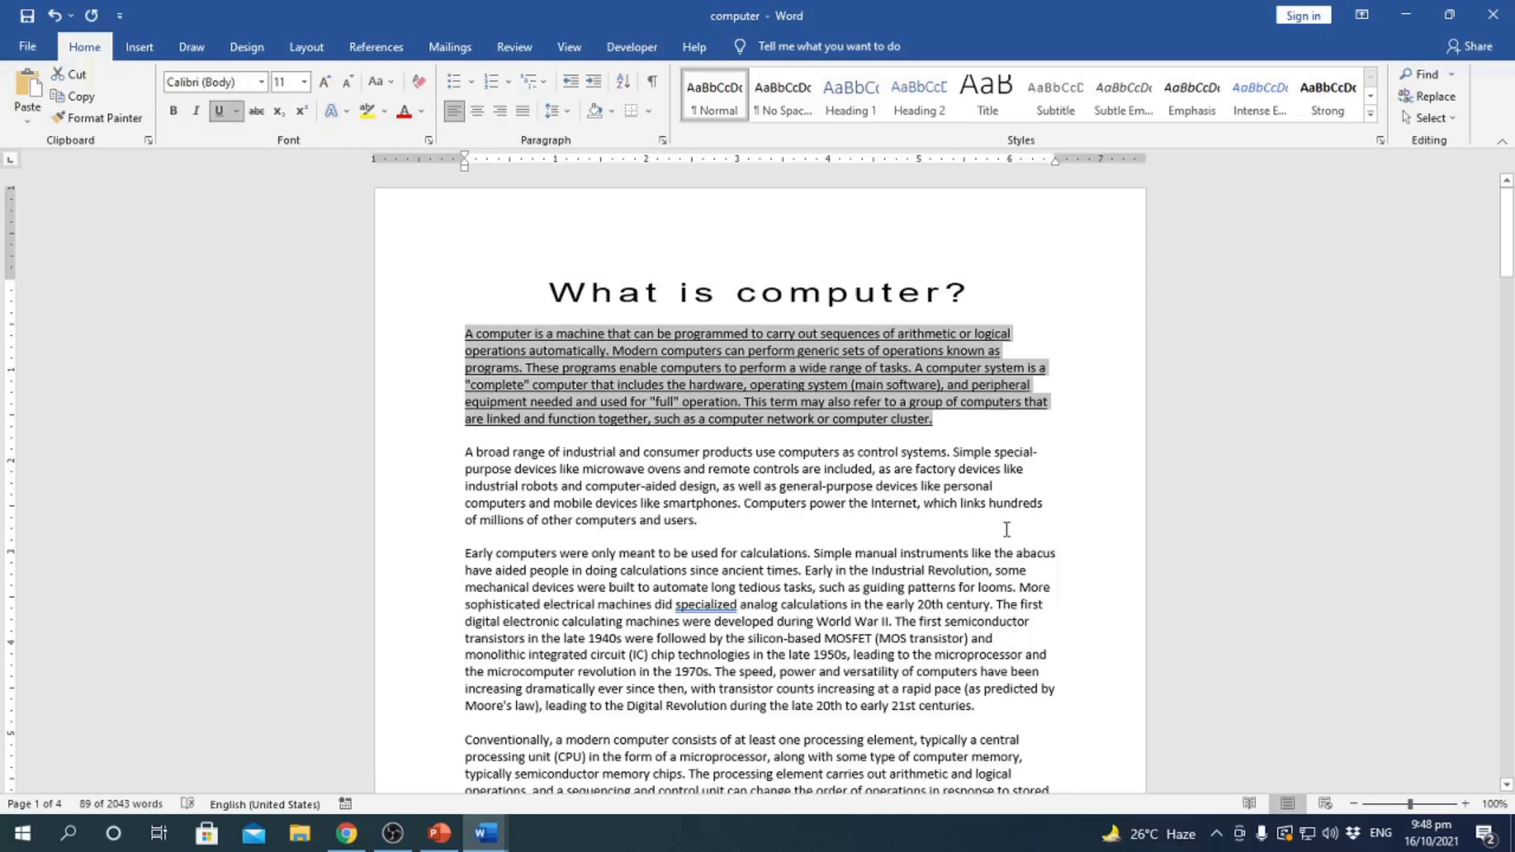
{"action": "left_click", "coordinate": [722, 485]}
{"action": "key", "text": "ctrl+z"}
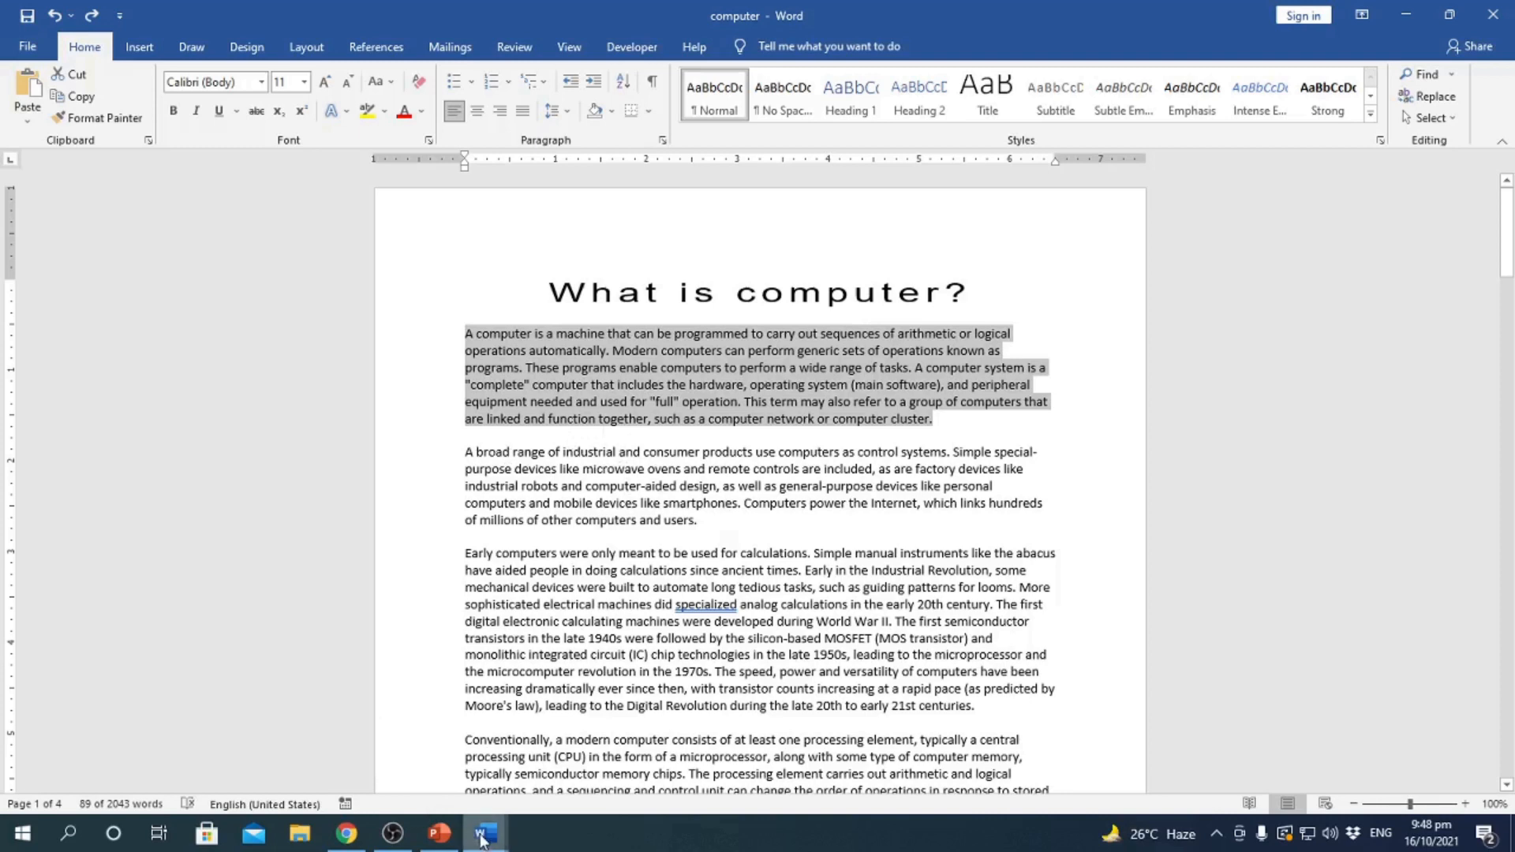
- Browse the formatting entries in the Shorcut Keys in Word list, then reselect the first paragraph of the computer document
{"action": "mouse_move", "coordinate": [483, 837]}
{"action": "left_click", "coordinate": [386, 805]}
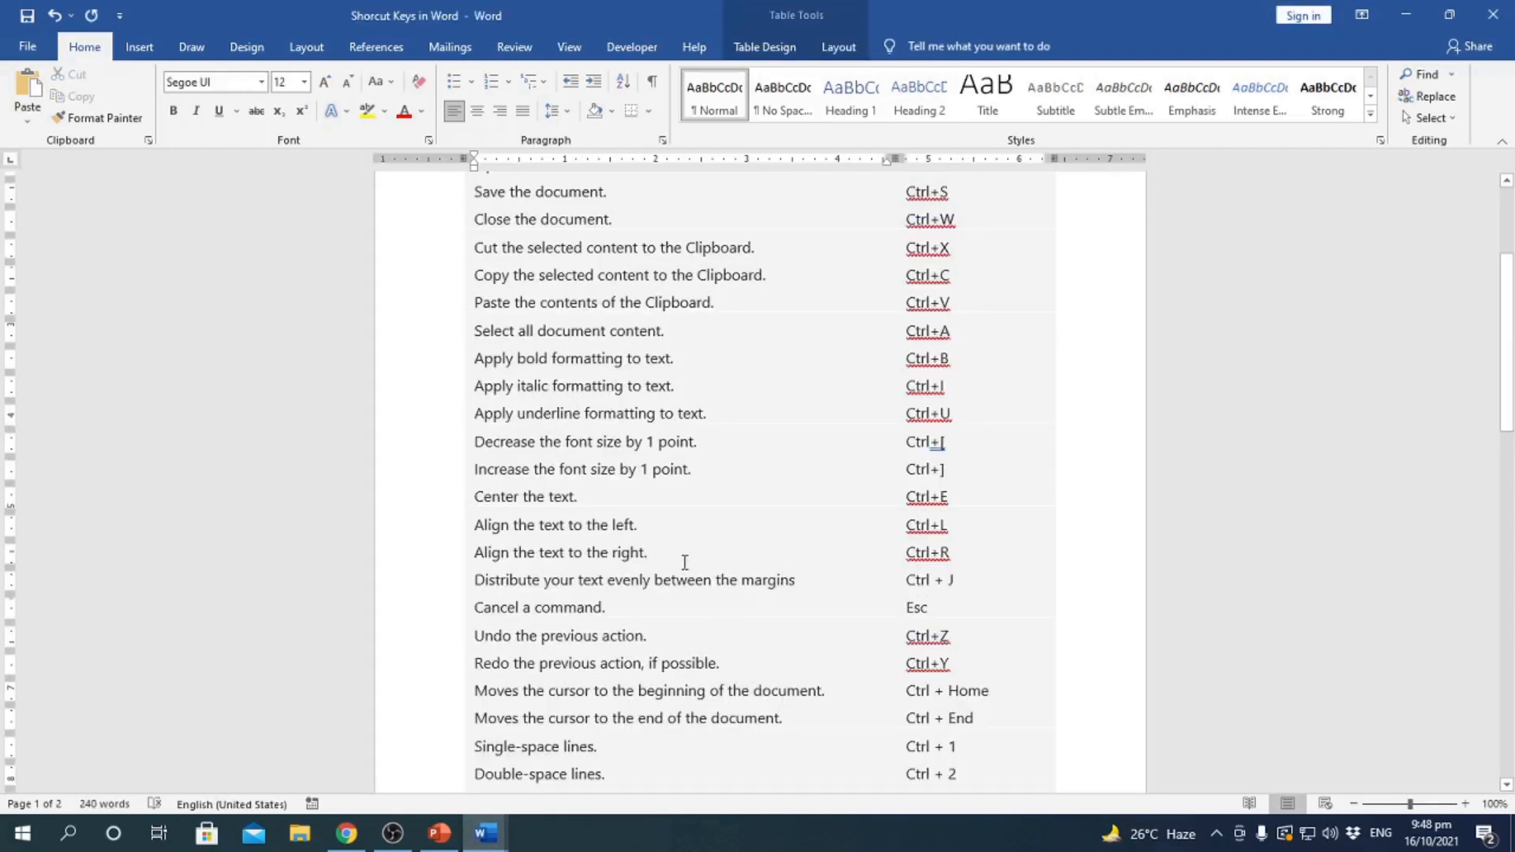
{"action": "scroll", "coordinate": [685, 560], "scroll_direction": "down", "scroll_amount": 1}
{"action": "scroll", "coordinate": [684, 561], "scroll_direction": "down", "scroll_amount": 1}
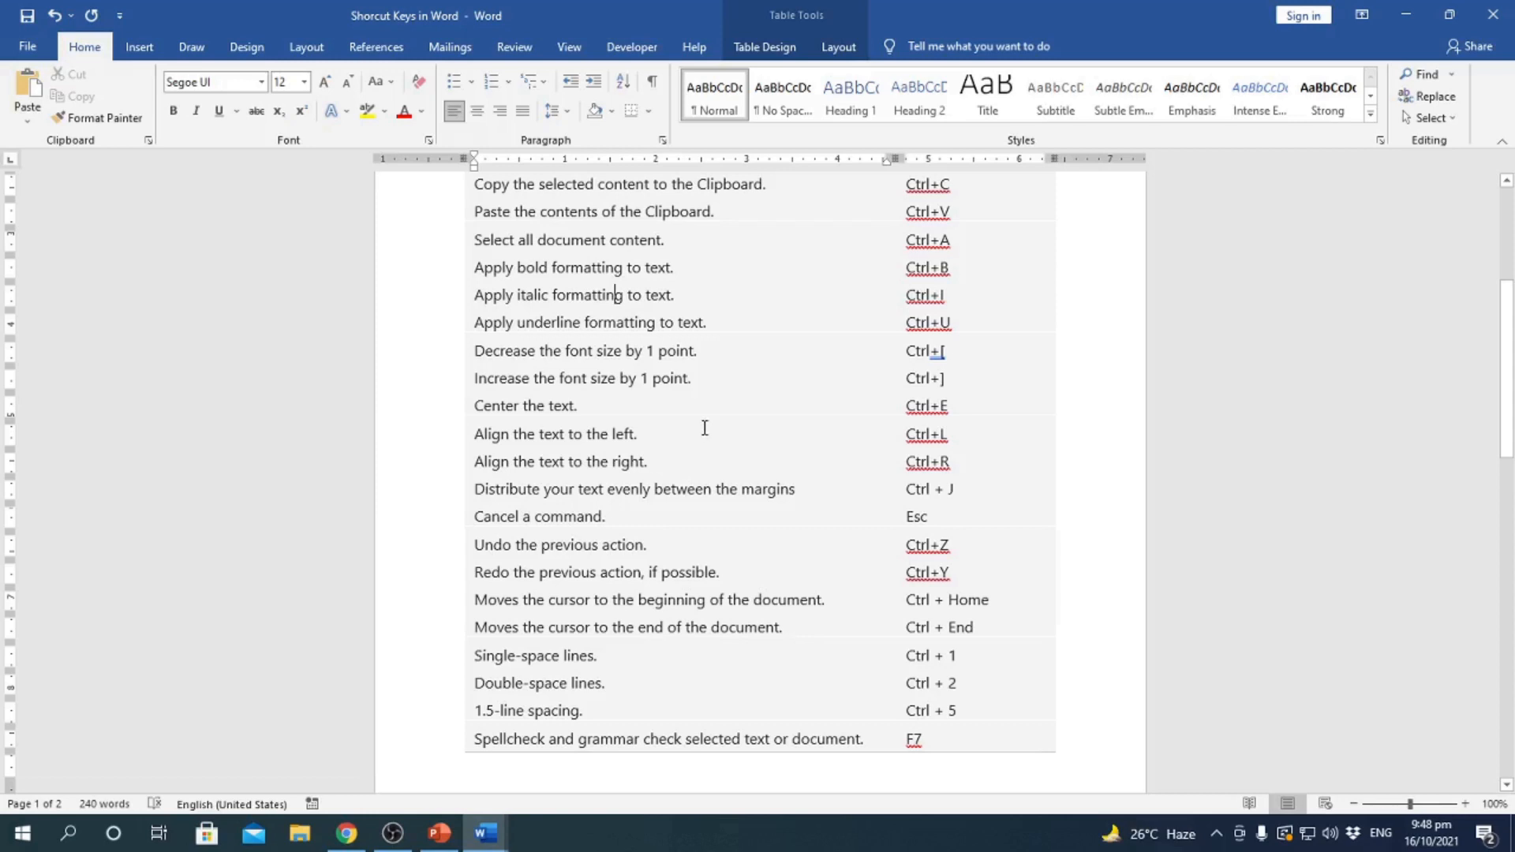
{"action": "mouse_move", "coordinate": [499, 842]}
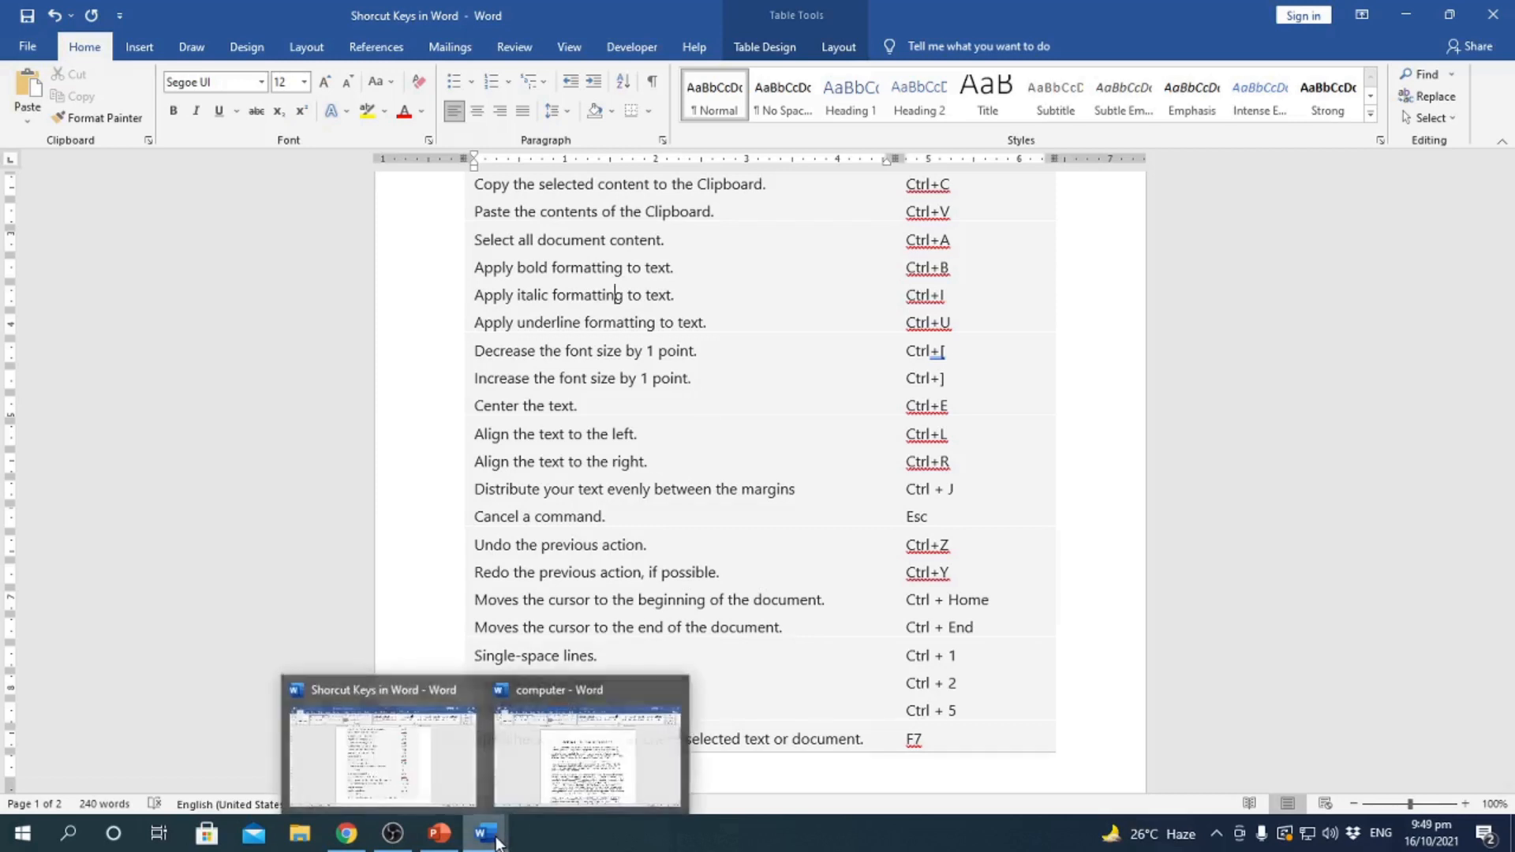
{"action": "left_click", "coordinate": [616, 786]}
{"action": "left_click", "coordinate": [631, 389]}
{"action": "left_click_drag", "start_coordinate": [465, 332], "coordinate": [955, 438]}
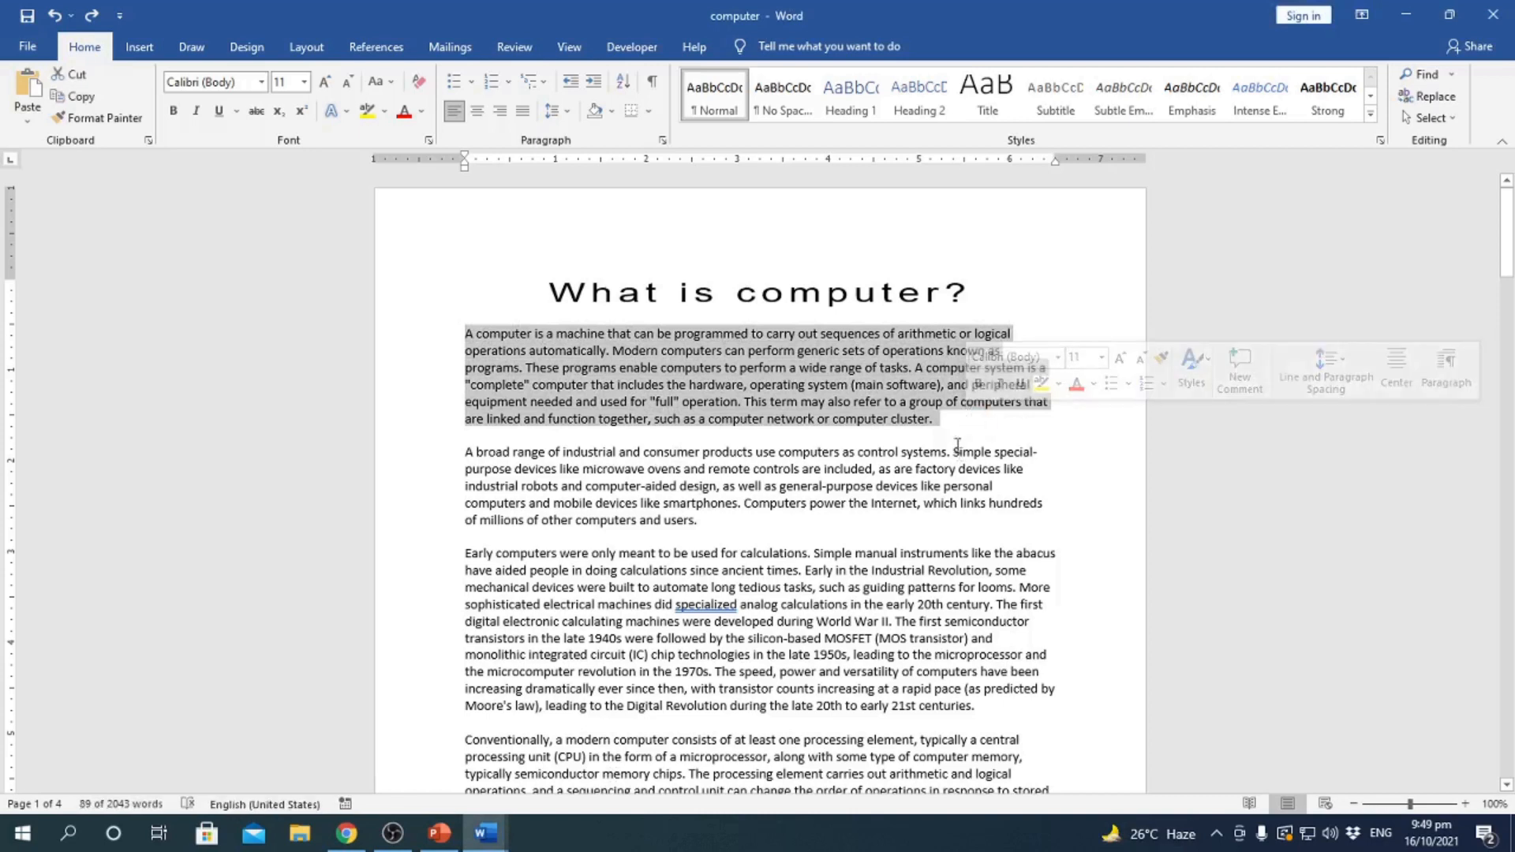
- Check the entries for decreasing and increasing font size by 1 point in the shortcut list, and go back to the computer document
{"action": "mouse_move", "coordinate": [486, 836]}
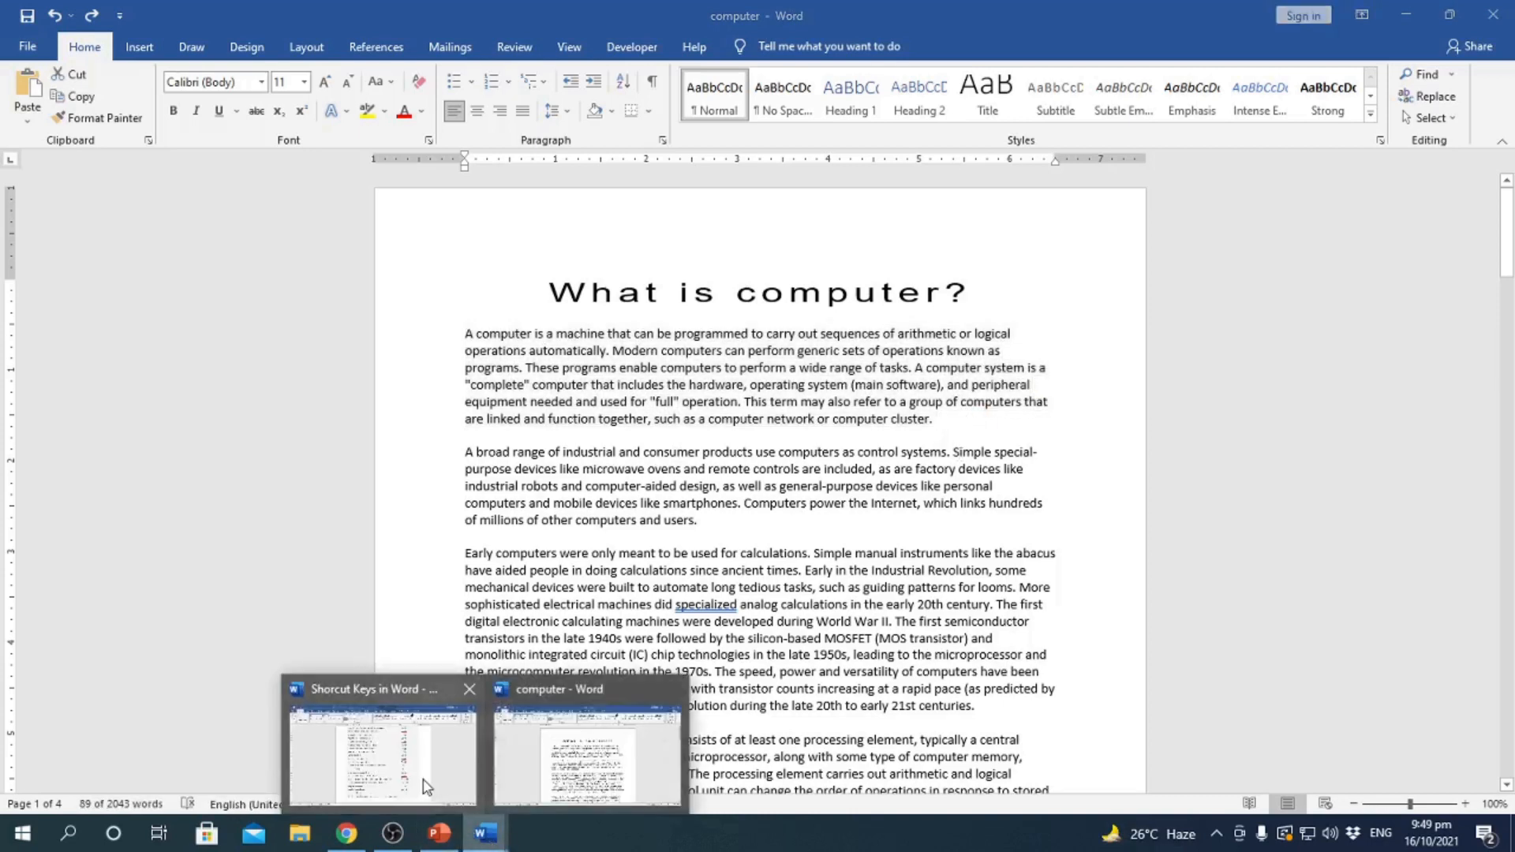
{"action": "left_click", "coordinate": [391, 801]}
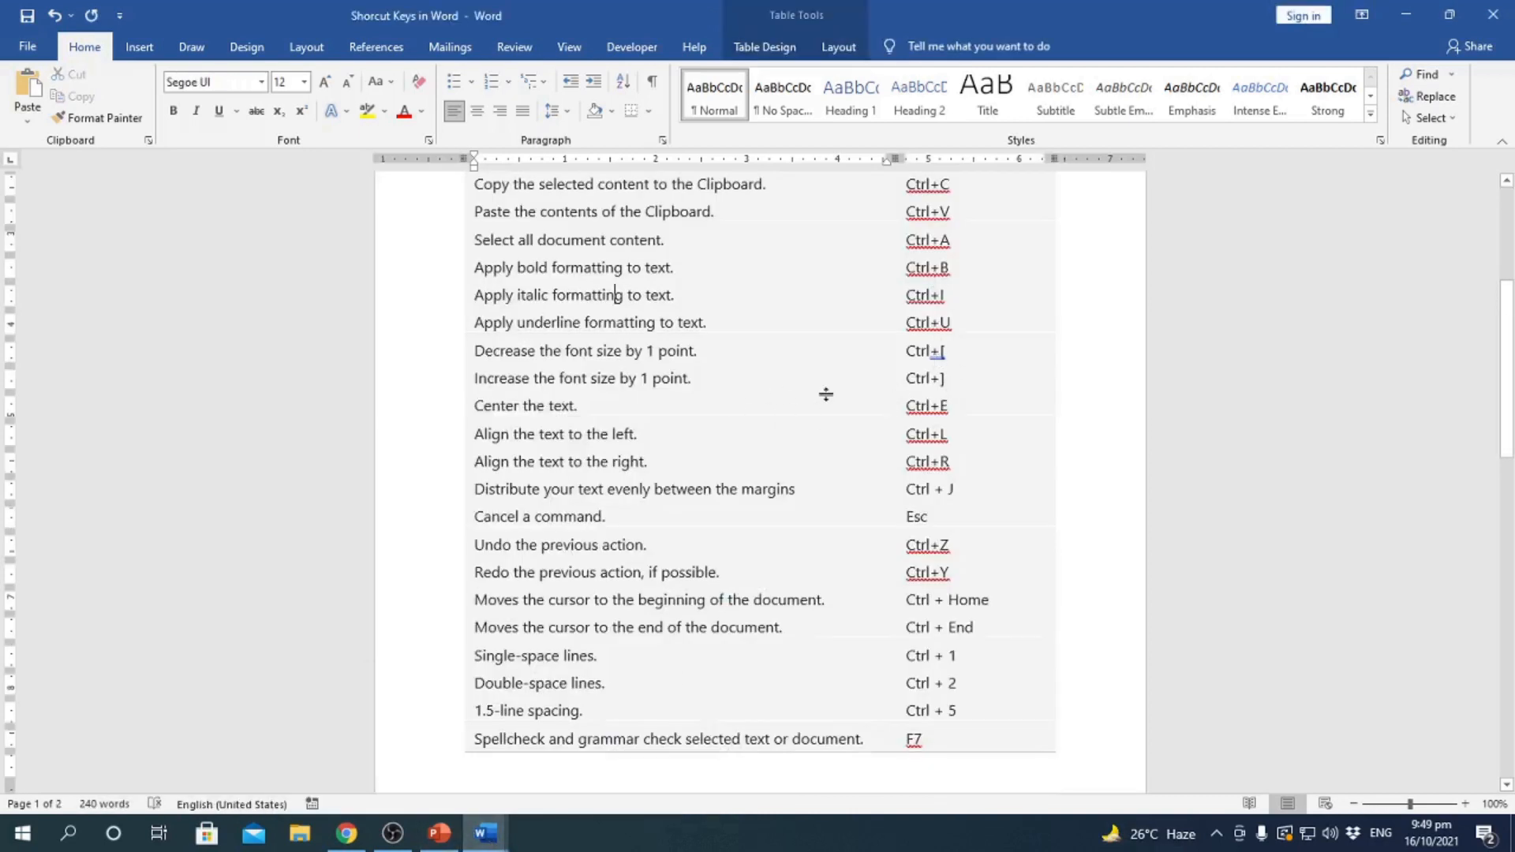
{"action": "left_click", "coordinate": [943, 352]}
{"action": "double_click", "coordinate": [944, 352]}
{"action": "left_click", "coordinate": [486, 833]}
{"action": "left_click", "coordinate": [563, 787]}
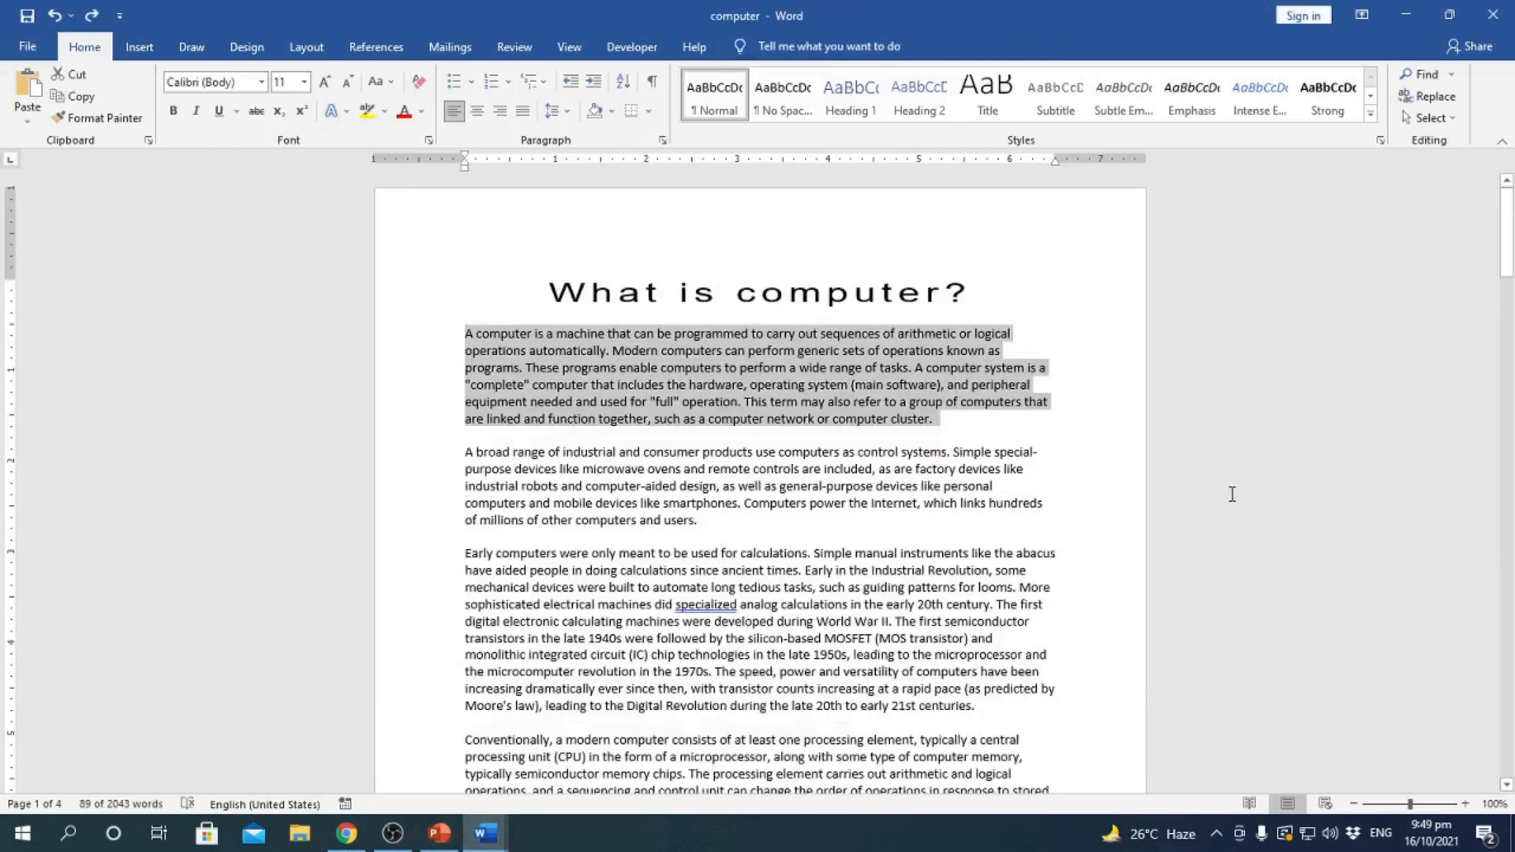
- Reduce the first paragraph's font size one point at a time to 9, and raise it back to 11
{"action": "key", "text": "ctrl+bracketleft"}
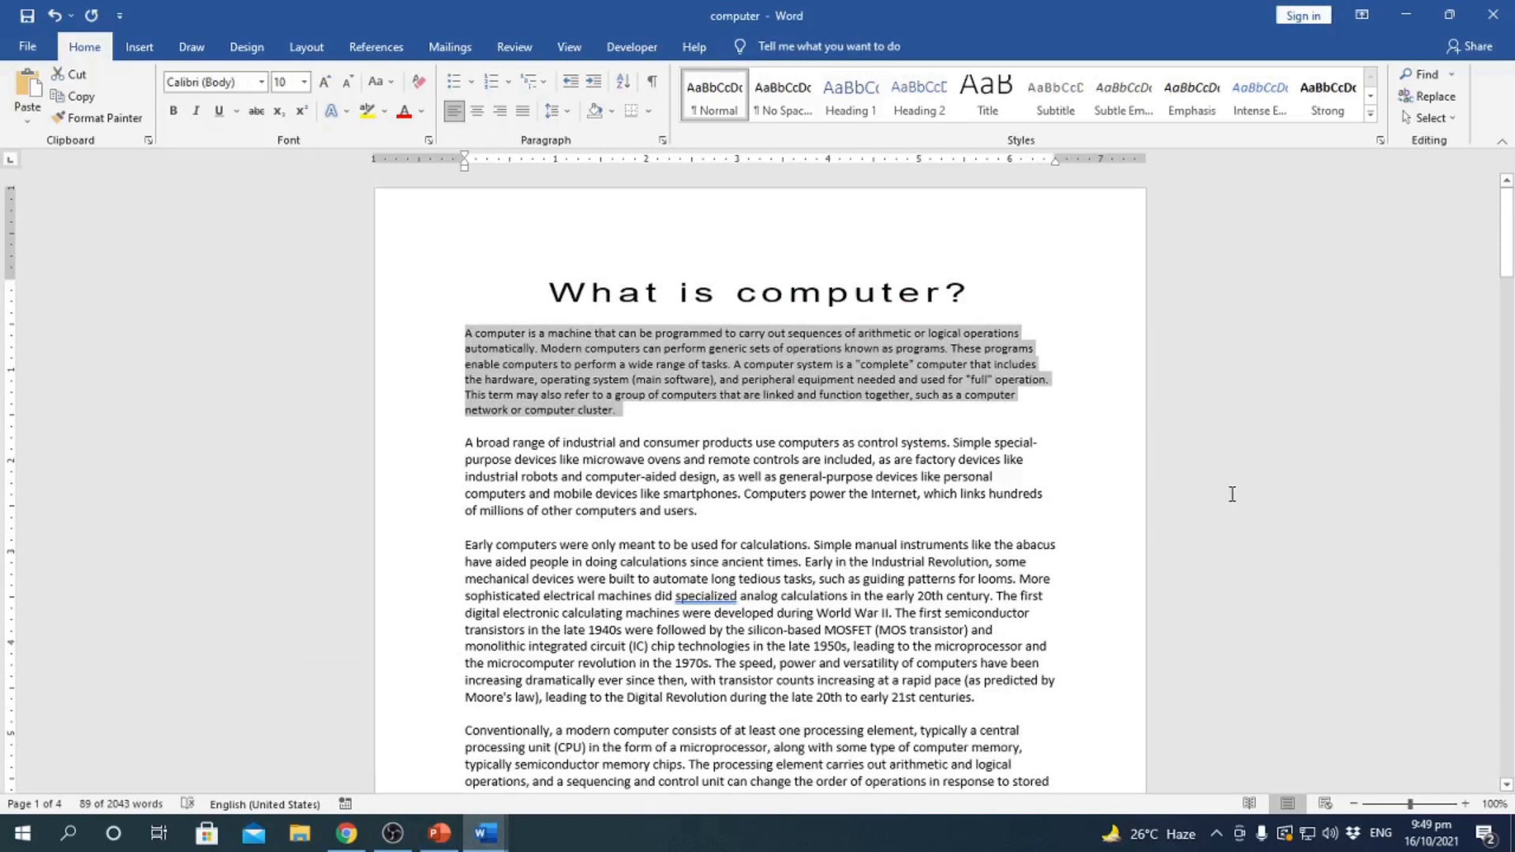
{"action": "key", "text": "ctrl+bracketleft"}
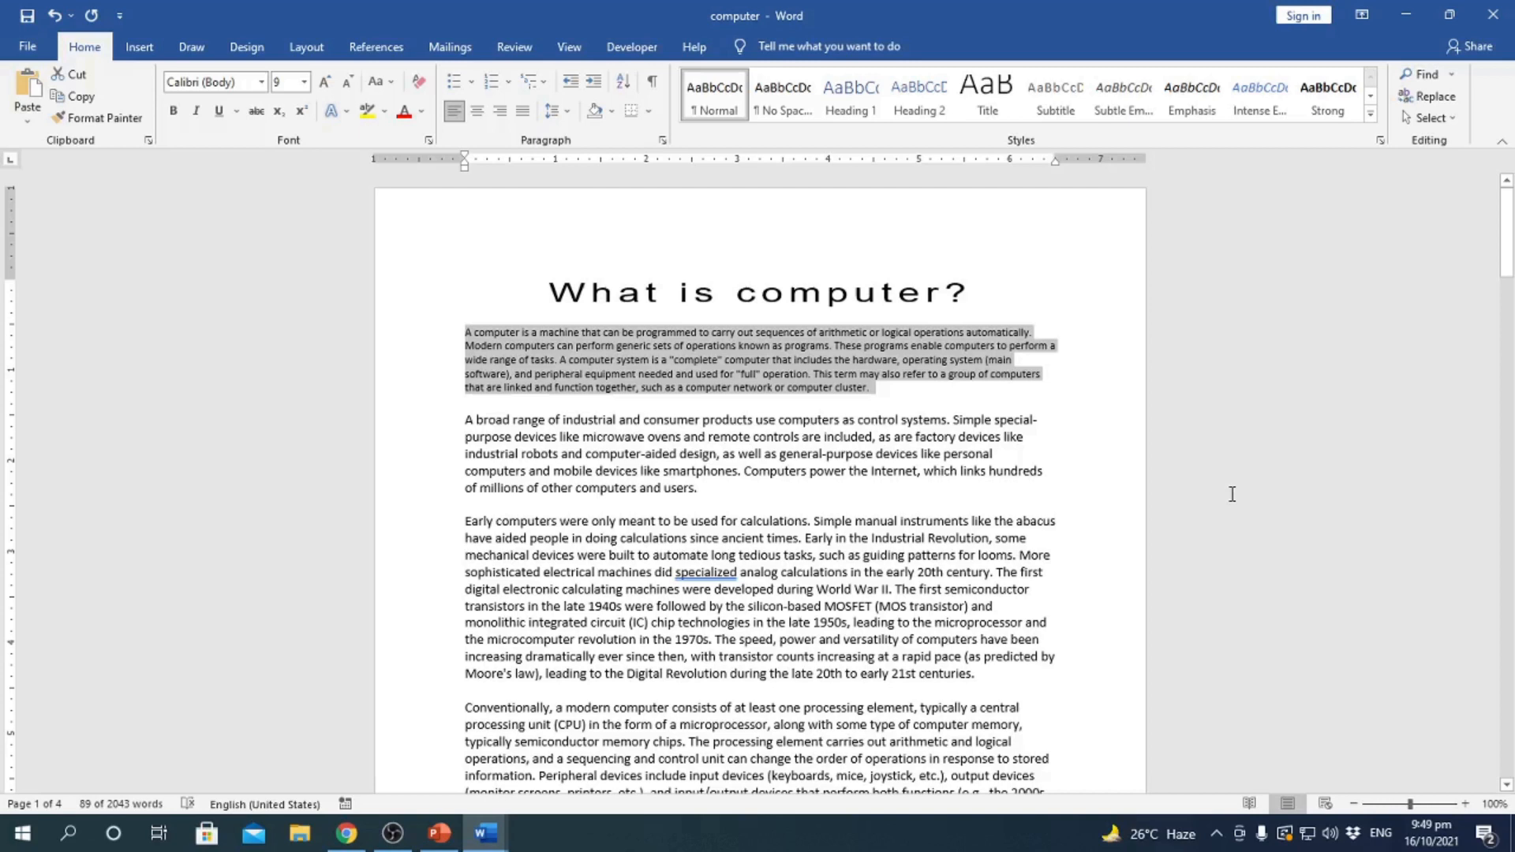
{"action": "key", "text": "ctrl+bracketright"}
{"action": "key", "text": "ctrl+bracketright"}
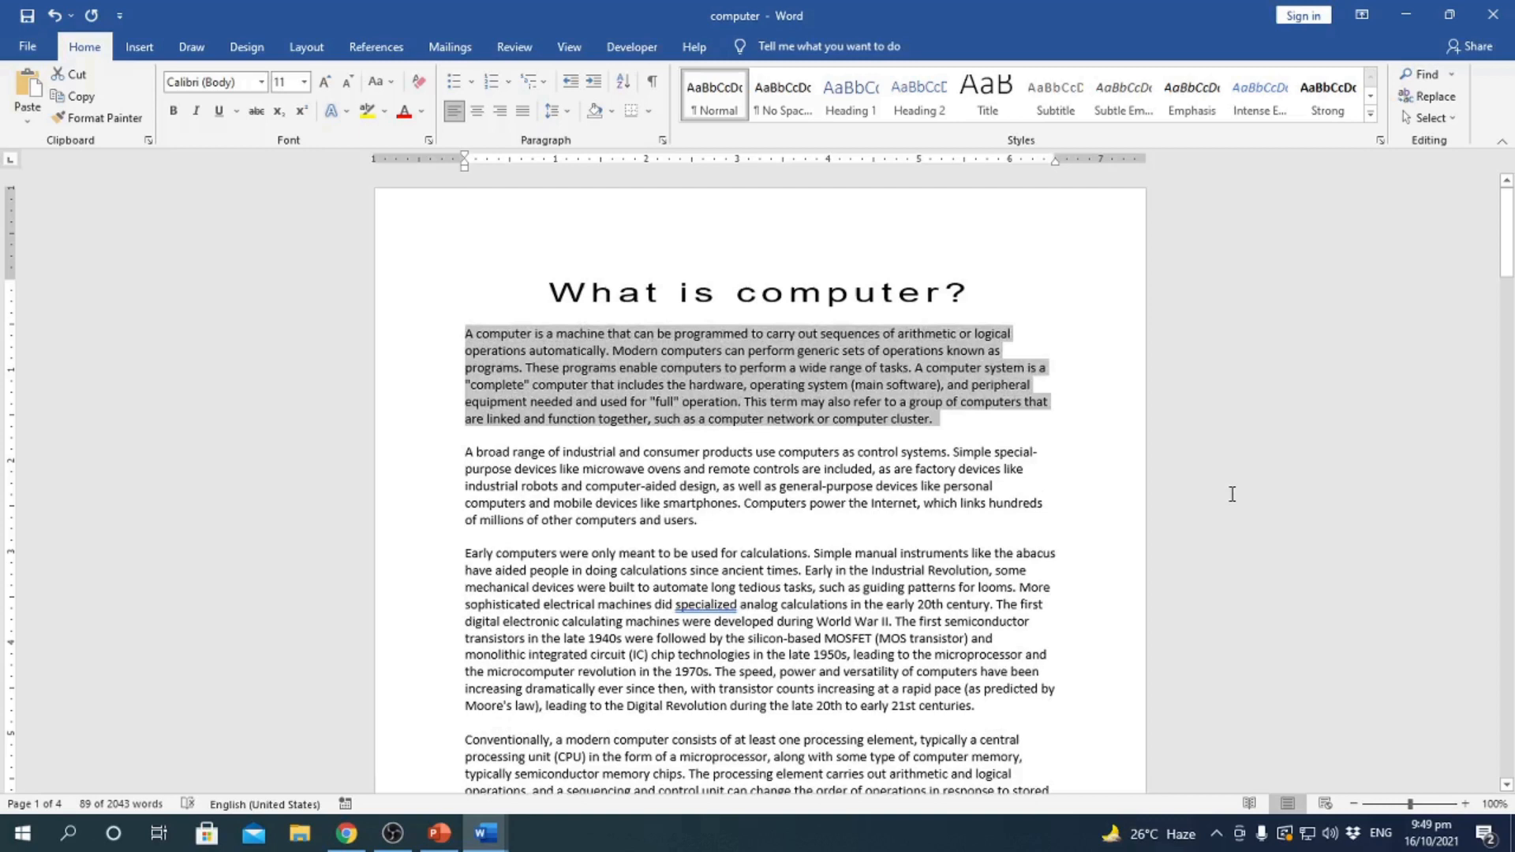
- Increase the first paragraph's font size one point at a time to 16, and then reduce it the same way to 12
{"action": "key", "text": "ctrl+bracketright"}
{"action": "key", "text": "ctrl+bracketright"}
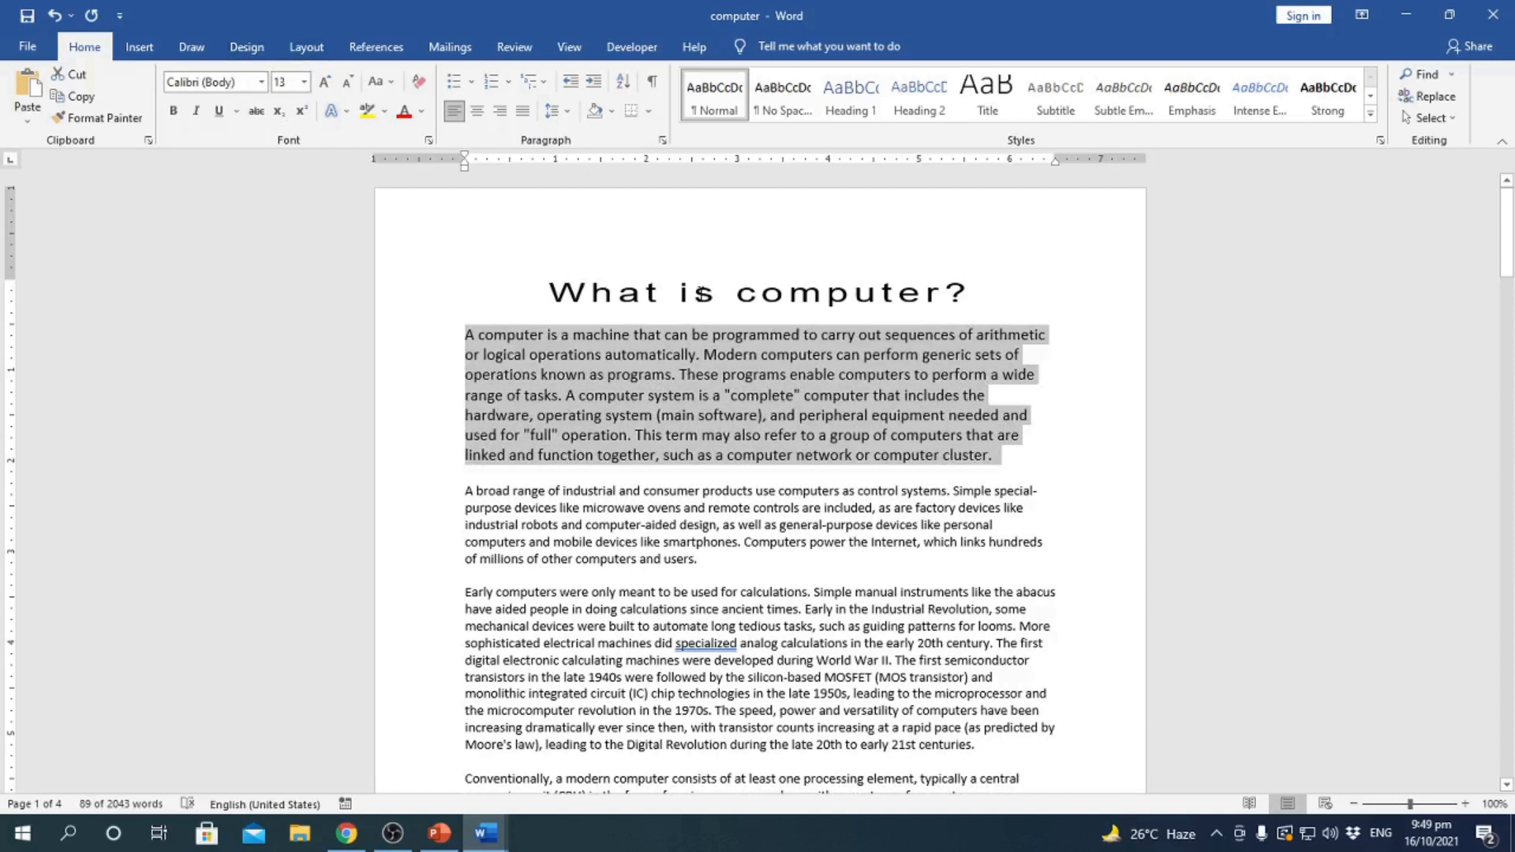
{"action": "key", "text": "ctrl+bracketright"}
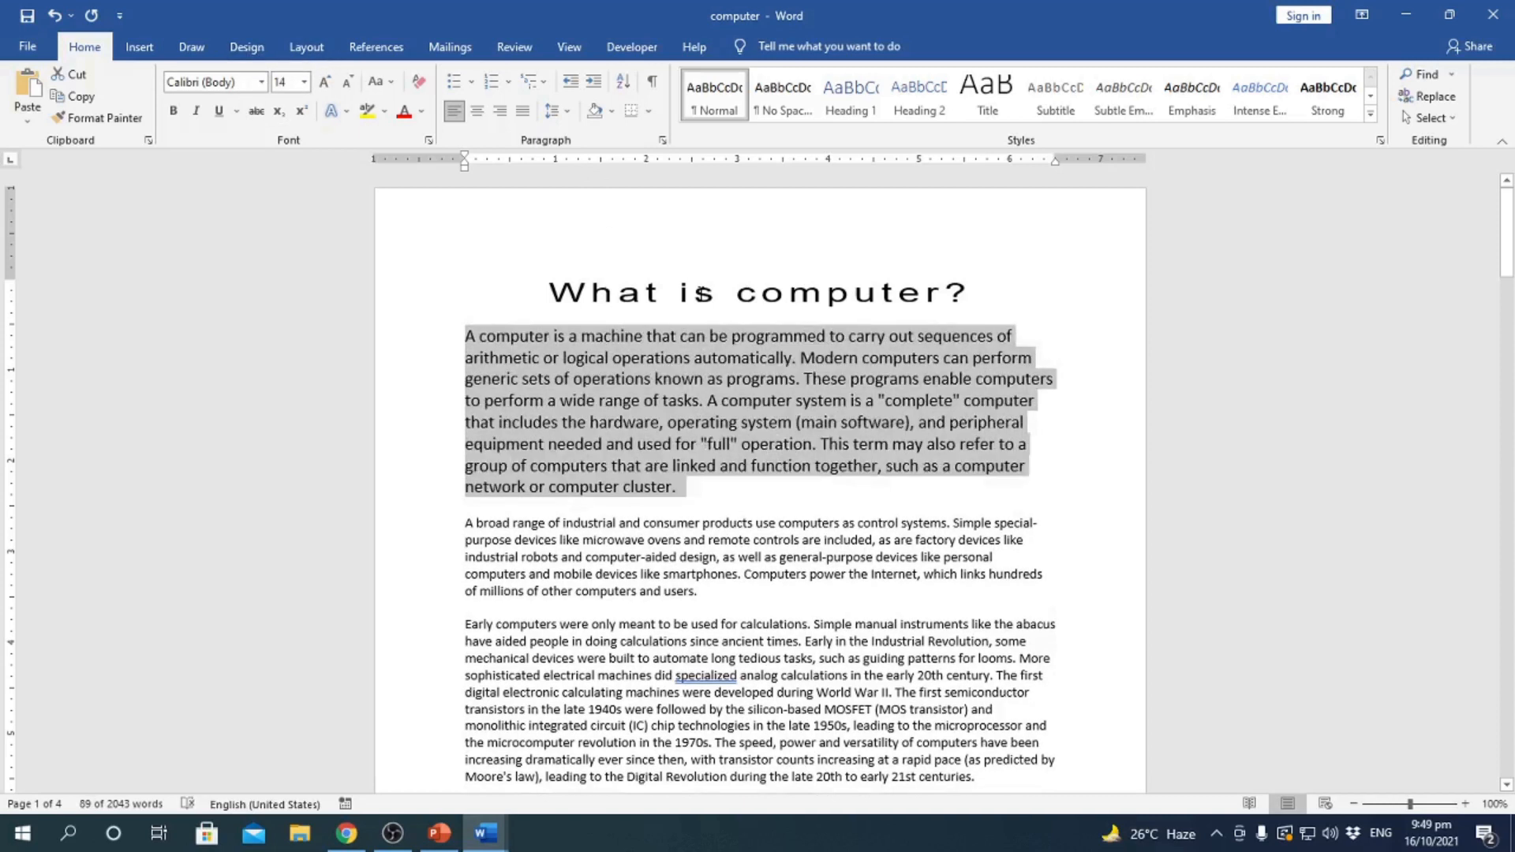
{"action": "key", "text": "ctrl+bracketright"}
{"action": "key", "text": "ctrl+bracketright"}
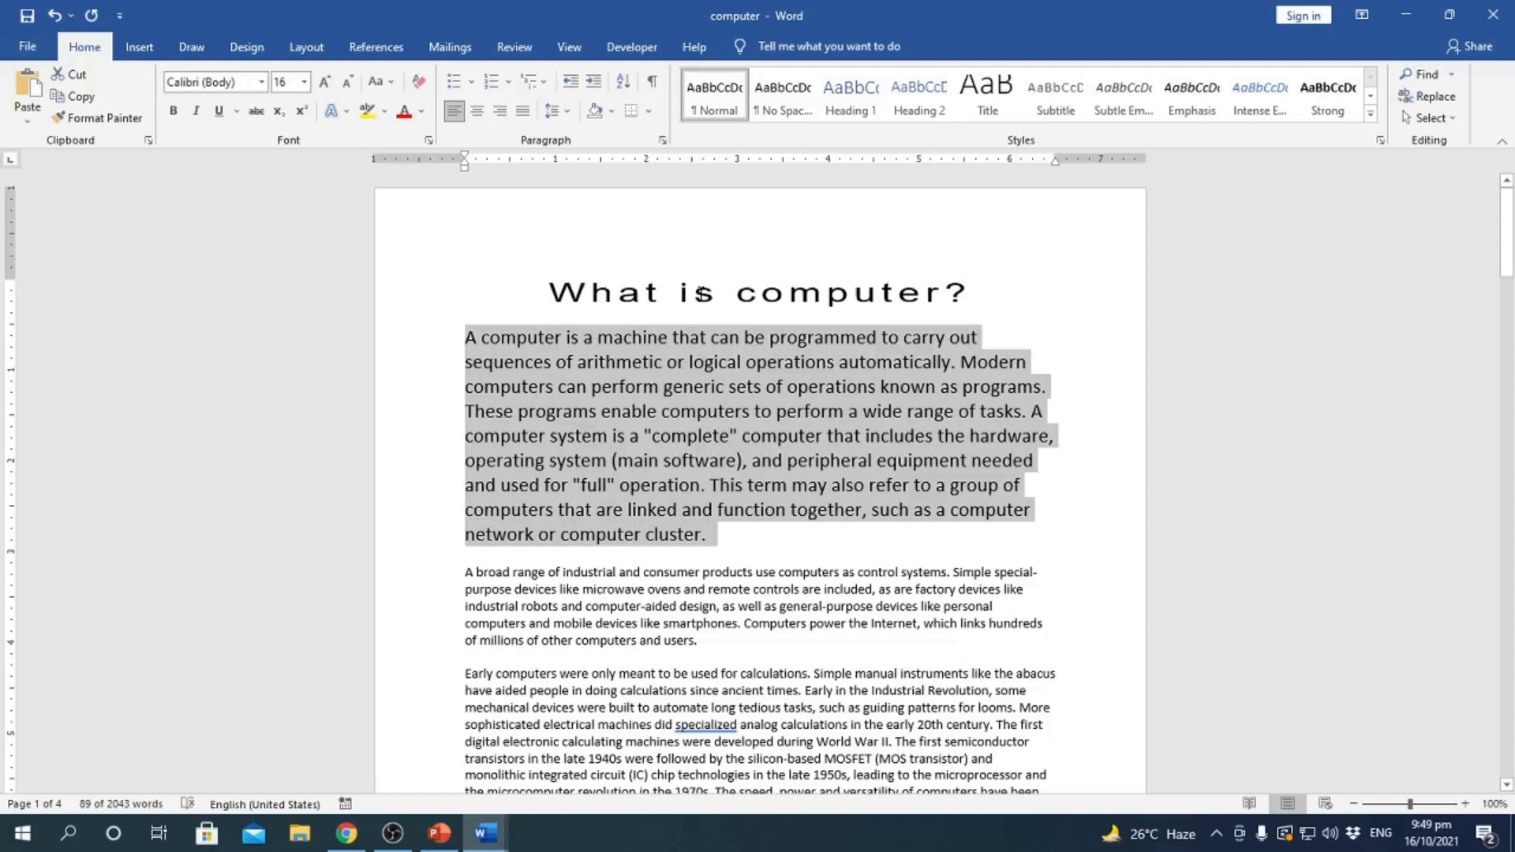
{"action": "key", "text": "ctrl+bracketleft"}
{"action": "key", "text": "ctrl+bracketleft"}
{"action": "key", "text": "ctrl+bracketleft"}
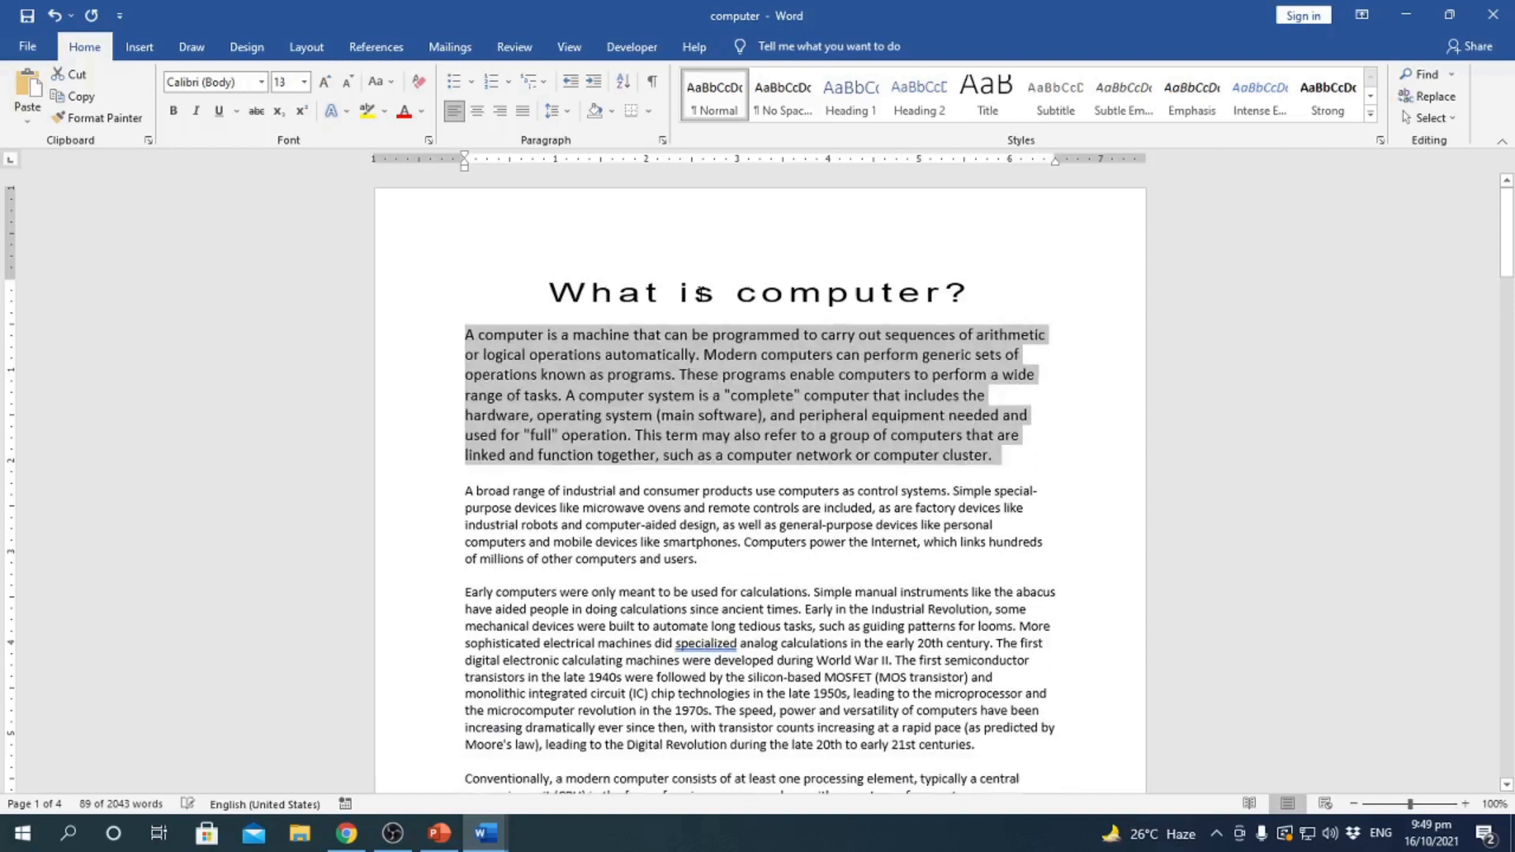
{"action": "key", "text": "ctrl+bracketleft"}
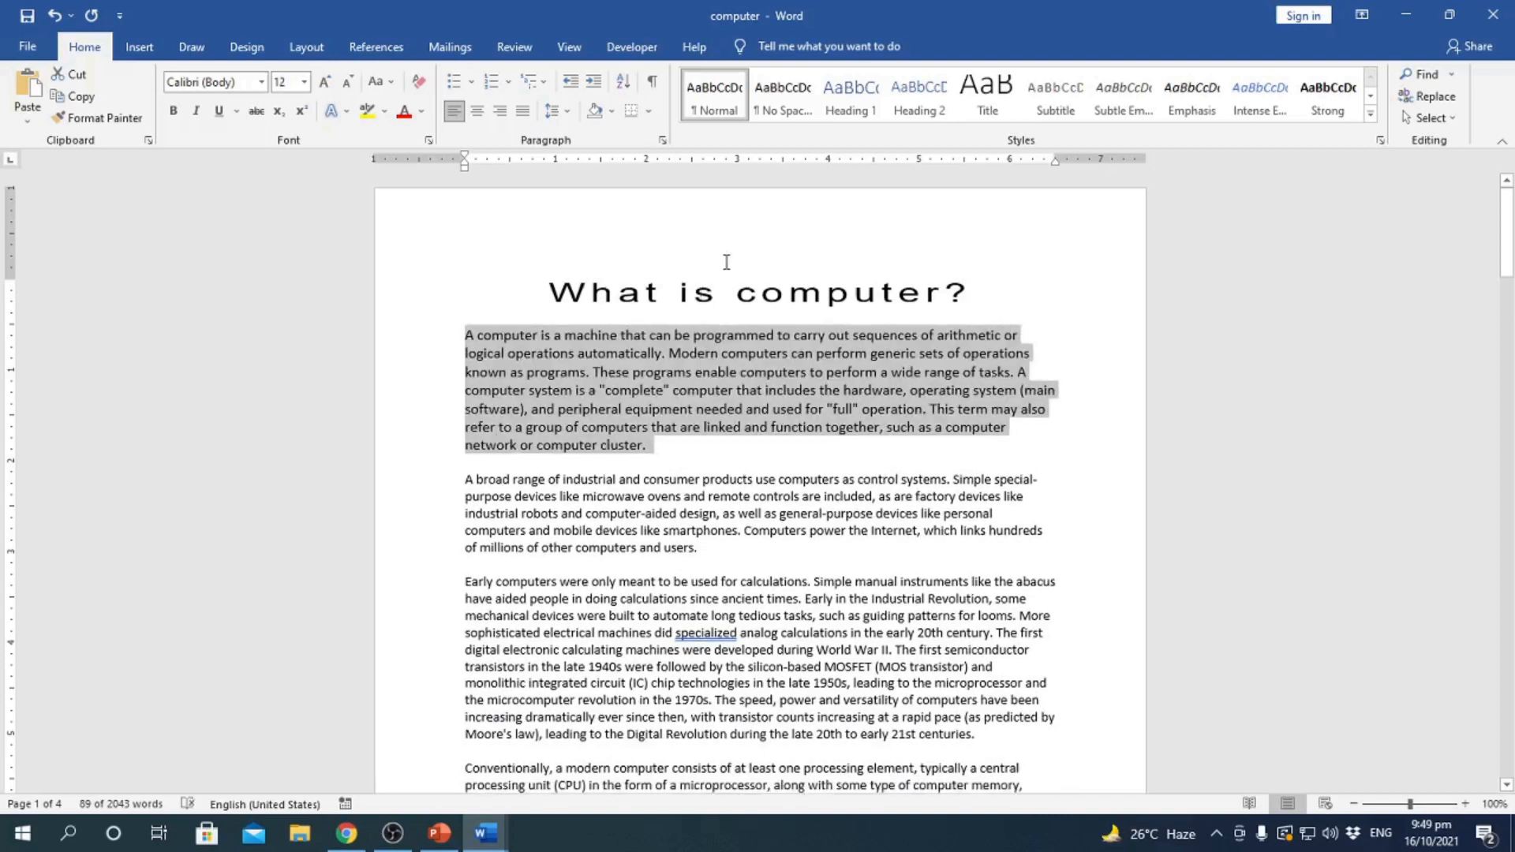
- Reselect the first paragraph, check the text alignment entries in the shortcut list, and return to the computer document
{"action": "left_click", "coordinate": [772, 549]}
{"action": "left_click_drag", "start_coordinate": [465, 335], "coordinate": [656, 447]}
{"action": "left_click", "coordinate": [486, 834]}
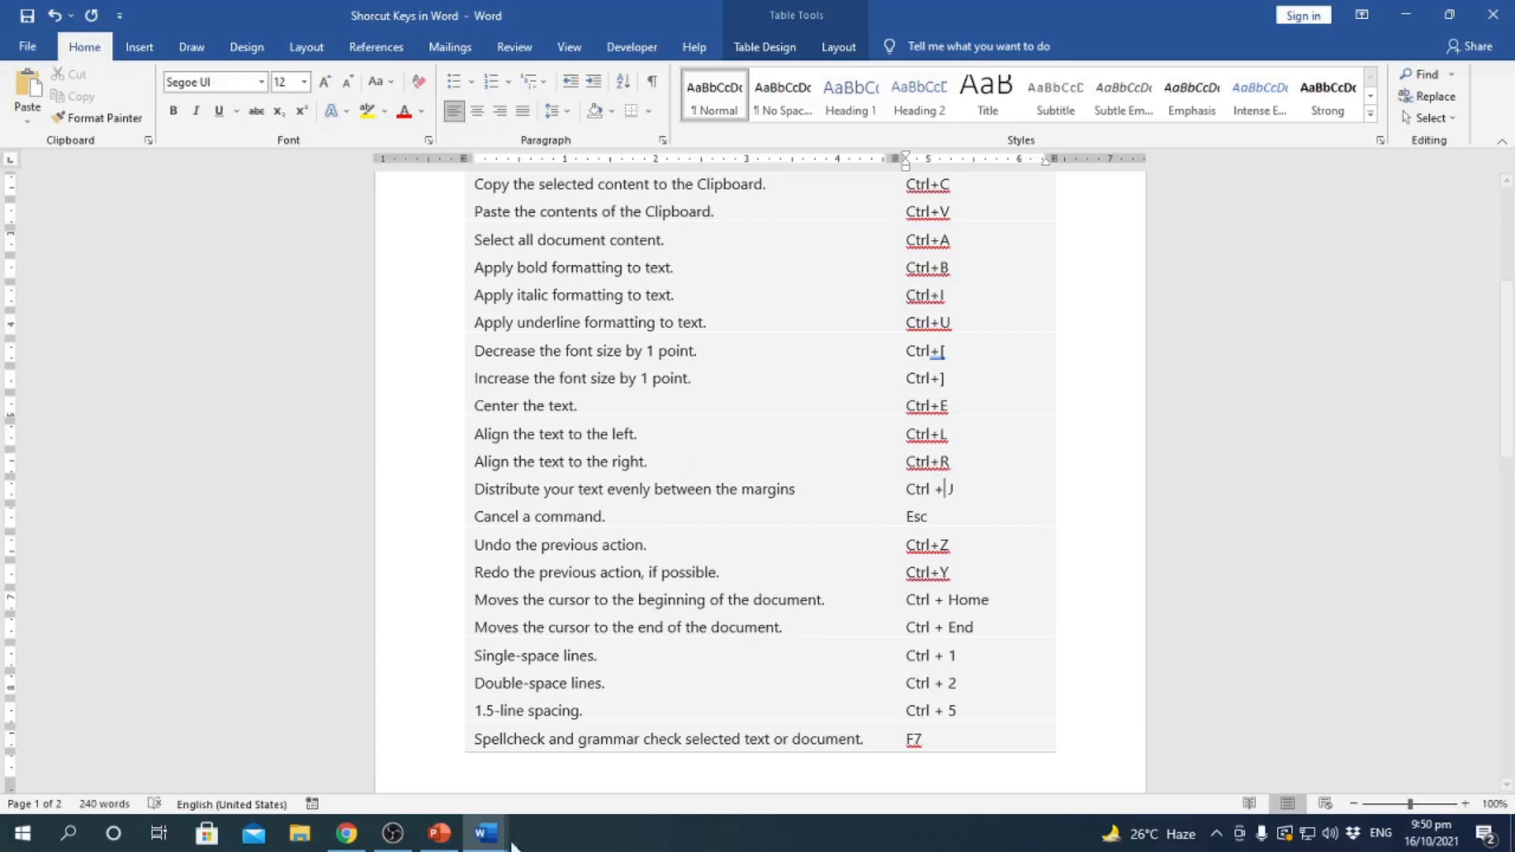
{"action": "left_click", "coordinate": [485, 833]}
{"action": "left_click", "coordinate": [624, 746]}
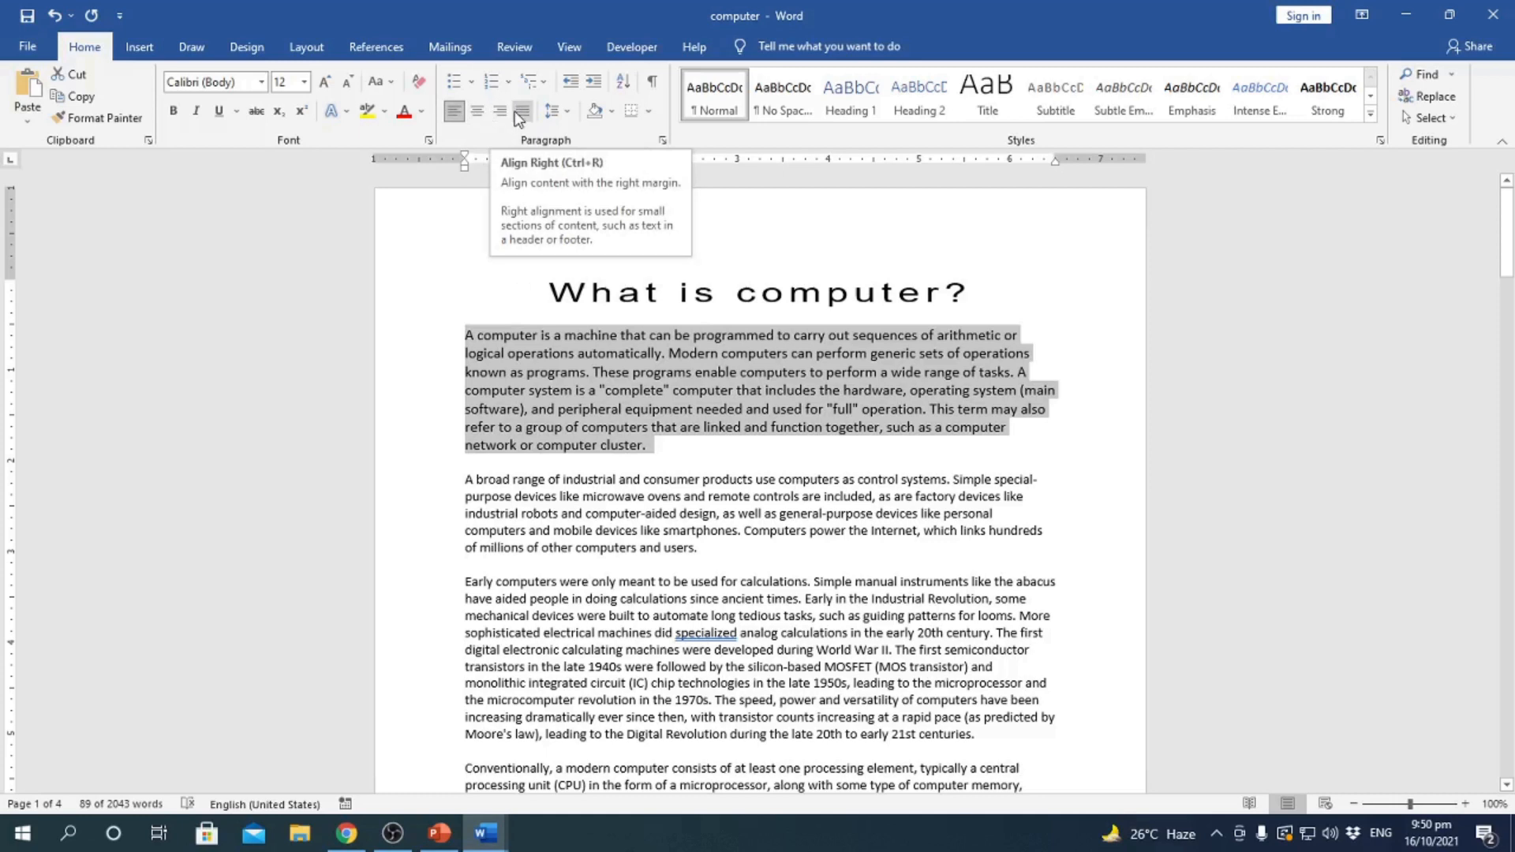
- Cycle the first paragraph through centre, left and right alignment, and restore its left alignment
{"action": "left_click", "coordinate": [687, 521]}
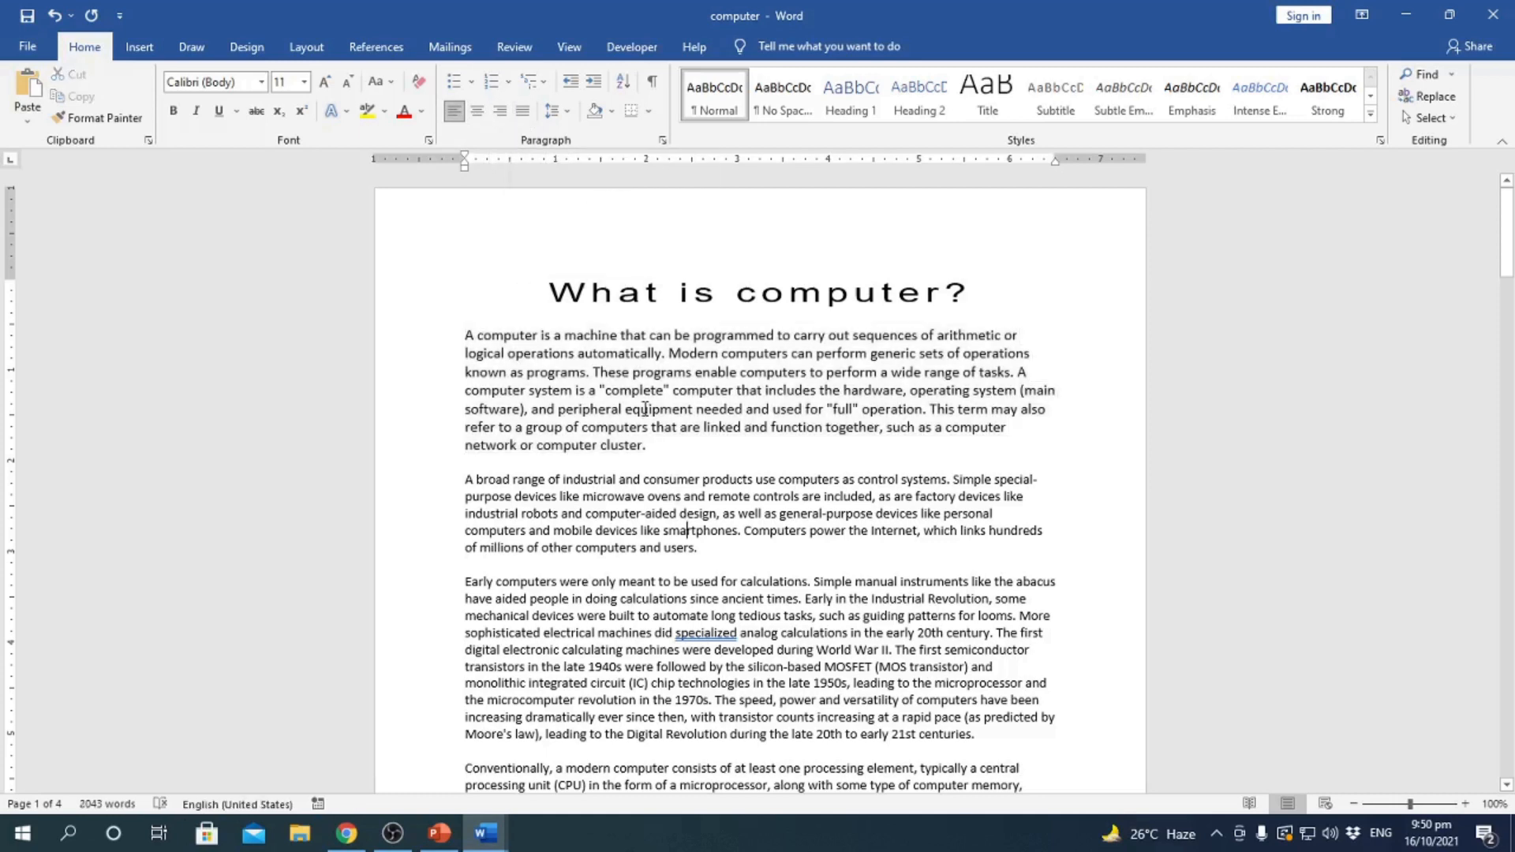
{"action": "left_click_drag", "start_coordinate": [465, 336], "coordinate": [655, 447]}
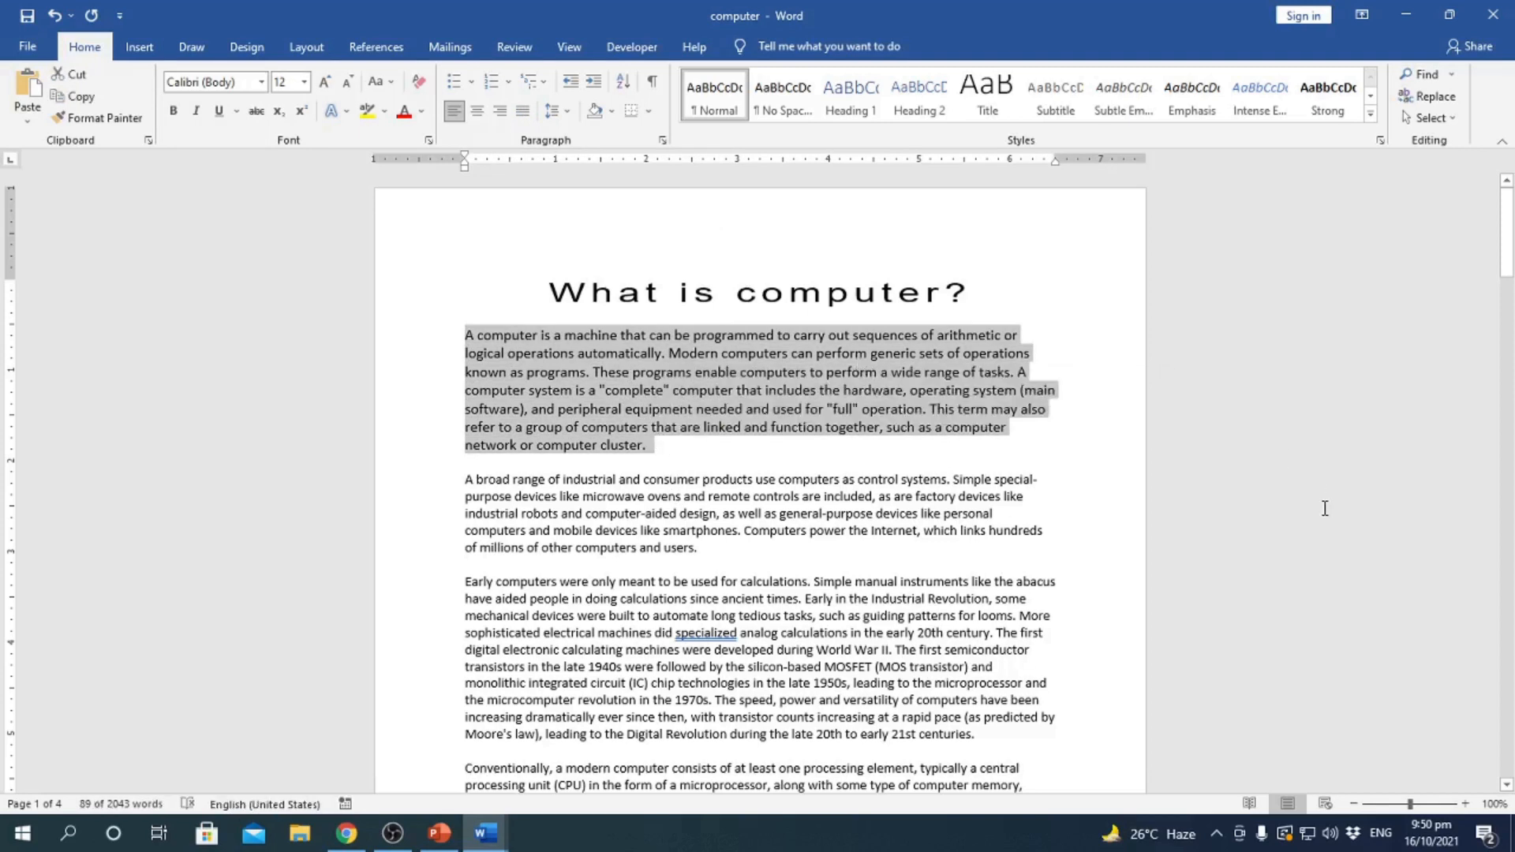
{"action": "key", "text": "ctrl+e"}
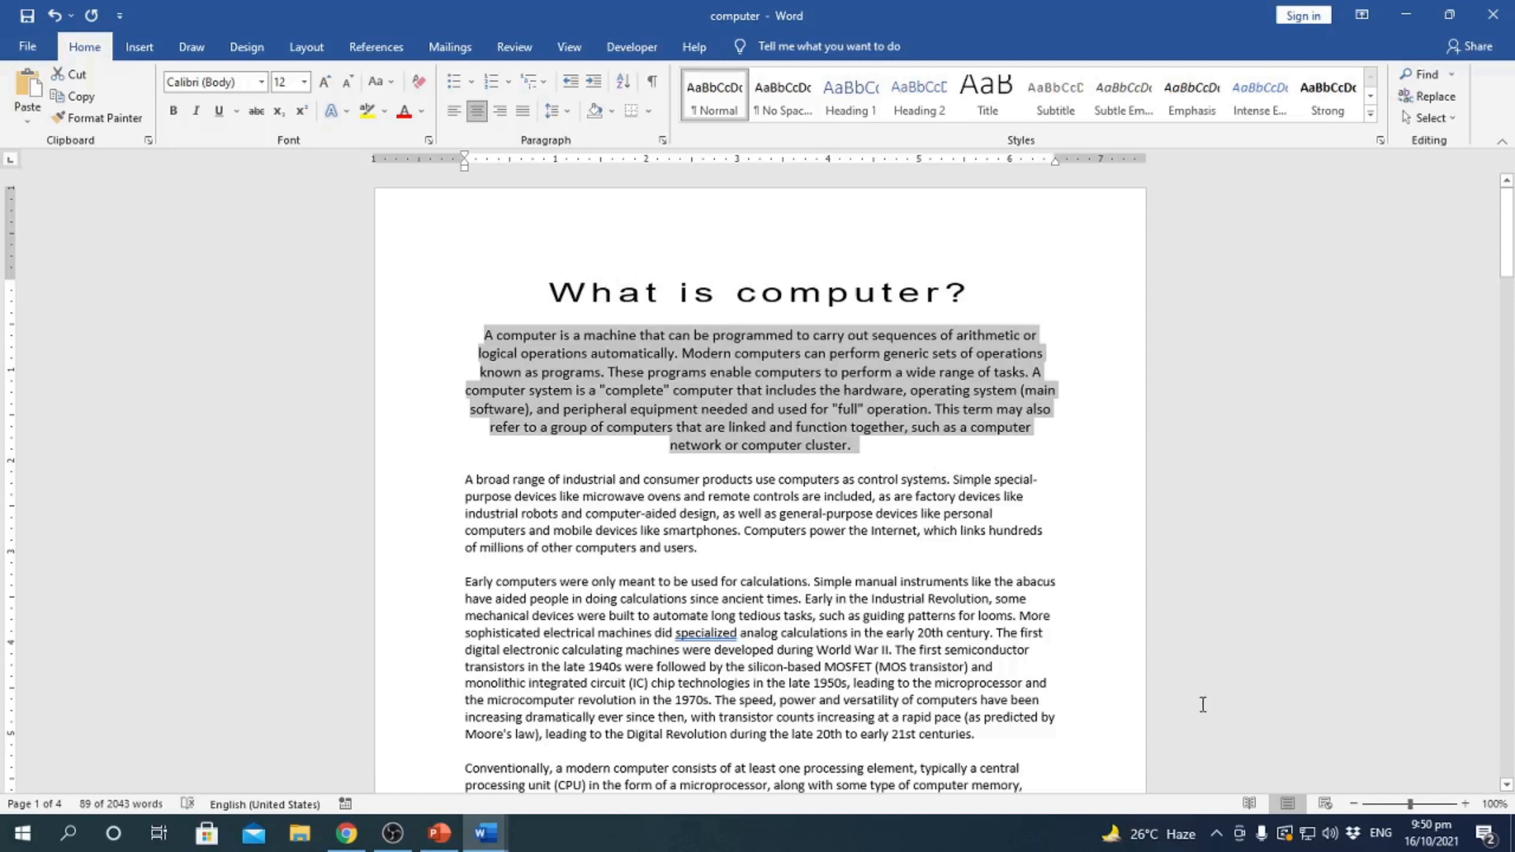
{"action": "key", "text": "ctrl+l"}
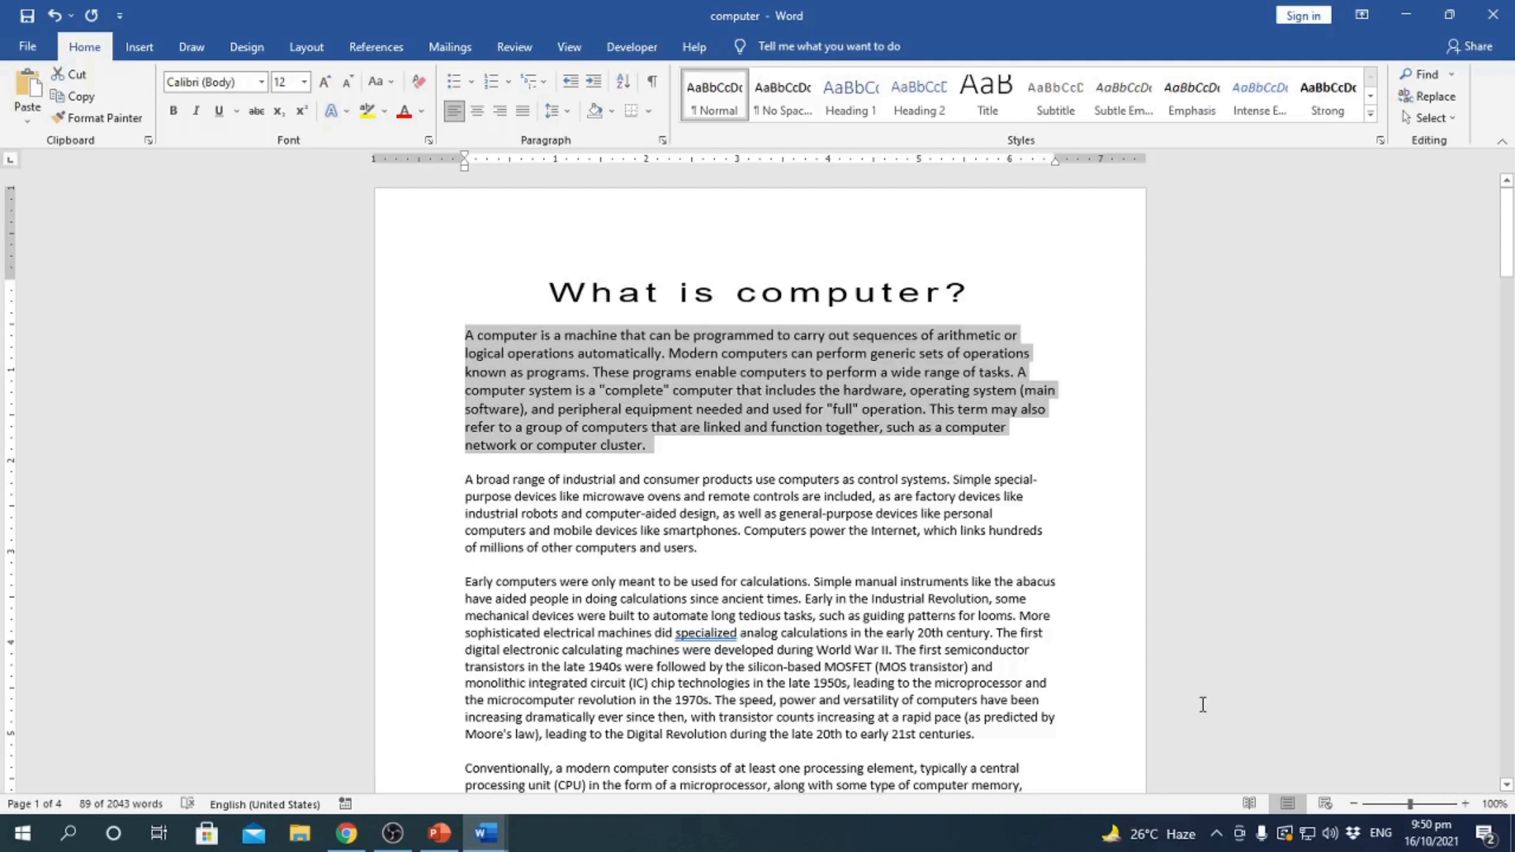
{"action": "key", "text": "ctrl+r"}
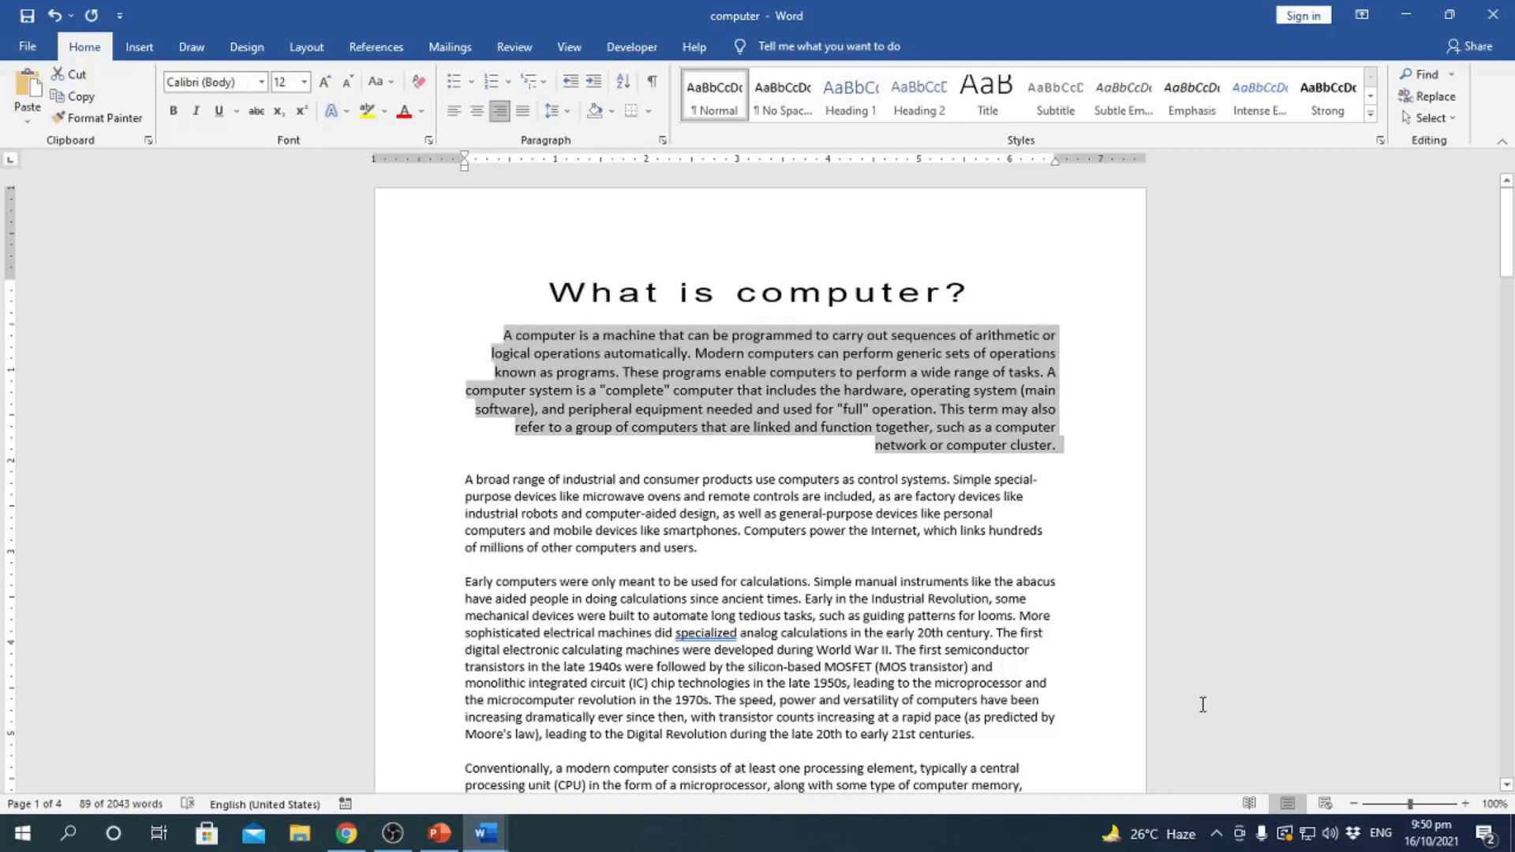
{"action": "key", "text": "ctrl+l"}
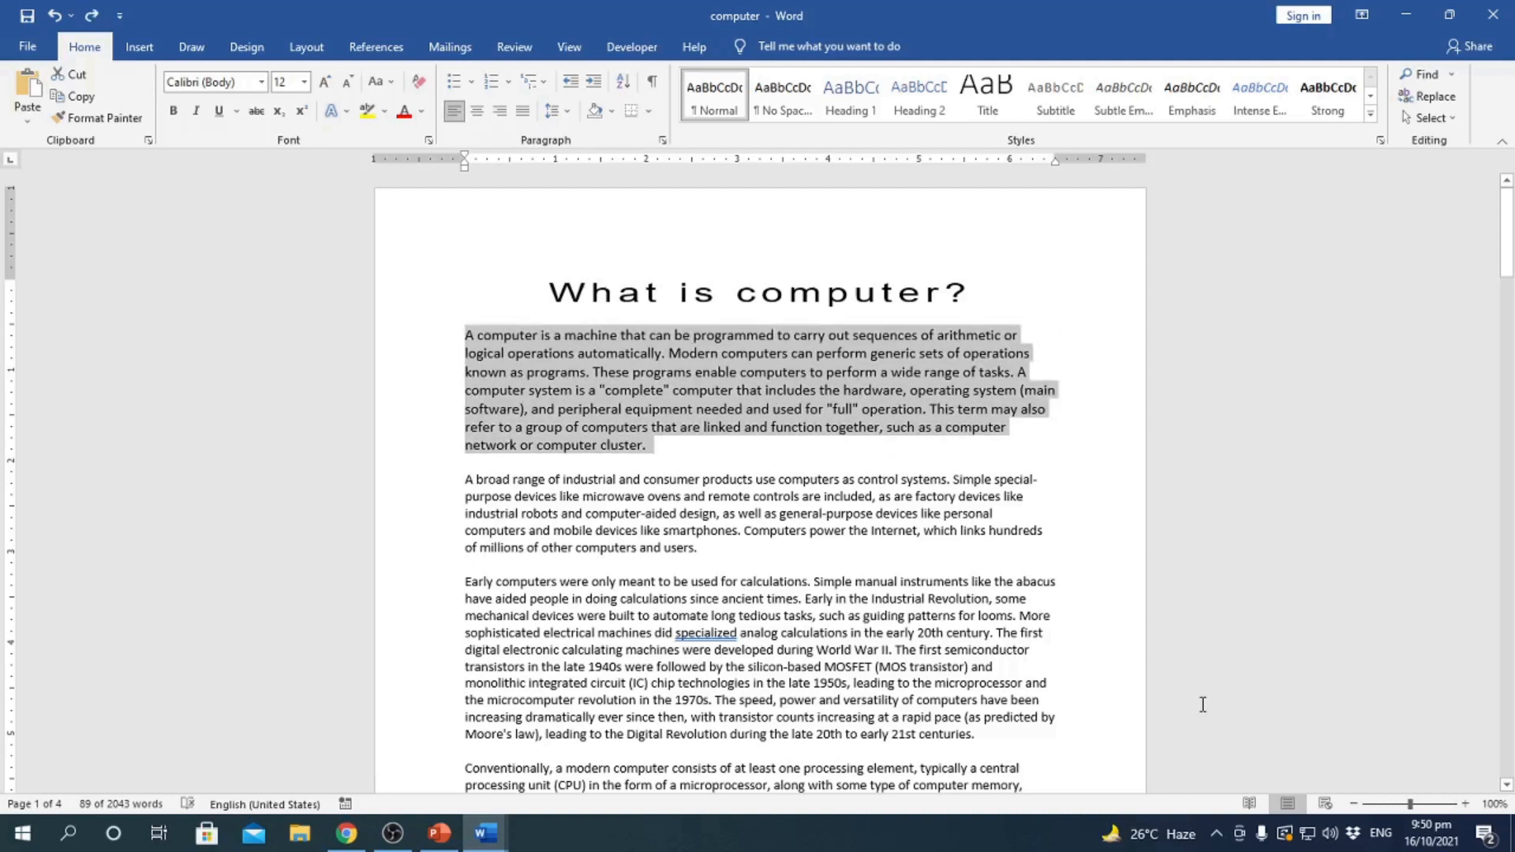
- Select most of the first paragraph and justify it so the text is distributed evenly between the margins
{"action": "left_click", "coordinate": [1006, 390]}
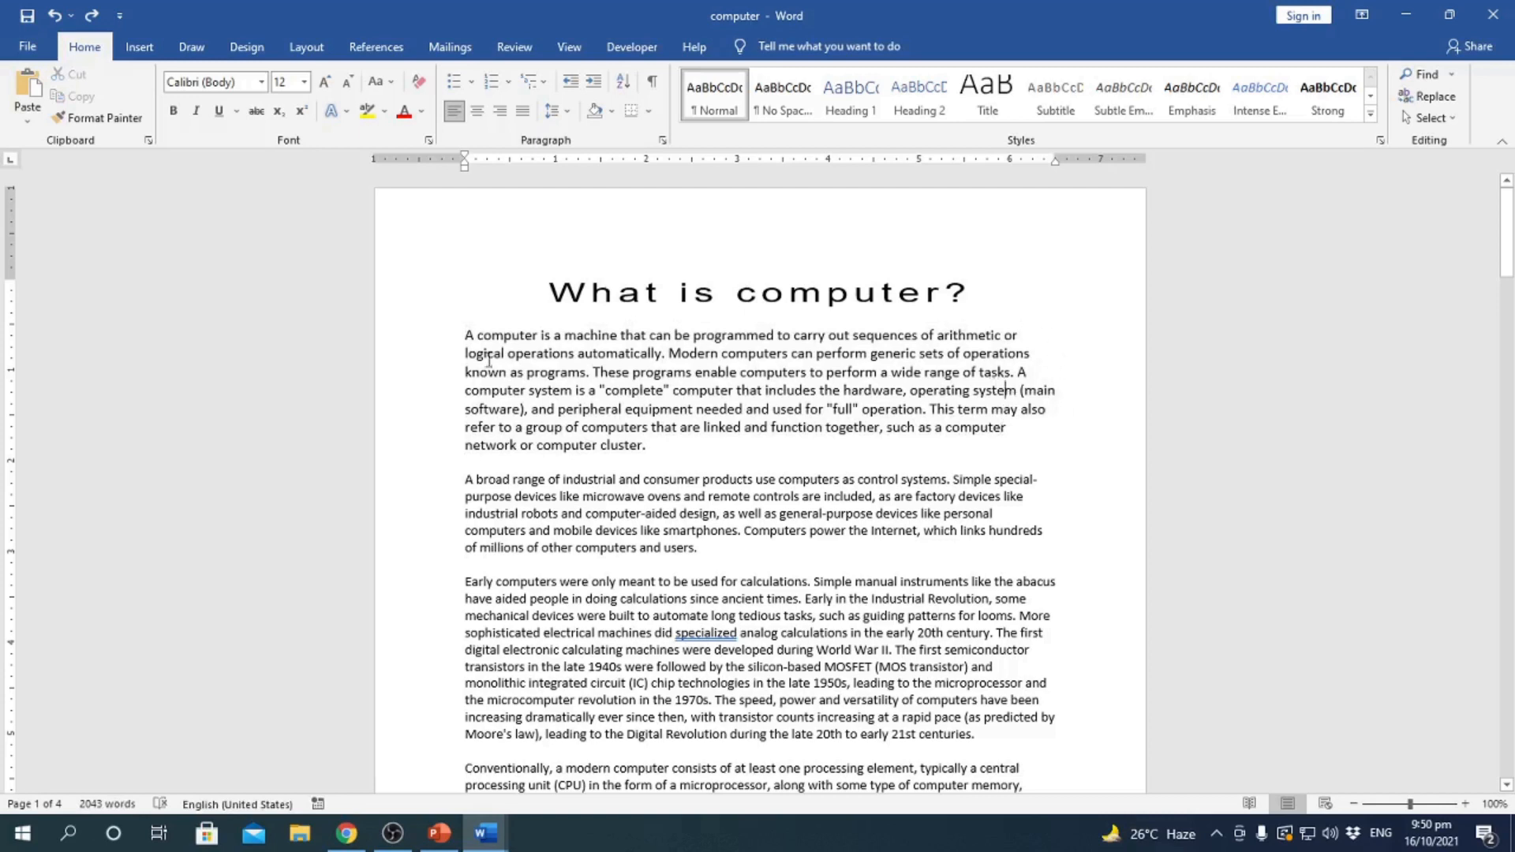
{"action": "left_click_drag", "start_coordinate": [465, 334], "coordinate": [513, 446]}
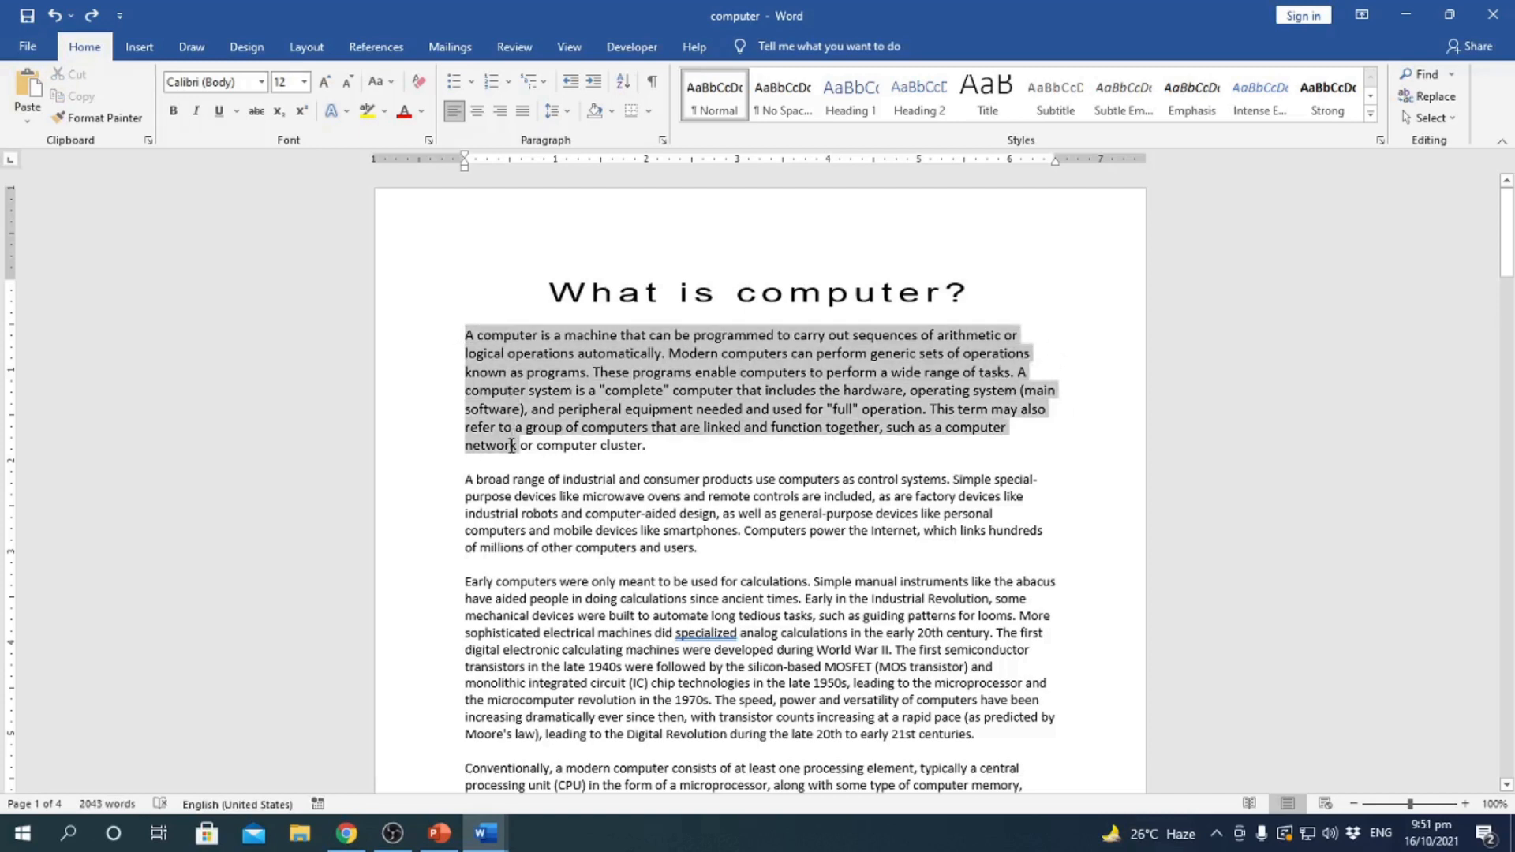
{"action": "left_click_drag", "start_coordinate": [1005, 335], "coordinate": [1031, 426]}
{"action": "left_click", "coordinate": [538, 363]}
{"action": "left_click_drag", "start_coordinate": [488, 341], "coordinate": [598, 446]}
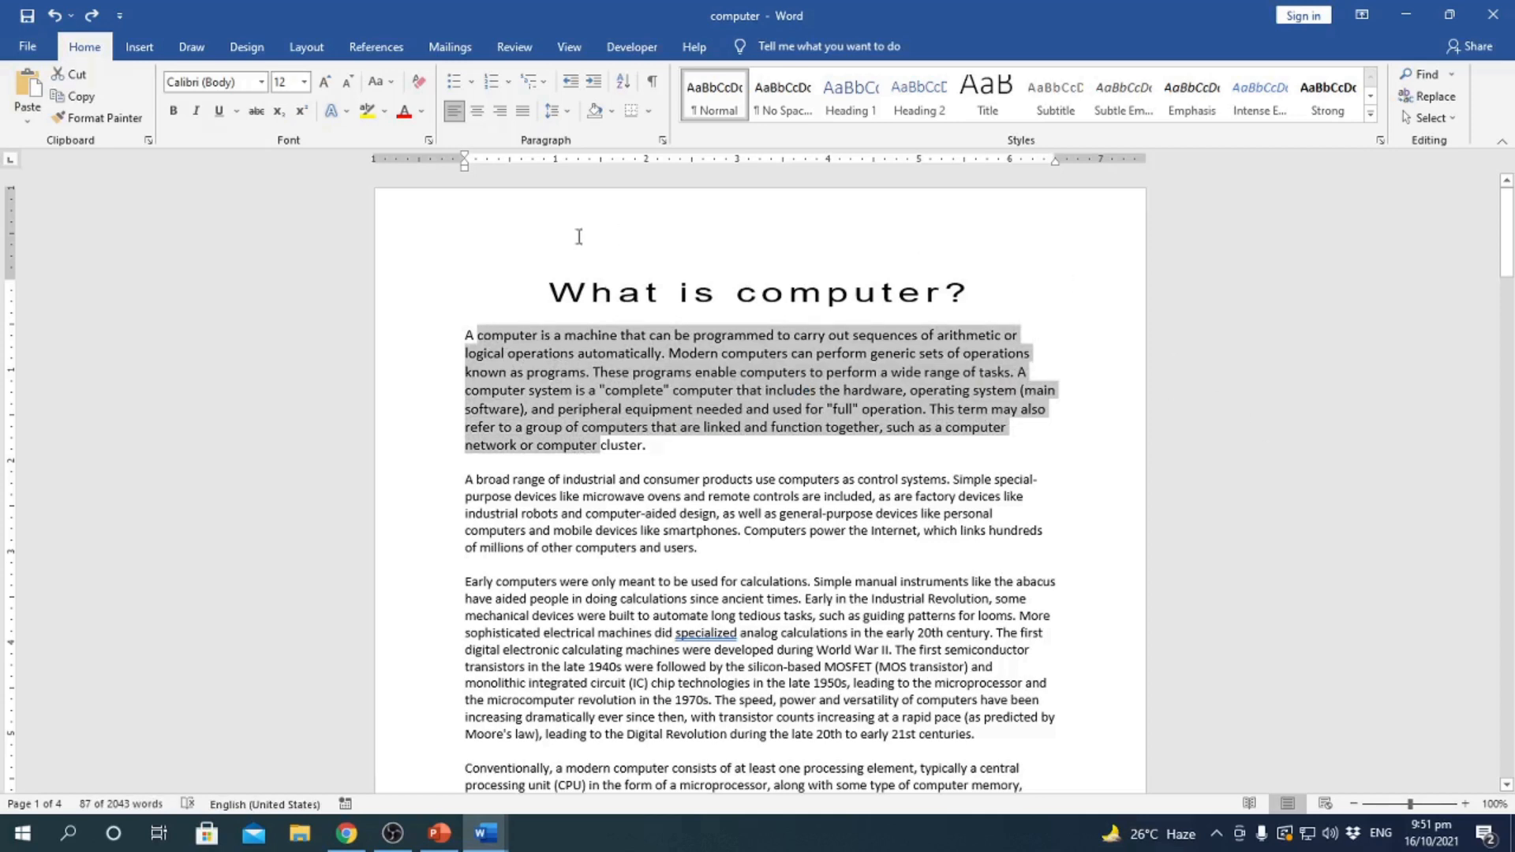
{"action": "left_click", "coordinate": [524, 113]}
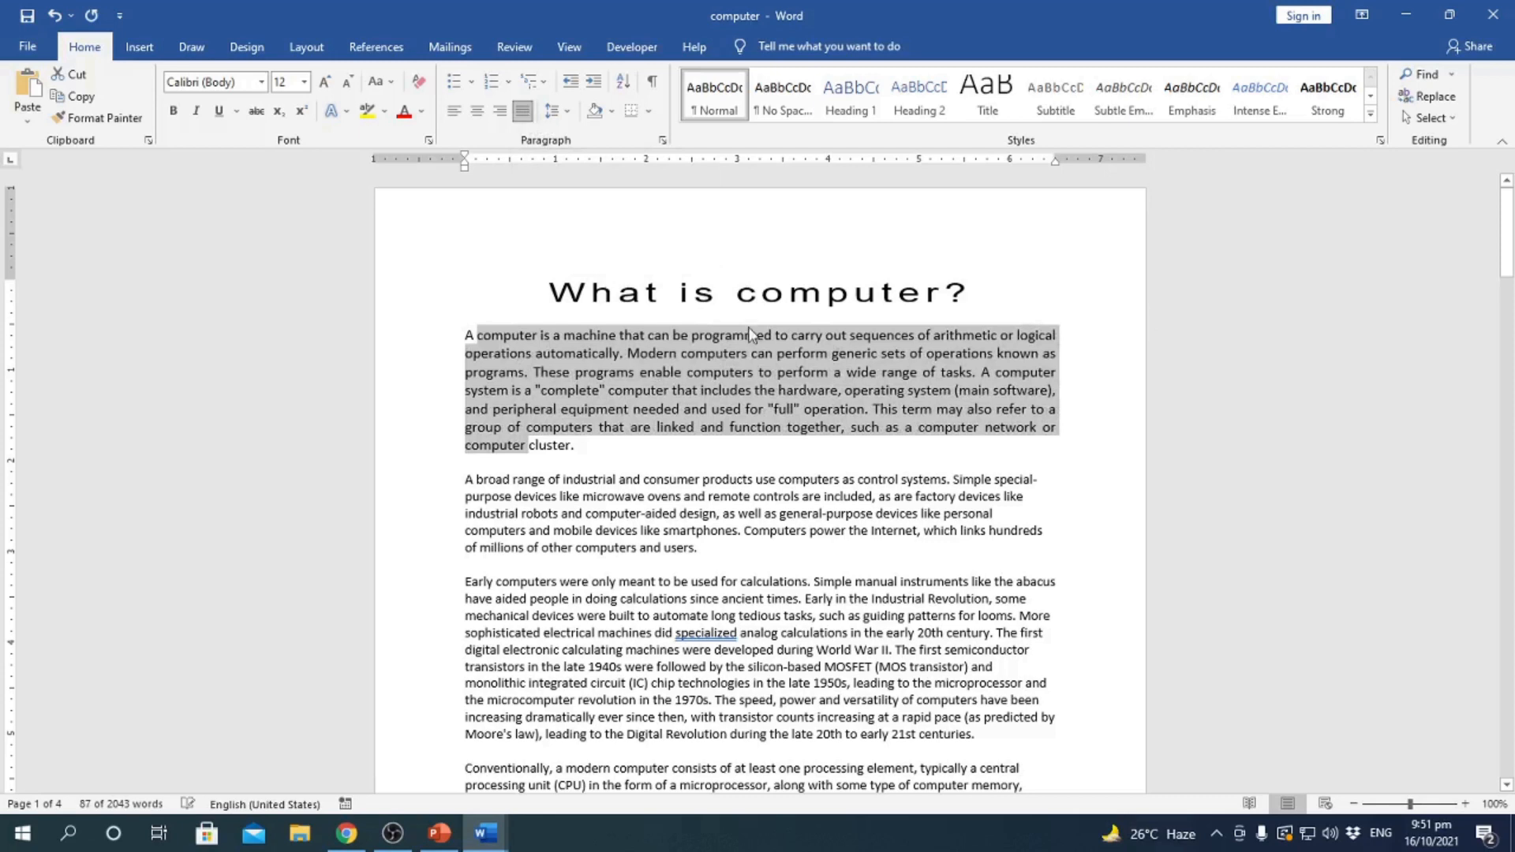
- Undo the justified alignment of the first paragraph and redo it
{"action": "left_click", "coordinate": [809, 387]}
{"action": "key", "text": "ctrl+z"}
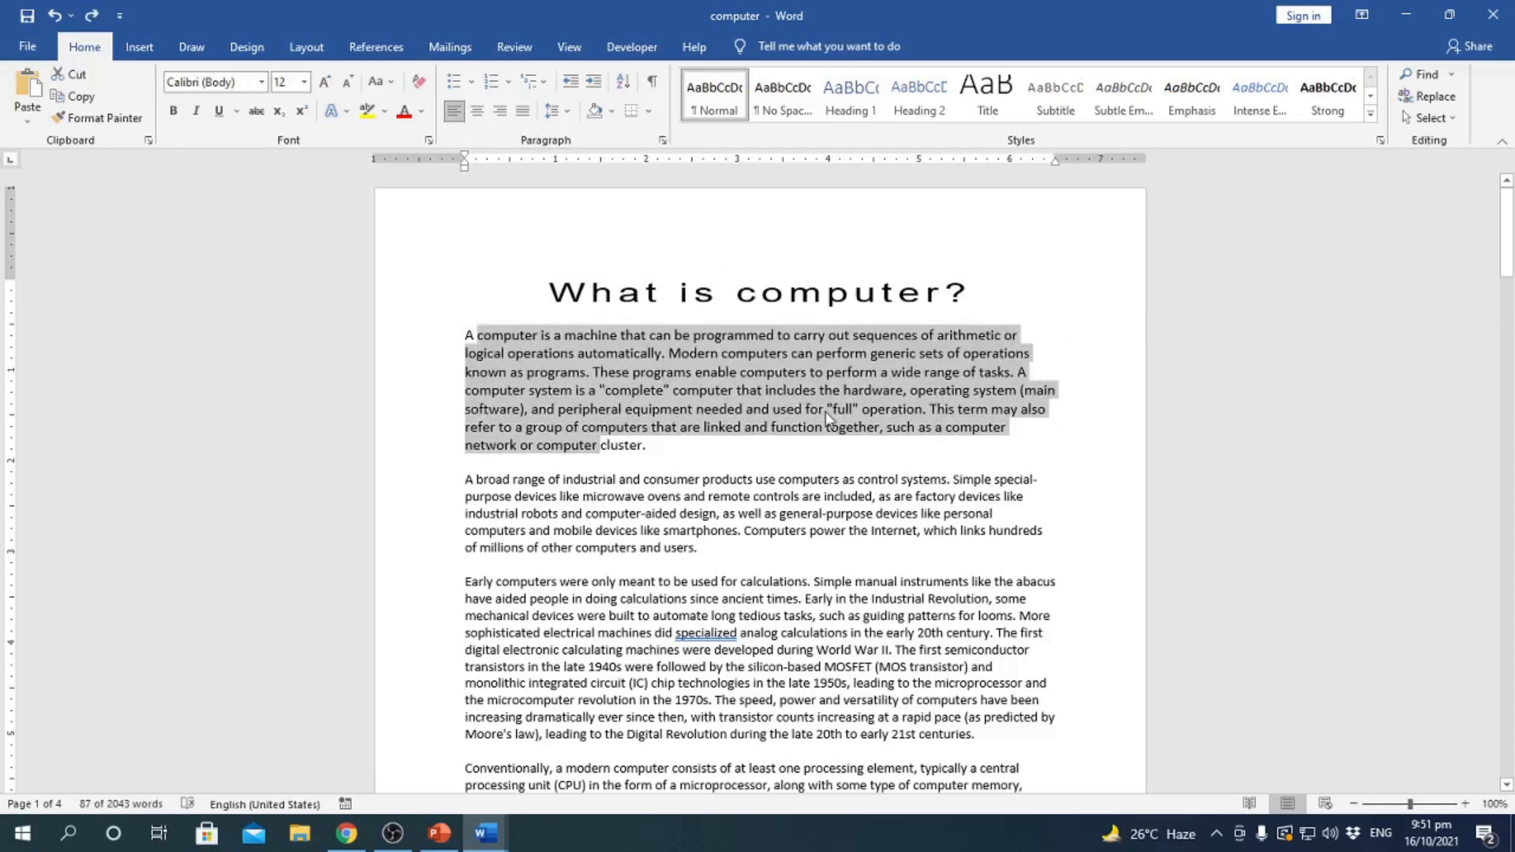
{"action": "key", "text": "ctrl+y"}
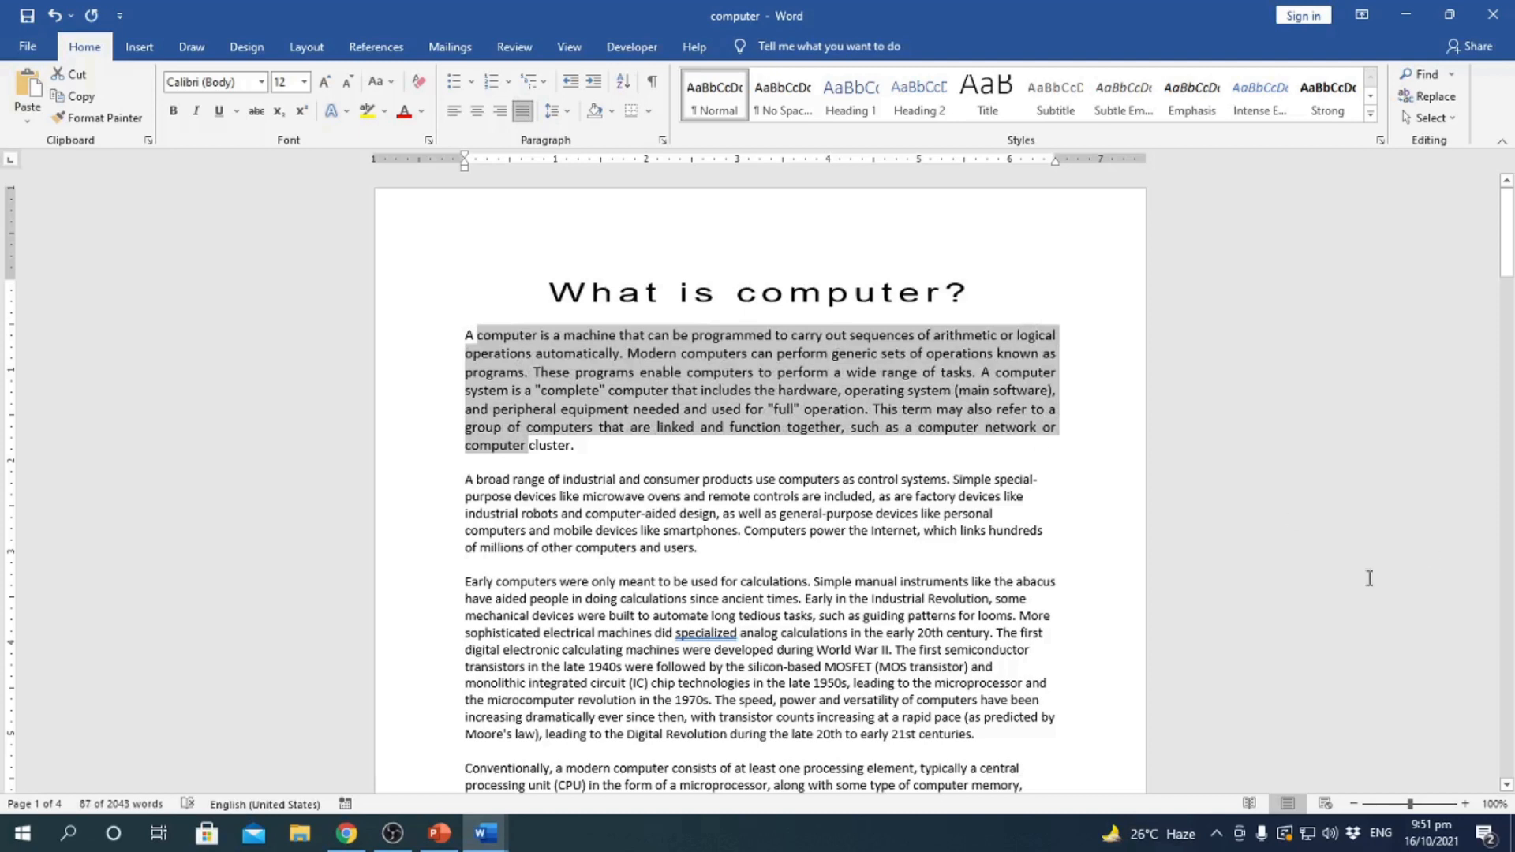
- Repeat the justified alignment on the second paragraph, and place the cursor back in the first paragraph
{"action": "left_click", "coordinate": [945, 531]}
{"action": "left_click", "coordinate": [956, 497]}
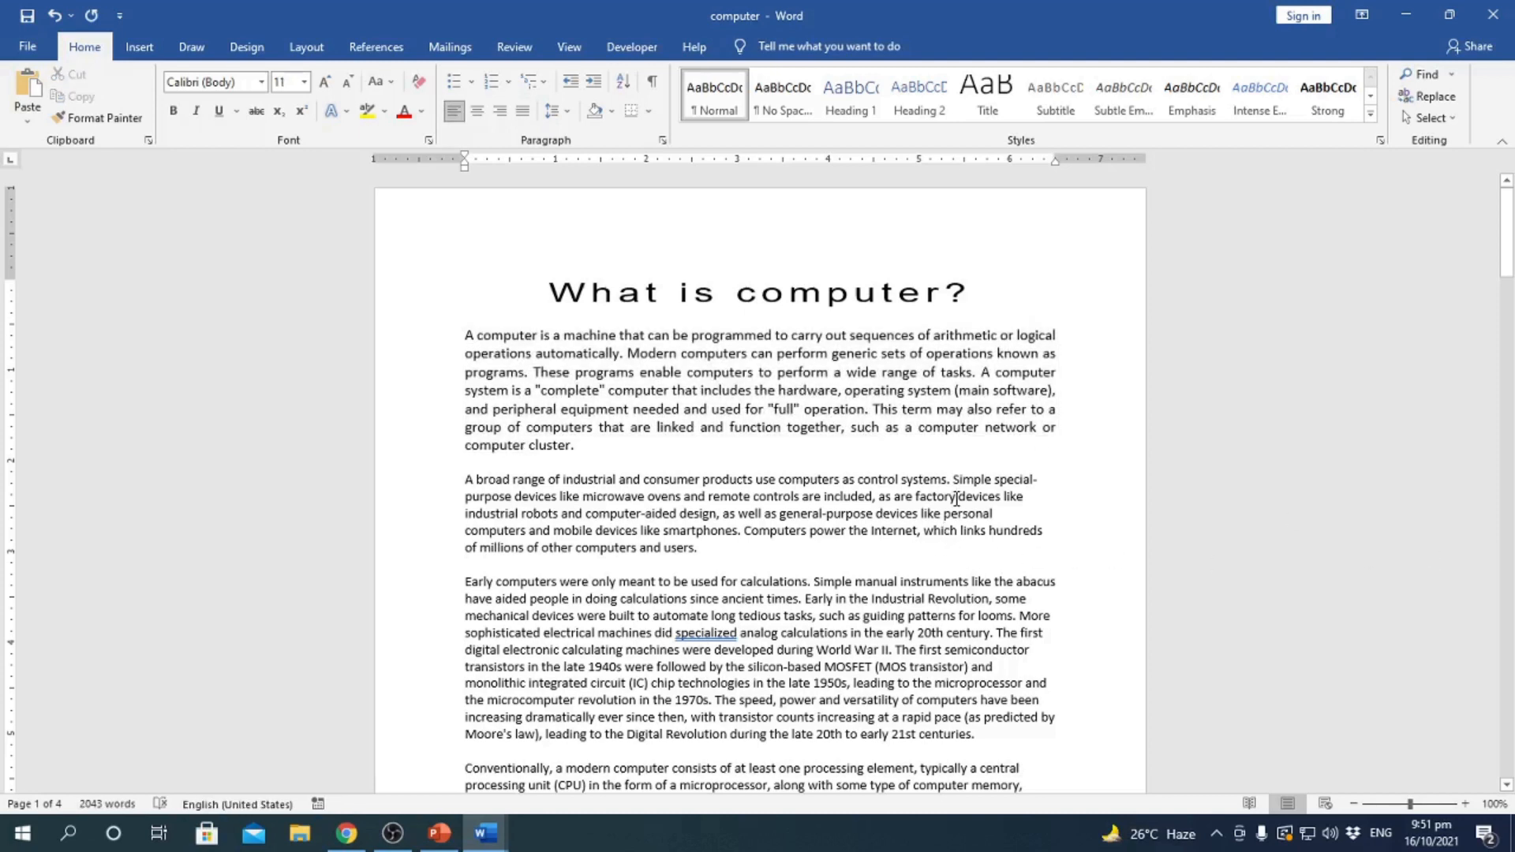
{"action": "key", "text": "ctrl+y"}
{"action": "left_click", "coordinate": [1040, 371]}
{"action": "left_click", "coordinate": [1018, 390]}
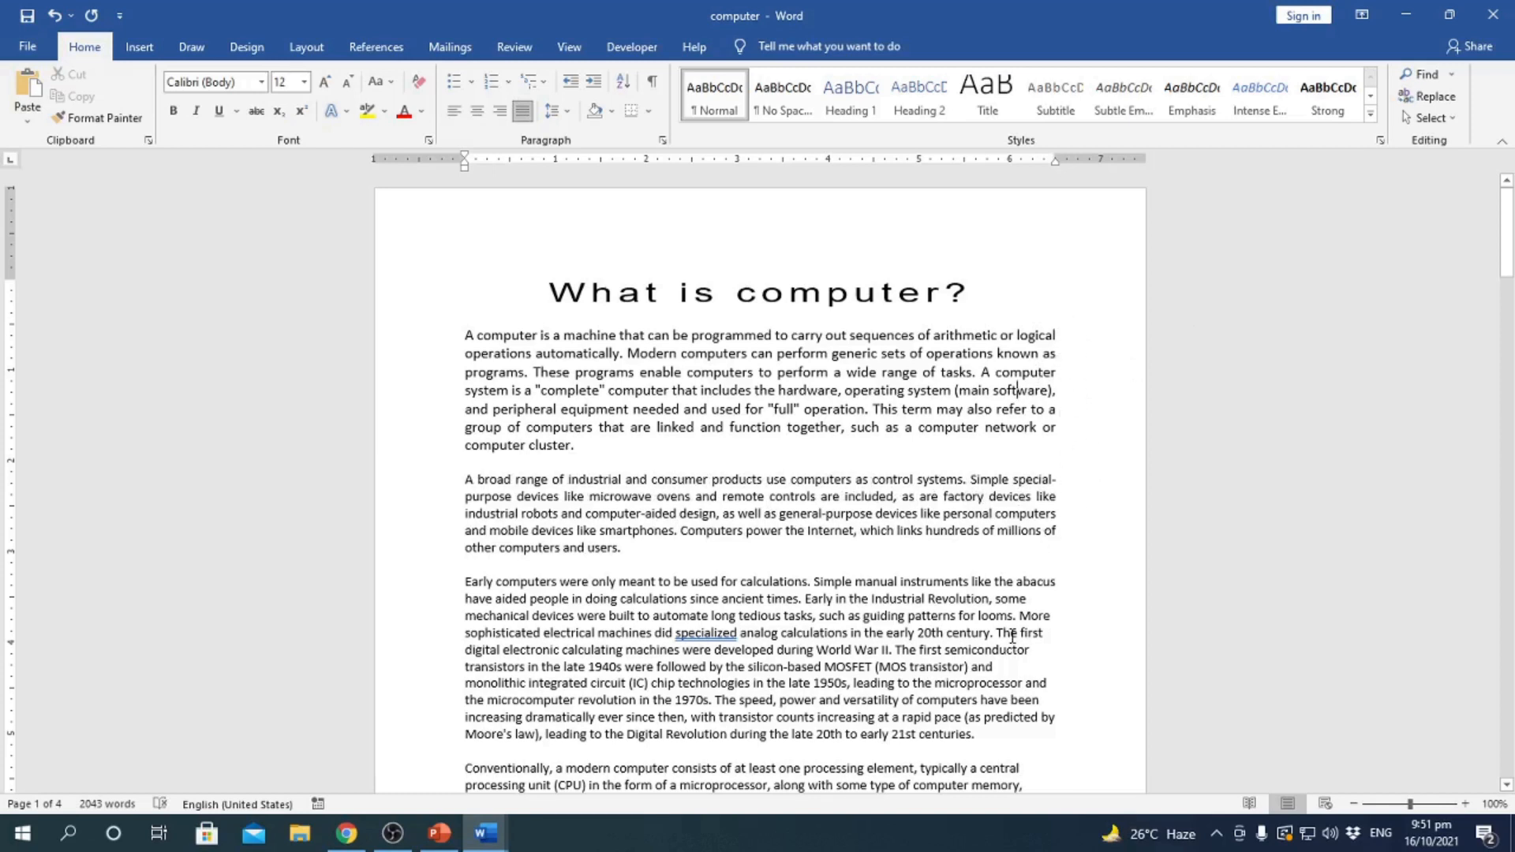
{"action": "scroll", "coordinate": [1014, 633], "scroll_direction": "down", "scroll_amount": 2}
{"action": "left_click", "coordinate": [982, 541]}
{"action": "left_click_drag", "start_coordinate": [815, 513], "coordinate": [937, 559]}
{"action": "left_click", "coordinate": [973, 406]}
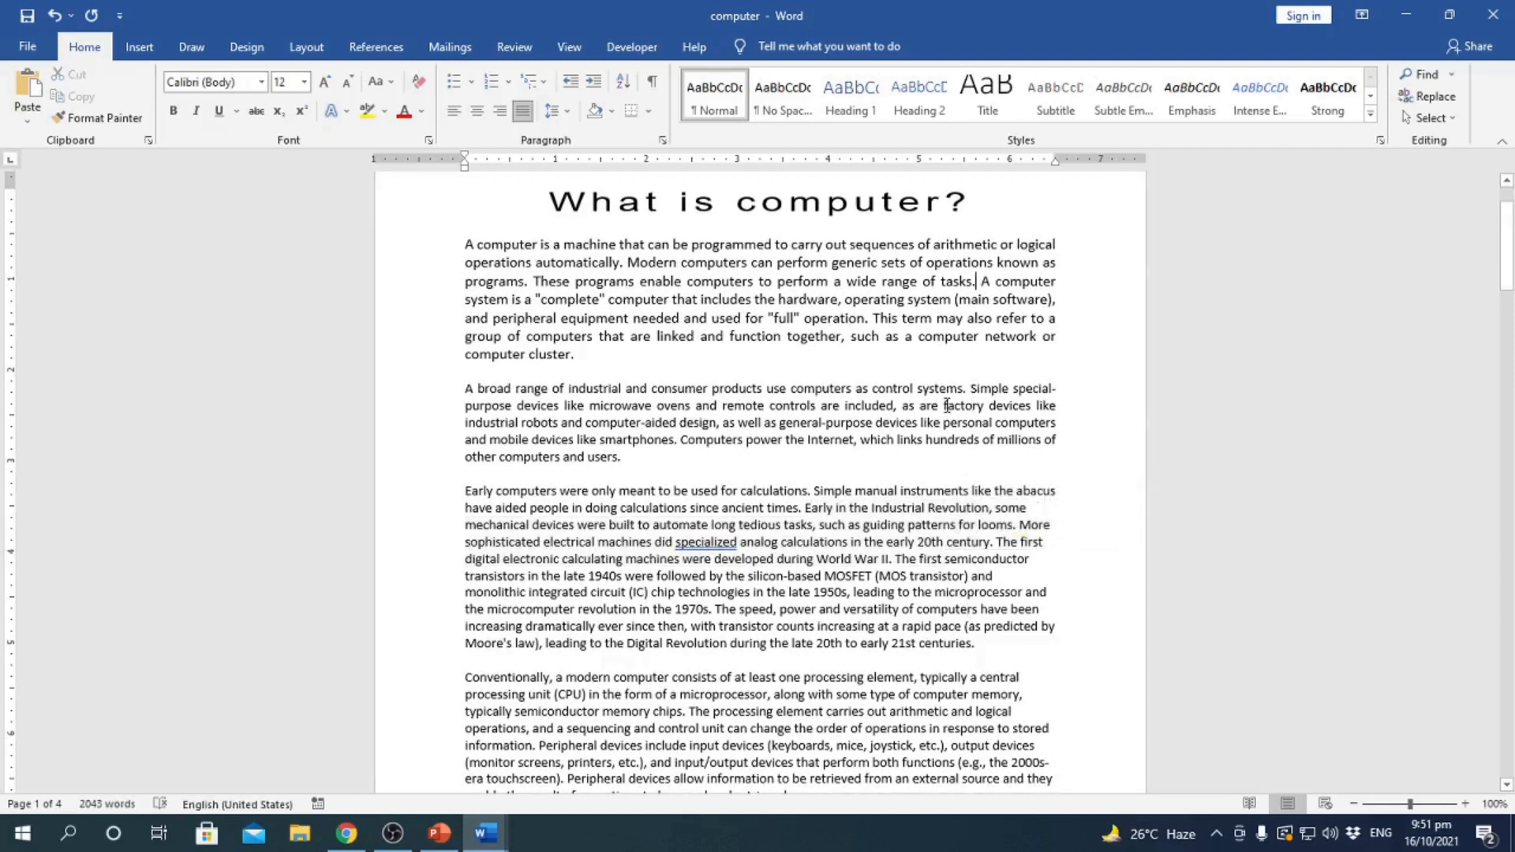
{"action": "left_click", "coordinate": [982, 282]}
- Return to the Shorcut Keys in Word list and check the remaining entries, from cancelling a command to the spelling check
{"action": "mouse_move", "coordinate": [483, 843]}
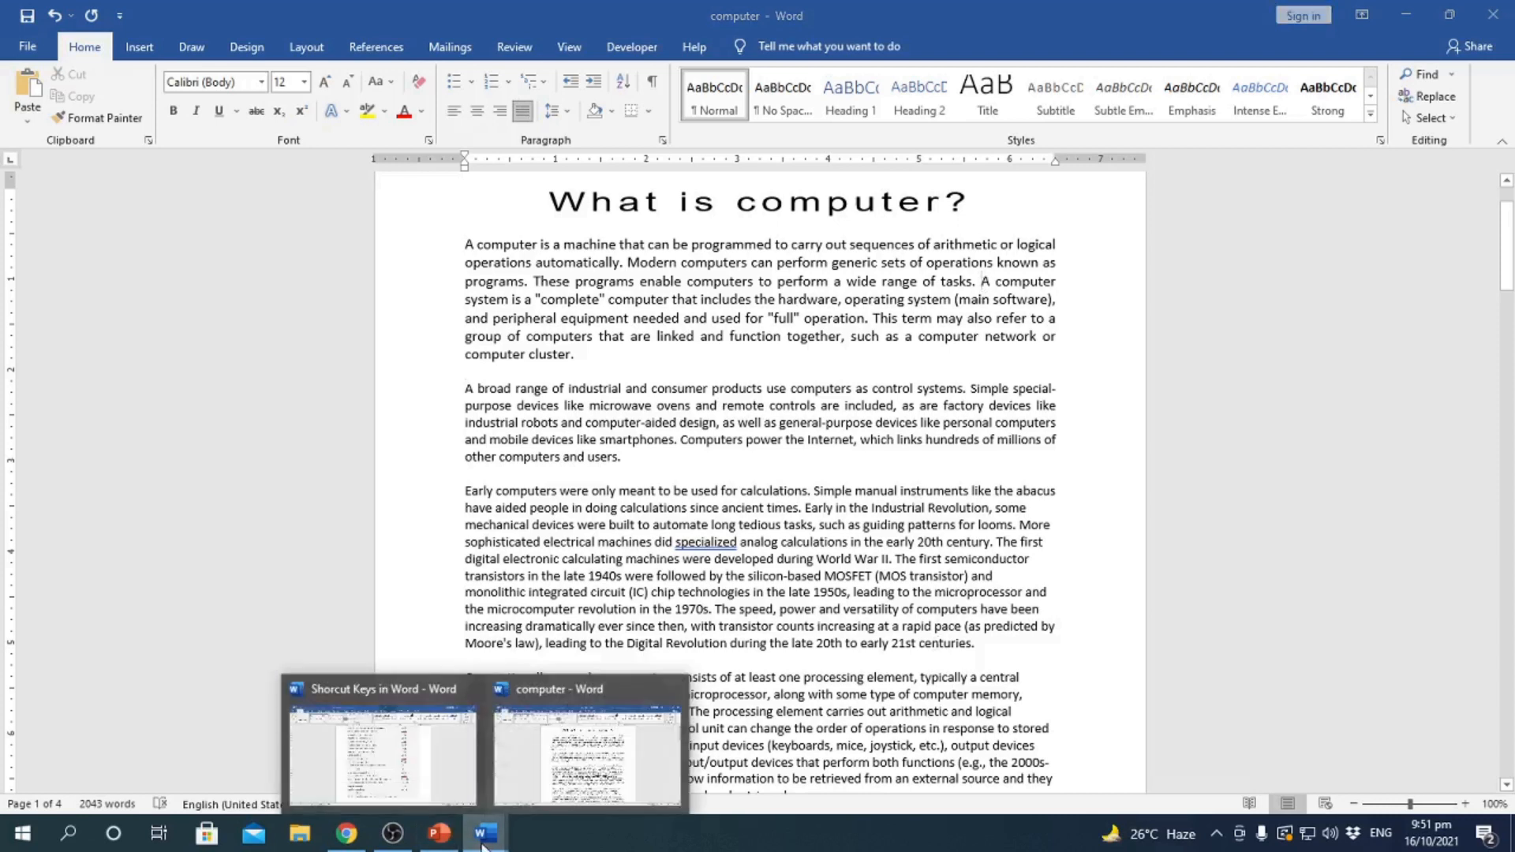
{"action": "left_click", "coordinate": [383, 746]}
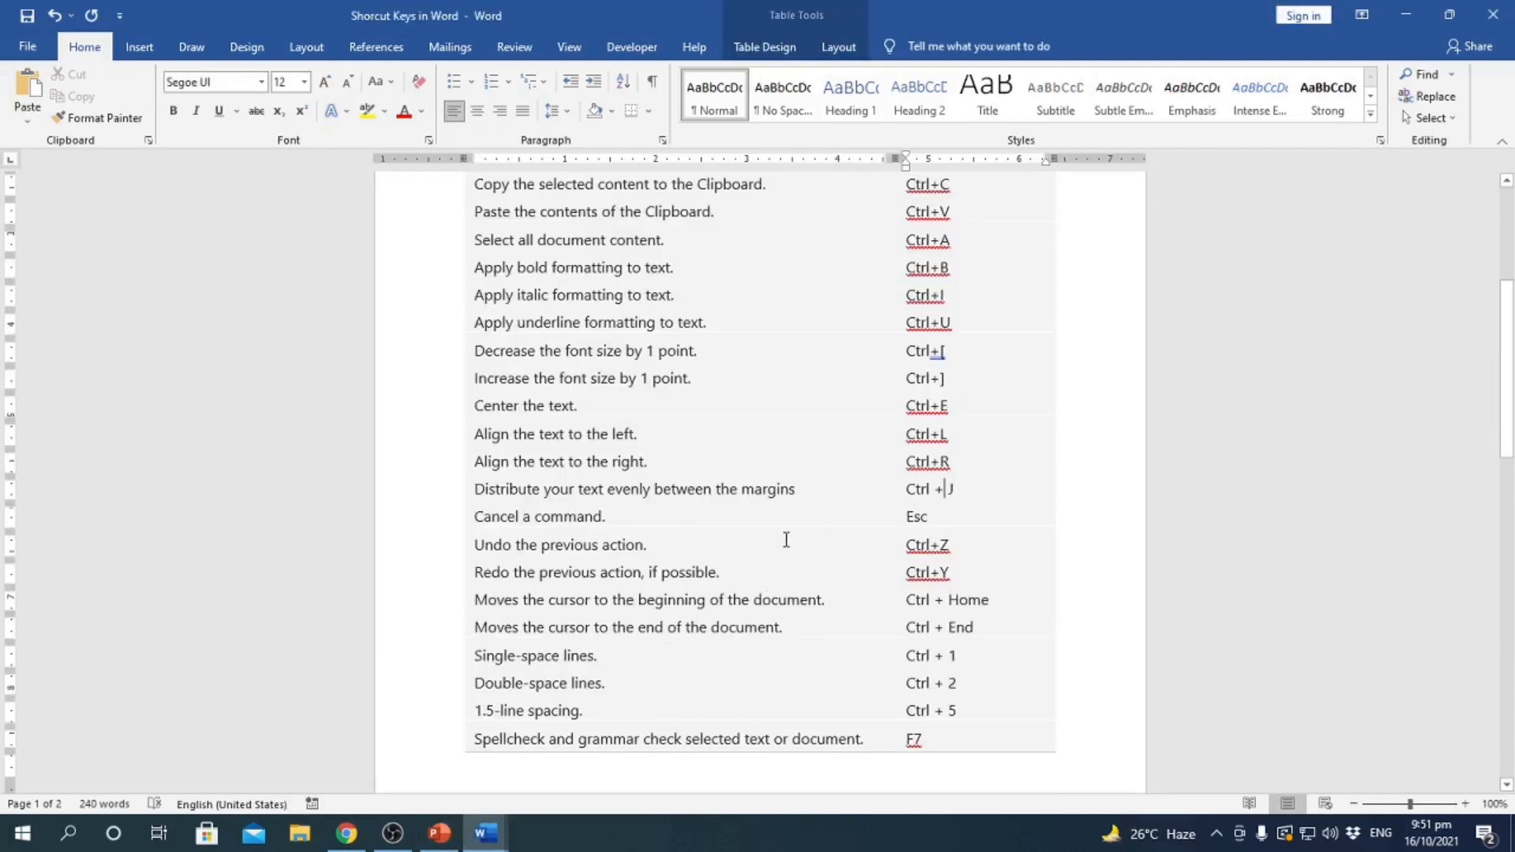
{"action": "scroll", "coordinate": [783, 538], "scroll_direction": "down", "scroll_amount": 1}
{"action": "scroll", "coordinate": [782, 536], "scroll_direction": "down", "scroll_amount": 1}
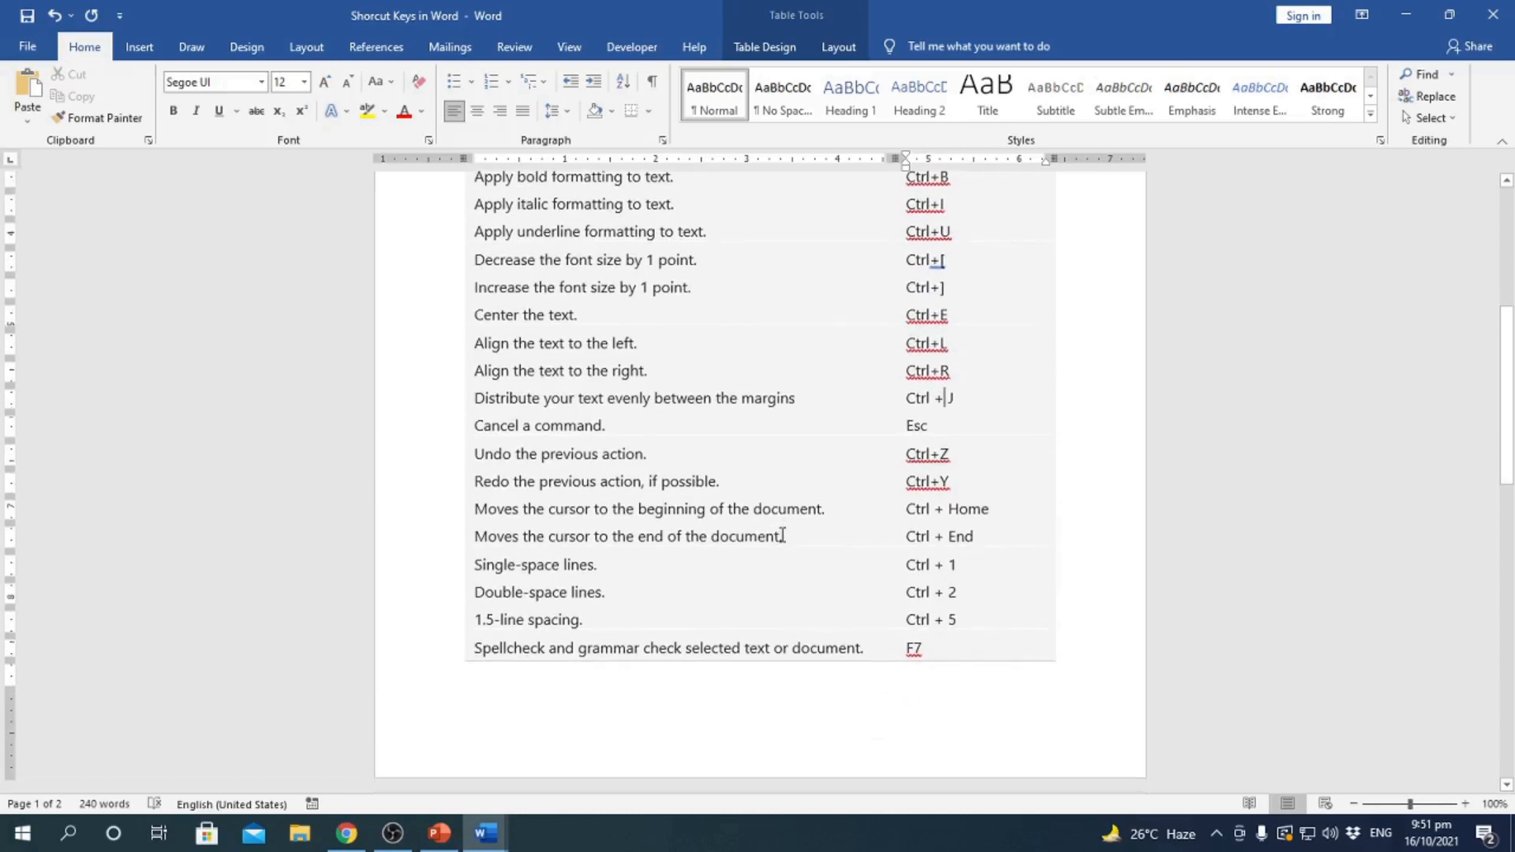
- Open the print view of the computer document, cancel out of it, and return to the Shorcut Keys in Word list
{"action": "scroll", "coordinate": [783, 536], "scroll_direction": "down", "scroll_amount": 1}
{"action": "scroll", "coordinate": [785, 541], "scroll_direction": "down", "scroll_amount": 1}
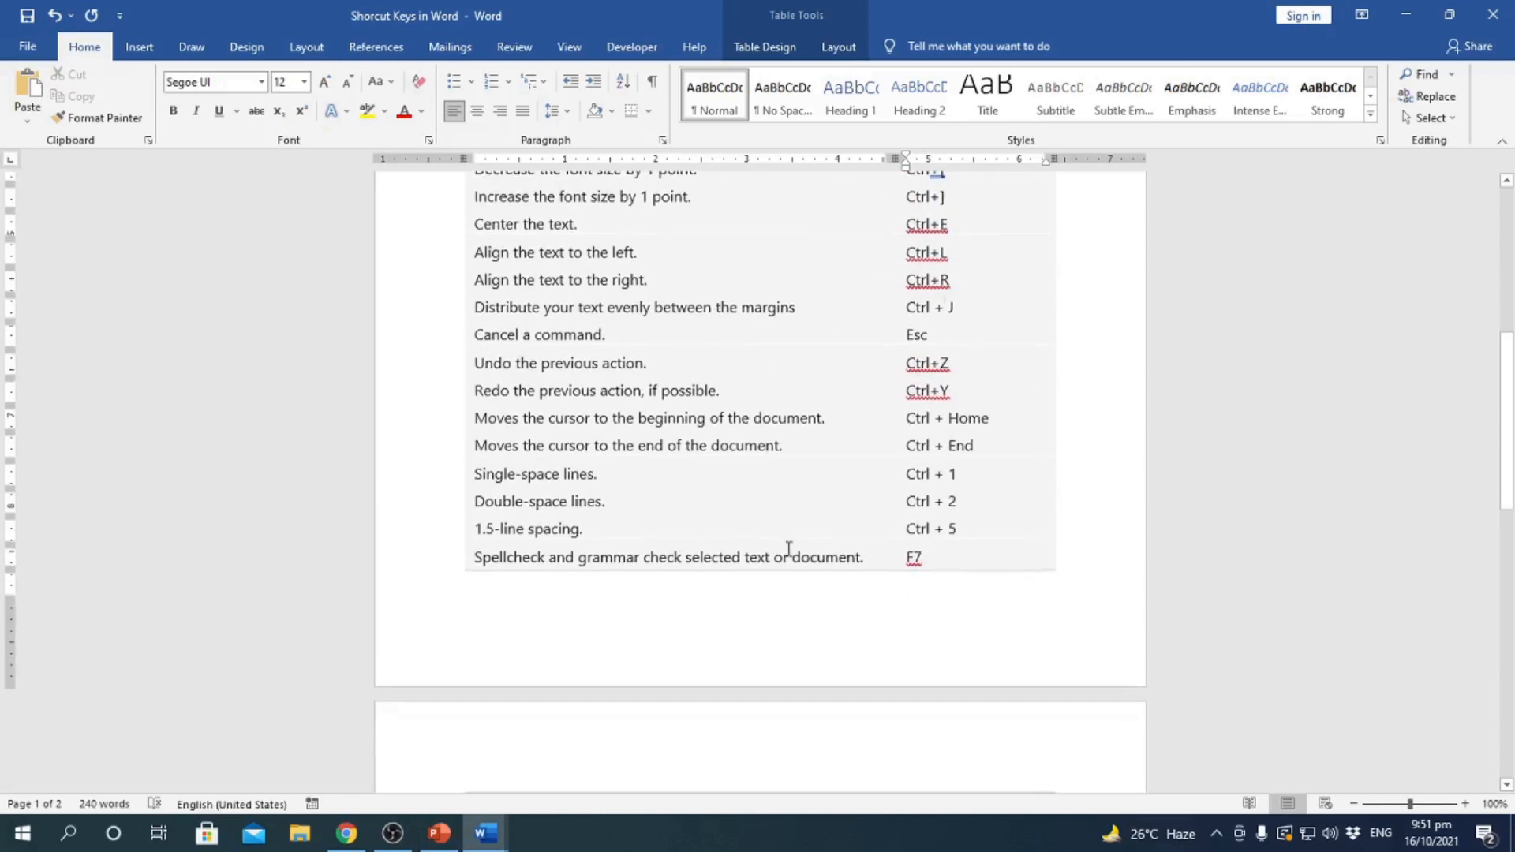
{"action": "left_click", "coordinate": [632, 753]}
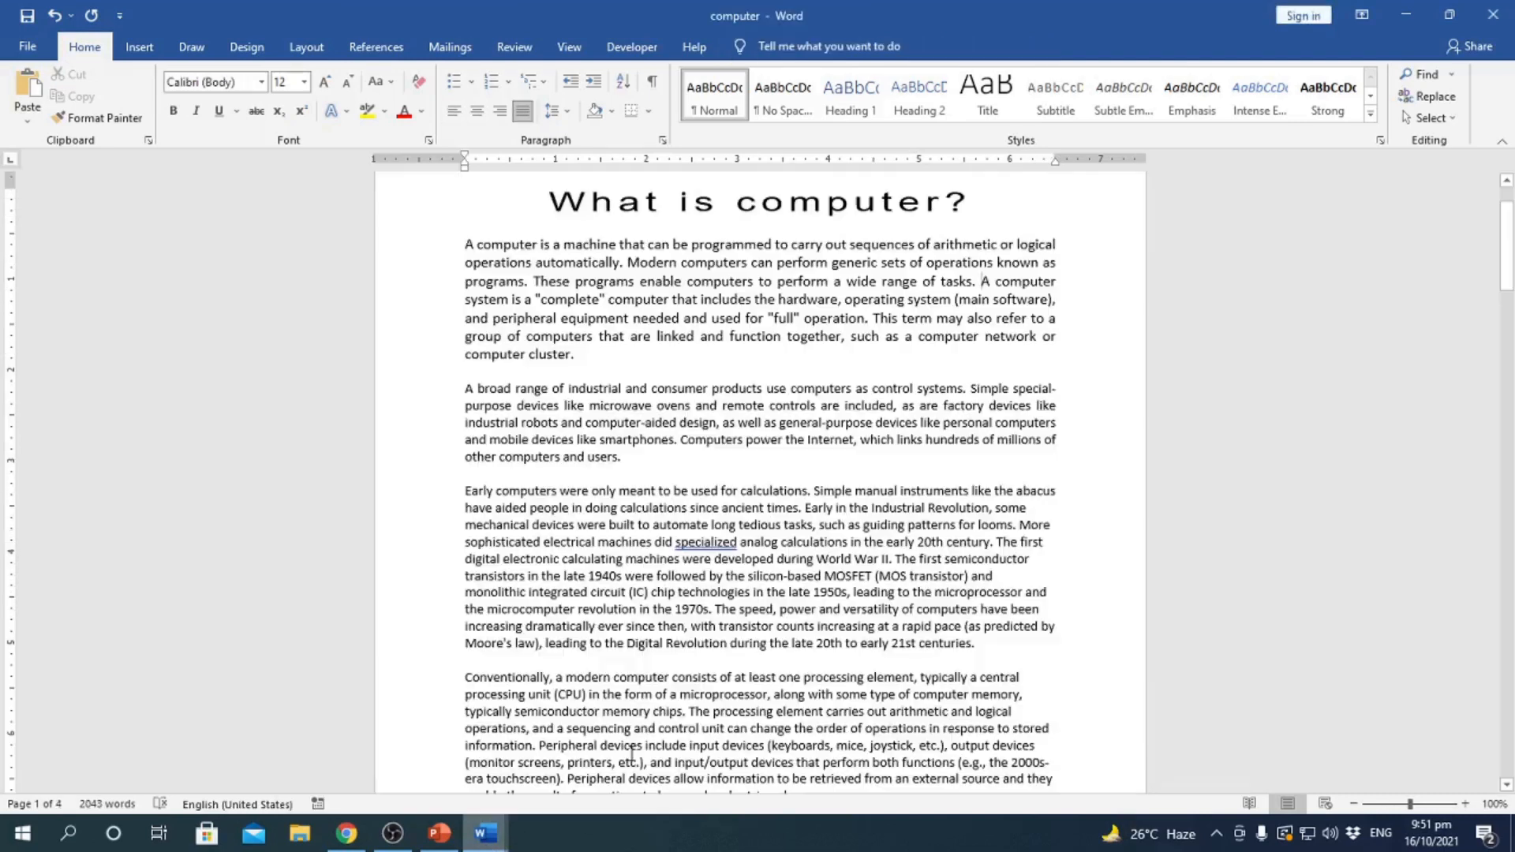
{"action": "left_click", "coordinate": [647, 407]}
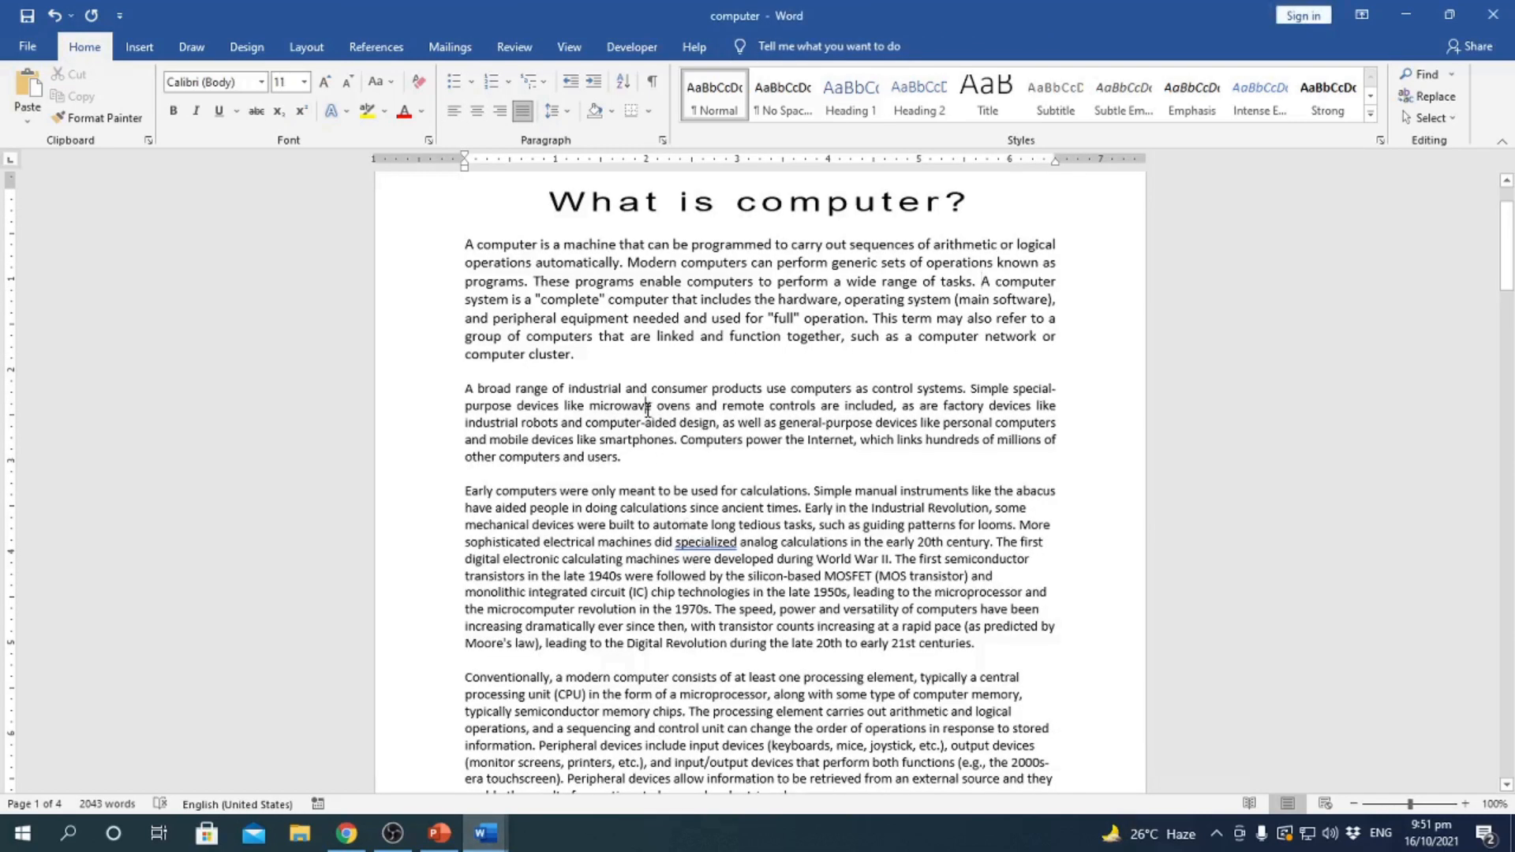
{"action": "key", "text": "ctrl+p"}
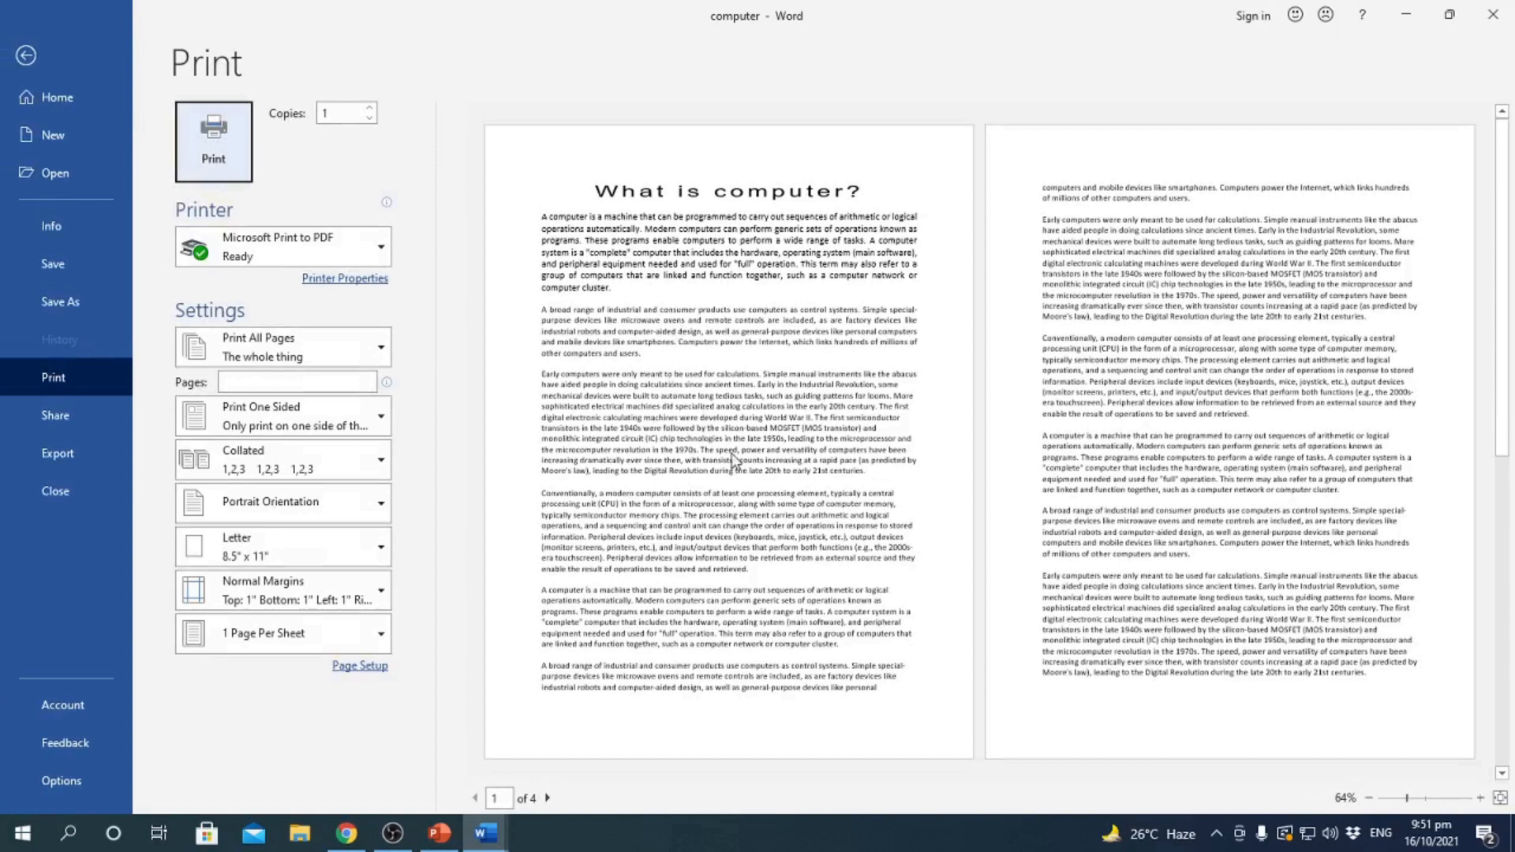
{"action": "key", "text": "Escape"}
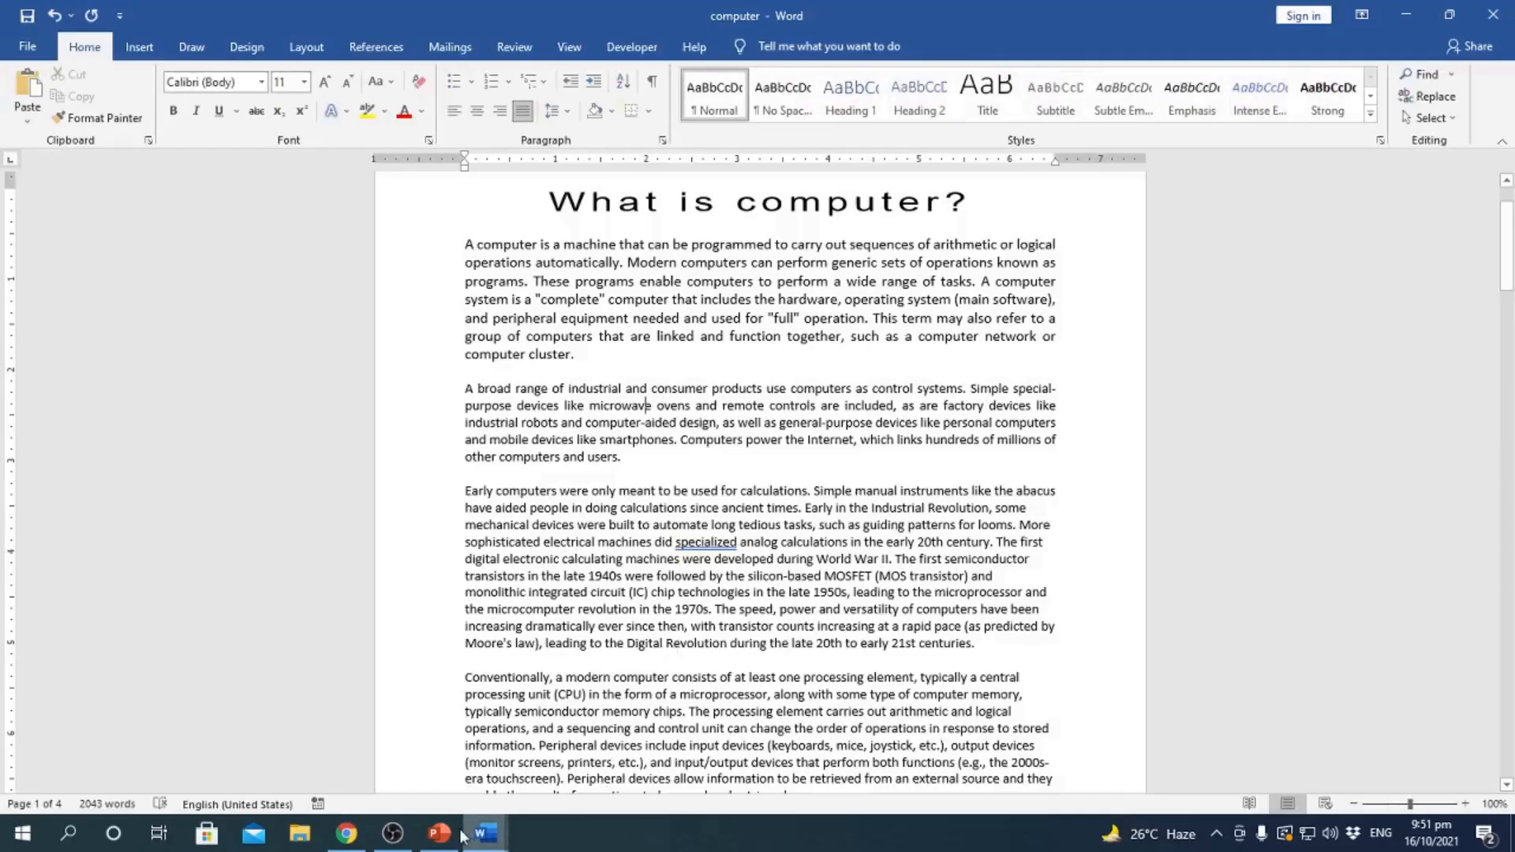
{"action": "mouse_move", "coordinate": [485, 832]}
{"action": "left_click", "coordinate": [371, 750]}
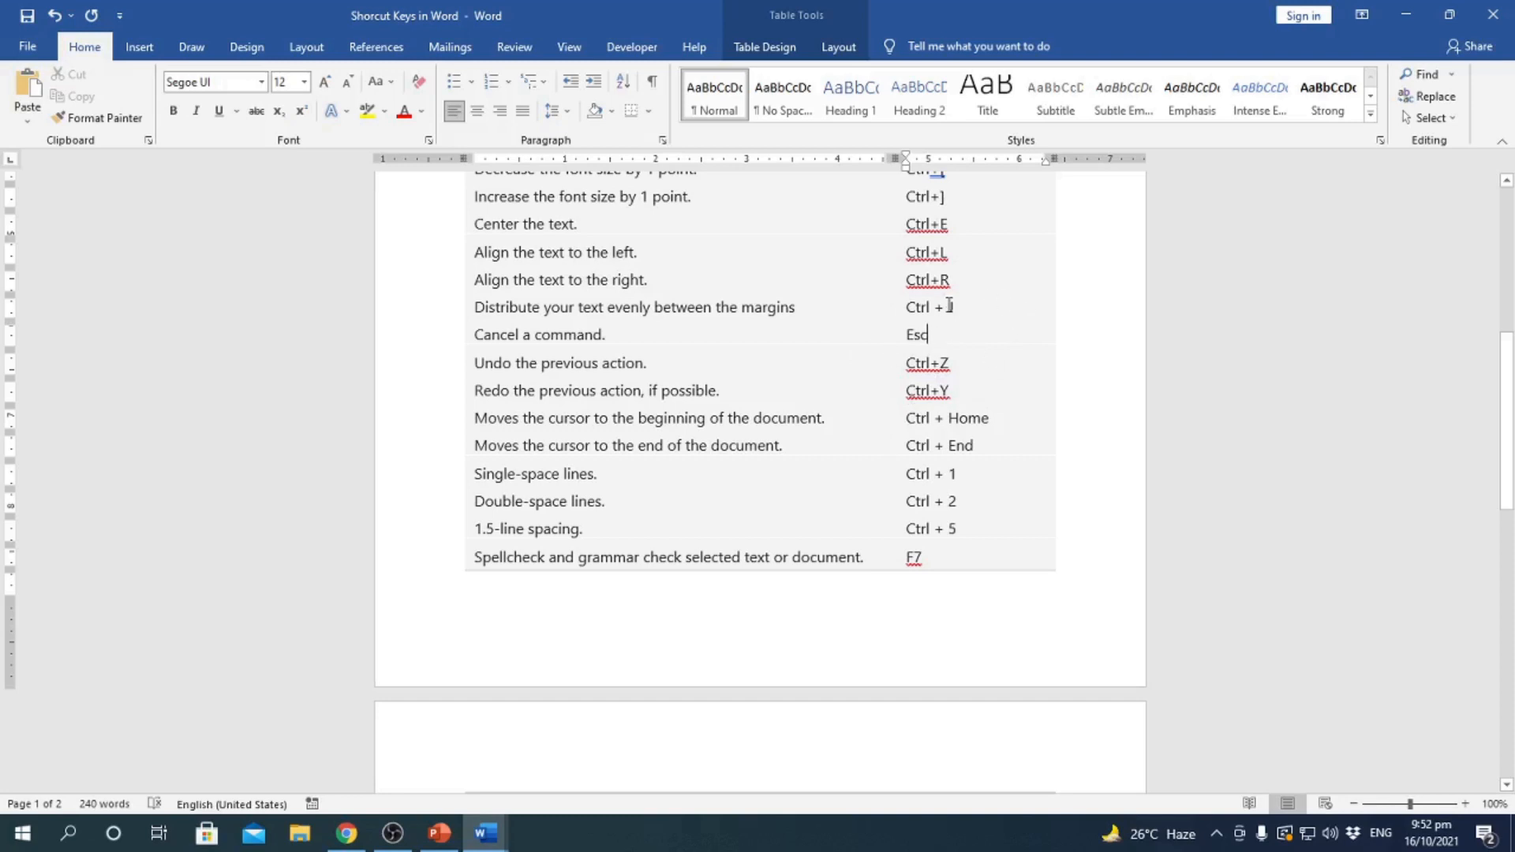
- Left-align the whole first paragraph of the computer document and undo that alignment change
{"action": "mouse_move", "coordinate": [485, 833]}
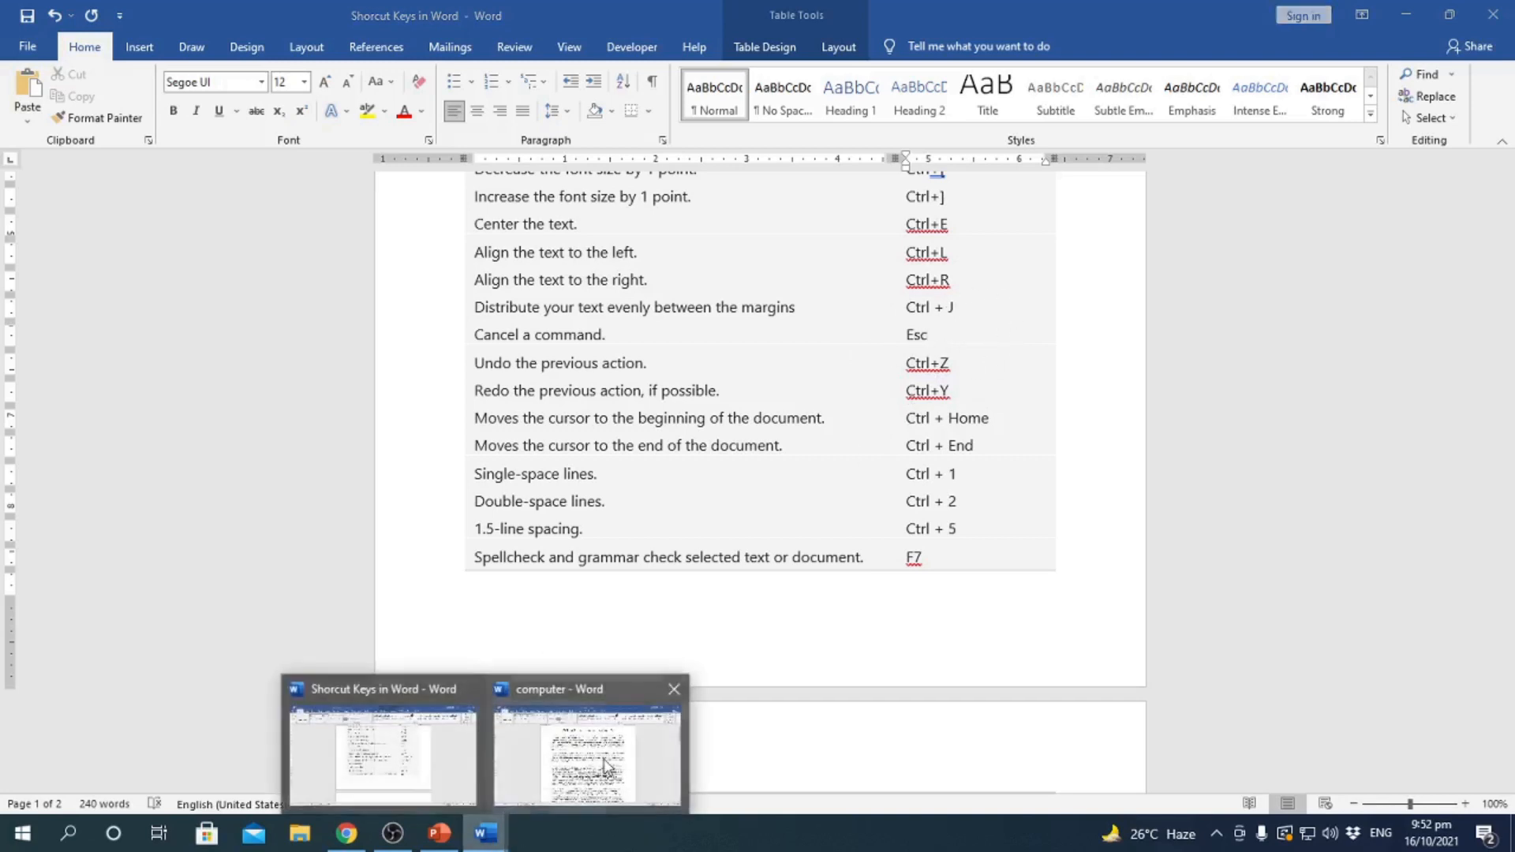
{"action": "left_click", "coordinate": [600, 761]}
{"action": "left_click", "coordinate": [521, 263]}
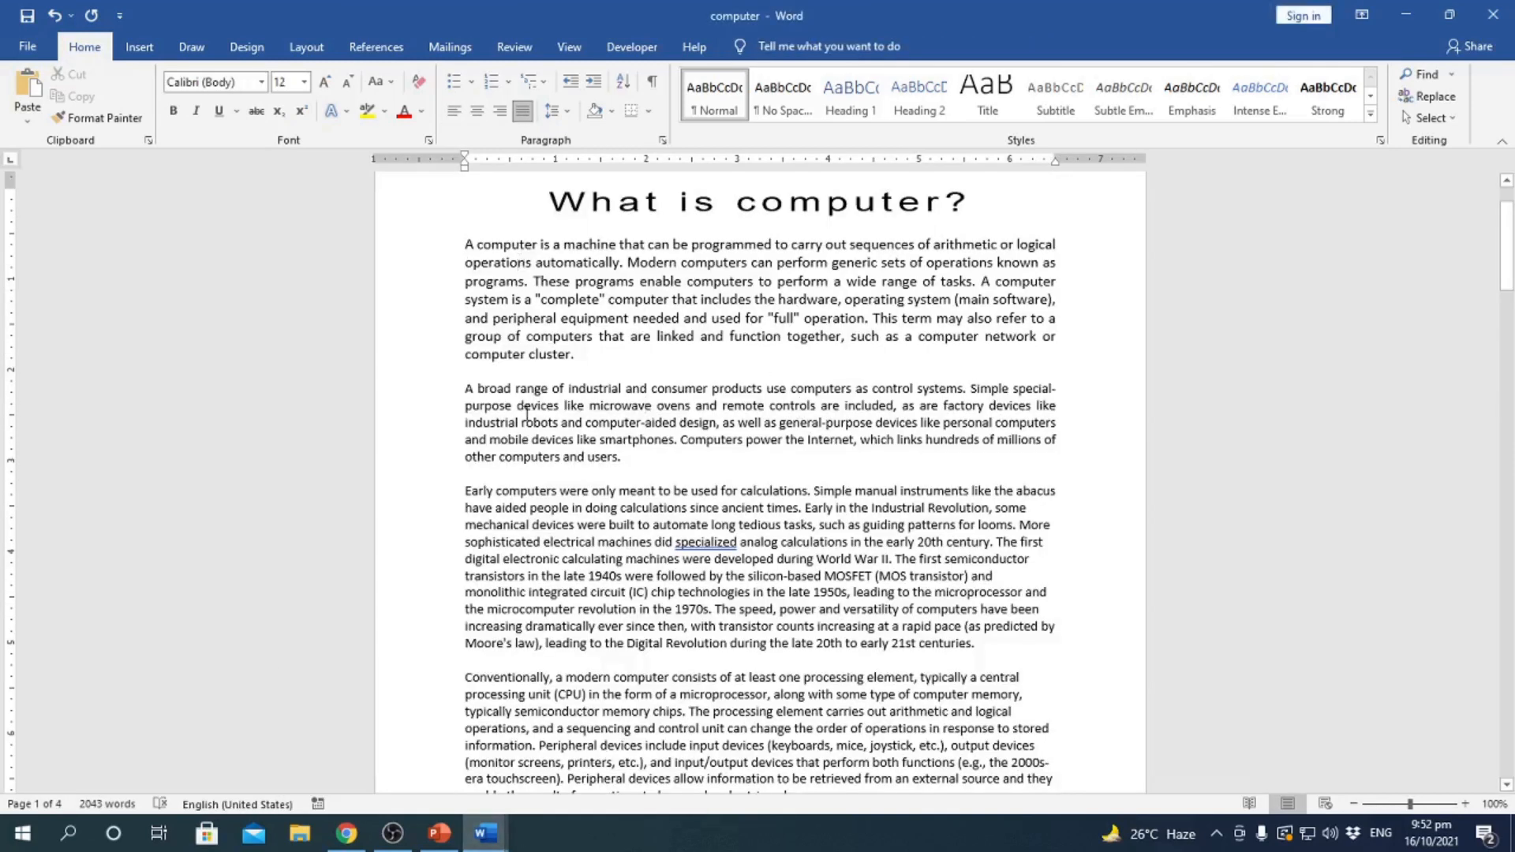
{"action": "left_click_drag", "start_coordinate": [464, 244], "coordinate": [638, 360]}
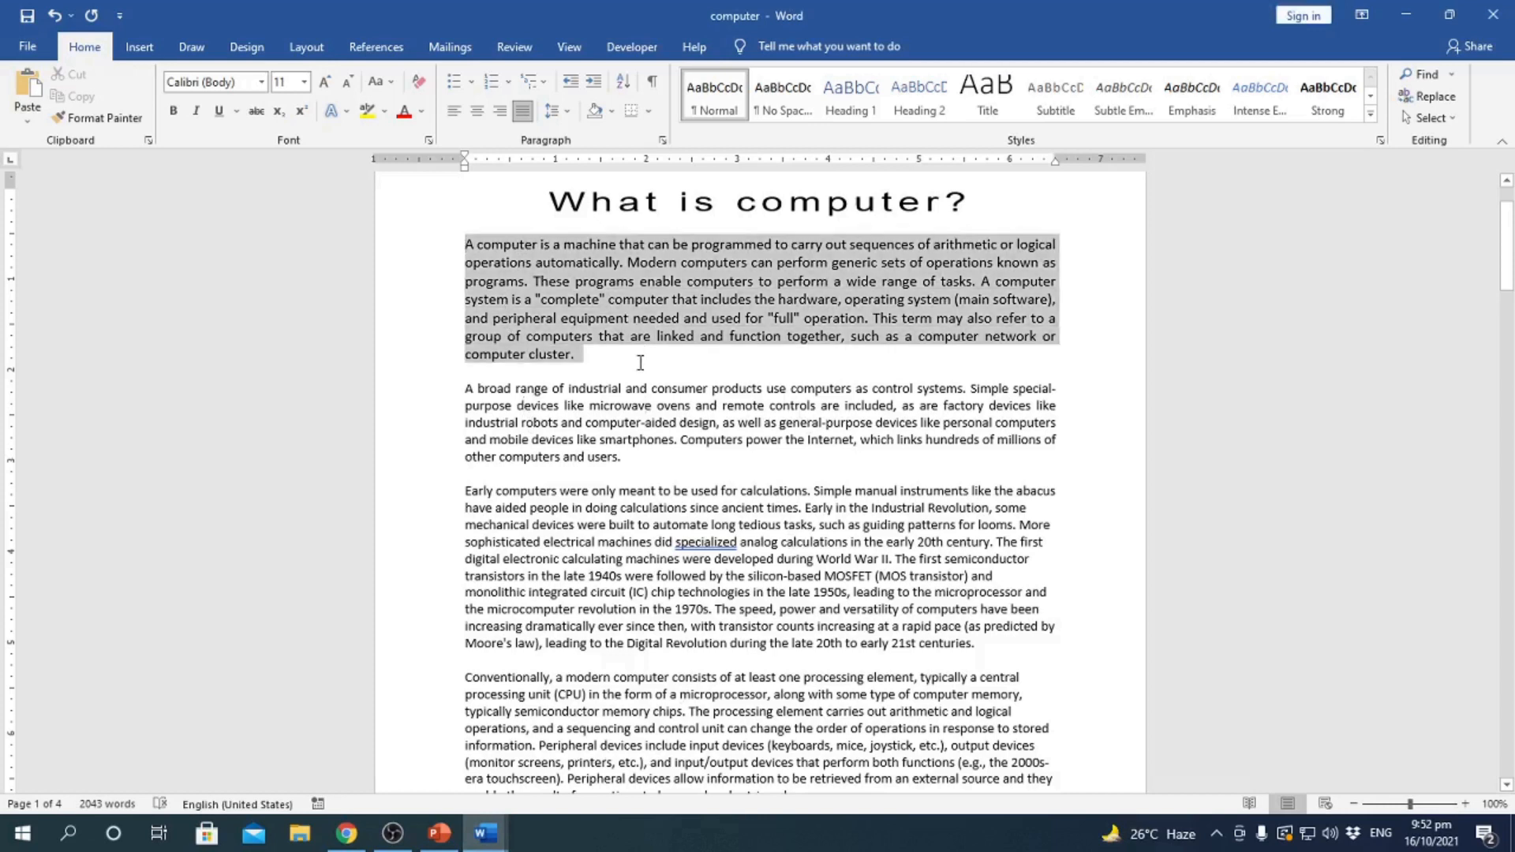
{"action": "left_click", "coordinate": [453, 110]}
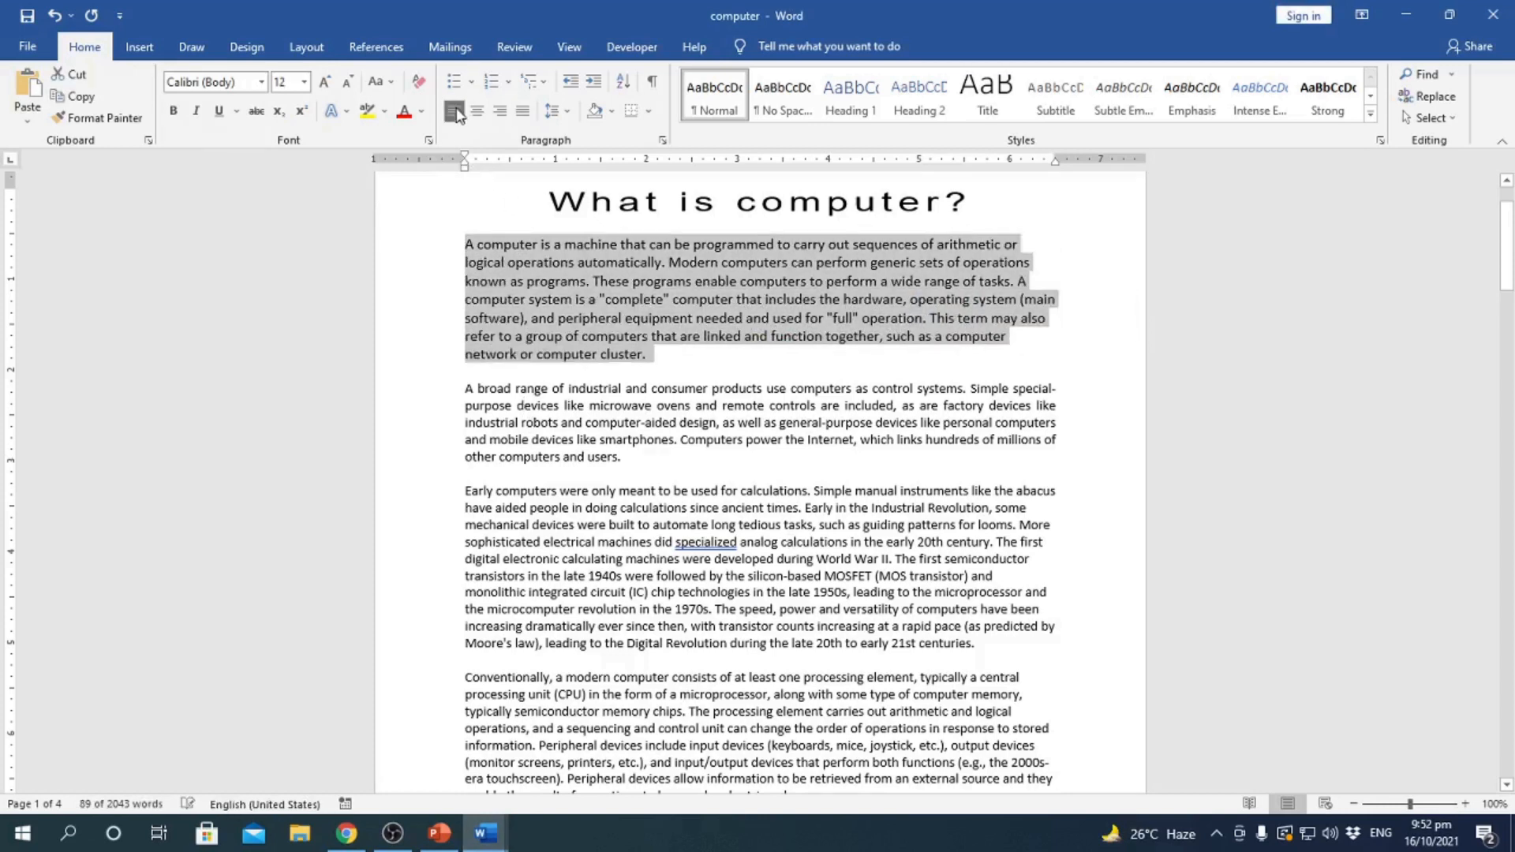
{"action": "left_click", "coordinate": [590, 318]}
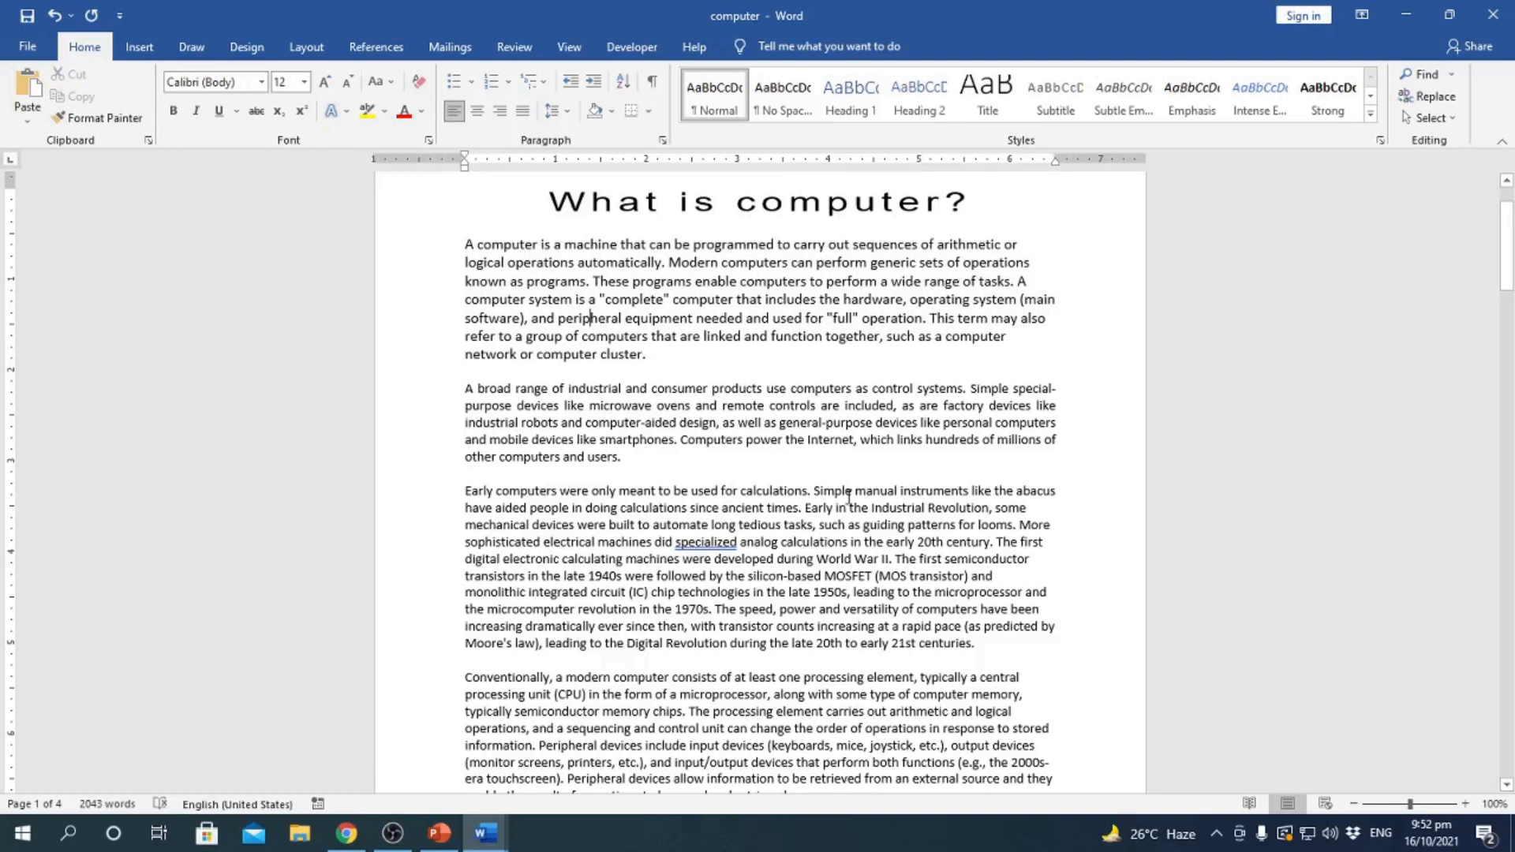
{"action": "key", "text": "ctrl+z"}
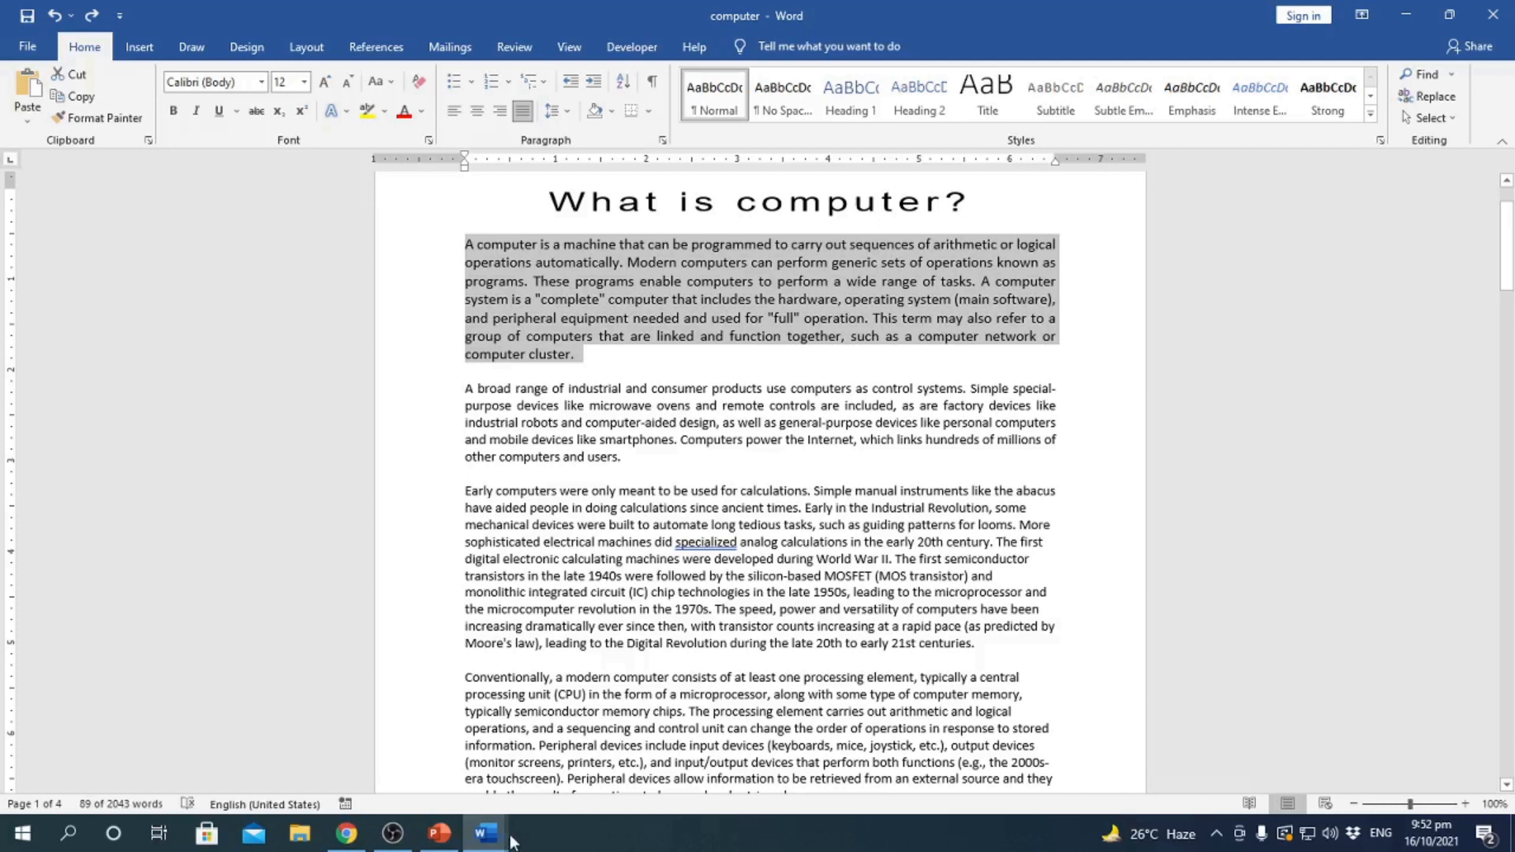
- Return to the Shorcut Keys in Word list and highlight the rows for undoing and redoing the previous action
{"action": "left_click", "coordinate": [774, 543]}
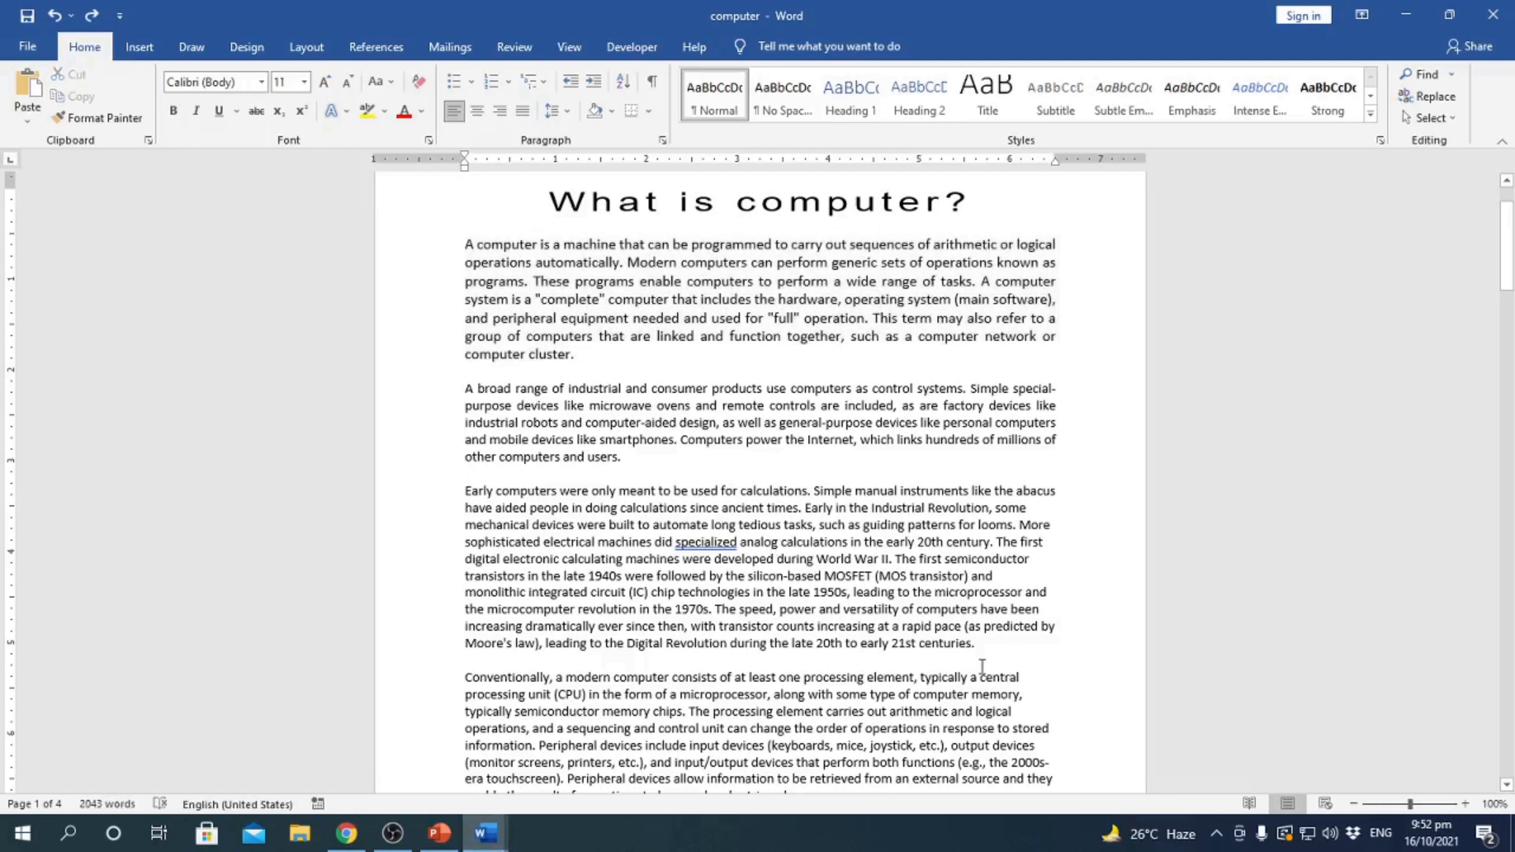
{"action": "mouse_move", "coordinate": [485, 833]}
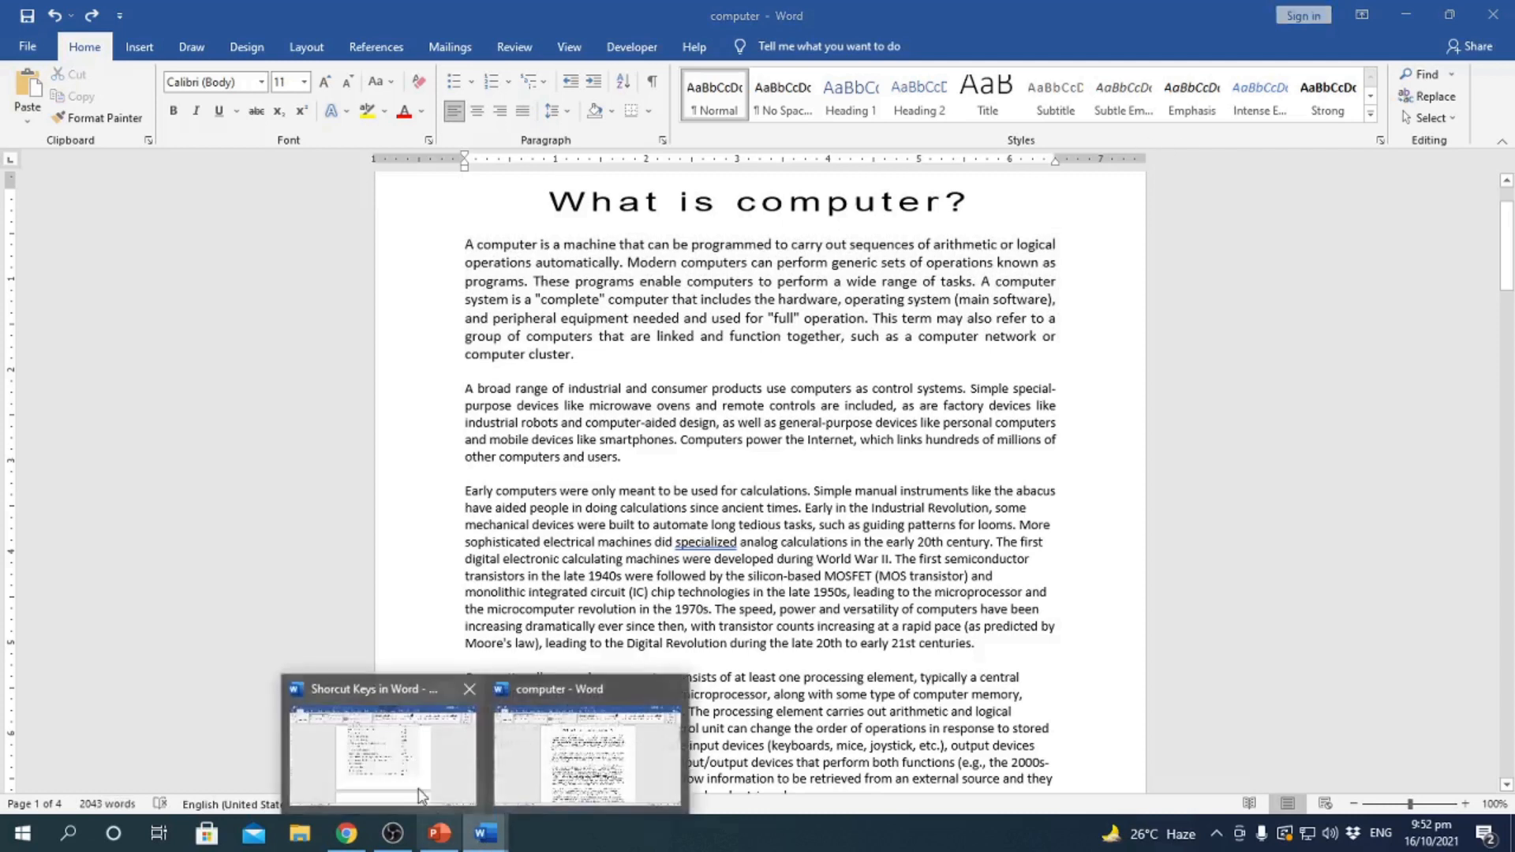
{"action": "left_click", "coordinate": [616, 813]}
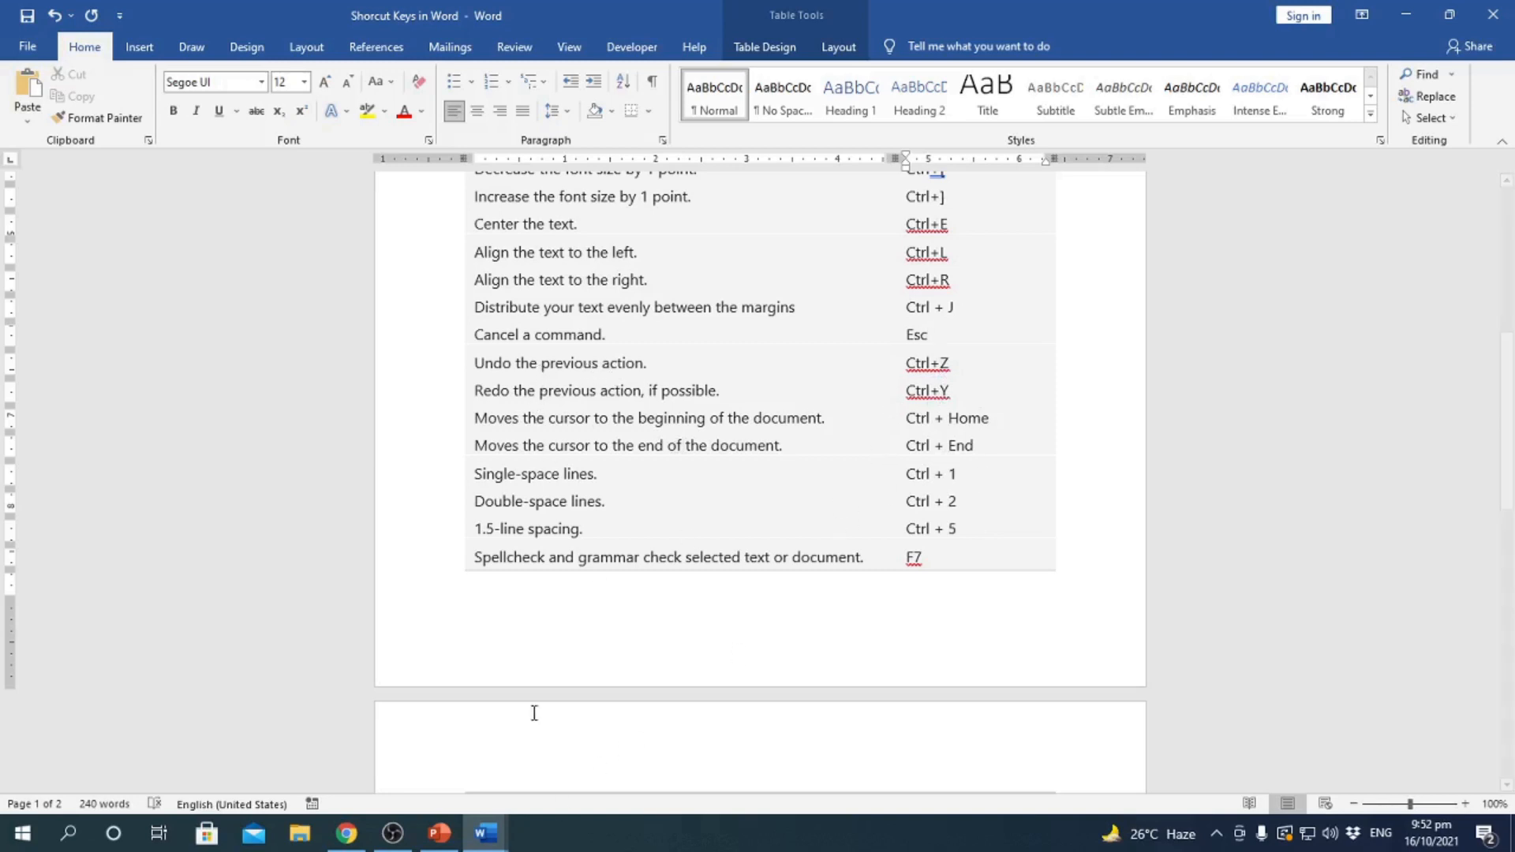
{"action": "left_click_drag", "start_coordinate": [663, 369], "coordinate": [970, 387]}
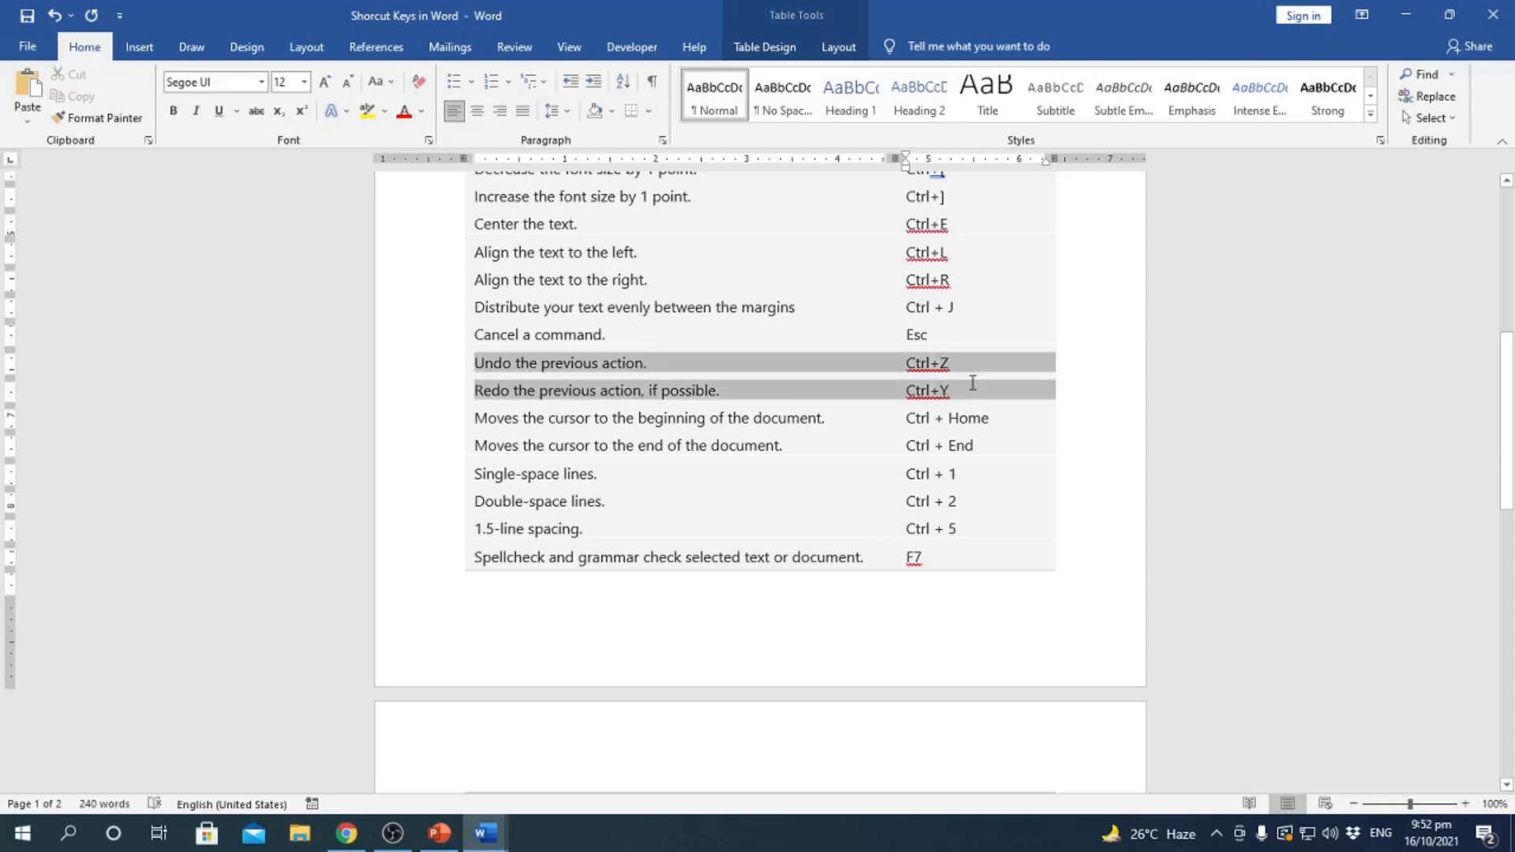
- Redo the left alignment of the first paragraph in the computer document and undo it again
{"action": "left_click", "coordinate": [485, 833]}
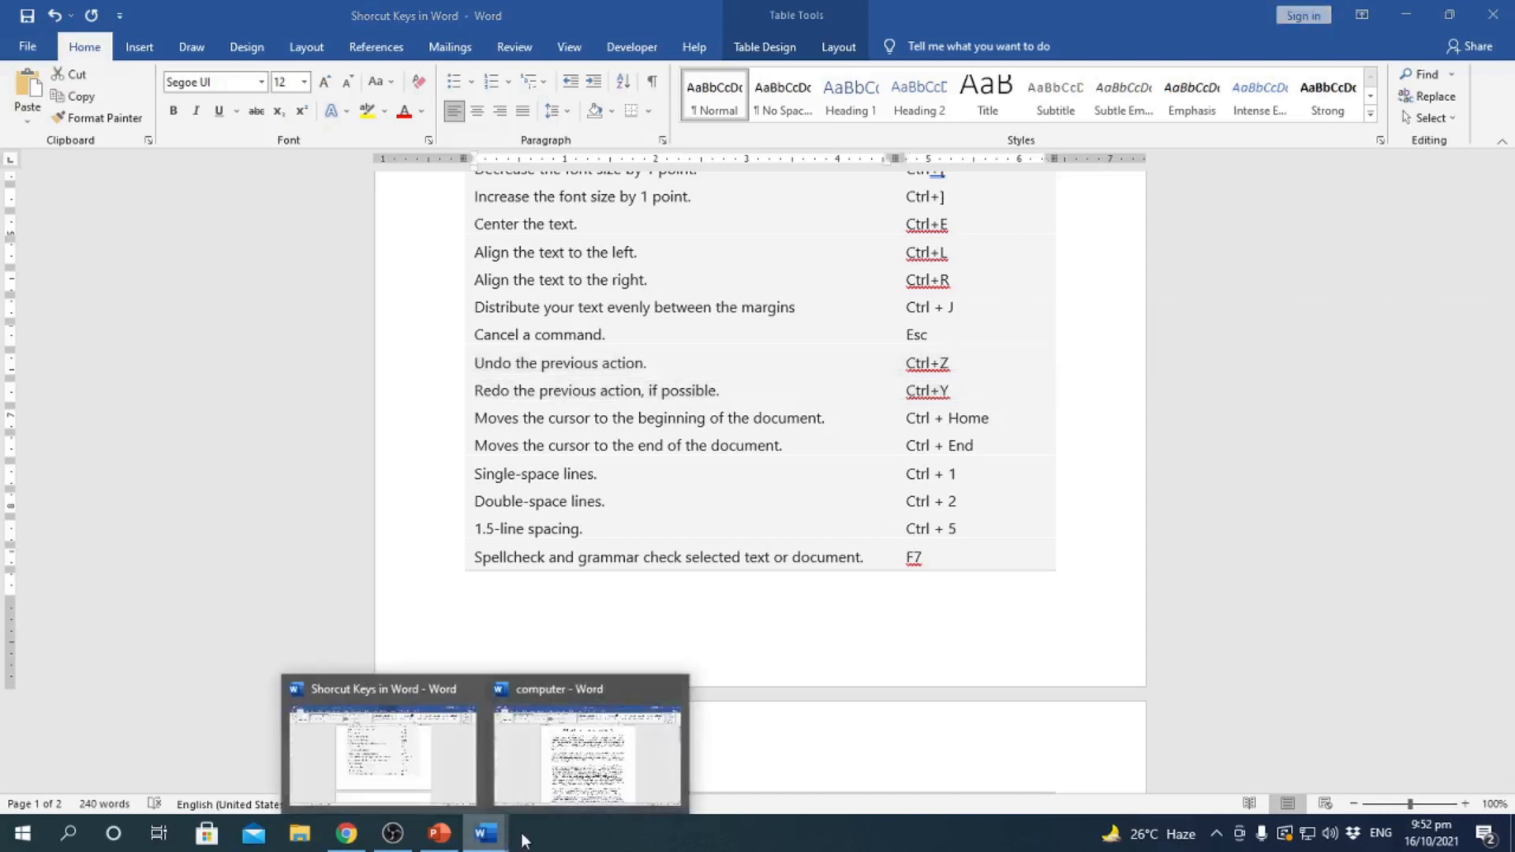
{"action": "left_click", "coordinate": [584, 757]}
{"action": "left_click_drag", "start_coordinate": [477, 243], "coordinate": [584, 355]}
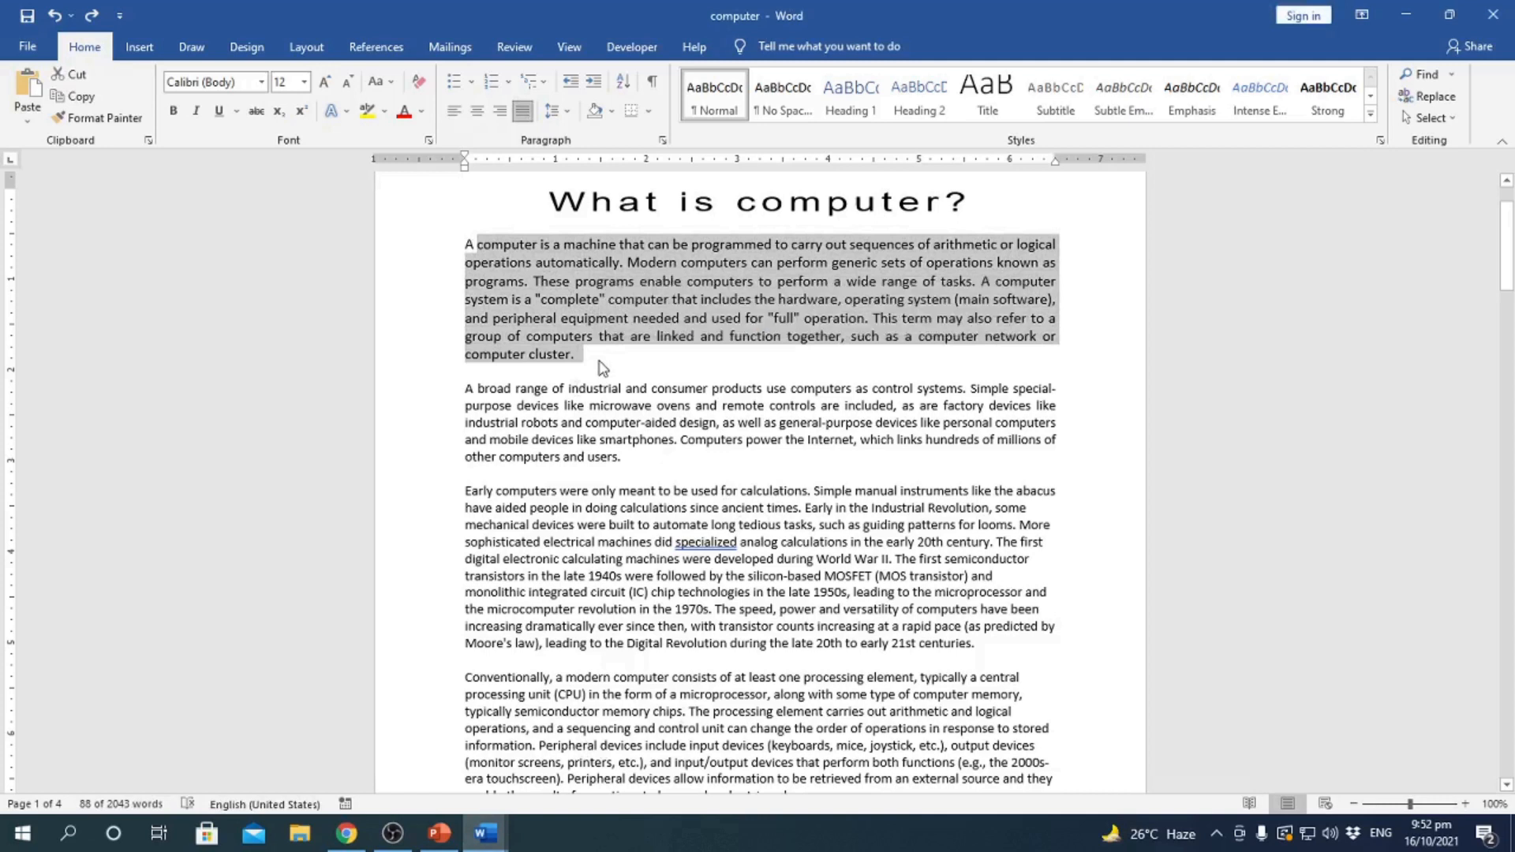
{"action": "key", "text": "ctrl+l"}
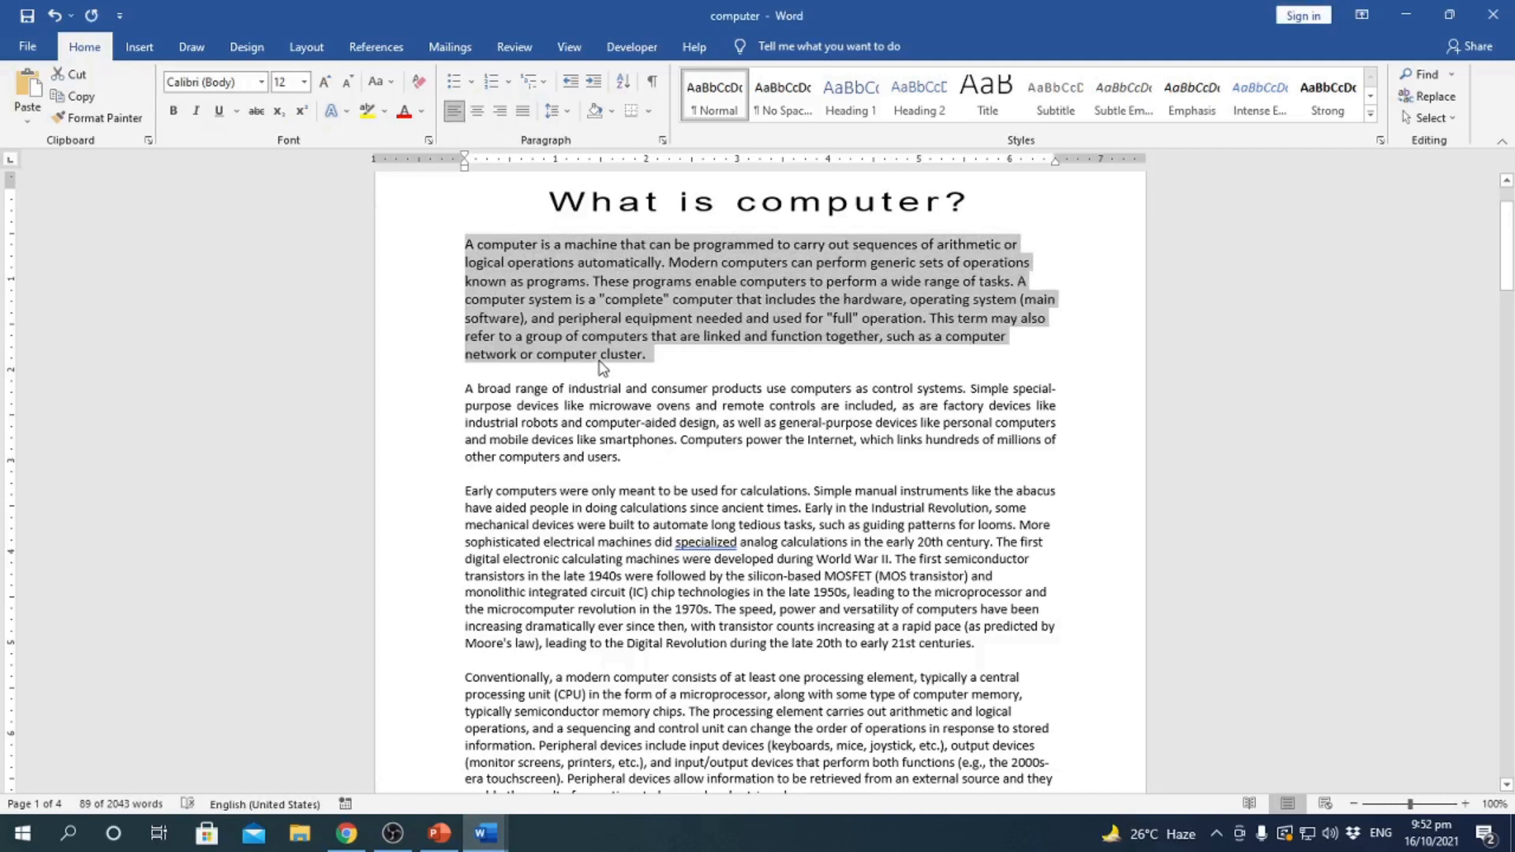
{"action": "key", "text": "ctrl+j"}
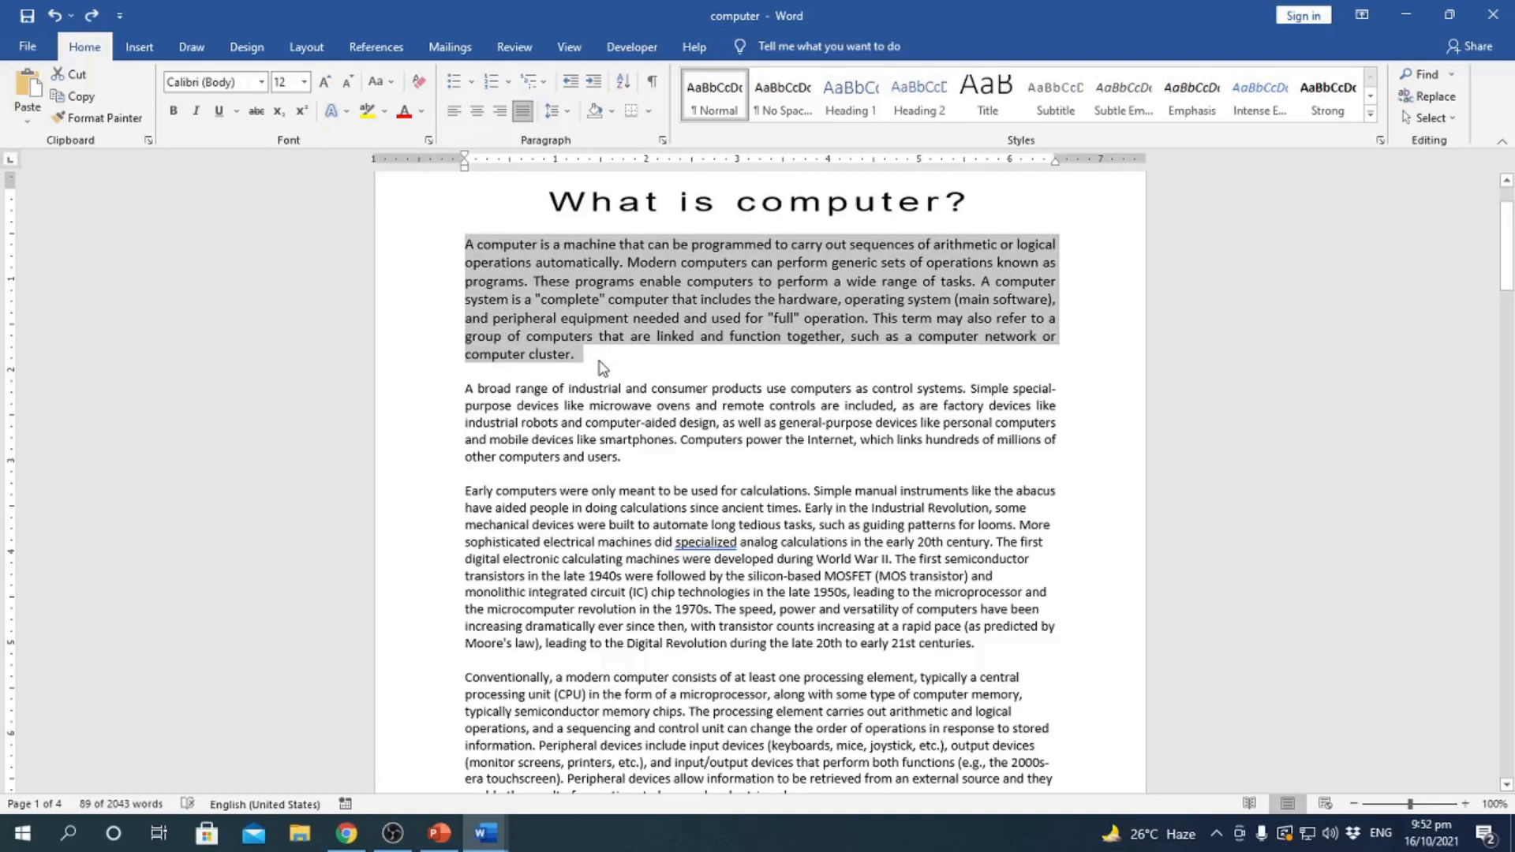
{"action": "left_click", "coordinate": [664, 318]}
{"action": "scroll", "coordinate": [681, 444], "scroll_direction": "up", "scroll_amount": 1}
{"action": "scroll", "coordinate": [681, 444], "scroll_direction": "up", "scroll_amount": 1}
{"action": "left_click", "coordinate": [568, 347]}
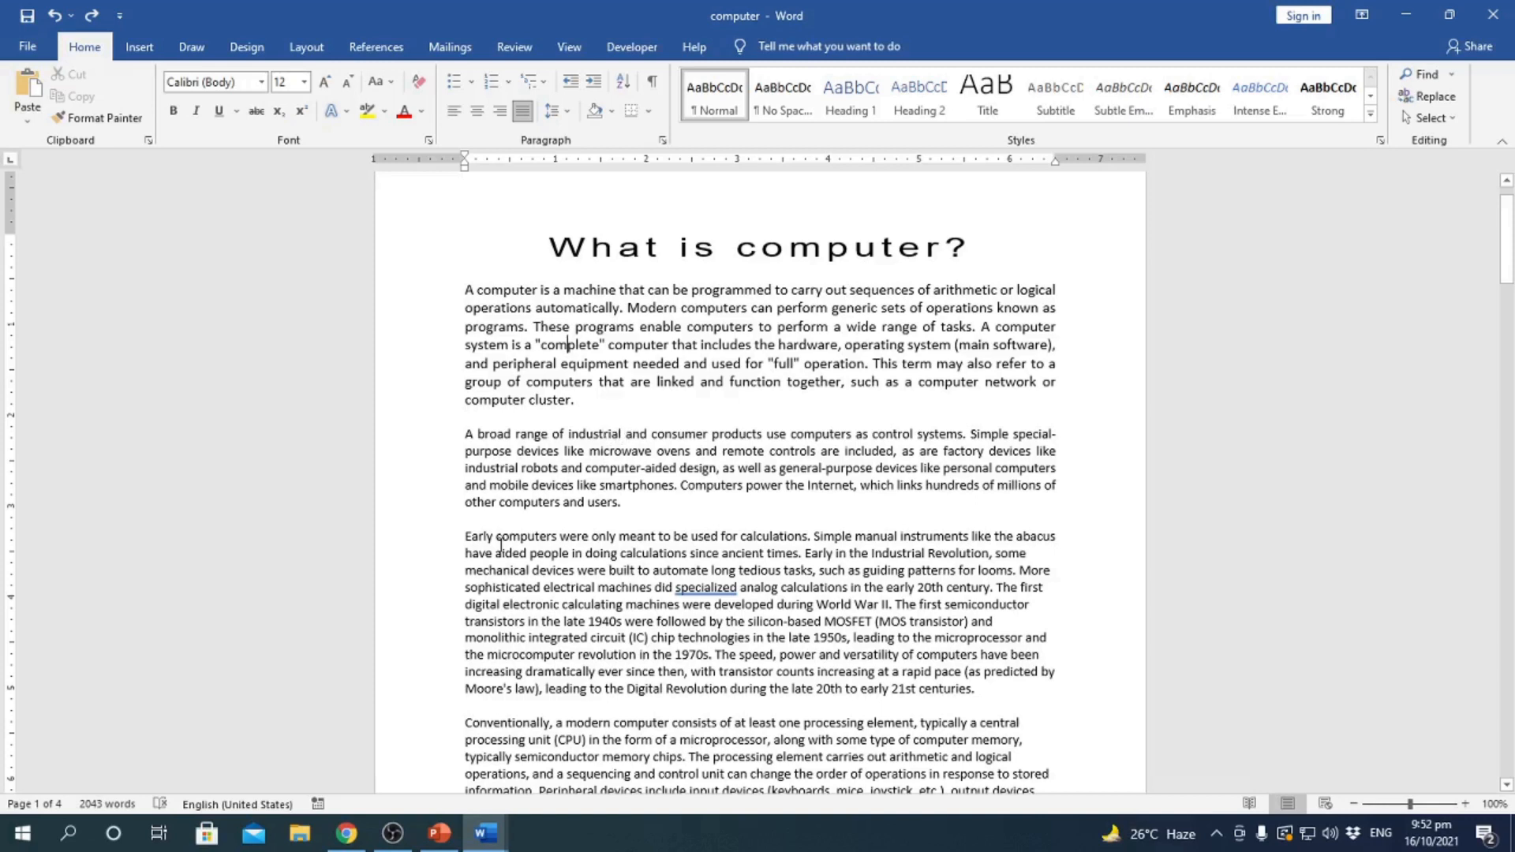
- Check the Shorcut Keys in Word entries for moving the cursor to the beginning and the end of the document
{"action": "left_click", "coordinate": [485, 834]}
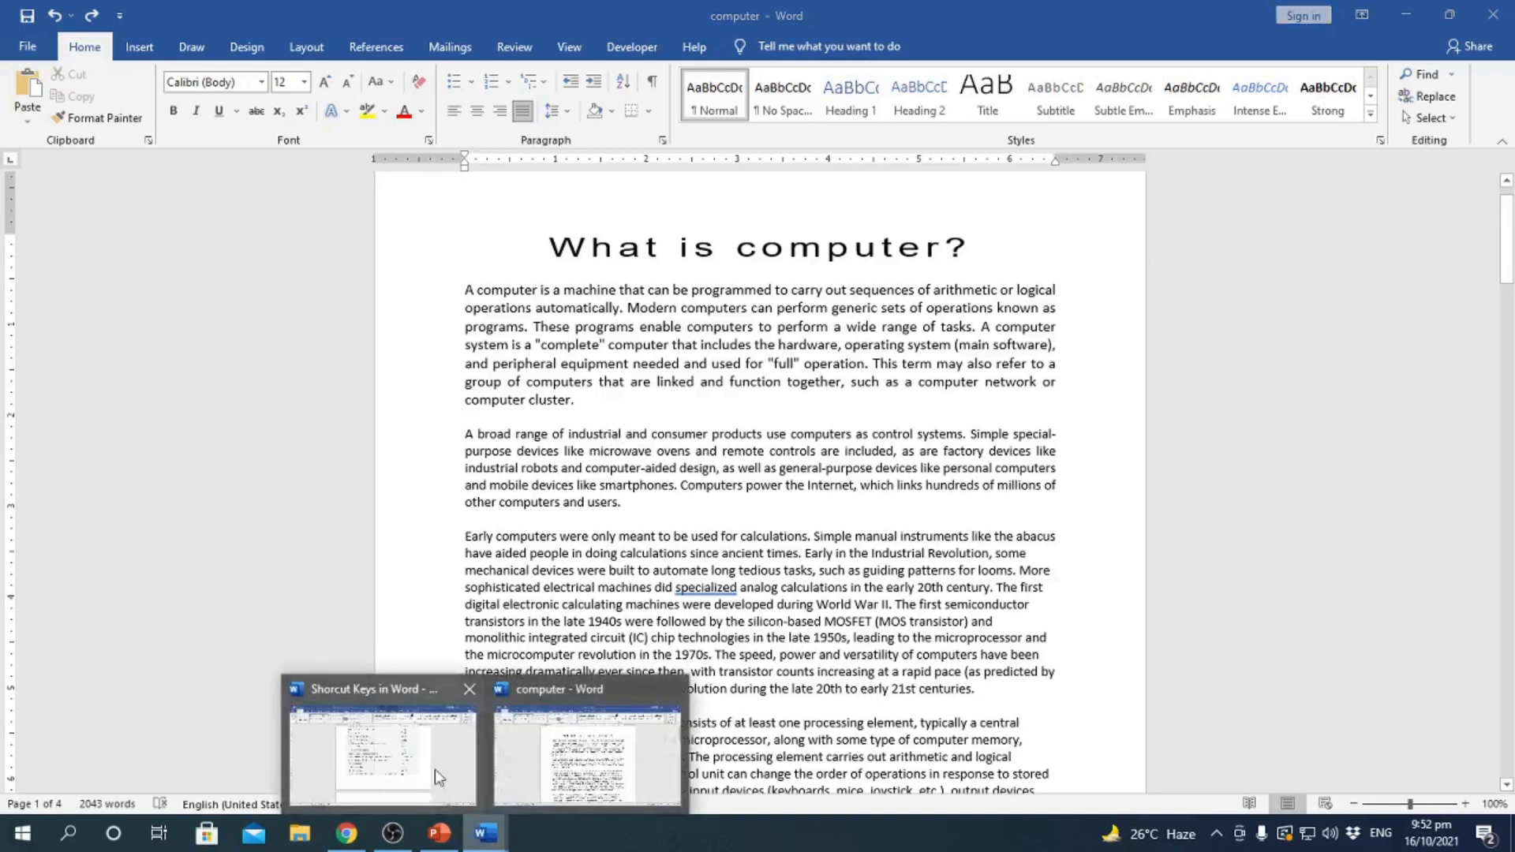
{"action": "left_click", "coordinate": [351, 748]}
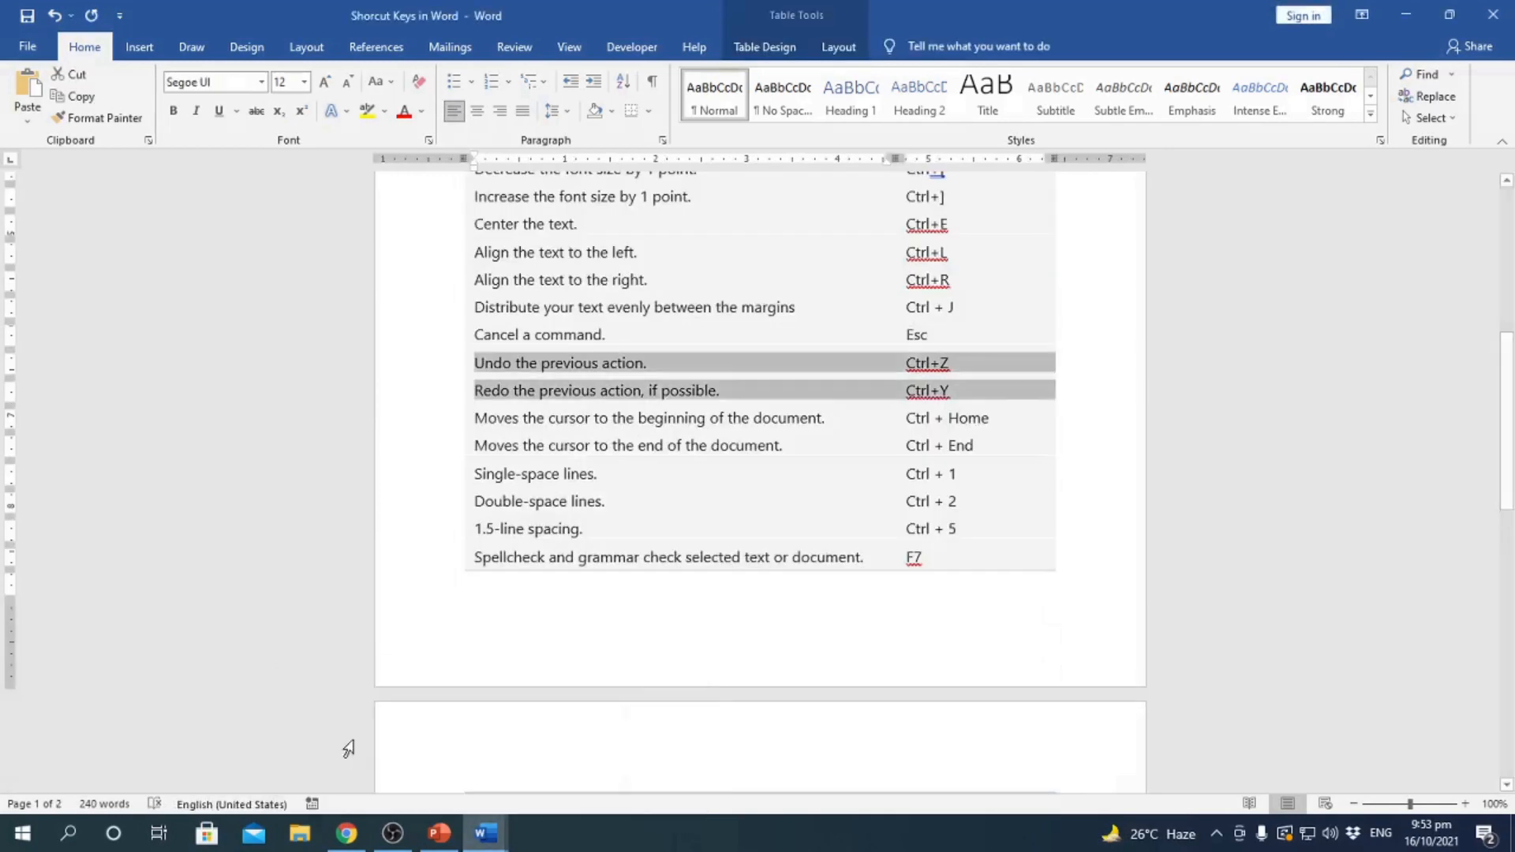
{"action": "left_click", "coordinate": [772, 419]}
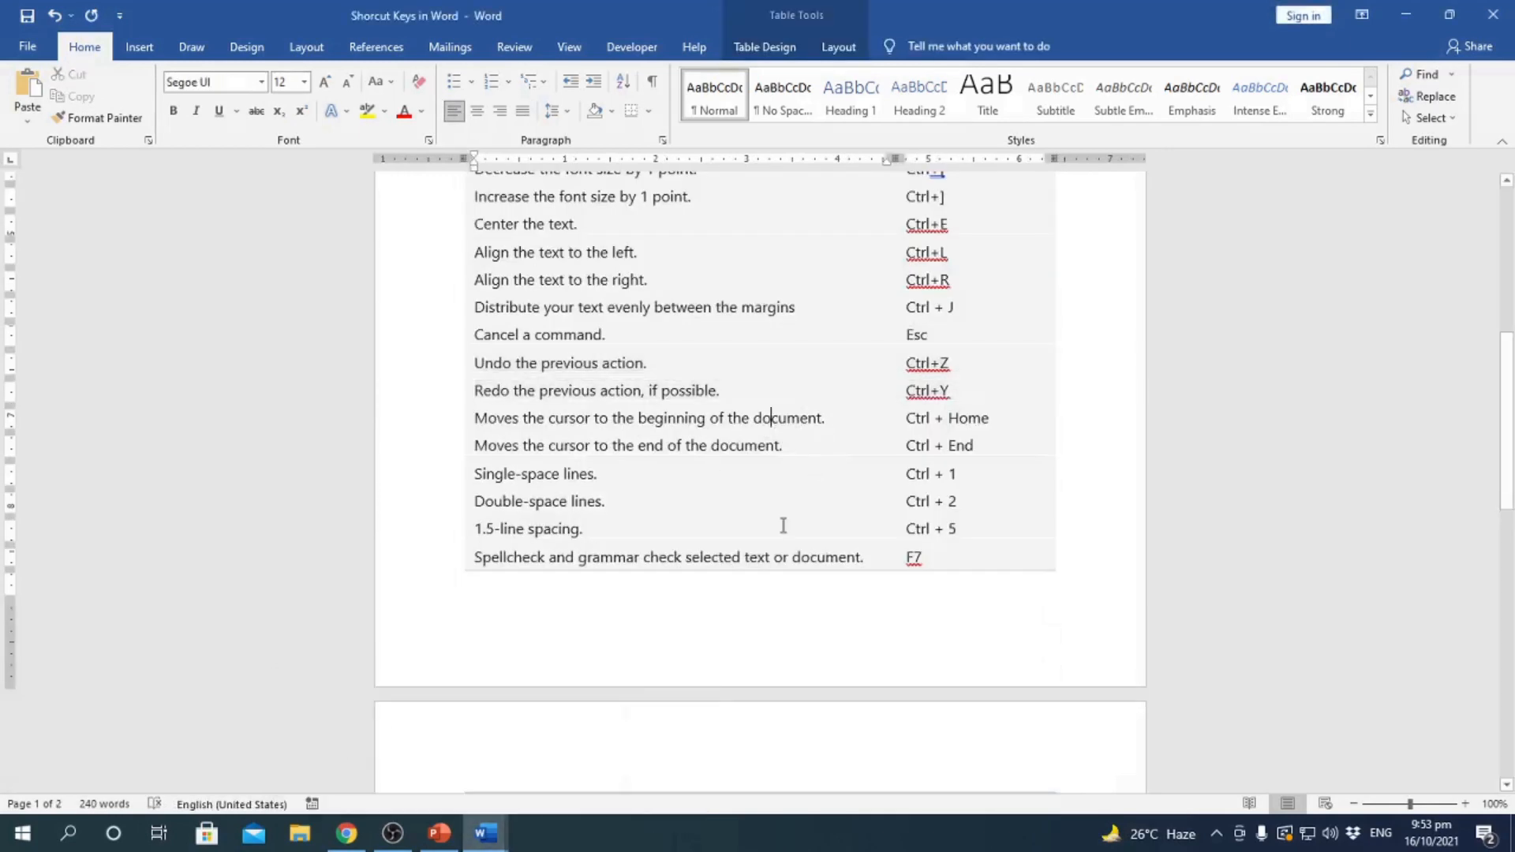
{"action": "left_click", "coordinate": [486, 834]}
{"action": "left_click", "coordinate": [602, 769]}
{"action": "left_click", "coordinate": [485, 834]}
{"action": "left_click", "coordinate": [423, 770]}
{"action": "left_click", "coordinate": [979, 425]}
{"action": "left_click", "coordinate": [965, 445]}
{"action": "scroll", "coordinate": [941, 454], "scroll_direction": "down", "scroll_amount": 1}
{"action": "scroll", "coordinate": [938, 461], "scroll_direction": "up", "scroll_amount": 1}
- Place the cursor in a paragraph partway through the computer document and jump from there to the document's end
{"action": "left_click", "coordinate": [485, 835]}
{"action": "left_click", "coordinate": [560, 784]}
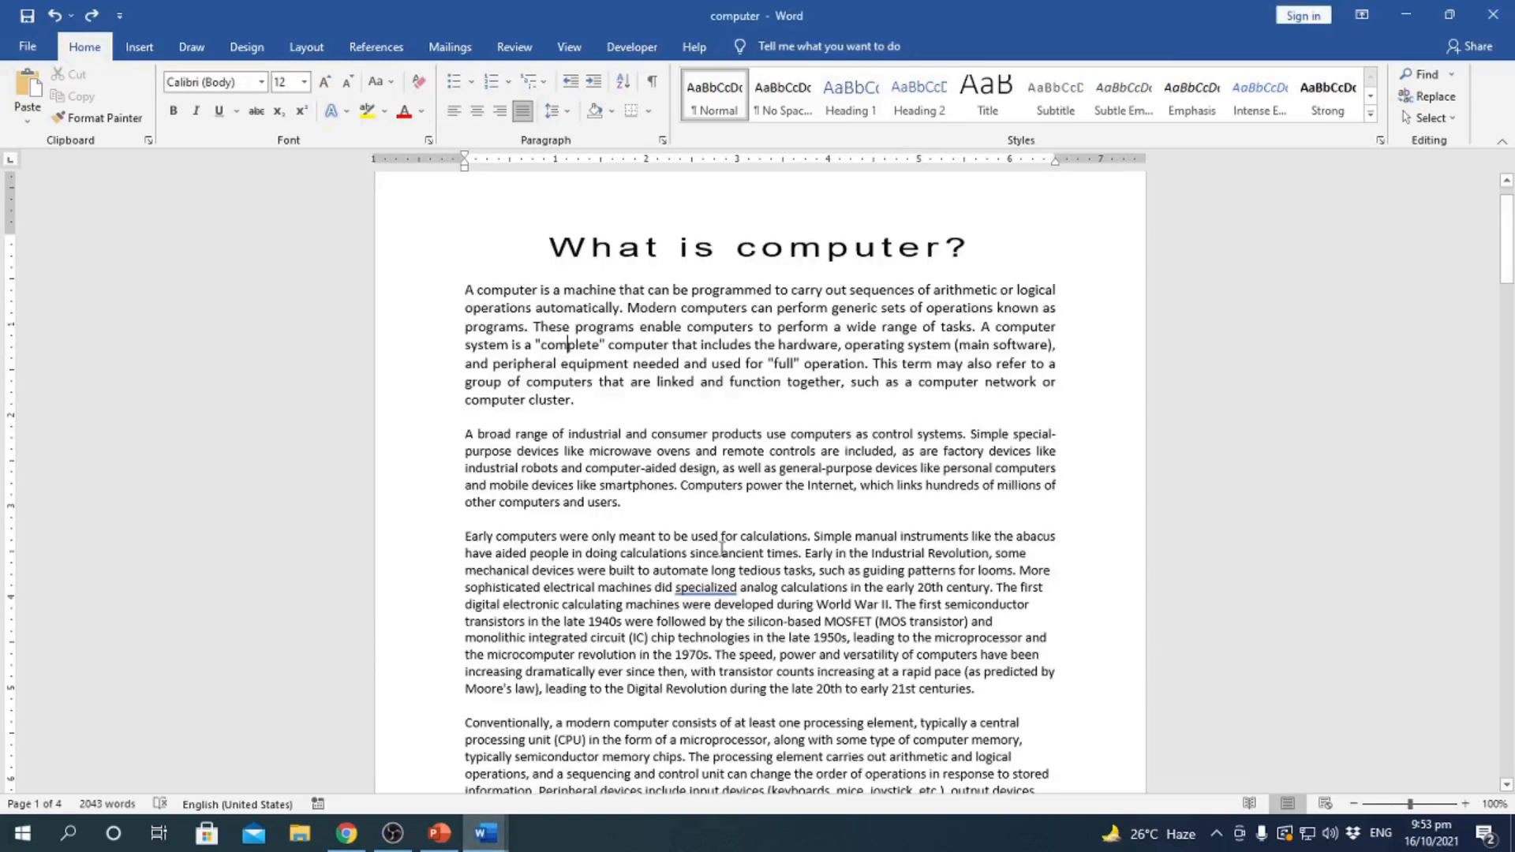
{"action": "scroll", "coordinate": [716, 687], "scroll_direction": "down", "scroll_amount": 9}
{"action": "scroll", "coordinate": [715, 691], "scroll_direction": "up", "scroll_amount": 5}
{"action": "scroll", "coordinate": [715, 691], "scroll_direction": "down", "scroll_amount": 14}
{"action": "scroll", "coordinate": [715, 694], "scroll_direction": "down", "scroll_amount": 2}
{"action": "left_click", "coordinate": [681, 689]}
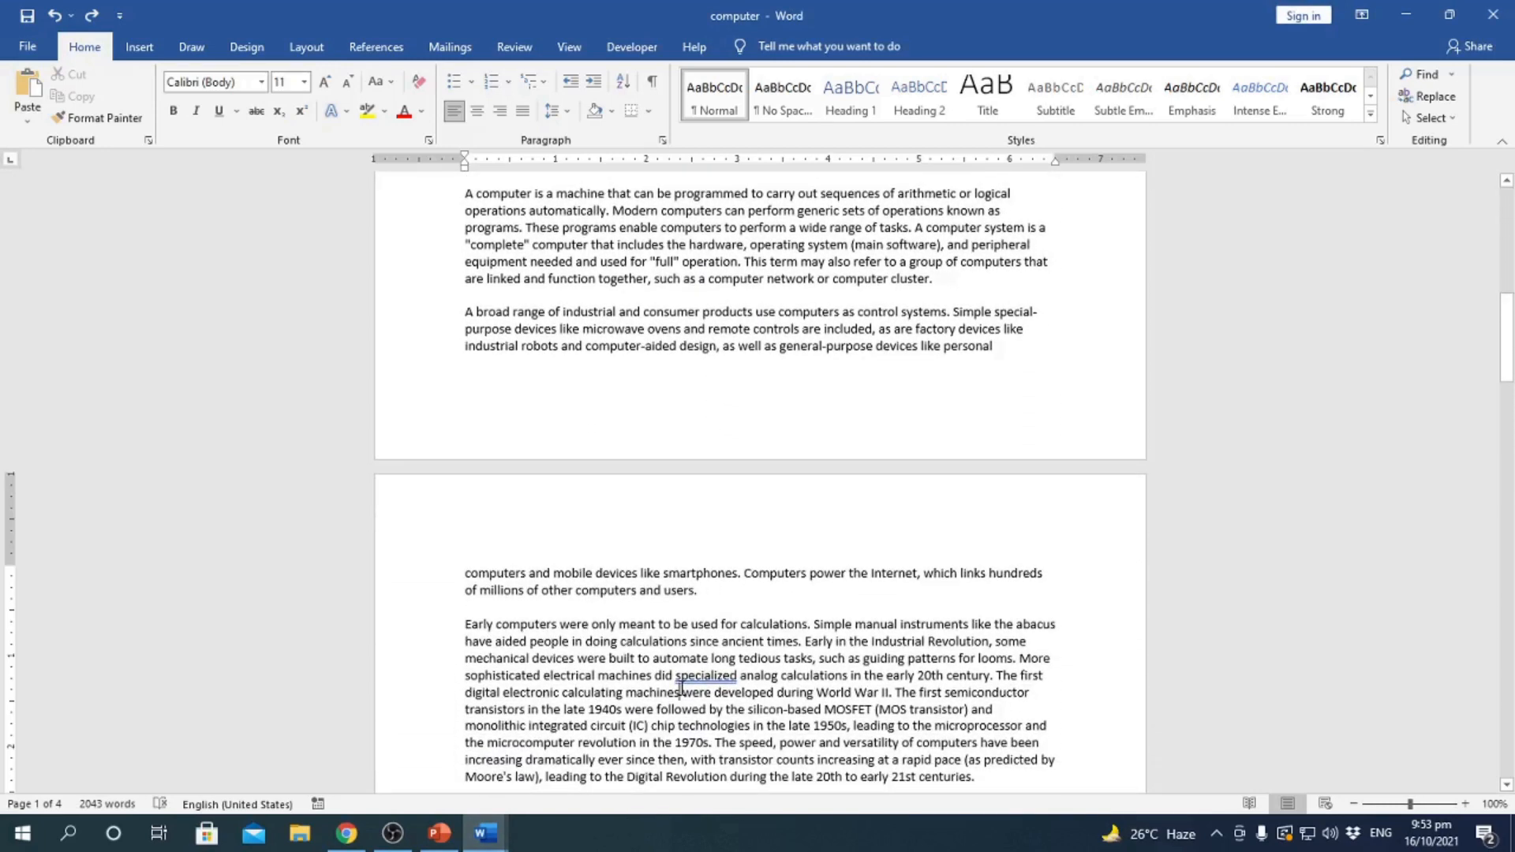
{"action": "key", "text": "ctrl+End"}
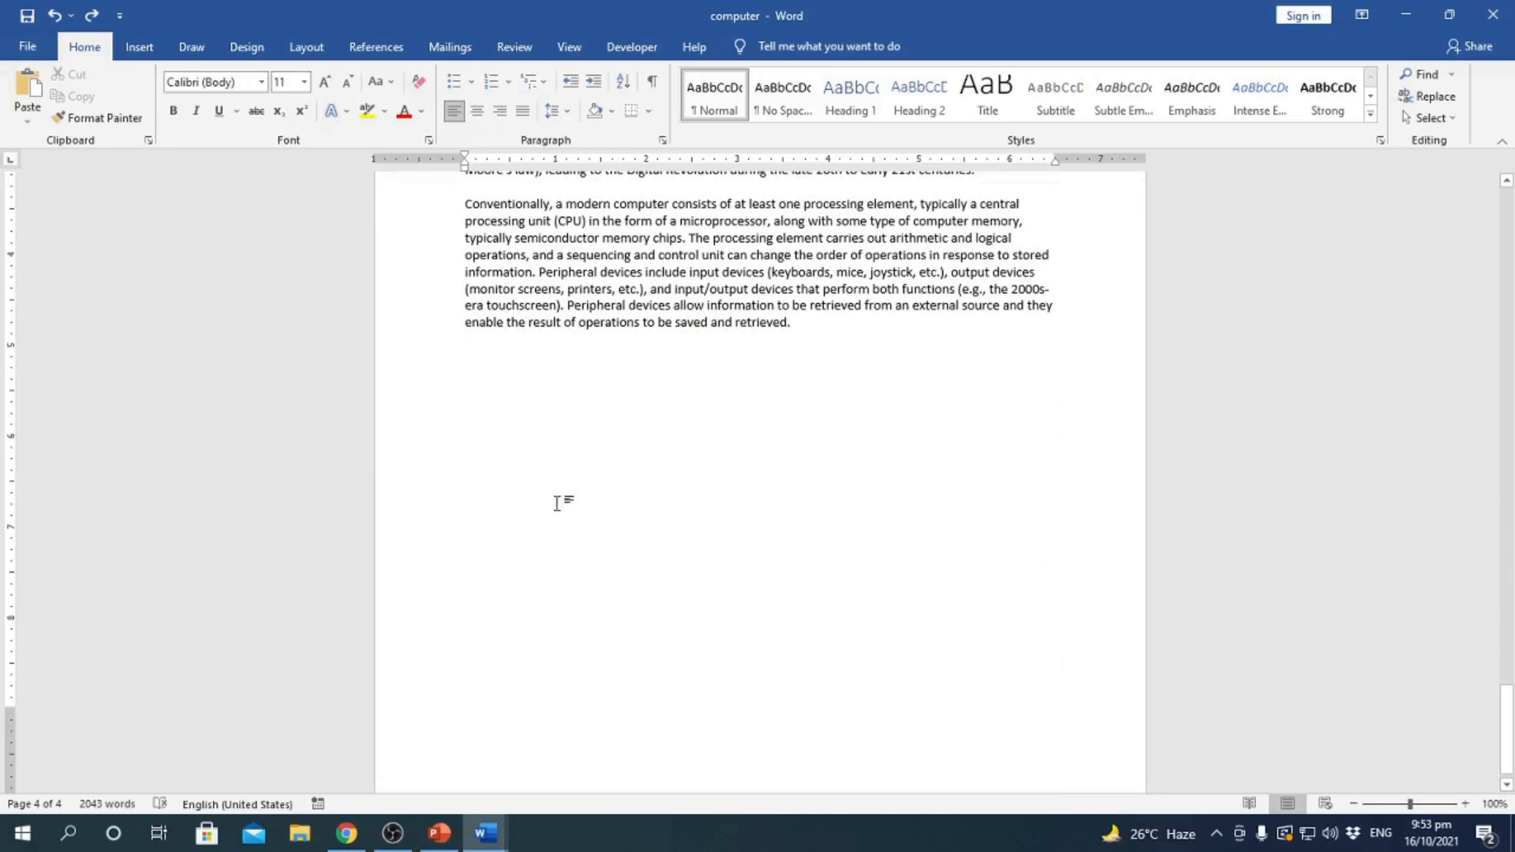
- Move the cursor to the beginning of the computer document and return to the Shorcut Keys in Word list
{"action": "scroll", "coordinate": [479, 514], "scroll_direction": "up", "scroll_amount": 1}
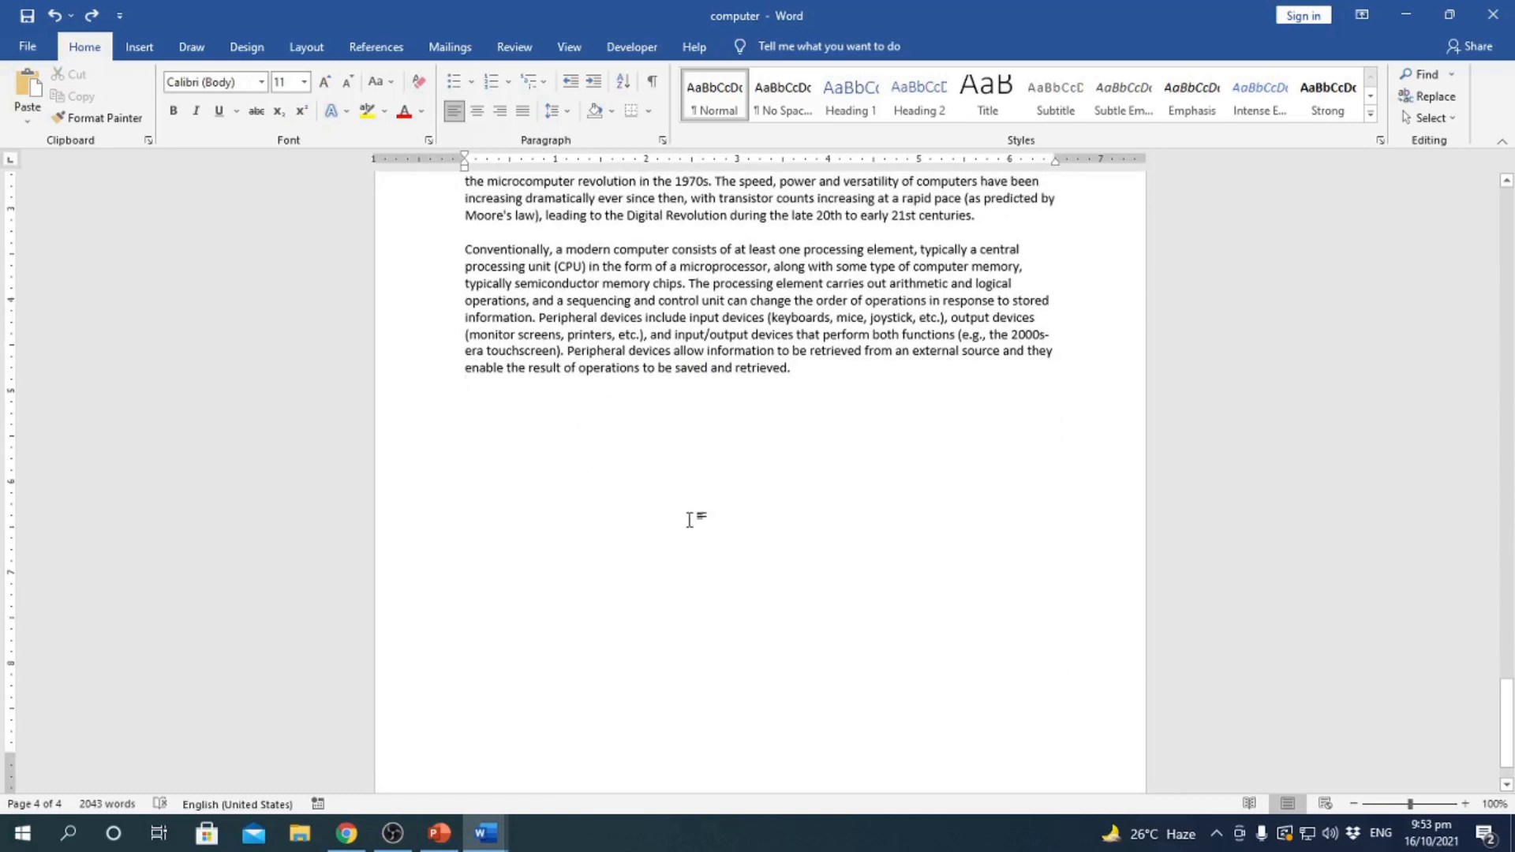
{"action": "scroll", "coordinate": [690, 520], "scroll_direction": "up", "scroll_amount": 12}
{"action": "scroll", "coordinate": [690, 520], "scroll_direction": "down", "scroll_amount": 13}
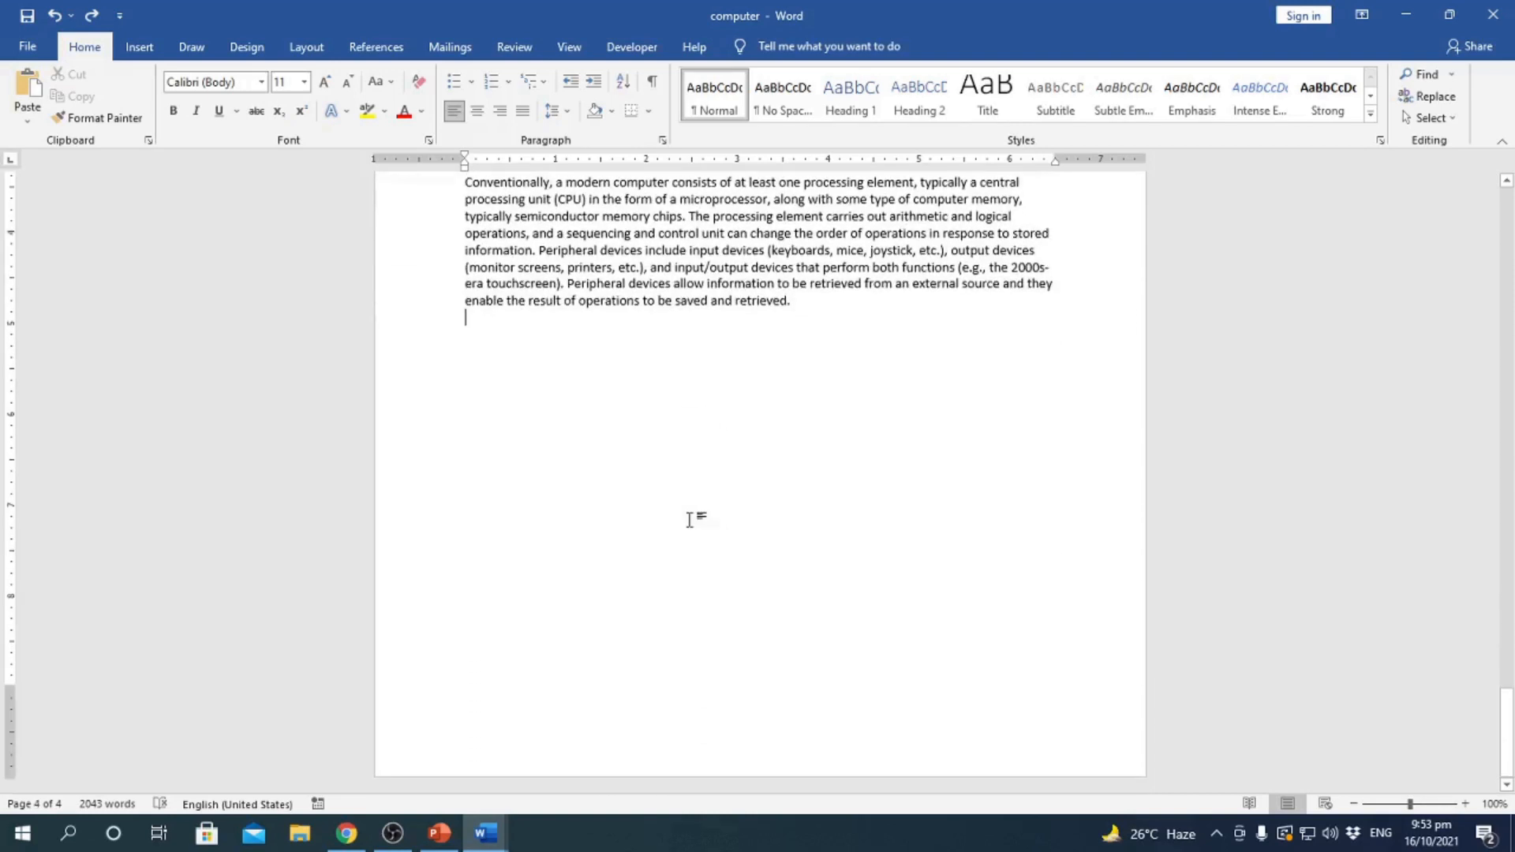
{"action": "key", "text": "ctrl+Home"}
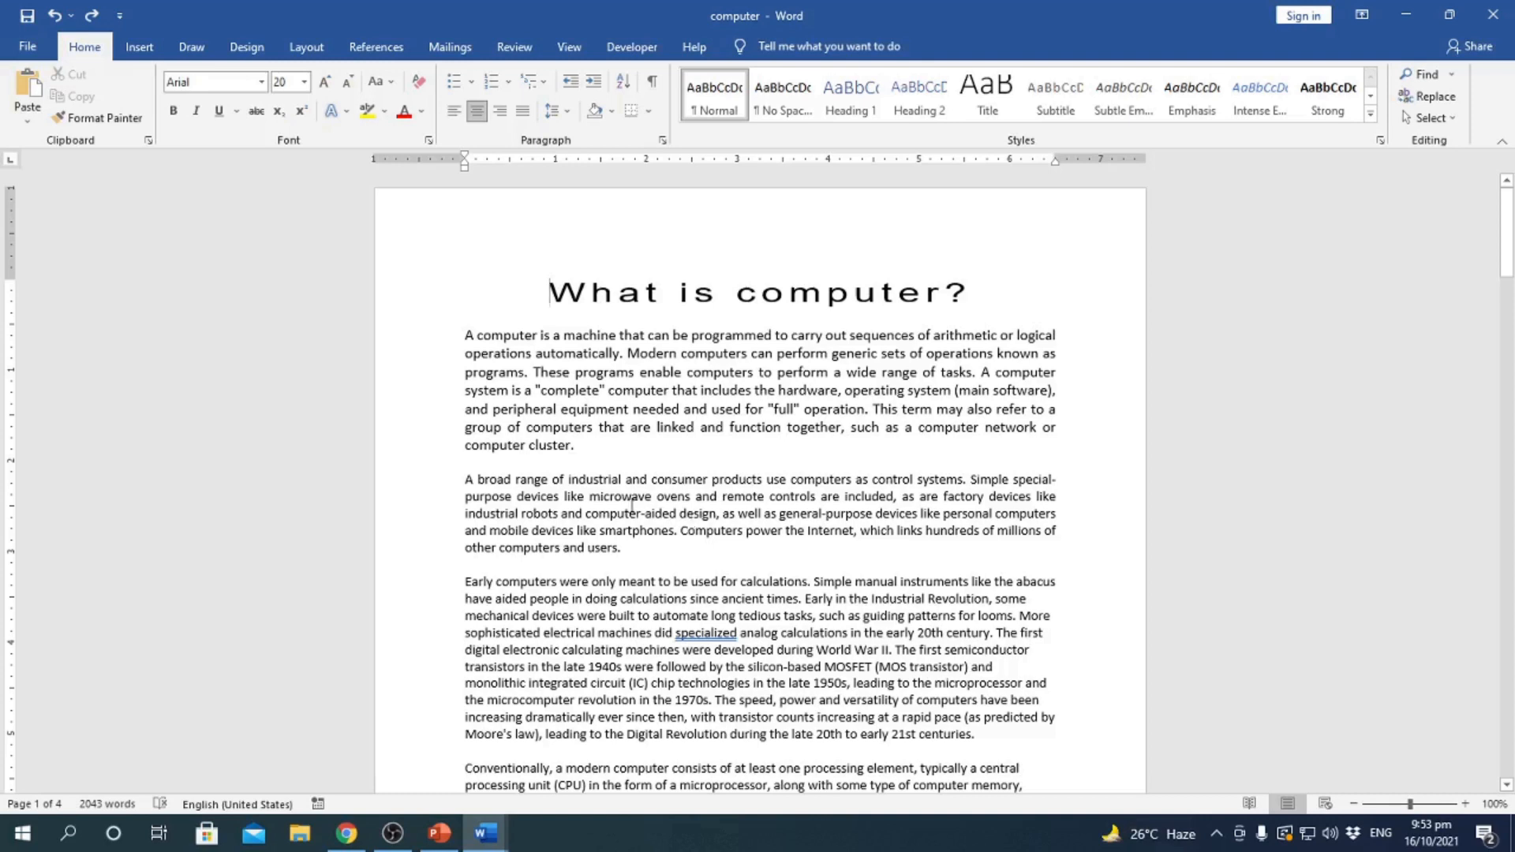
{"action": "mouse_move", "coordinate": [485, 833]}
{"action": "left_click", "coordinate": [464, 731]}
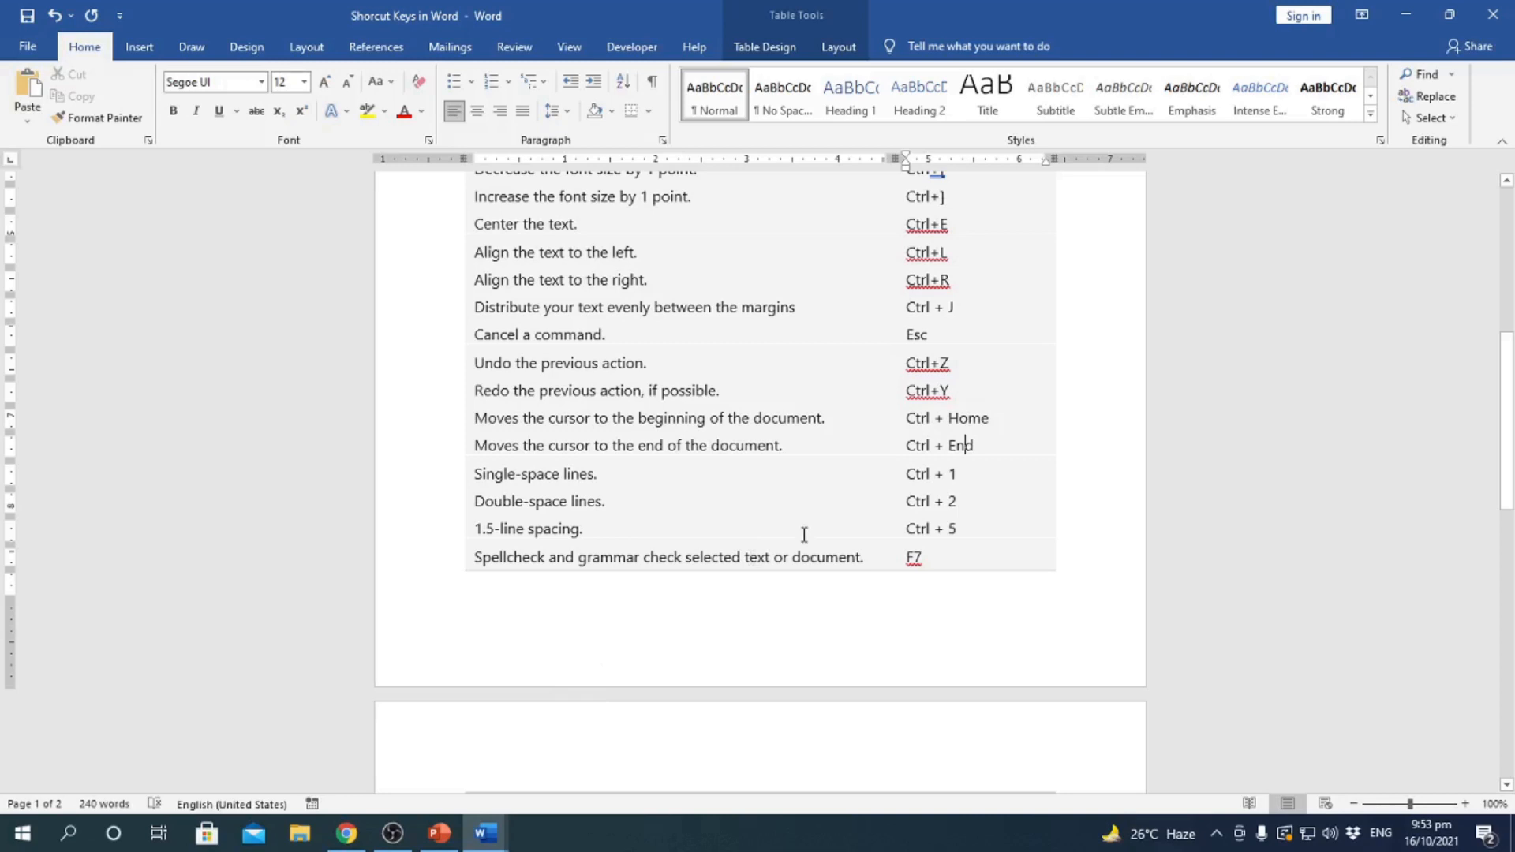
- Place the cursor in the title of the computer document and jump to the end of its last page
{"action": "mouse_move", "coordinate": [485, 832]}
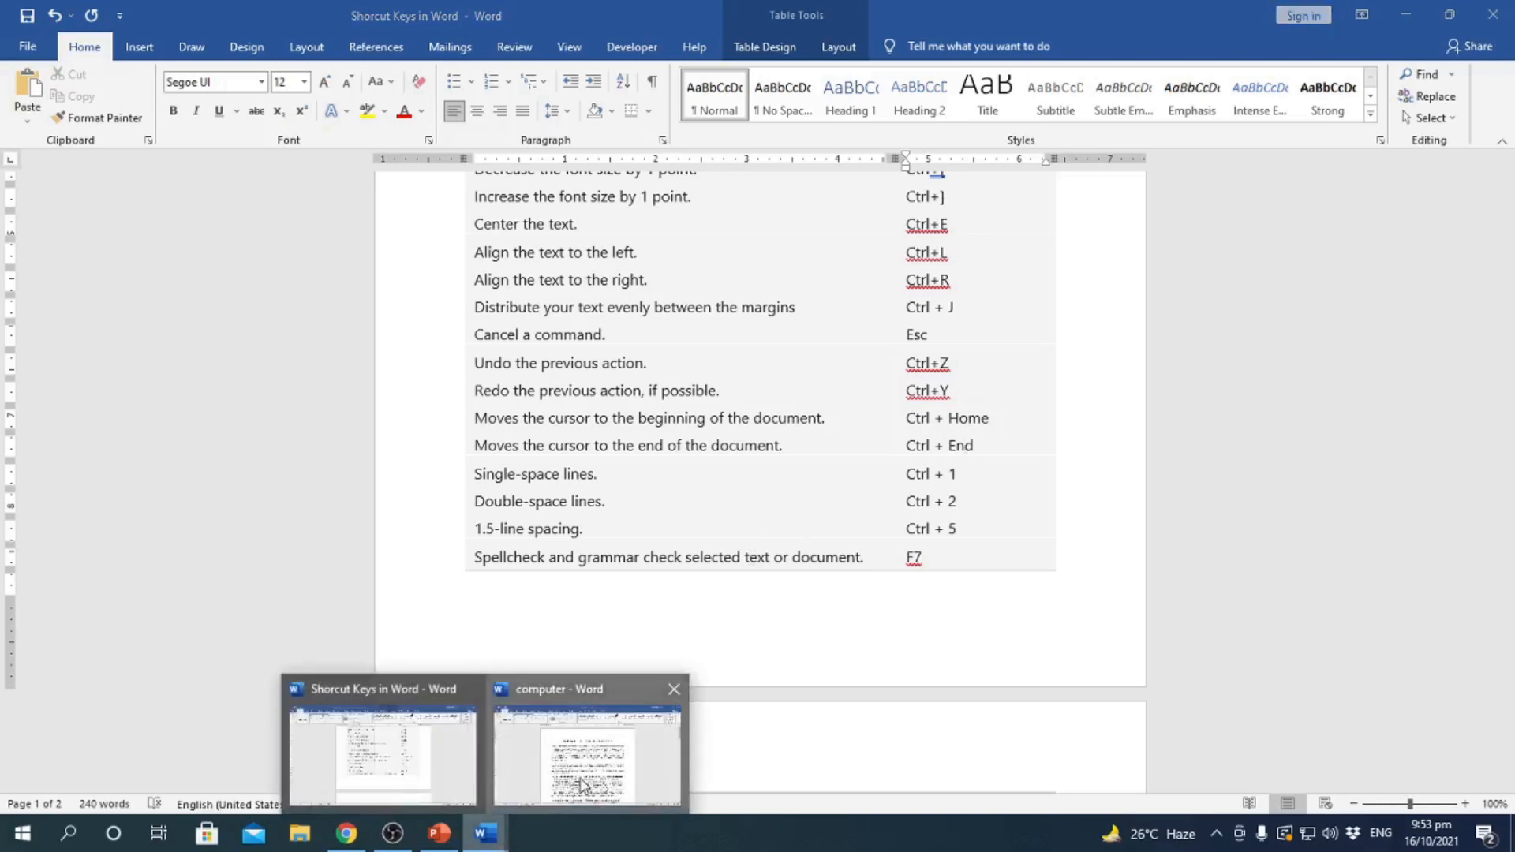
{"action": "left_click", "coordinate": [631, 734]}
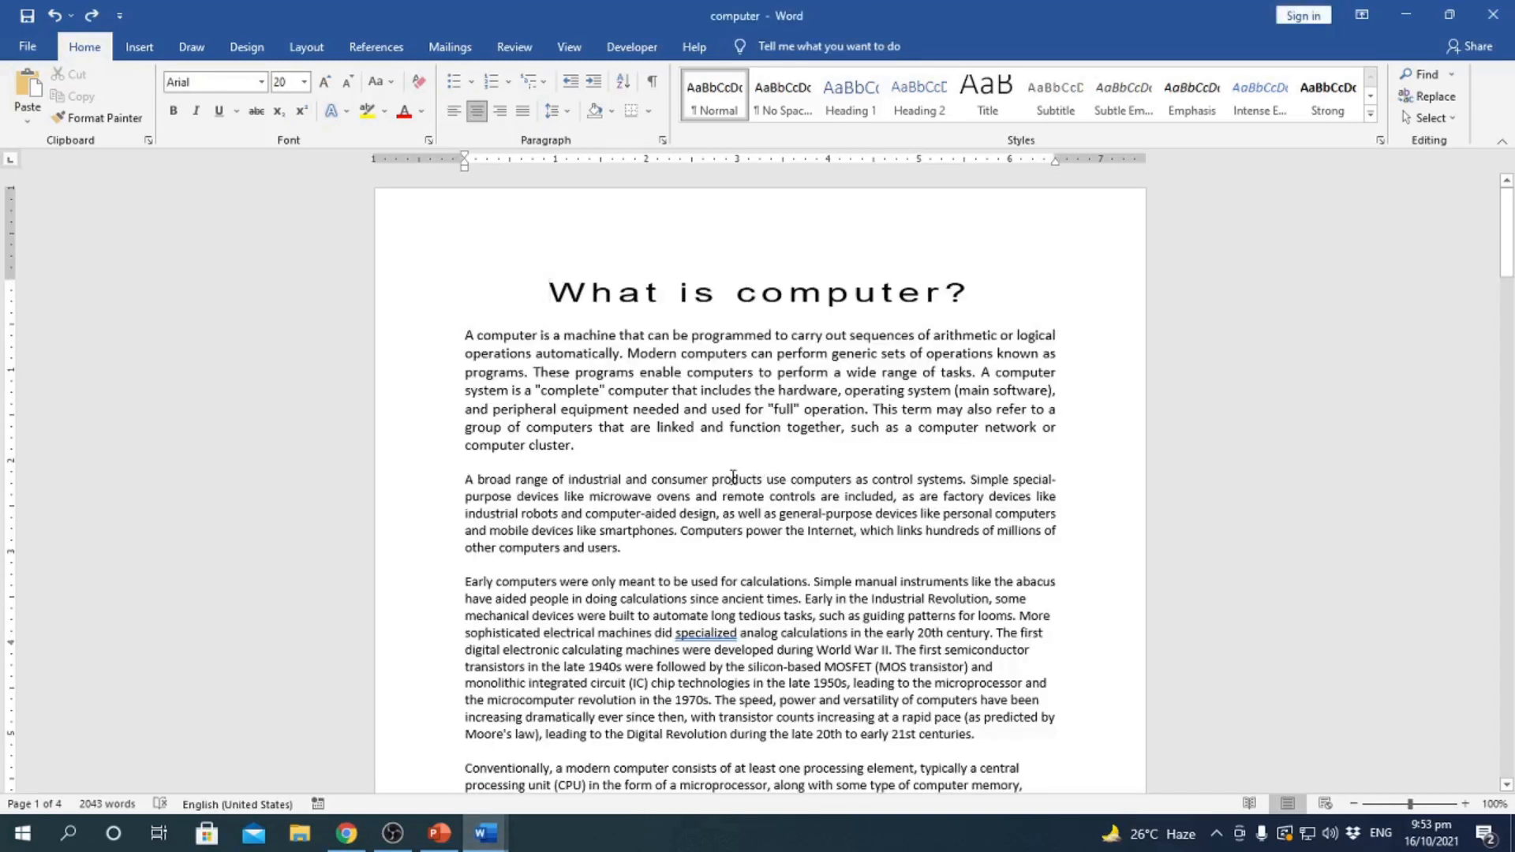
{"action": "left_click", "coordinate": [608, 371]}
{"action": "left_click", "coordinate": [561, 286]}
{"action": "key", "text": "ctrl+End"}
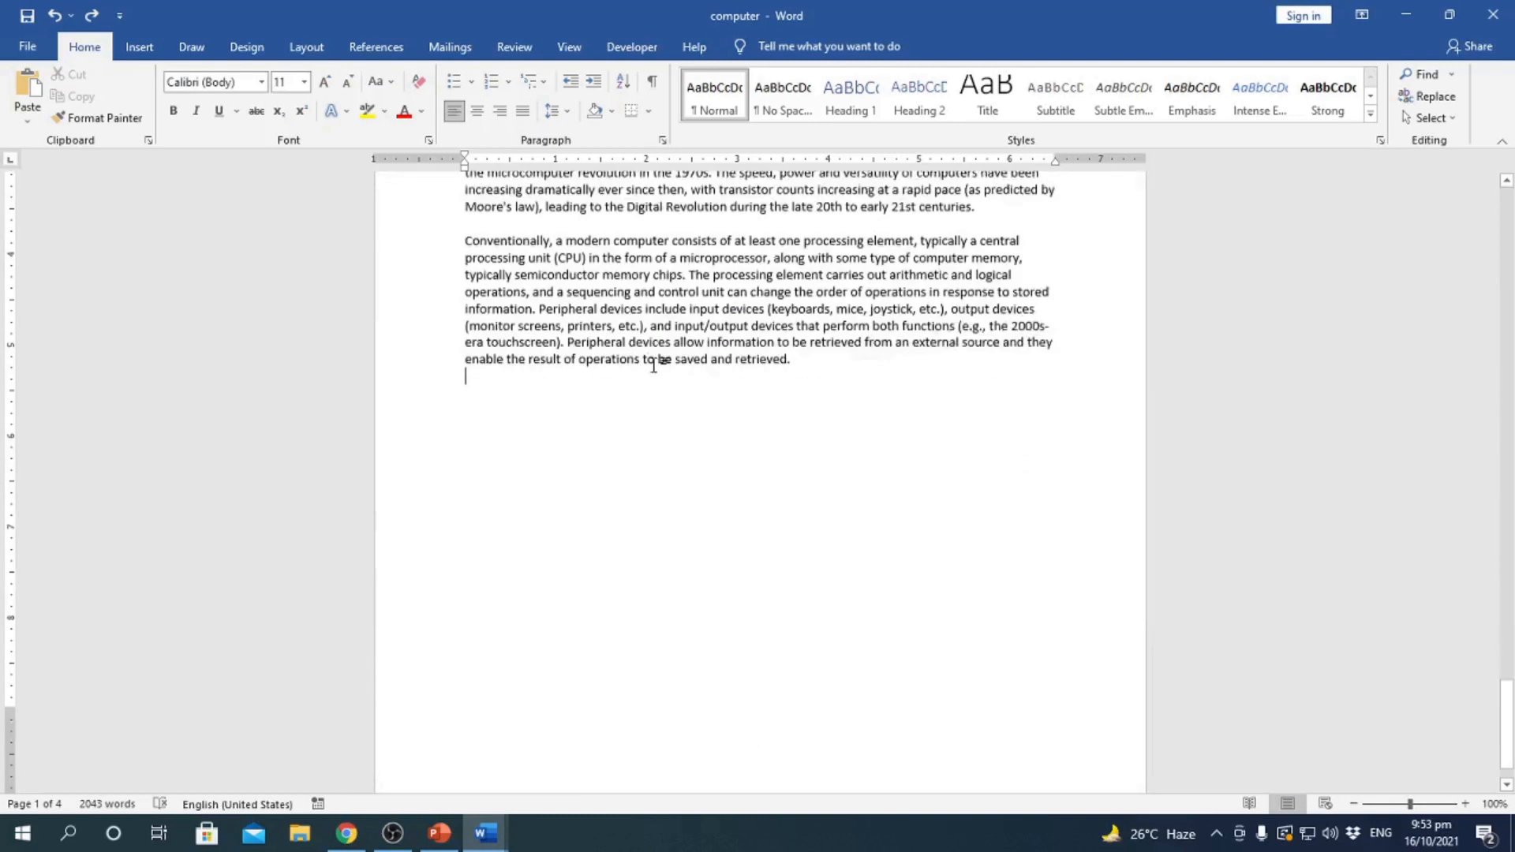
{"action": "scroll", "coordinate": [714, 497], "scroll_direction": "up", "scroll_amount": 5}
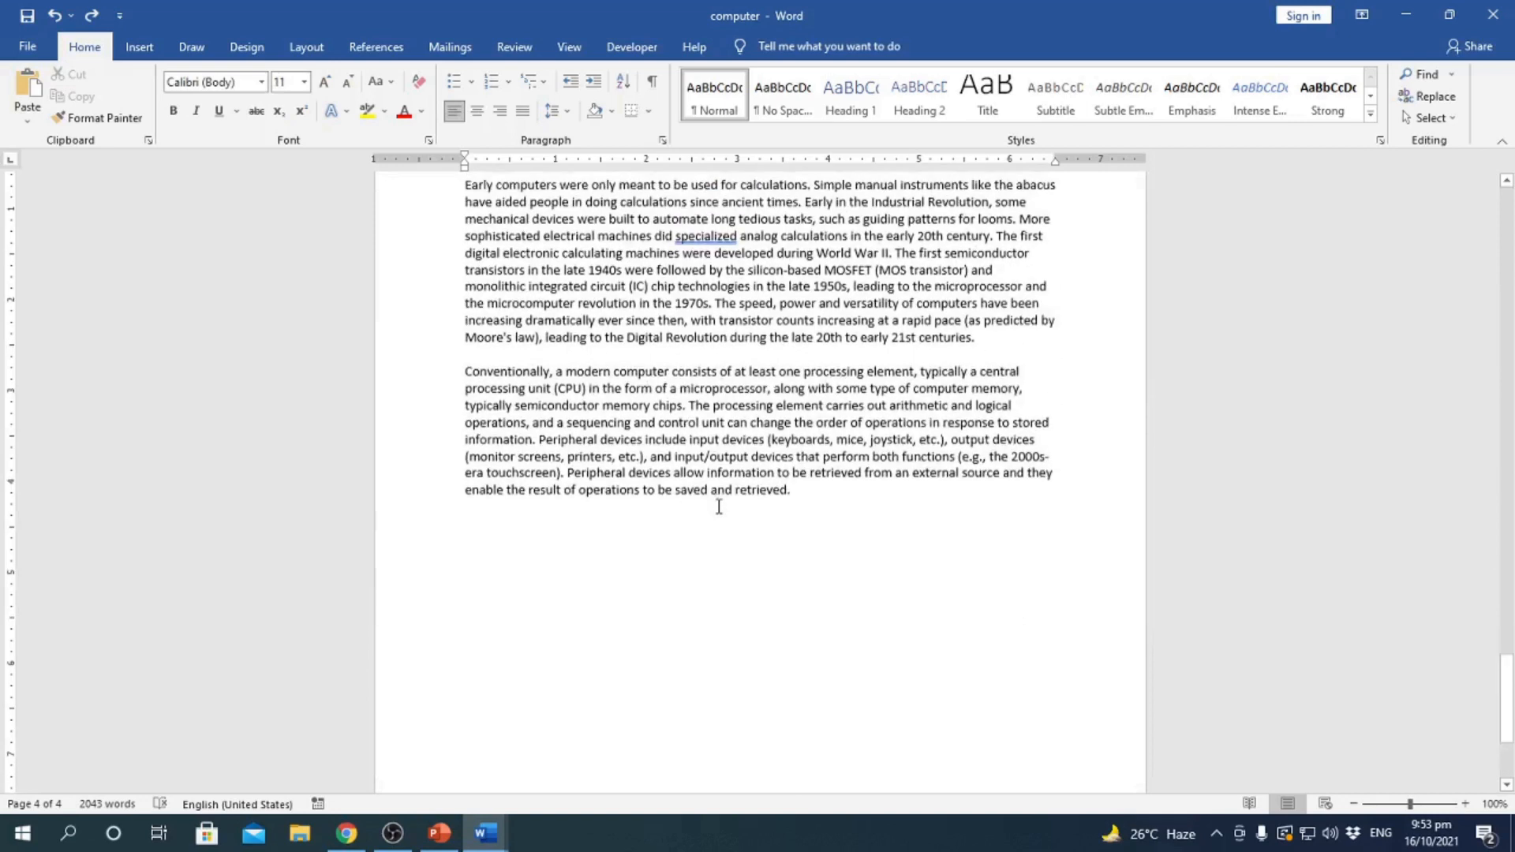
- Place the cursor in the last page's final paragraph, and jump between the beginning and end of the computer document, finishing at the beginning
{"action": "left_click", "coordinate": [629, 419]}
{"action": "scroll", "coordinate": [660, 610], "scroll_direction": "down", "scroll_amount": 2}
{"action": "scroll", "coordinate": [661, 613], "scroll_direction": "down", "scroll_amount": 3}
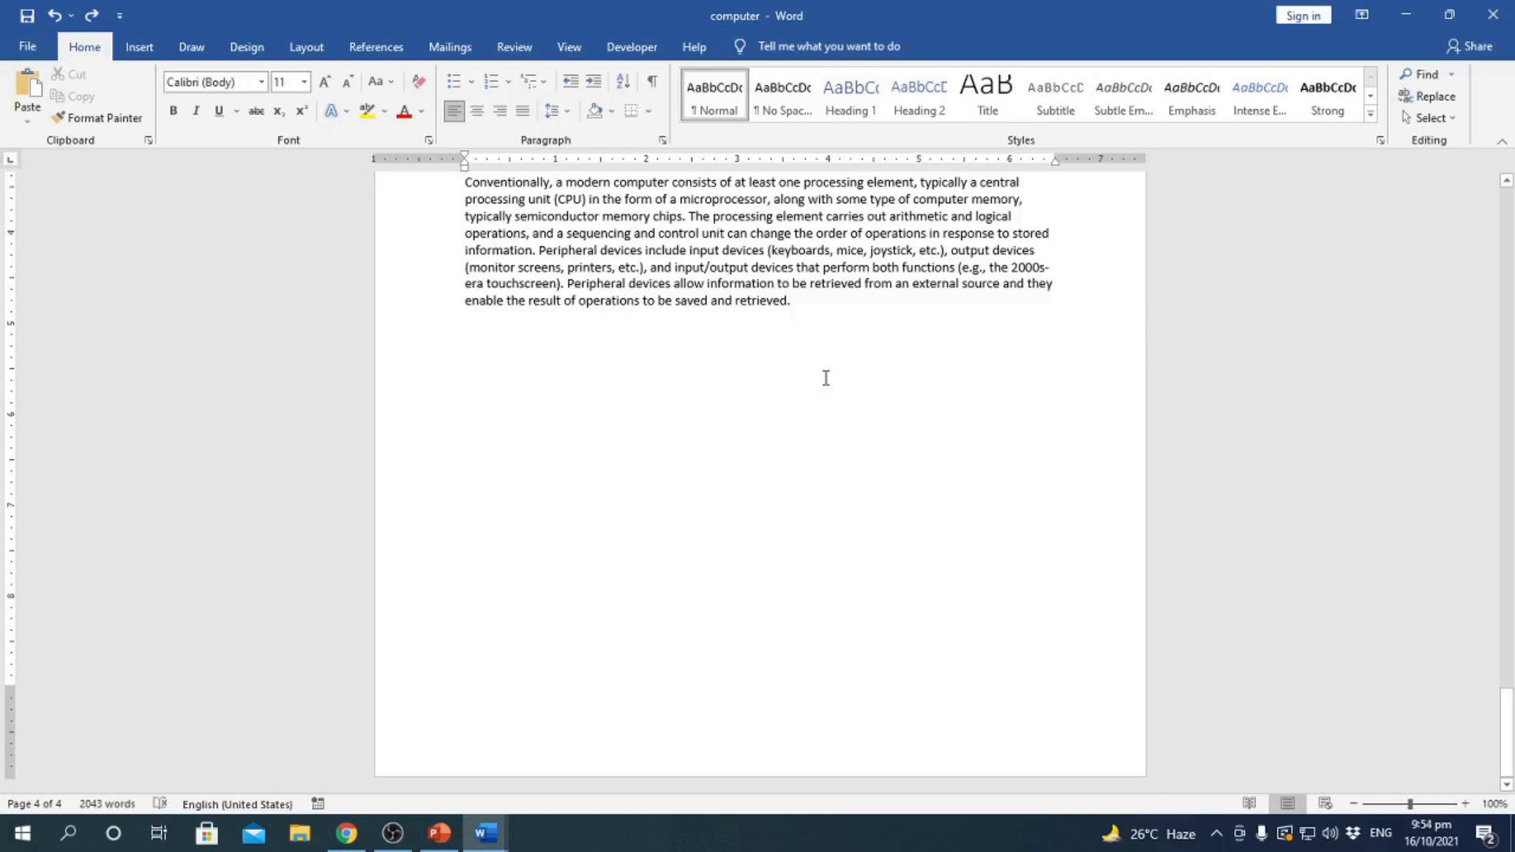
{"action": "scroll", "coordinate": [826, 378], "scroll_direction": "up", "scroll_amount": 5}
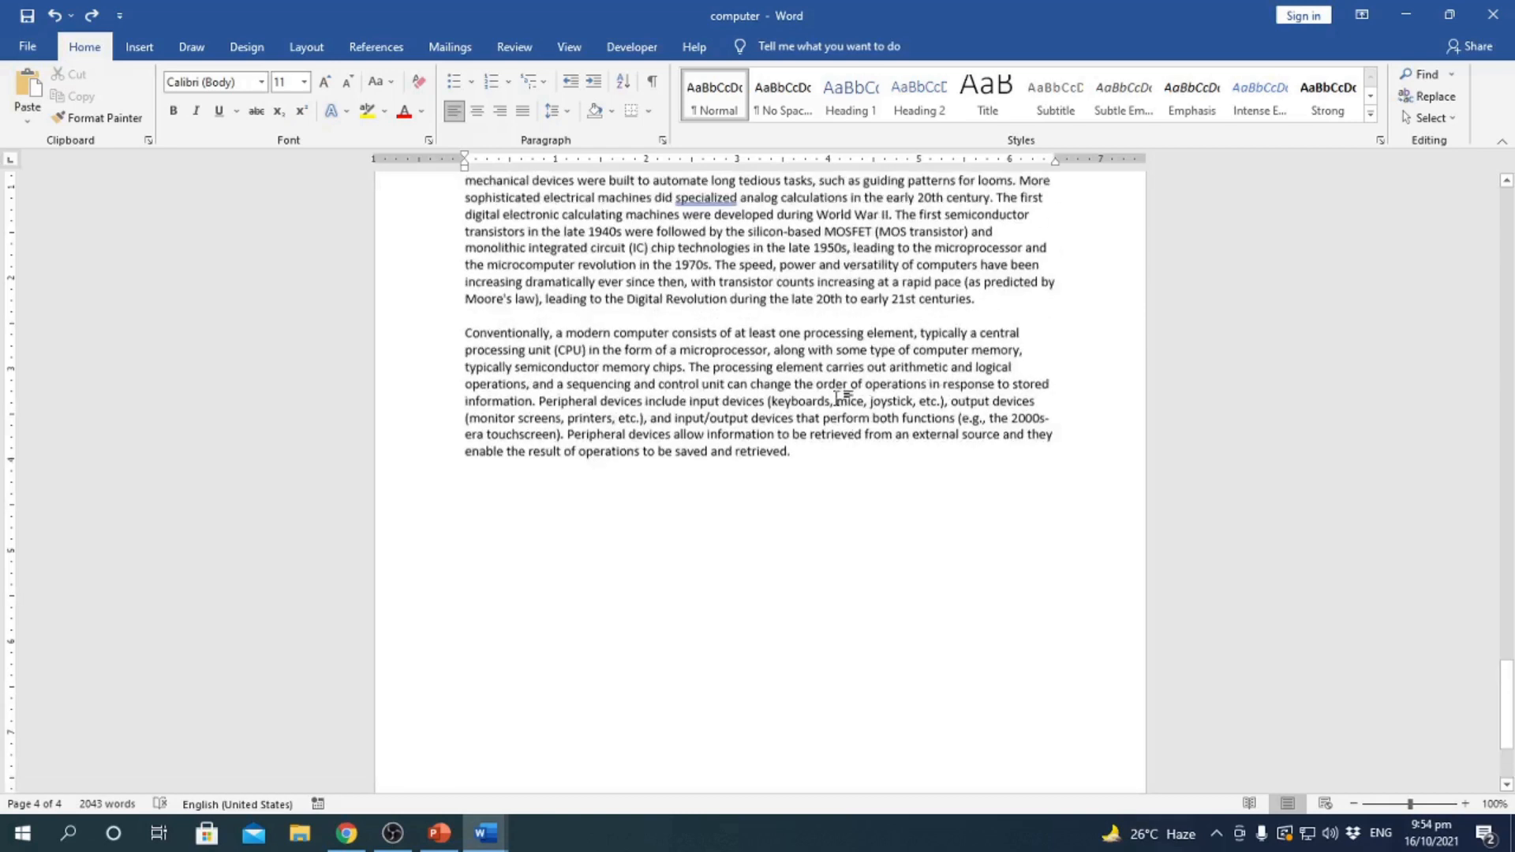
{"action": "key", "text": "ctrl+Home"}
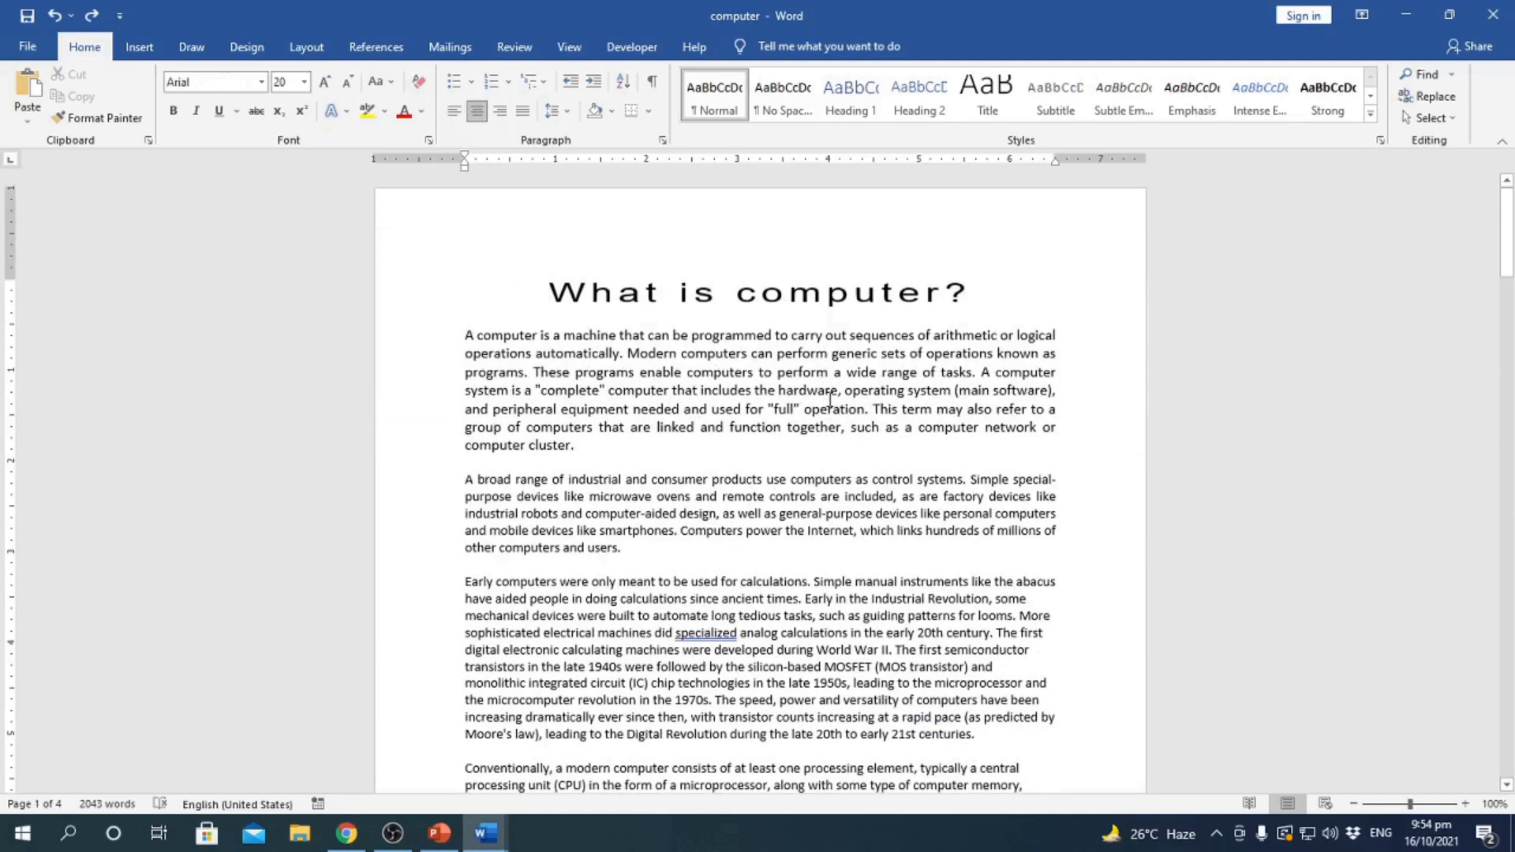
{"action": "key", "text": "ctrl+End"}
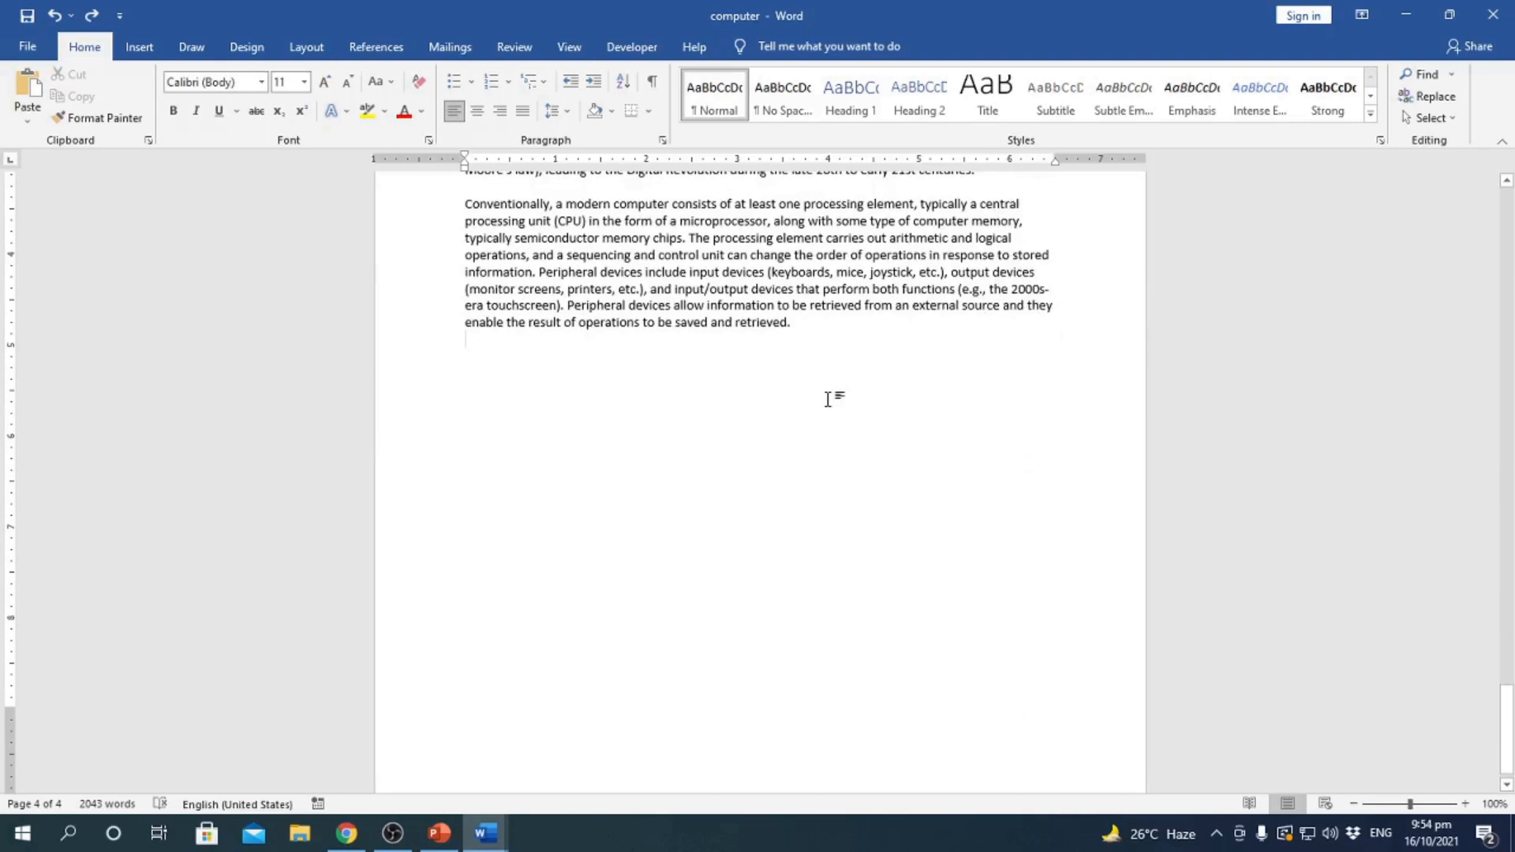
{"action": "key", "text": "ctrl+Home"}
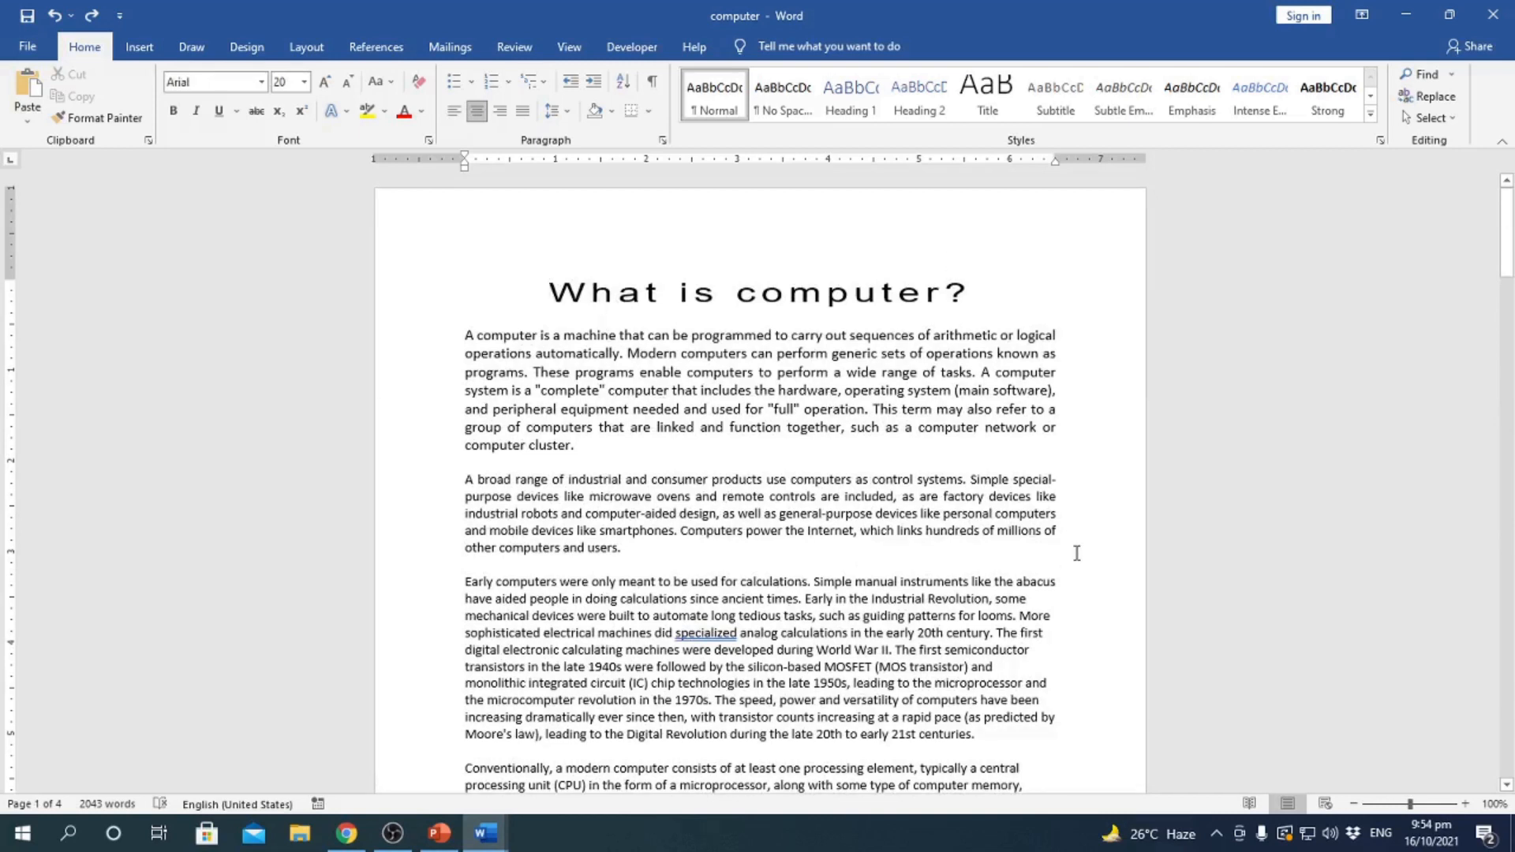
- Place the cursor in the second line of text on the computer document's second page
{"action": "scroll", "coordinate": [933, 497], "scroll_direction": "down", "scroll_amount": 5}
{"action": "scroll", "coordinate": [852, 529], "scroll_direction": "down", "scroll_amount": 4}
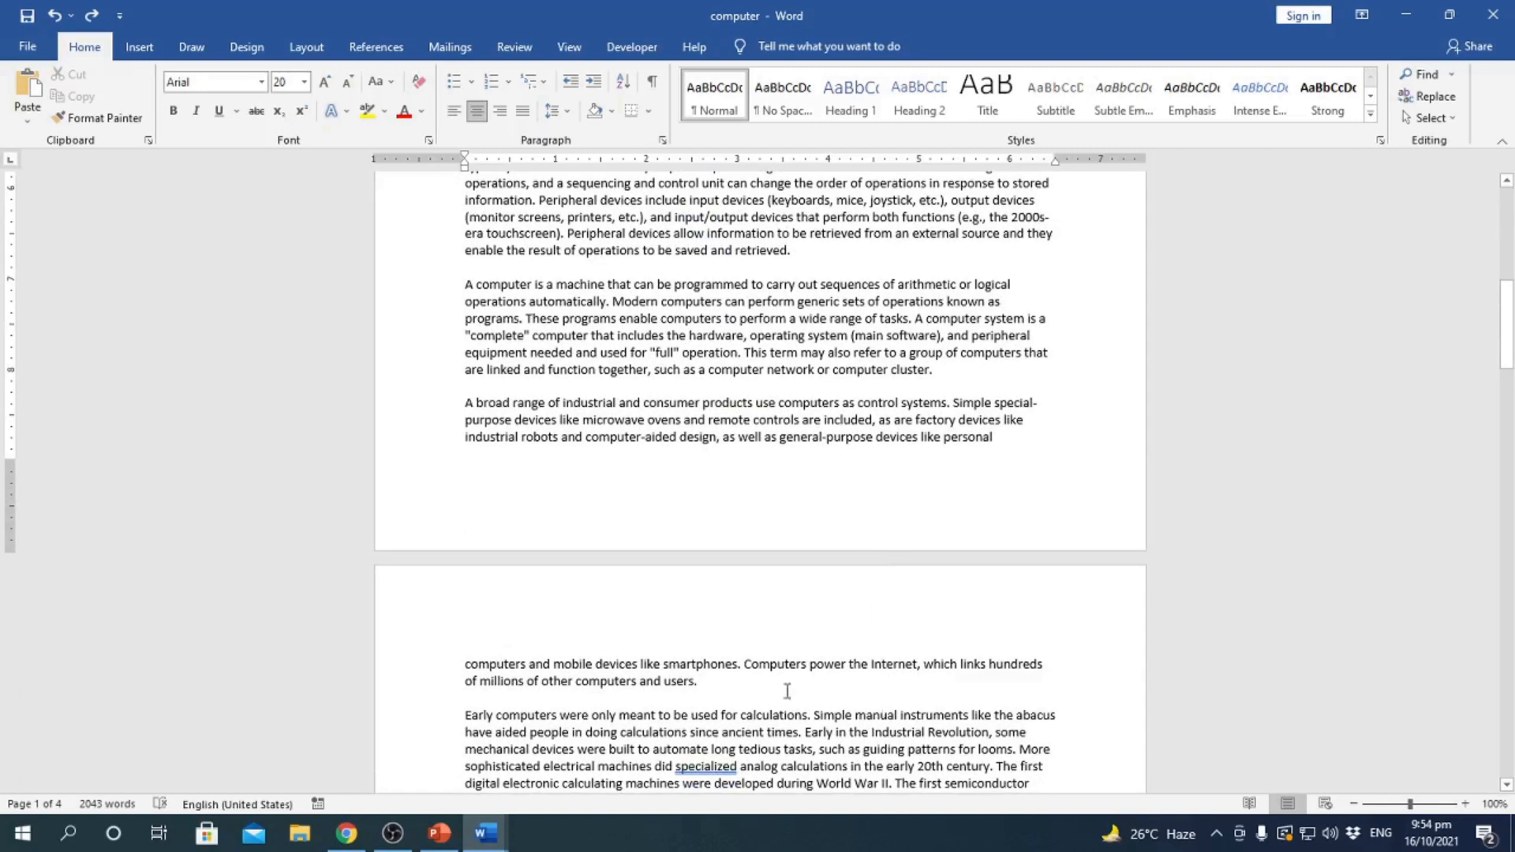
{"action": "left_click", "coordinate": [633, 681]}
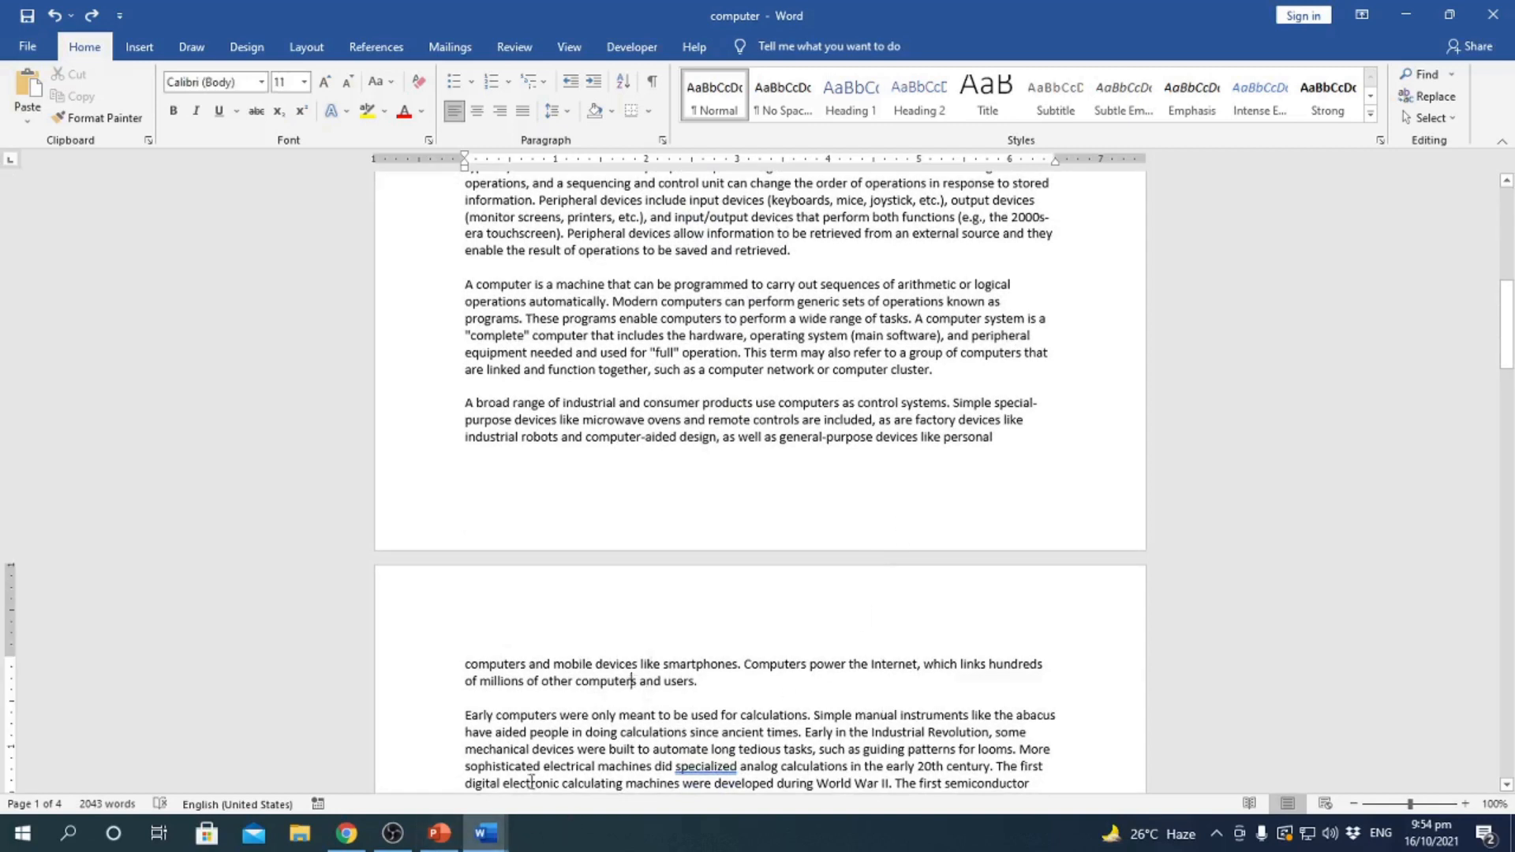
- Switch to the Shorcut Keys in Word document and check the entries for single, double and 1.5-line spacing
{"action": "mouse_move", "coordinate": [492, 841]}
{"action": "left_click", "coordinate": [371, 750]}
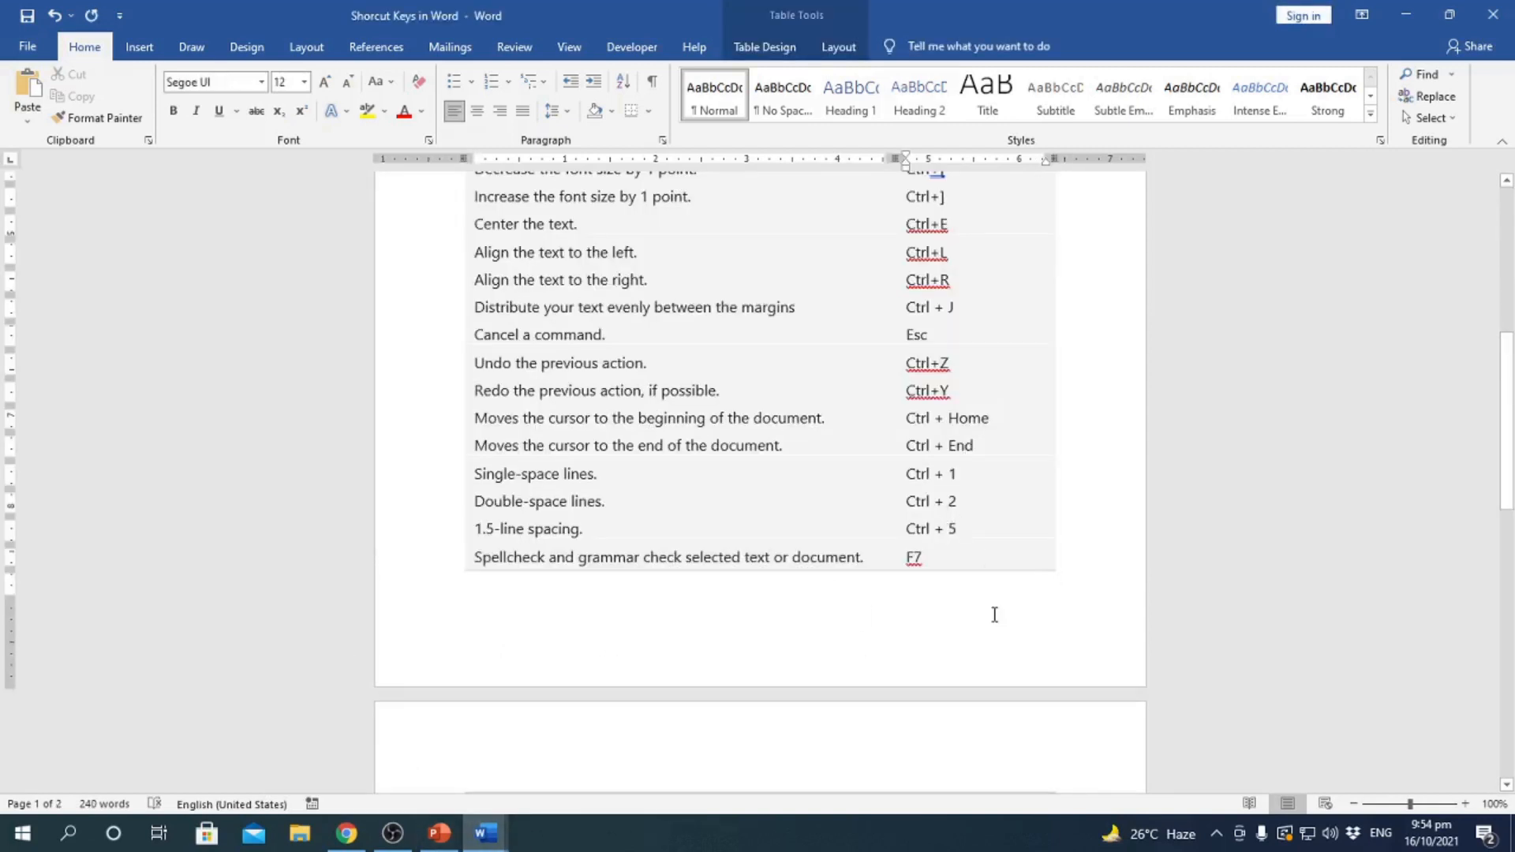
{"action": "scroll", "coordinate": [788, 523], "scroll_direction": "down", "scroll_amount": 1}
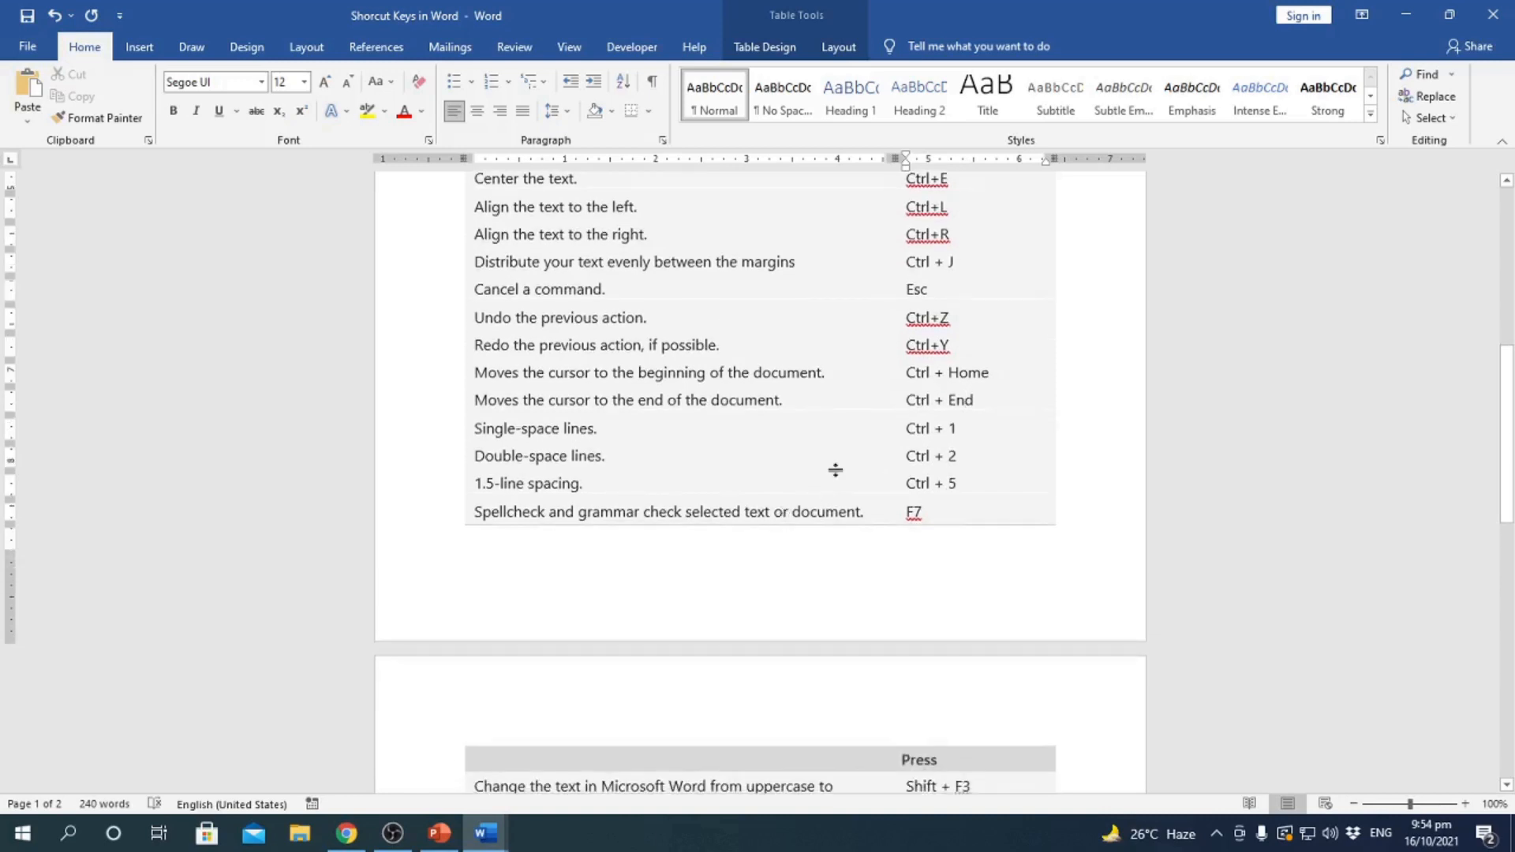
{"action": "left_click", "coordinate": [572, 429]}
- In the computer document, set the line spacing of the paragraph below the title to Double through the Paragraph settings
{"action": "left_click", "coordinate": [496, 844]}
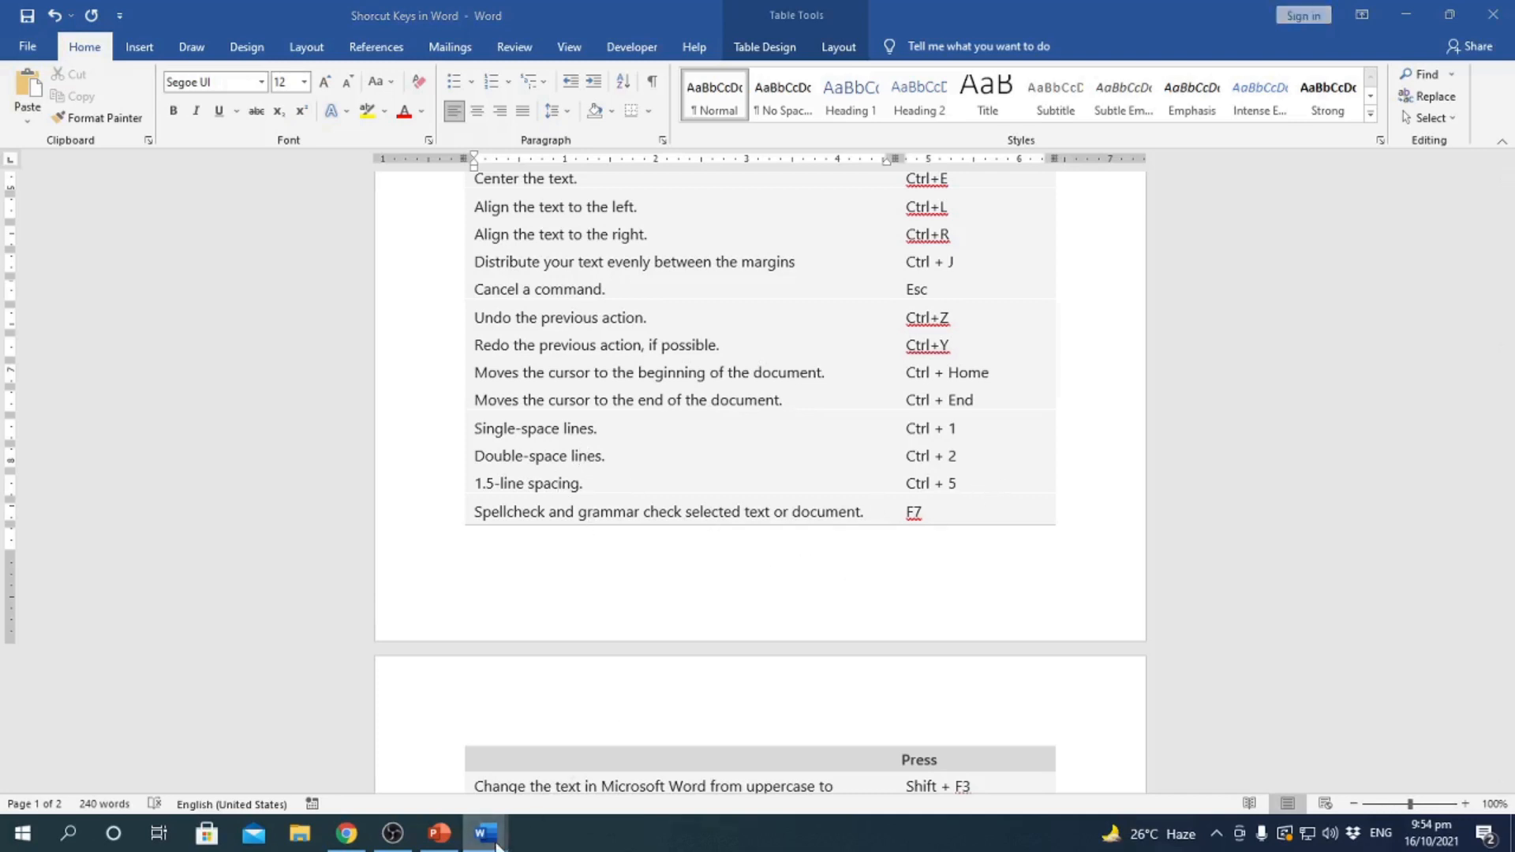
{"action": "left_click", "coordinate": [610, 786]}
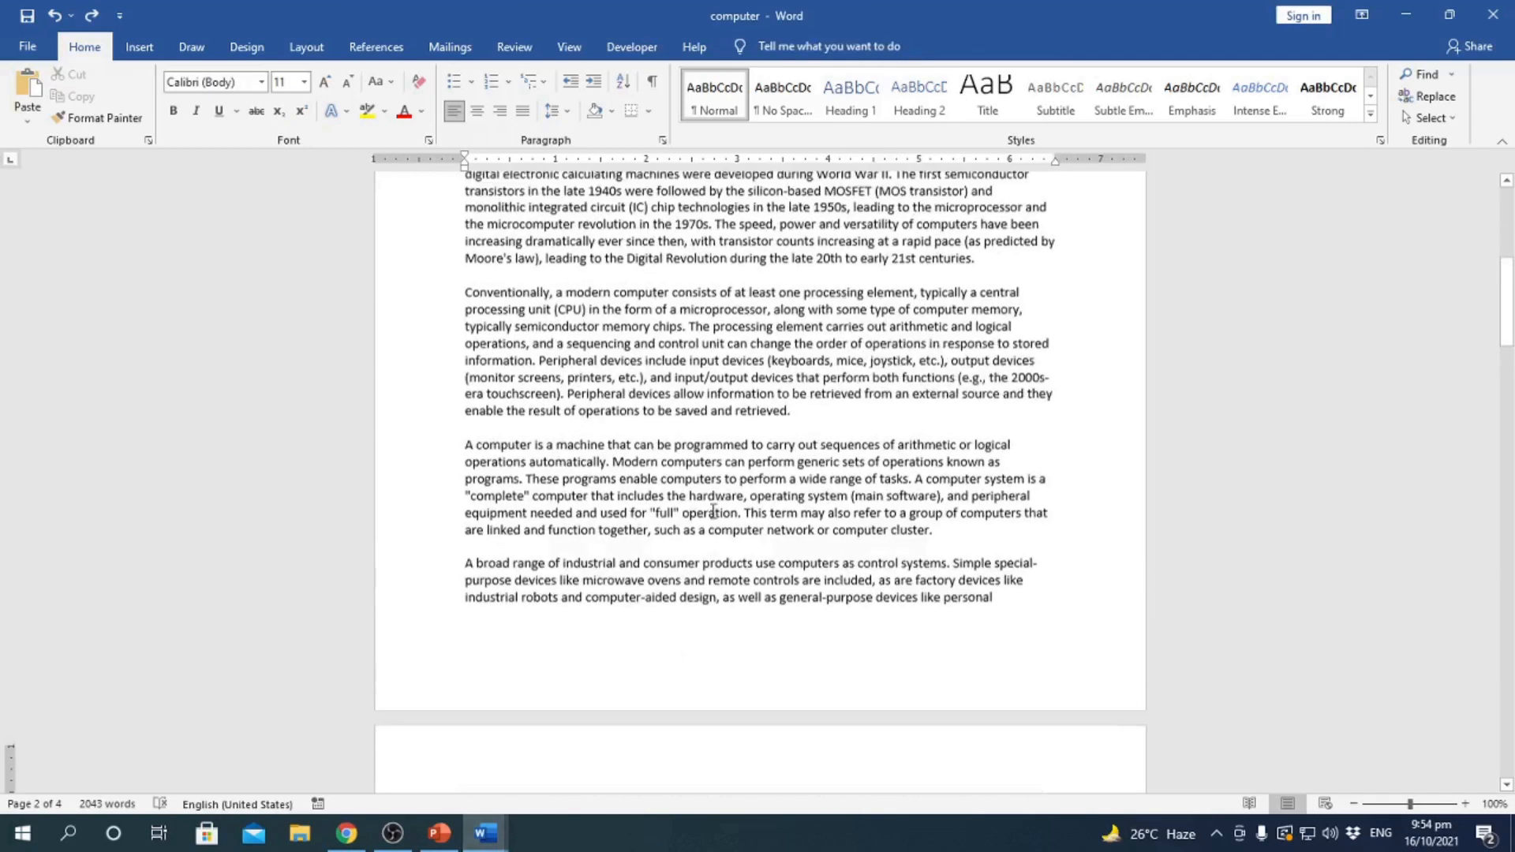
{"action": "scroll", "coordinate": [713, 512], "scroll_direction": "up", "scroll_amount": 1}
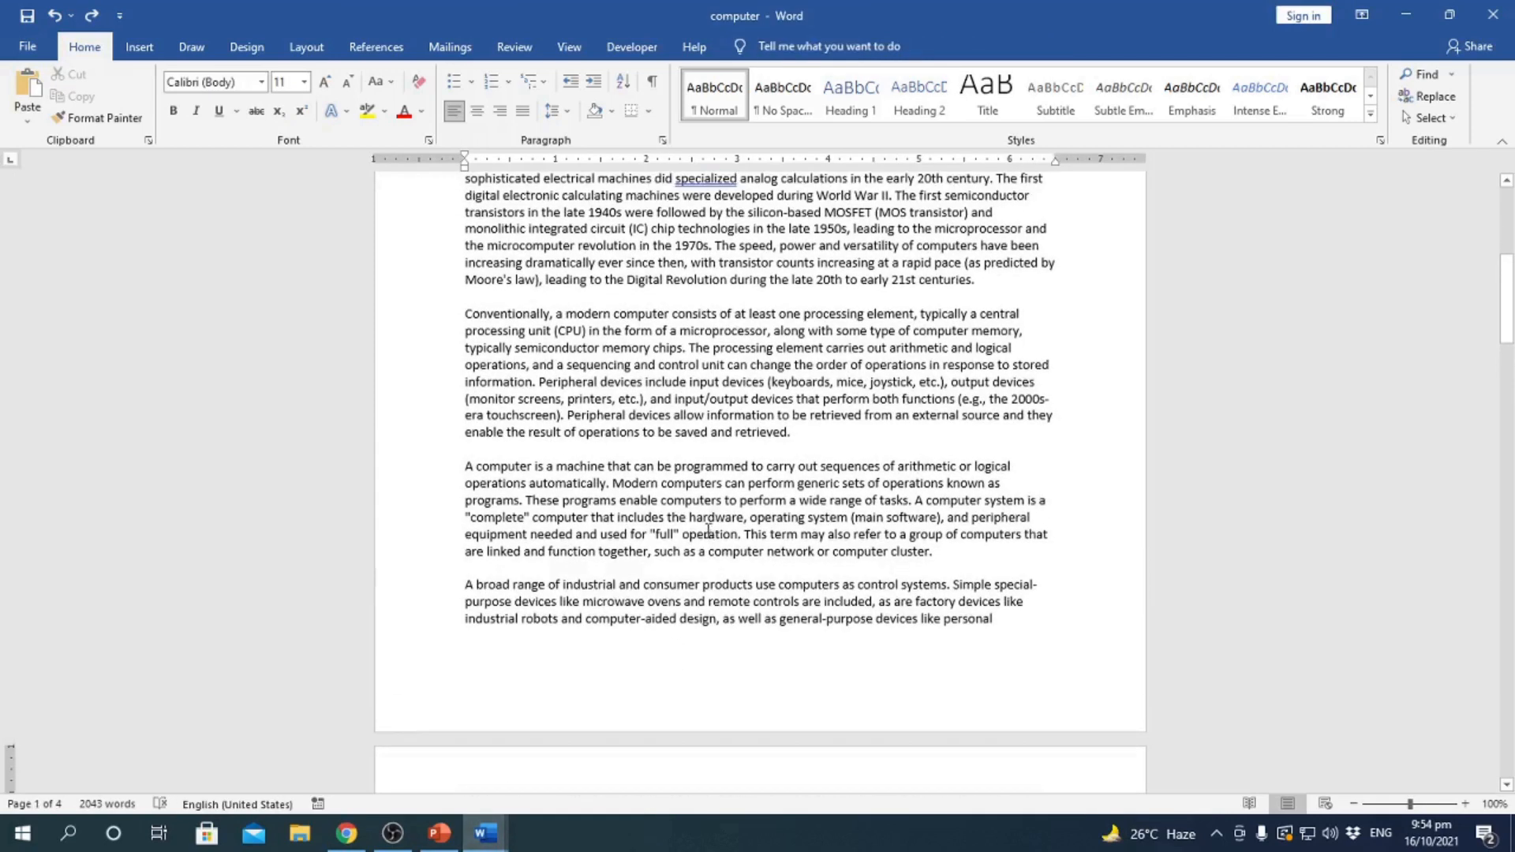
{"action": "scroll", "coordinate": [704, 447], "scroll_direction": "up", "scroll_amount": 8}
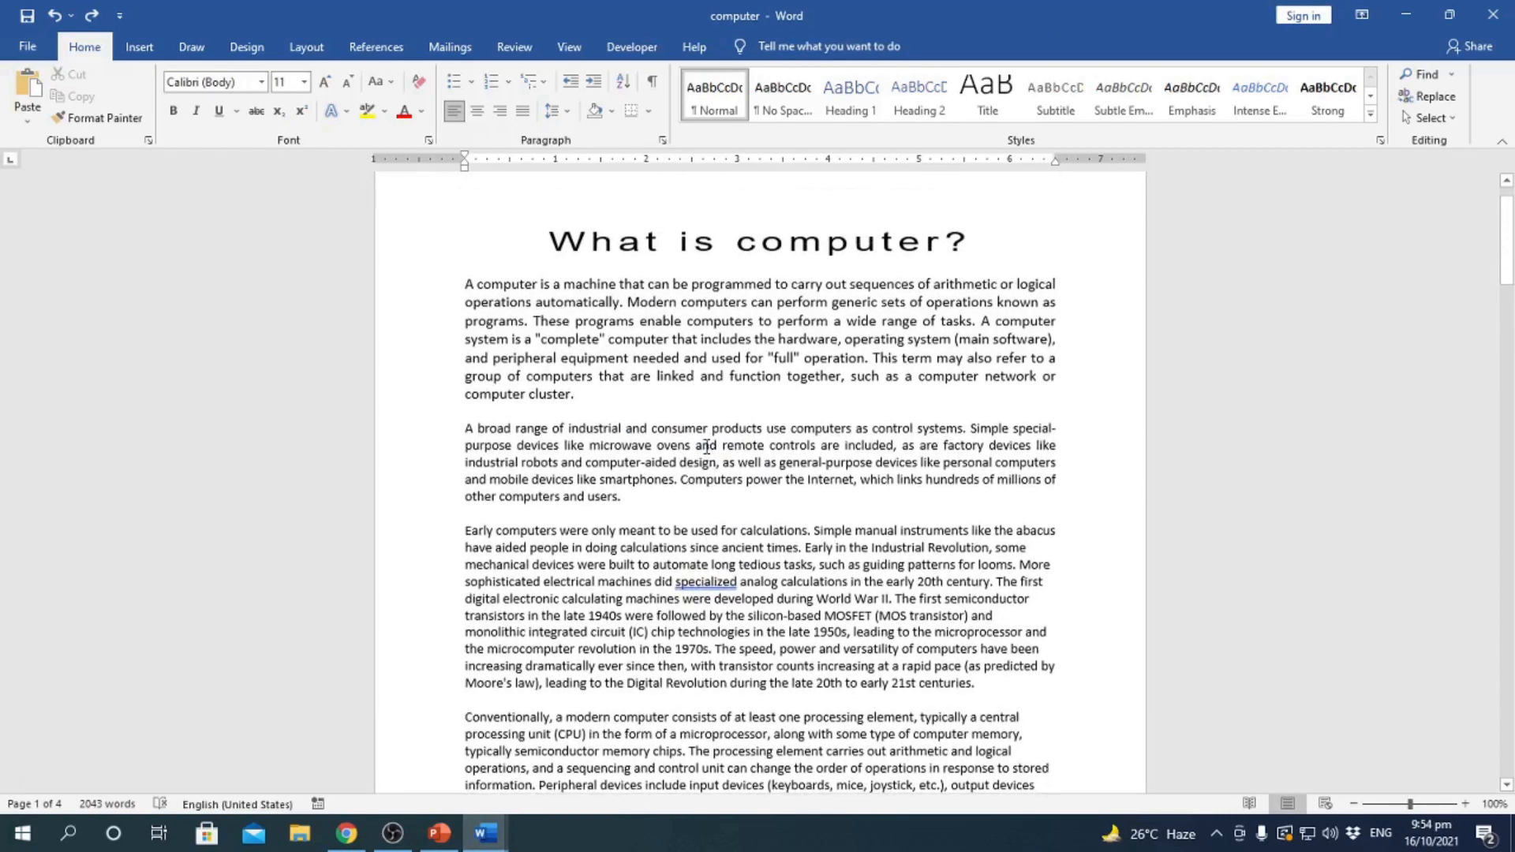
{"action": "left_click_drag", "start_coordinate": [465, 290], "coordinate": [626, 400]}
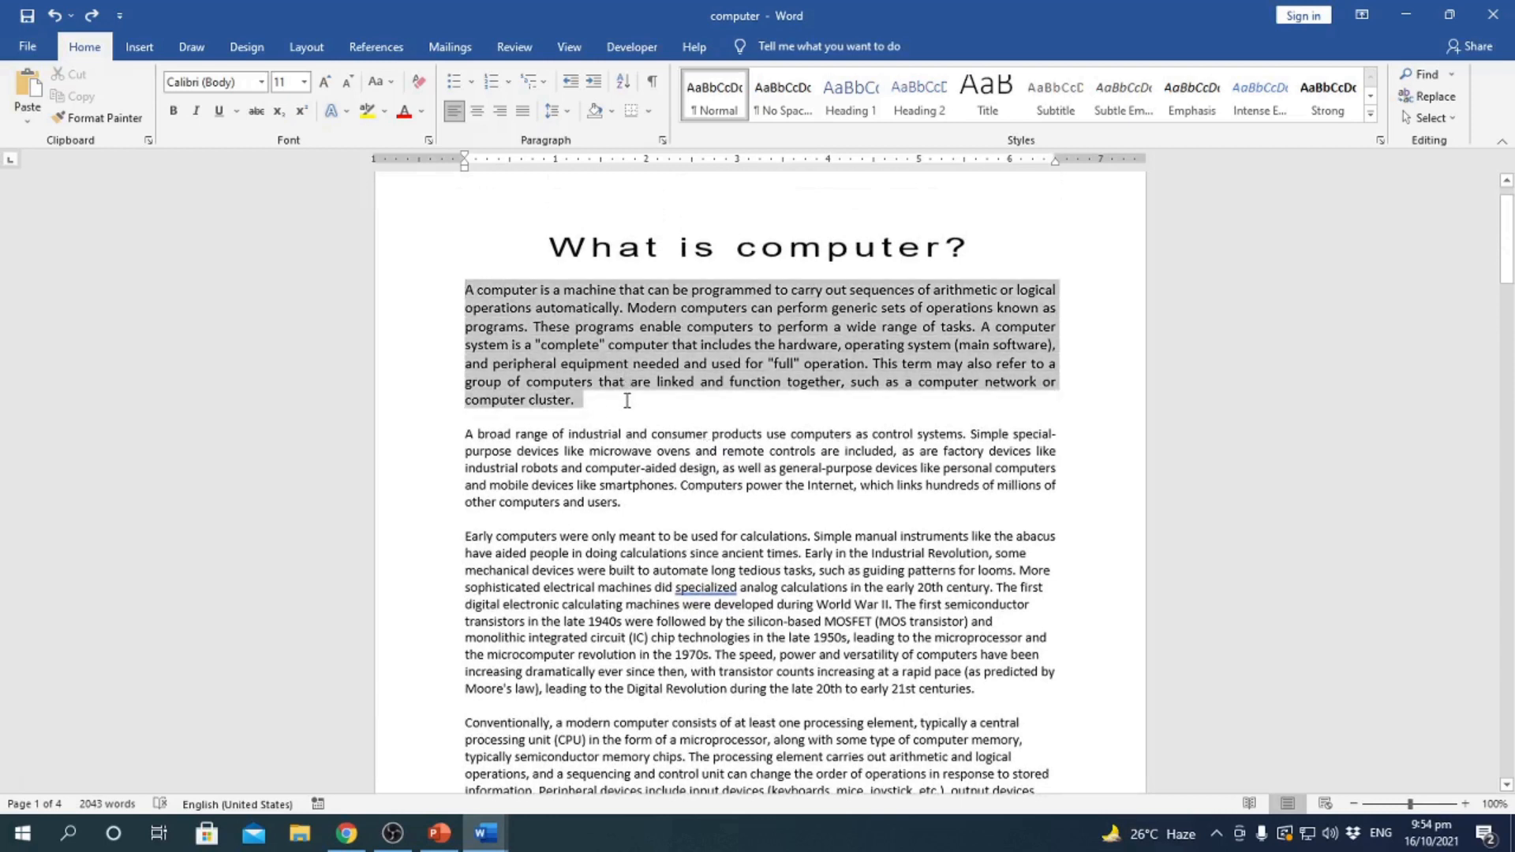
{"action": "left_click", "coordinate": [663, 141]}
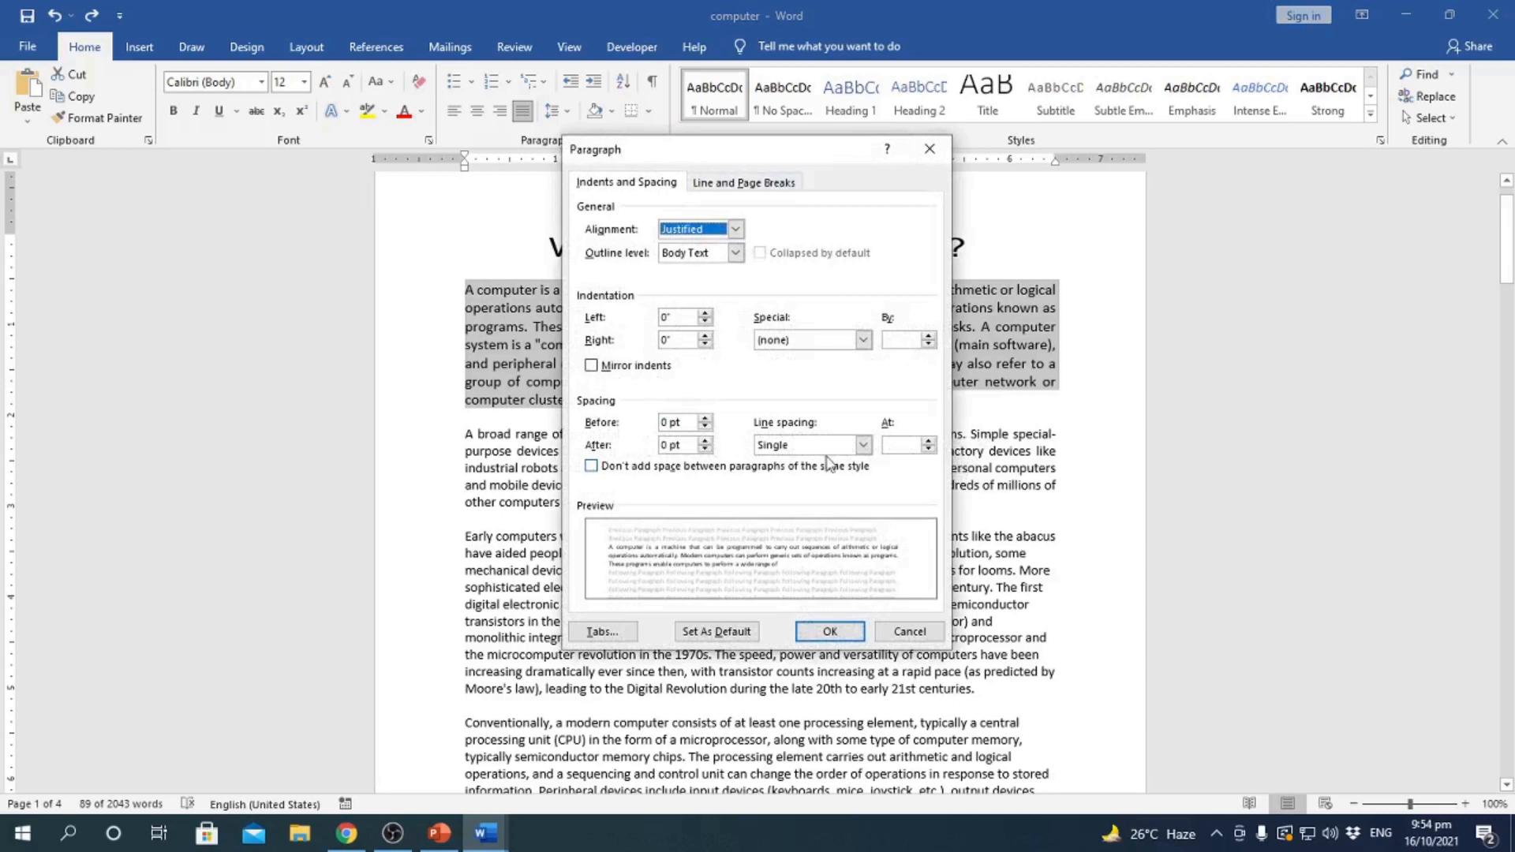
{"action": "left_click", "coordinate": [829, 445]}
{"action": "left_click", "coordinate": [805, 487]}
{"action": "left_click", "coordinate": [863, 445]}
{"action": "left_click", "coordinate": [788, 483]}
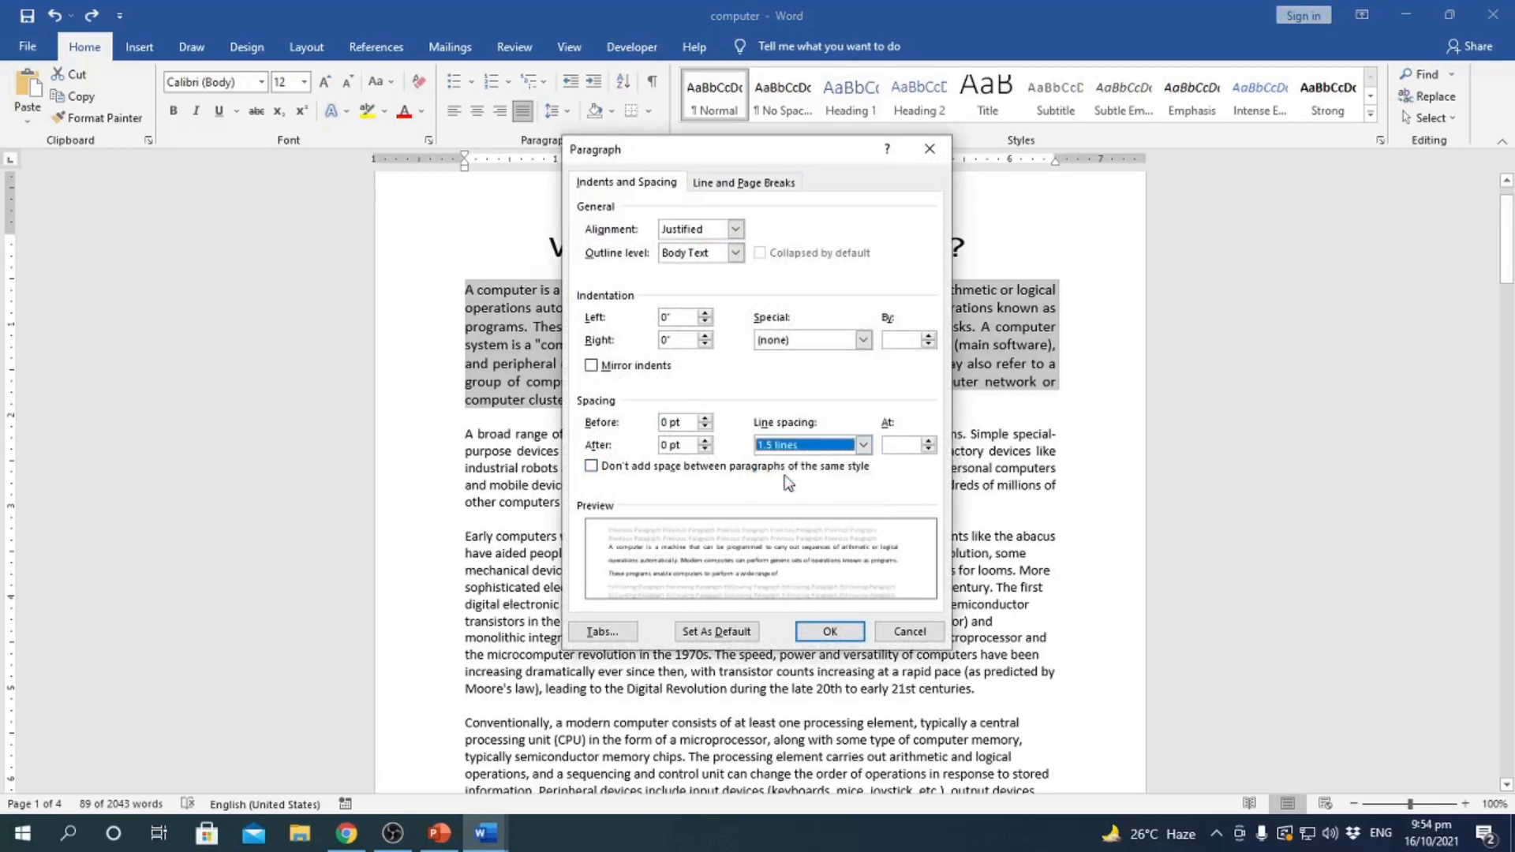
{"action": "left_click", "coordinate": [843, 446]}
{"action": "left_click", "coordinate": [805, 487]}
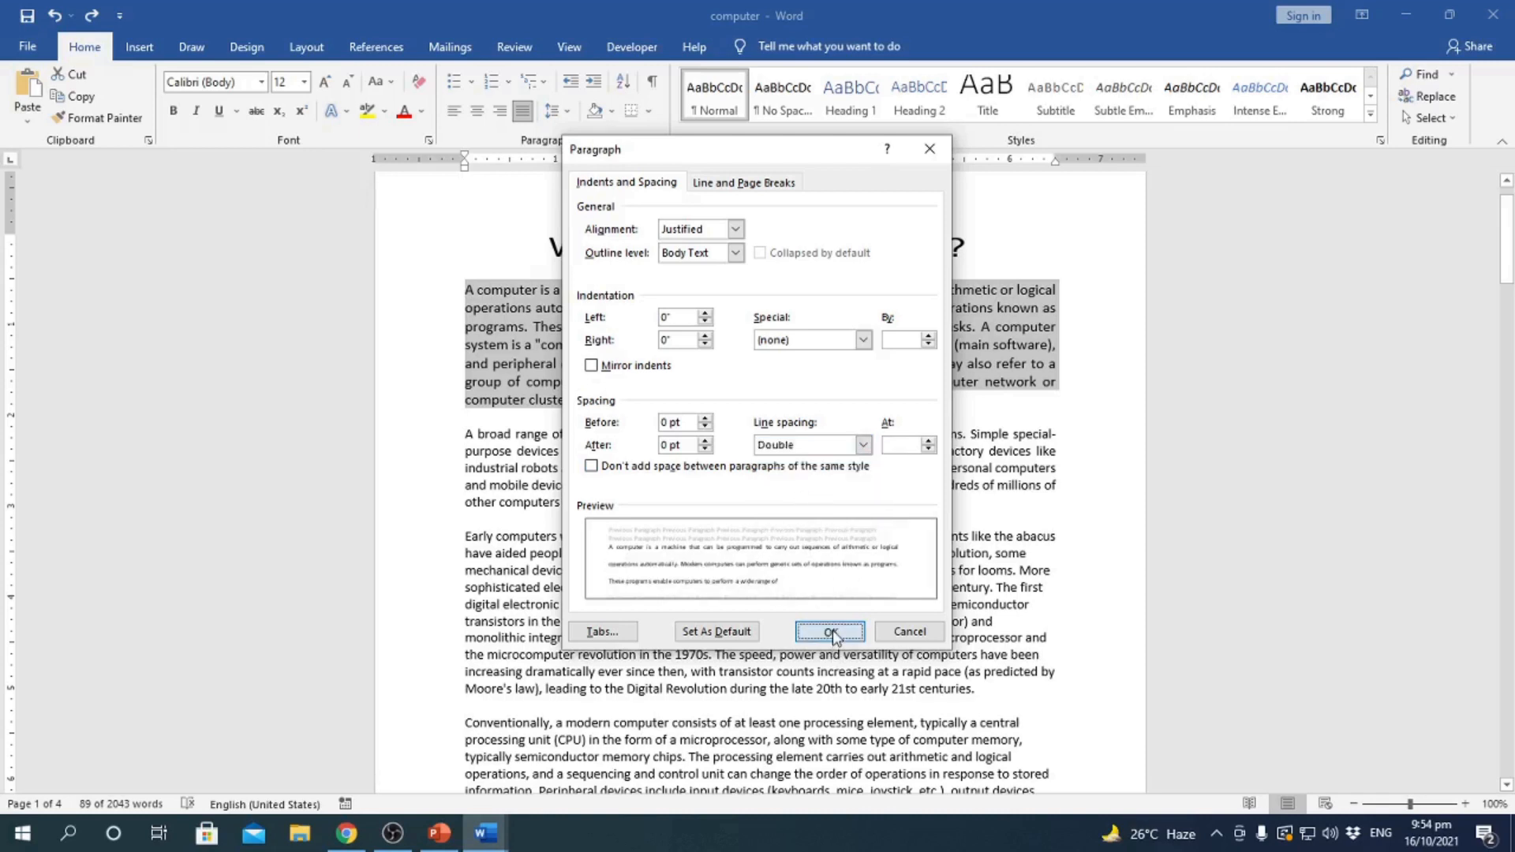
{"action": "left_click", "coordinate": [830, 633]}
- Reselect the double-spaced paragraph below the title and apply single, double and 1.5-line spacing to it in turn
{"action": "left_click", "coordinate": [586, 371]}
{"action": "left_click_drag", "start_coordinate": [467, 293], "coordinate": [600, 515]}
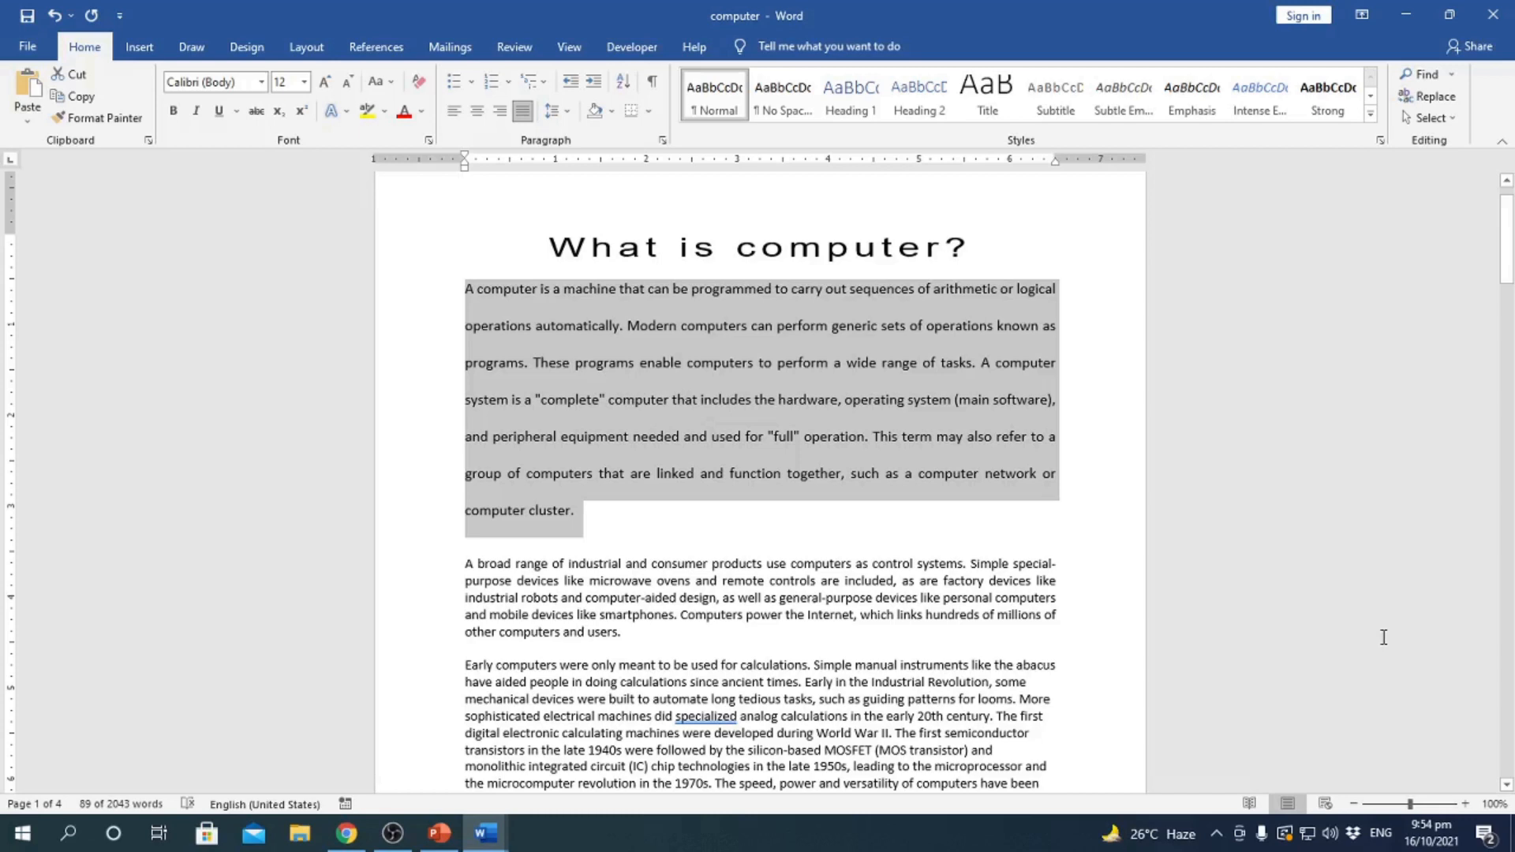
{"action": "key", "text": "ctrl+1"}
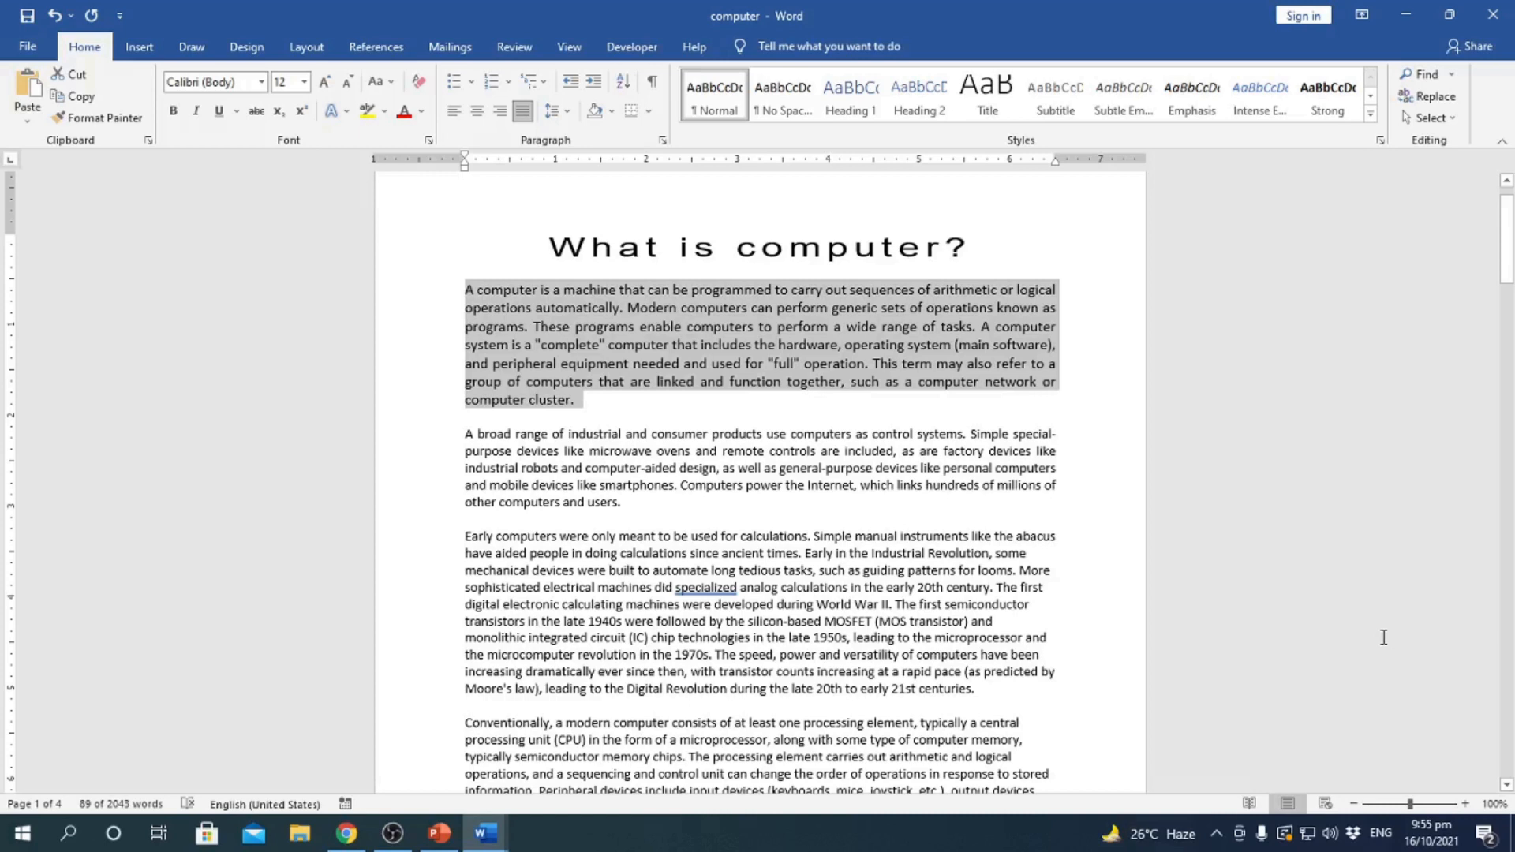
{"action": "key", "text": "ctrl+2"}
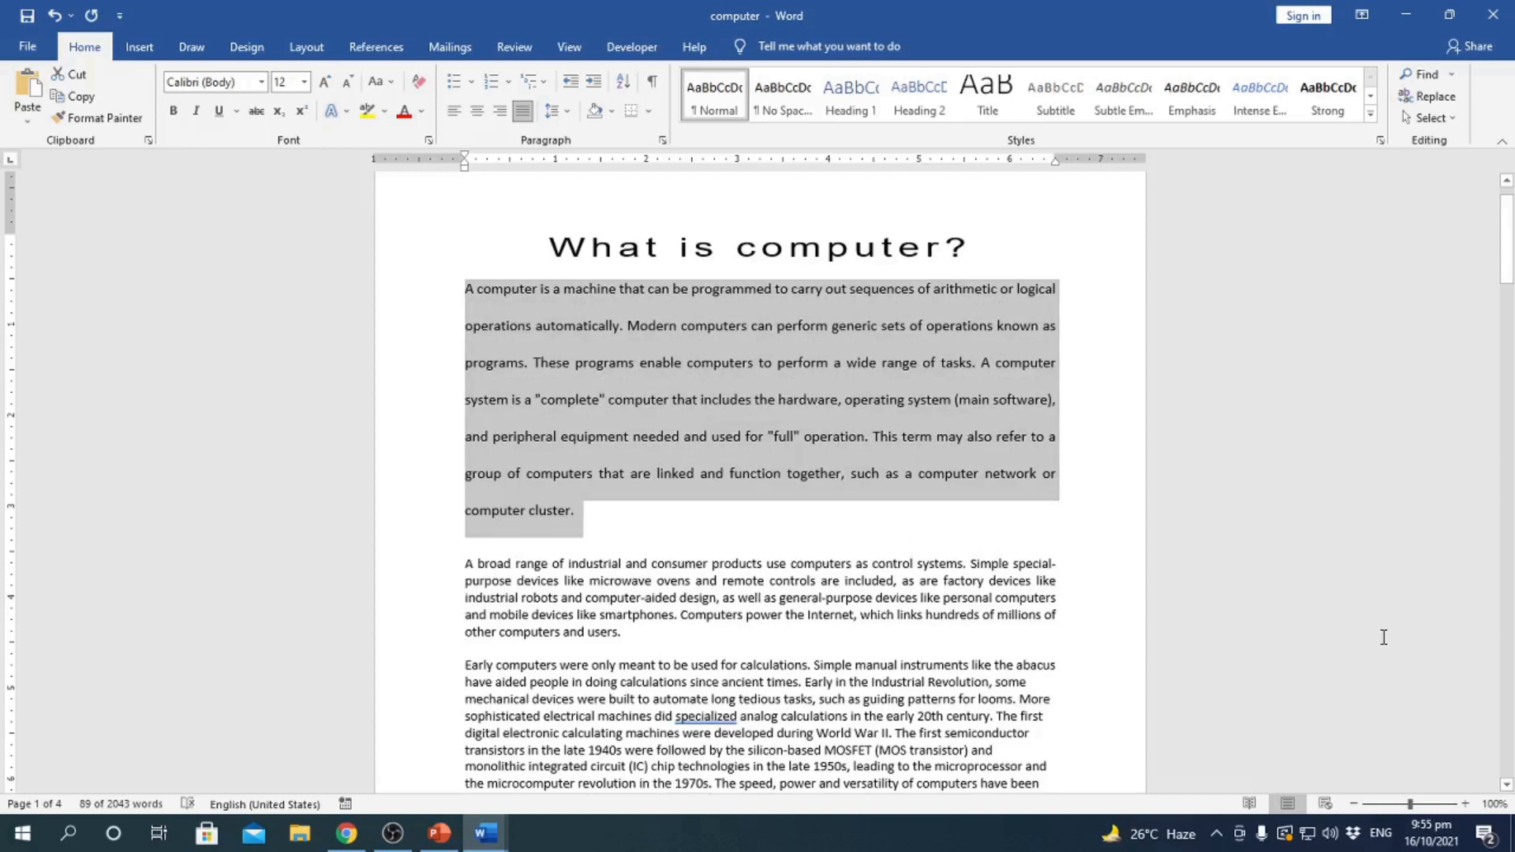
{"action": "key", "text": "ctrl+5"}
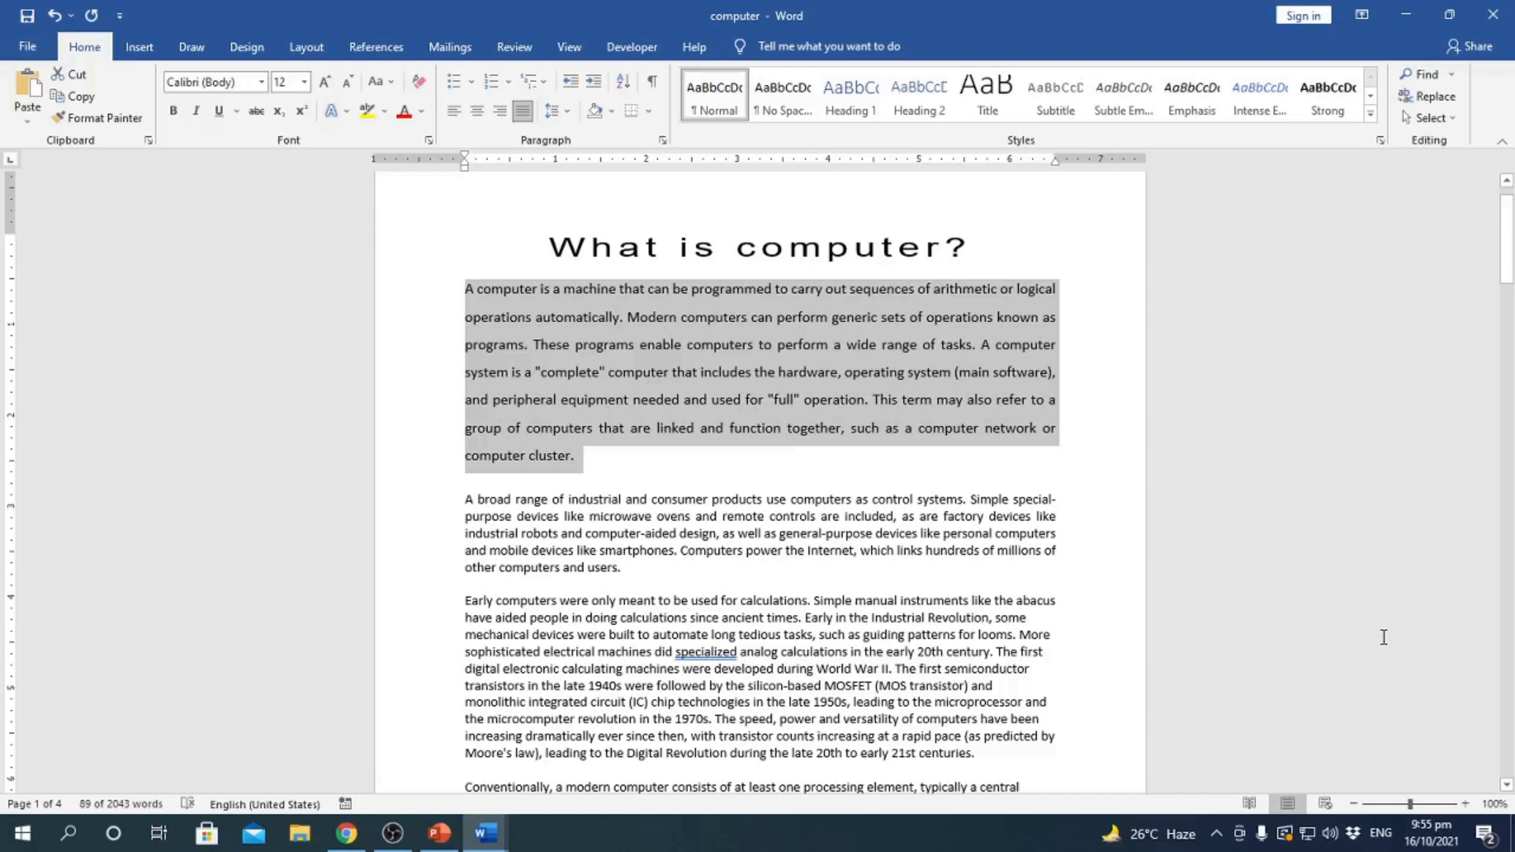
- Cycle the selected paragraph through single, double and 1.5-line spacing once more, ending on single spacing
{"action": "key", "text": "ctrl+1"}
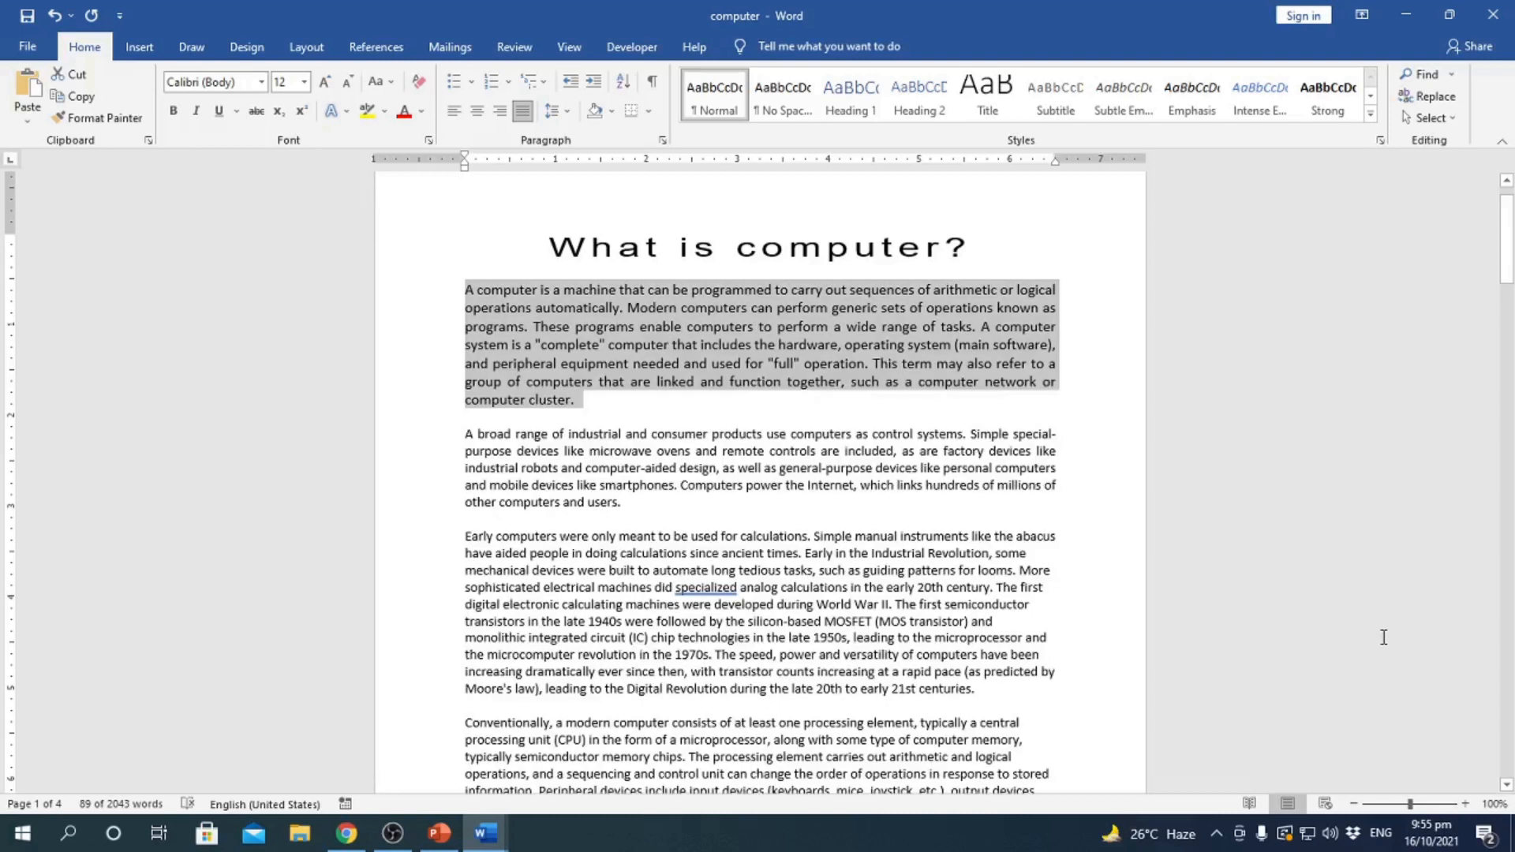
{"action": "key", "text": "ctrl+2"}
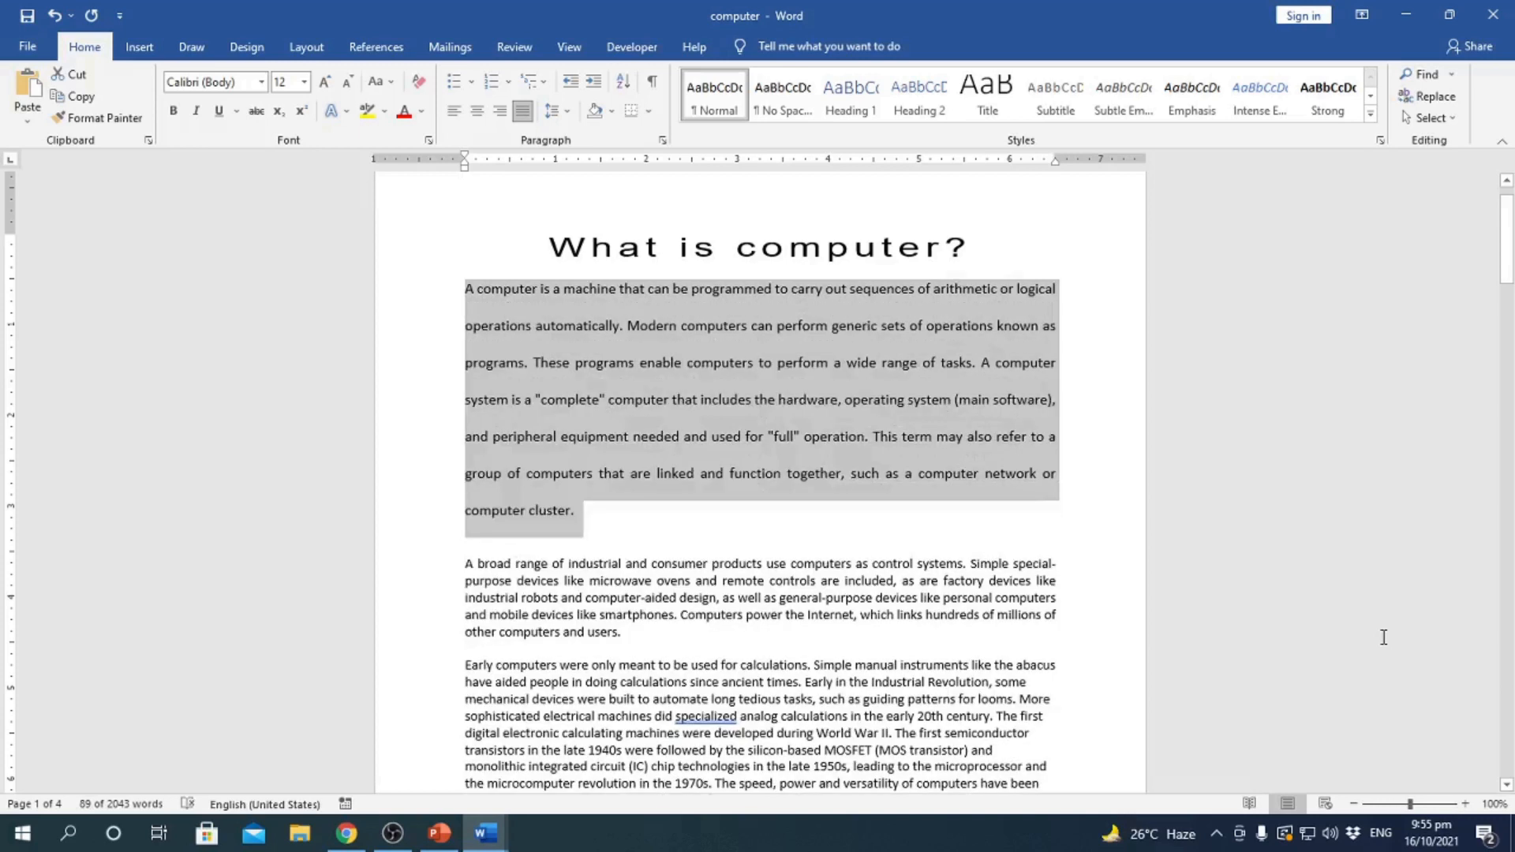
{"action": "key", "text": "ctrl+5"}
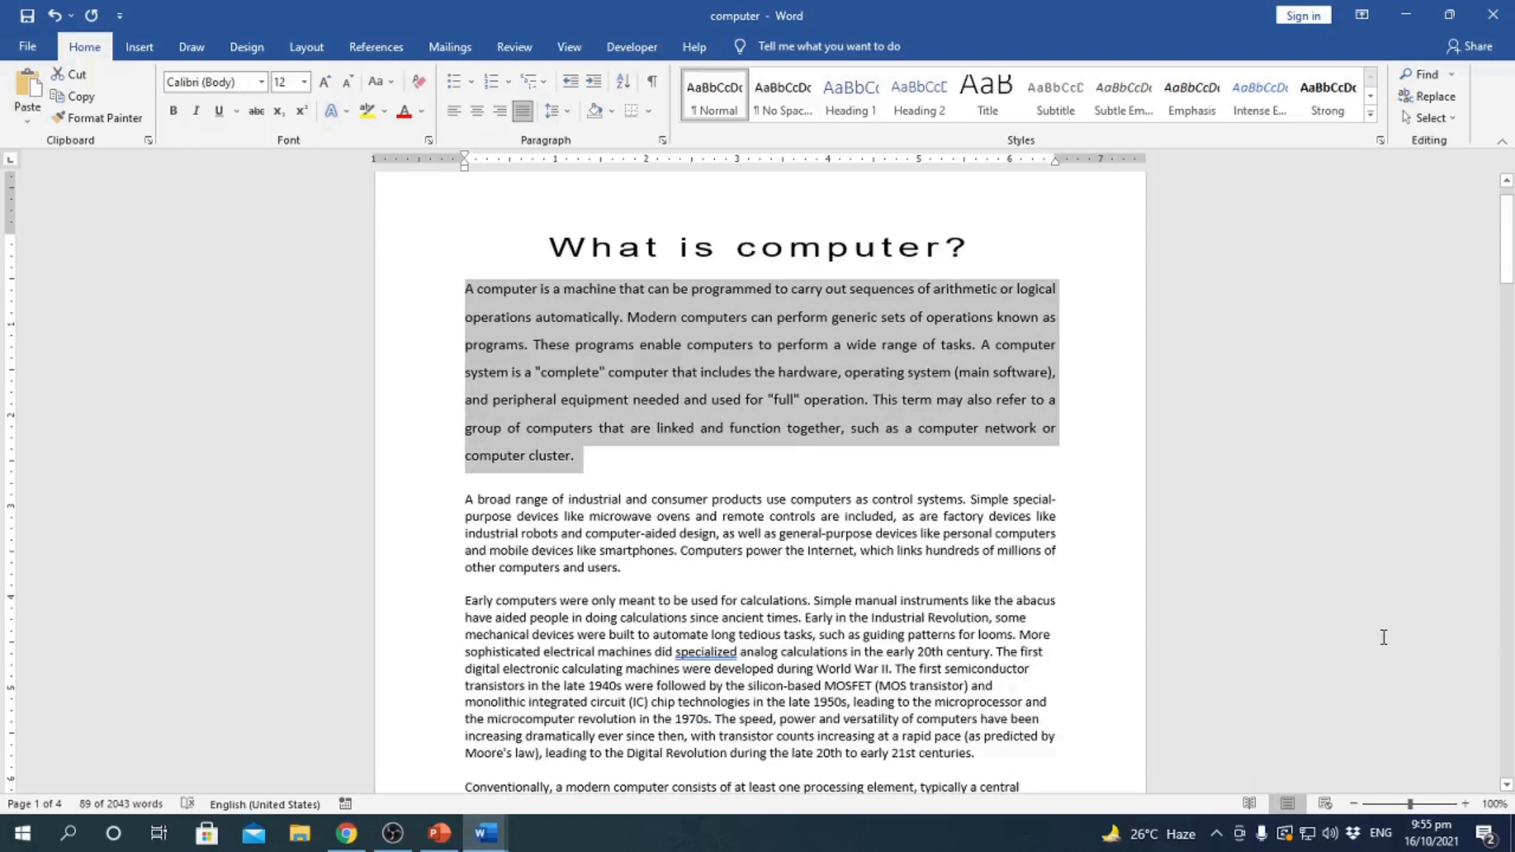
{"action": "key", "text": "ctrl+1"}
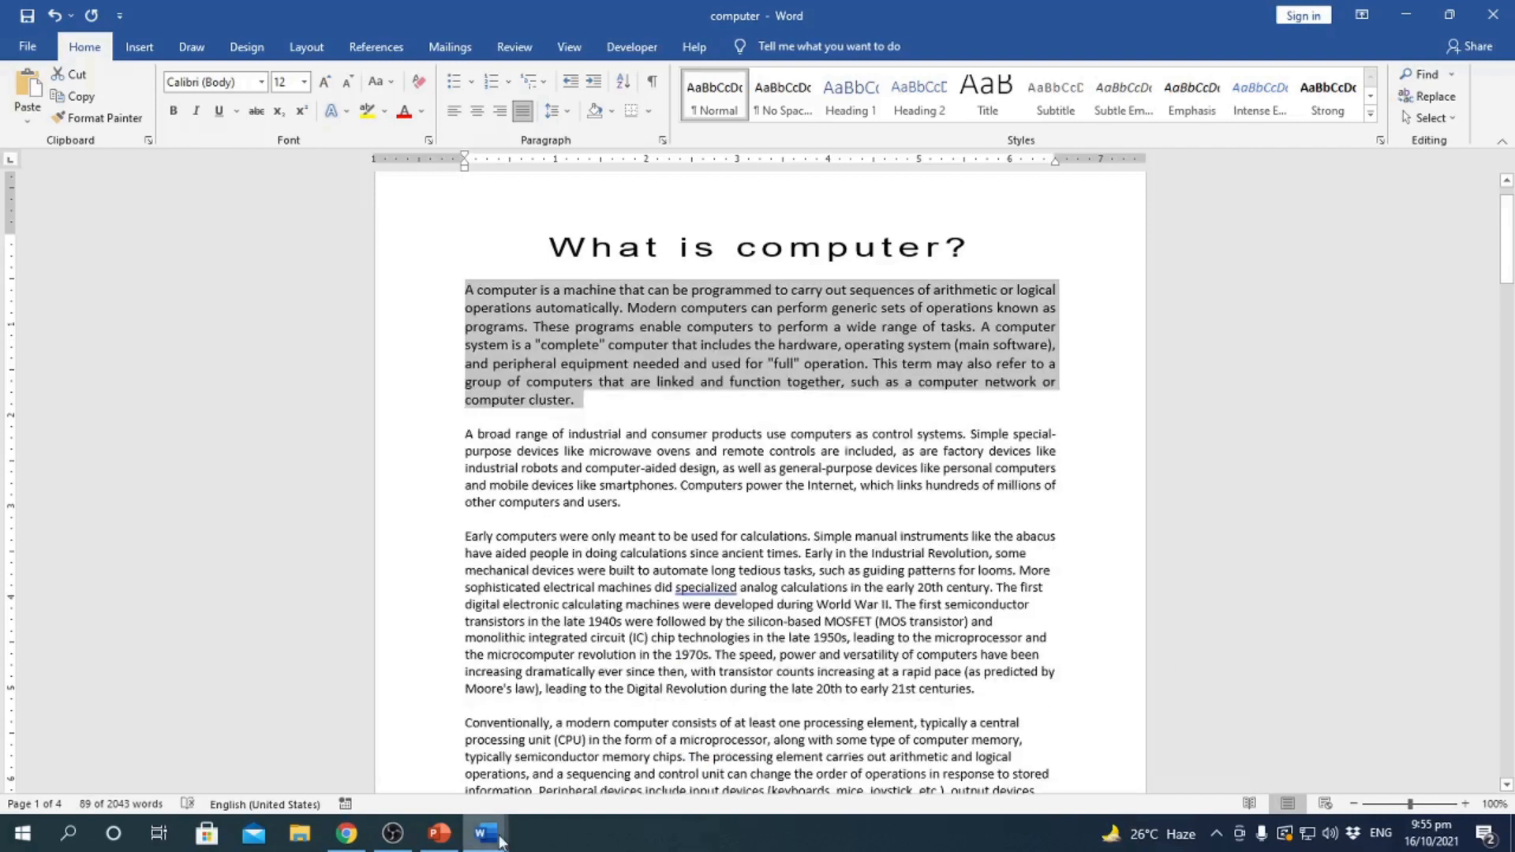
- Return to the Shorcut Keys in Word list and check the entry for spelling and grammar checking
{"action": "mouse_move", "coordinate": [506, 837]}
{"action": "left_click", "coordinate": [379, 785]}
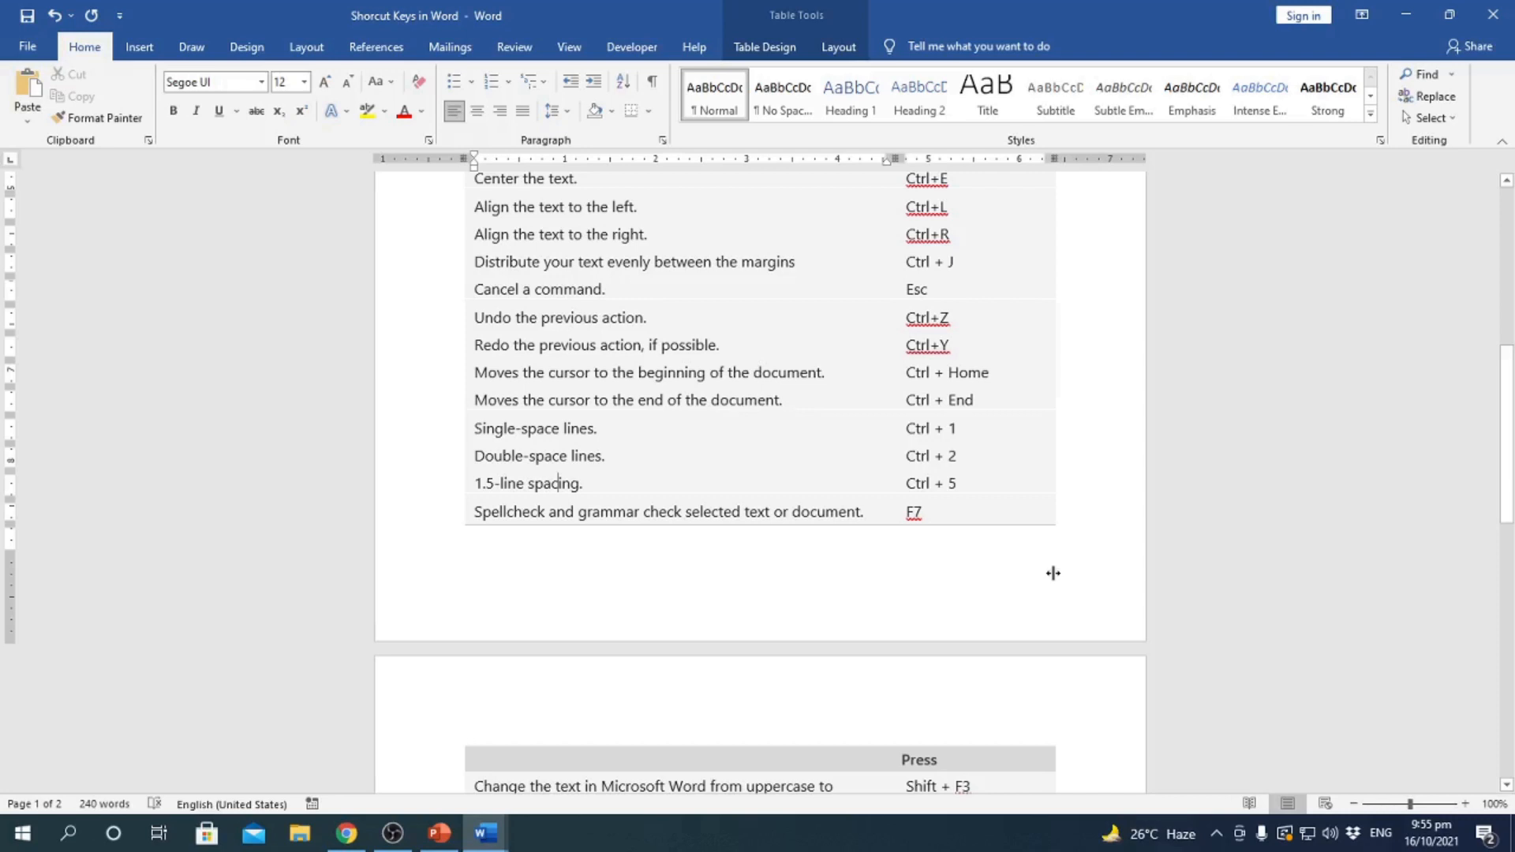
{"action": "scroll", "coordinate": [1054, 574], "scroll_direction": "down", "scroll_amount": 5}
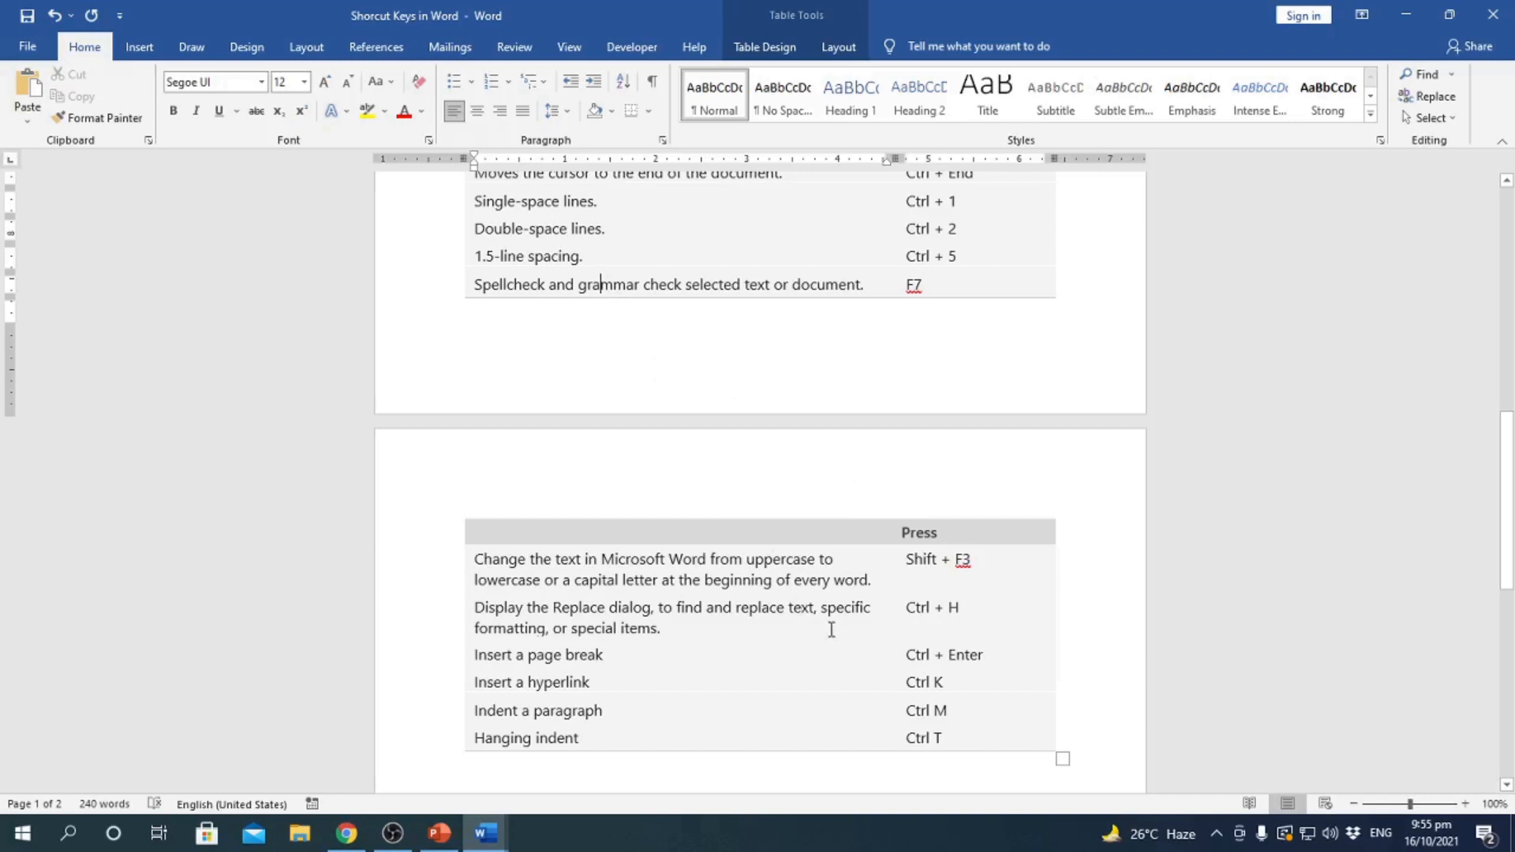
- Start a spelling and grammar check from the end of the second body paragraph in the computer document
{"action": "left_click", "coordinate": [486, 843]}
{"action": "left_click", "coordinate": [592, 762]}
{"action": "left_click", "coordinate": [809, 502]}
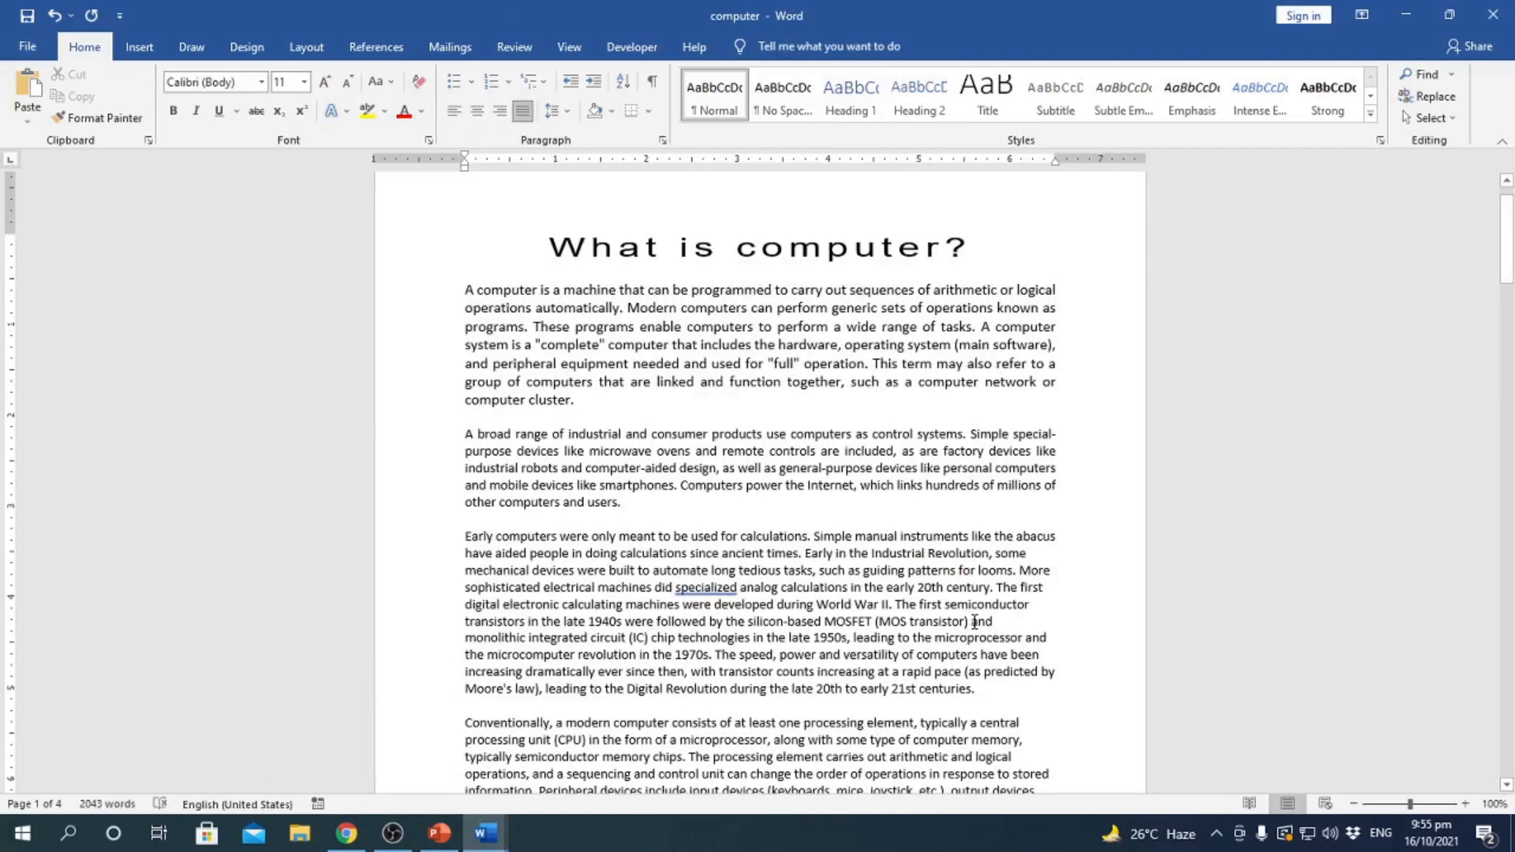
{"action": "key", "text": "F7"}
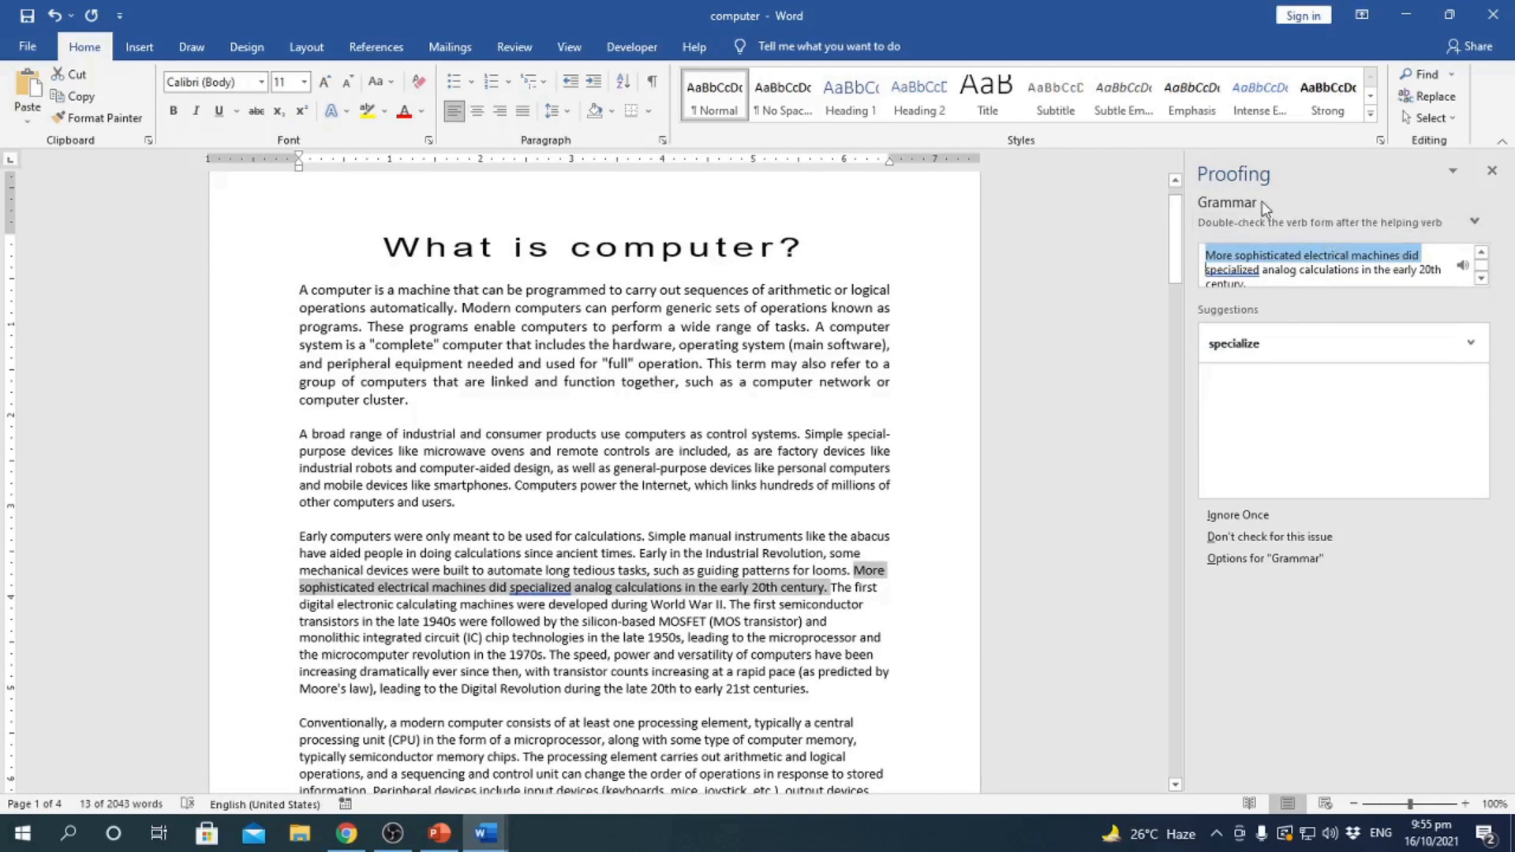
- Examine the sentence flagged by the grammar check, and close the Proofing check without applying a suggestion
{"action": "scroll", "coordinate": [1318, 284], "scroll_direction": "down", "scroll_amount": 1}
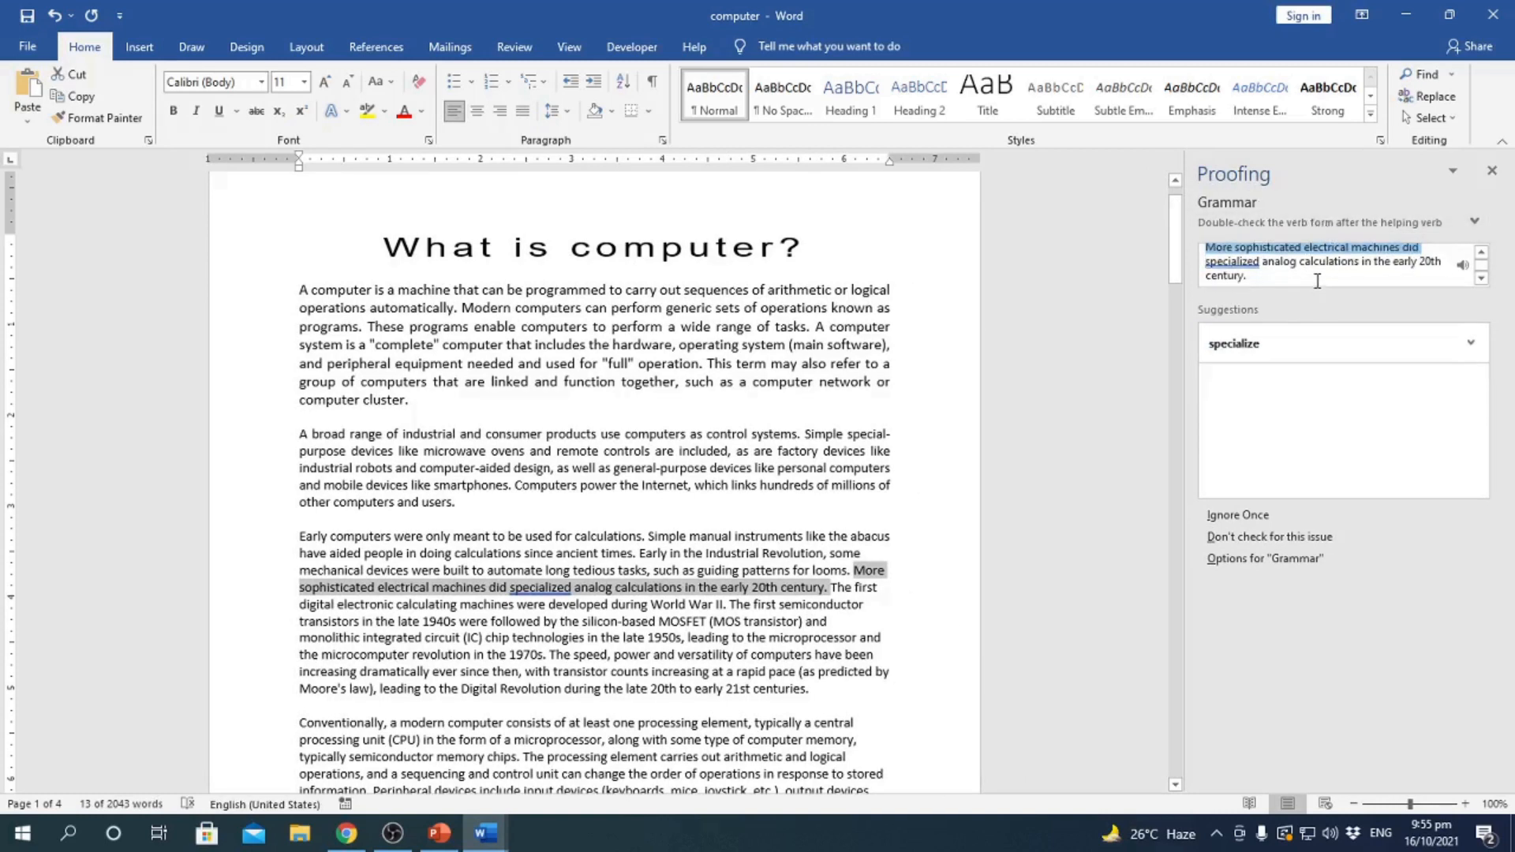
{"action": "scroll", "coordinate": [1318, 281], "scroll_direction": "up", "scroll_amount": 1}
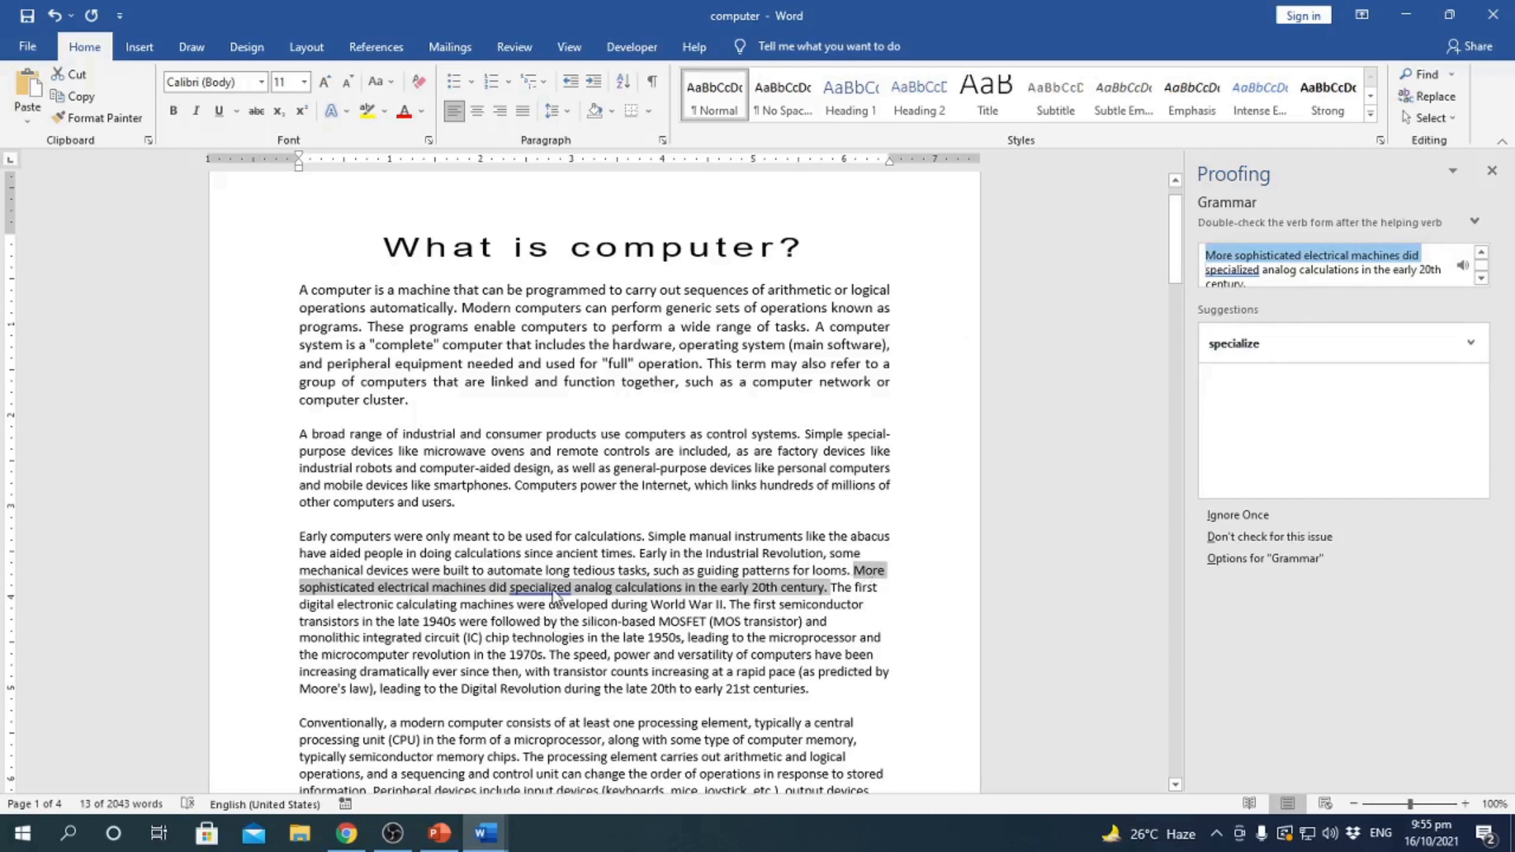
{"action": "scroll", "coordinate": [1403, 264], "scroll_direction": "down", "scroll_amount": 1}
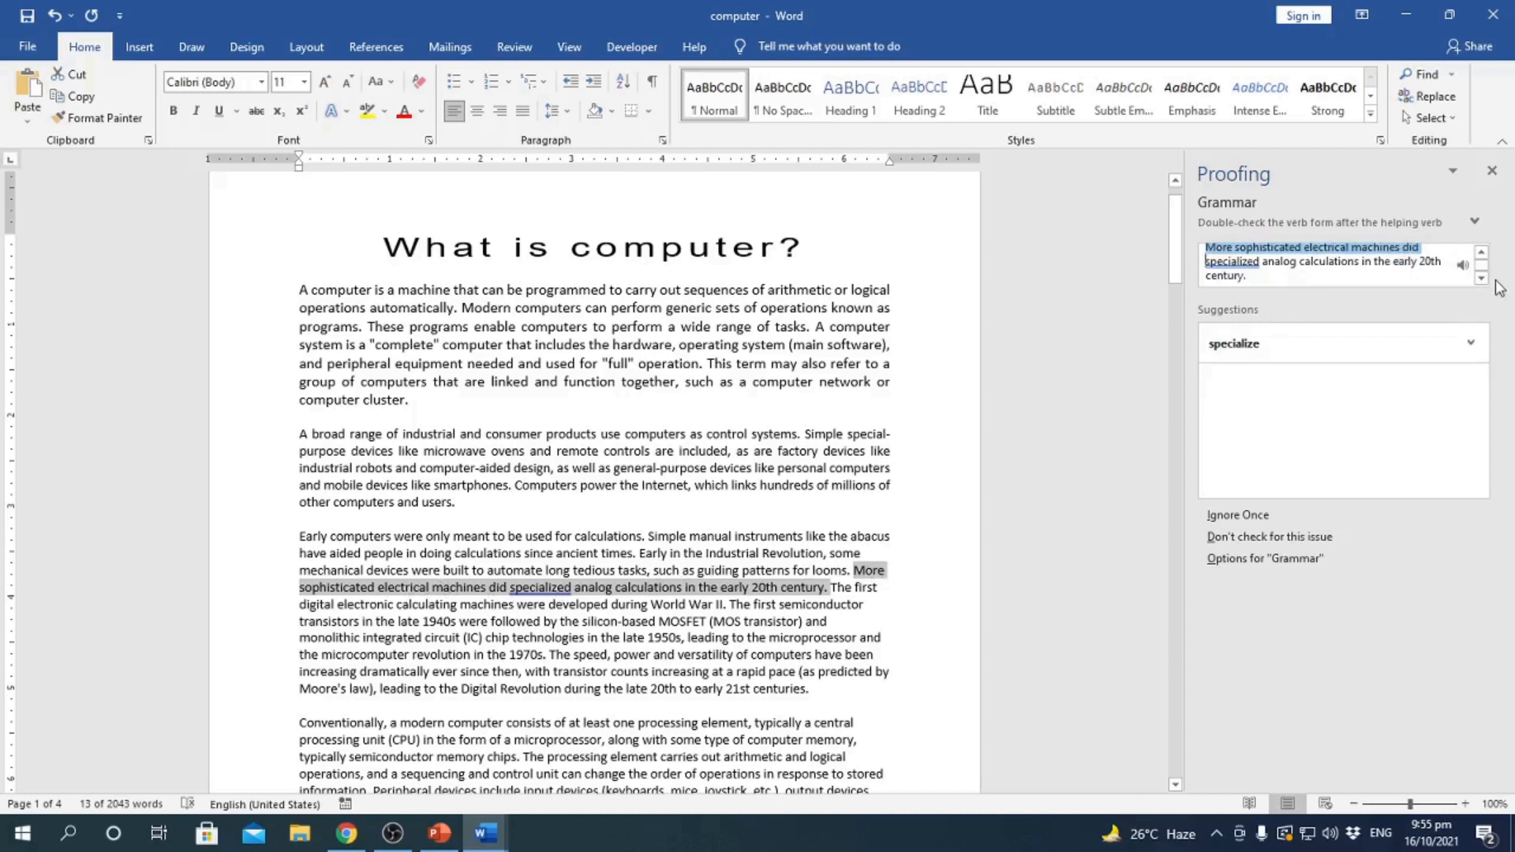
{"action": "left_click", "coordinate": [618, 588]}
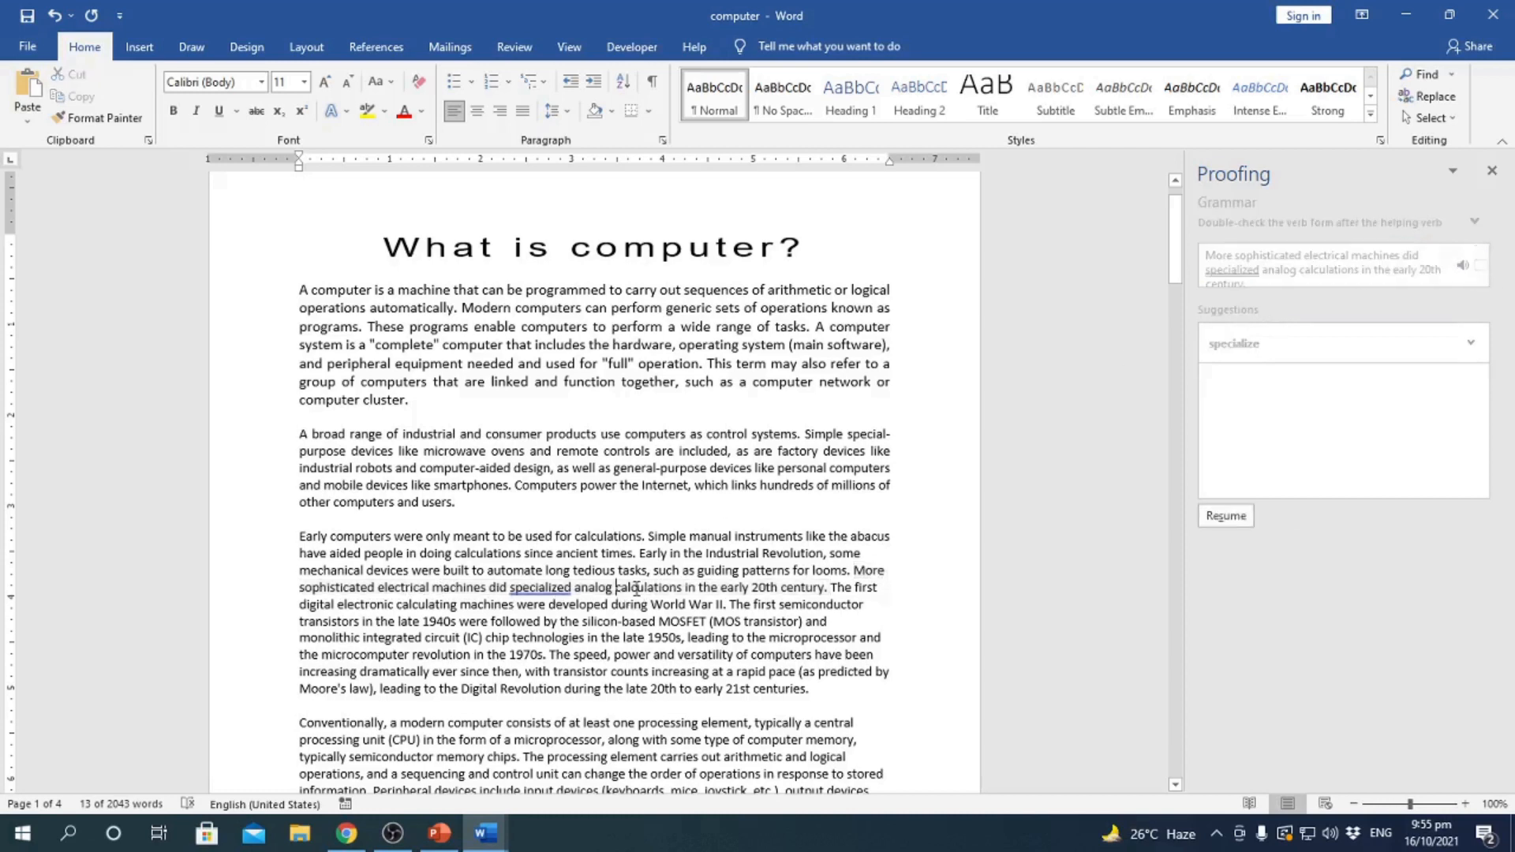
{"action": "left_click_drag", "start_coordinate": [857, 570], "coordinate": [867, 573]}
{"action": "left_click", "coordinate": [606, 638]}
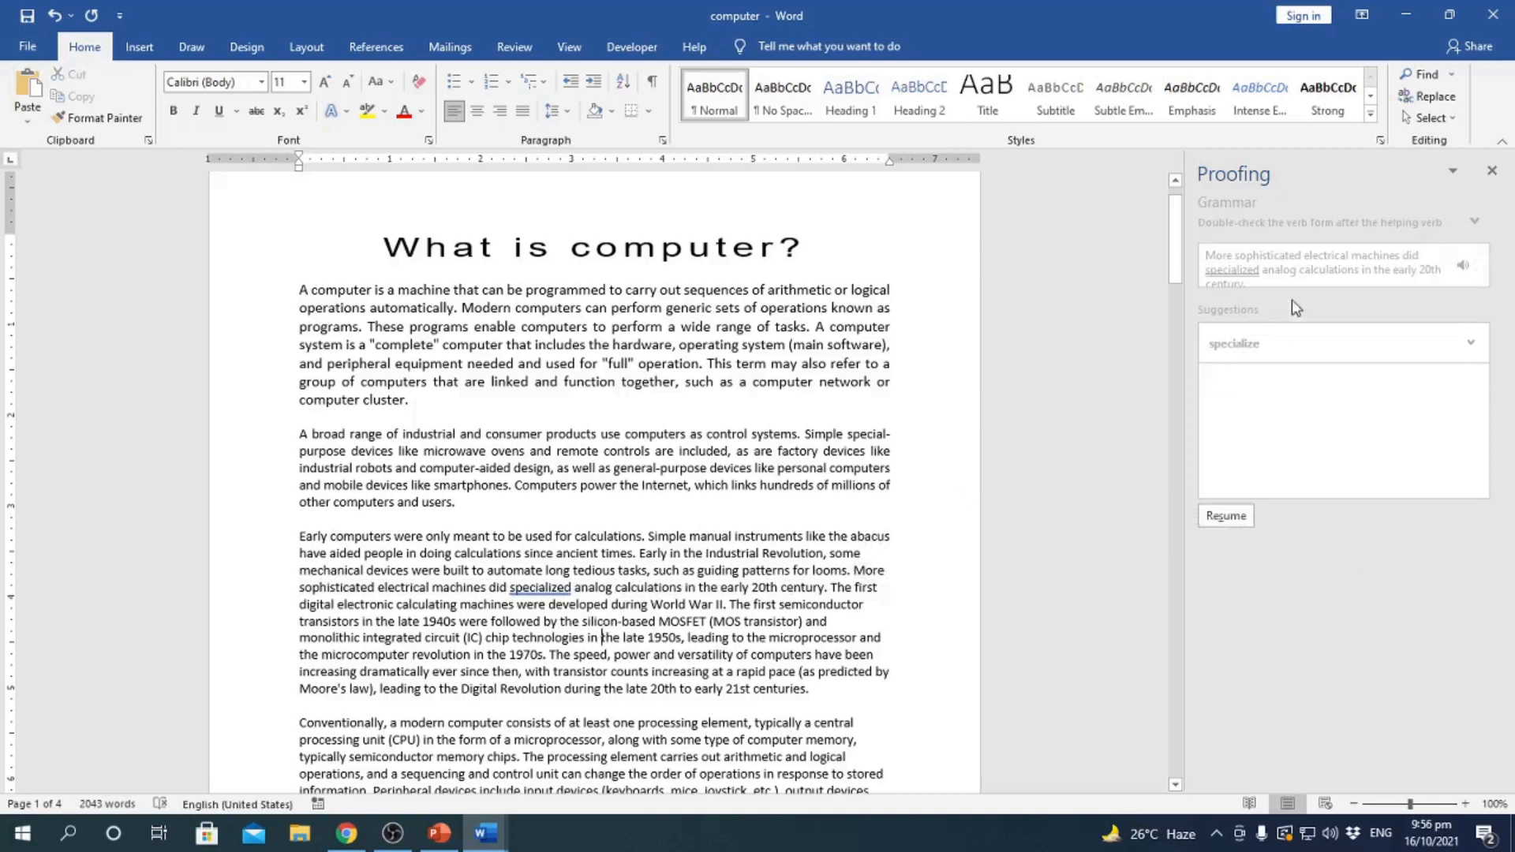
{"action": "left_click", "coordinate": [1491, 171]}
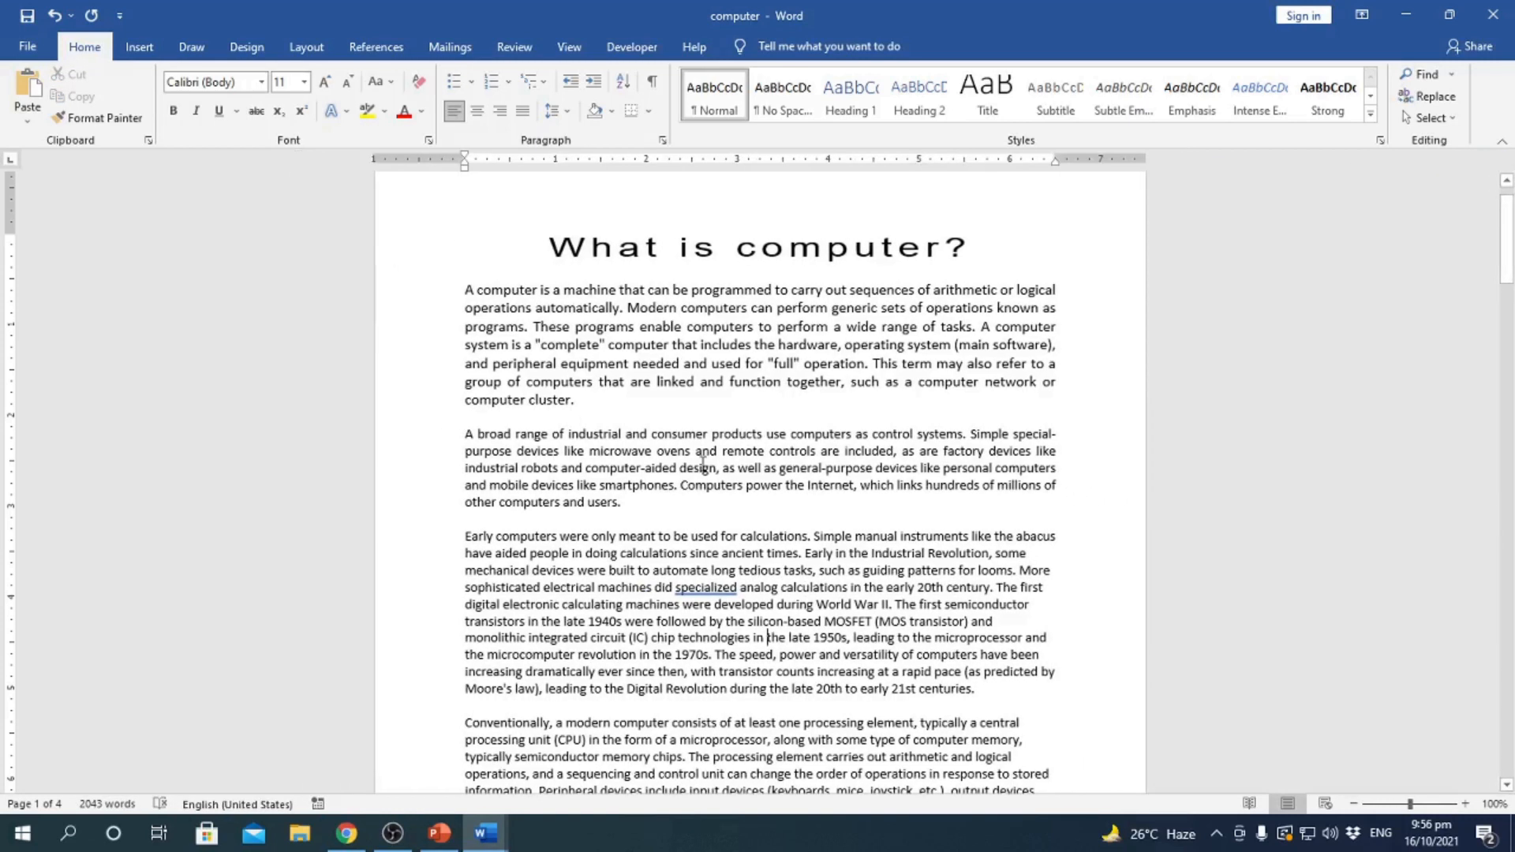
- Return to the Shorcut Keys in Word list and review the second-page entries, starting with the change-case shortcut
{"action": "left_click", "coordinate": [711, 433]}
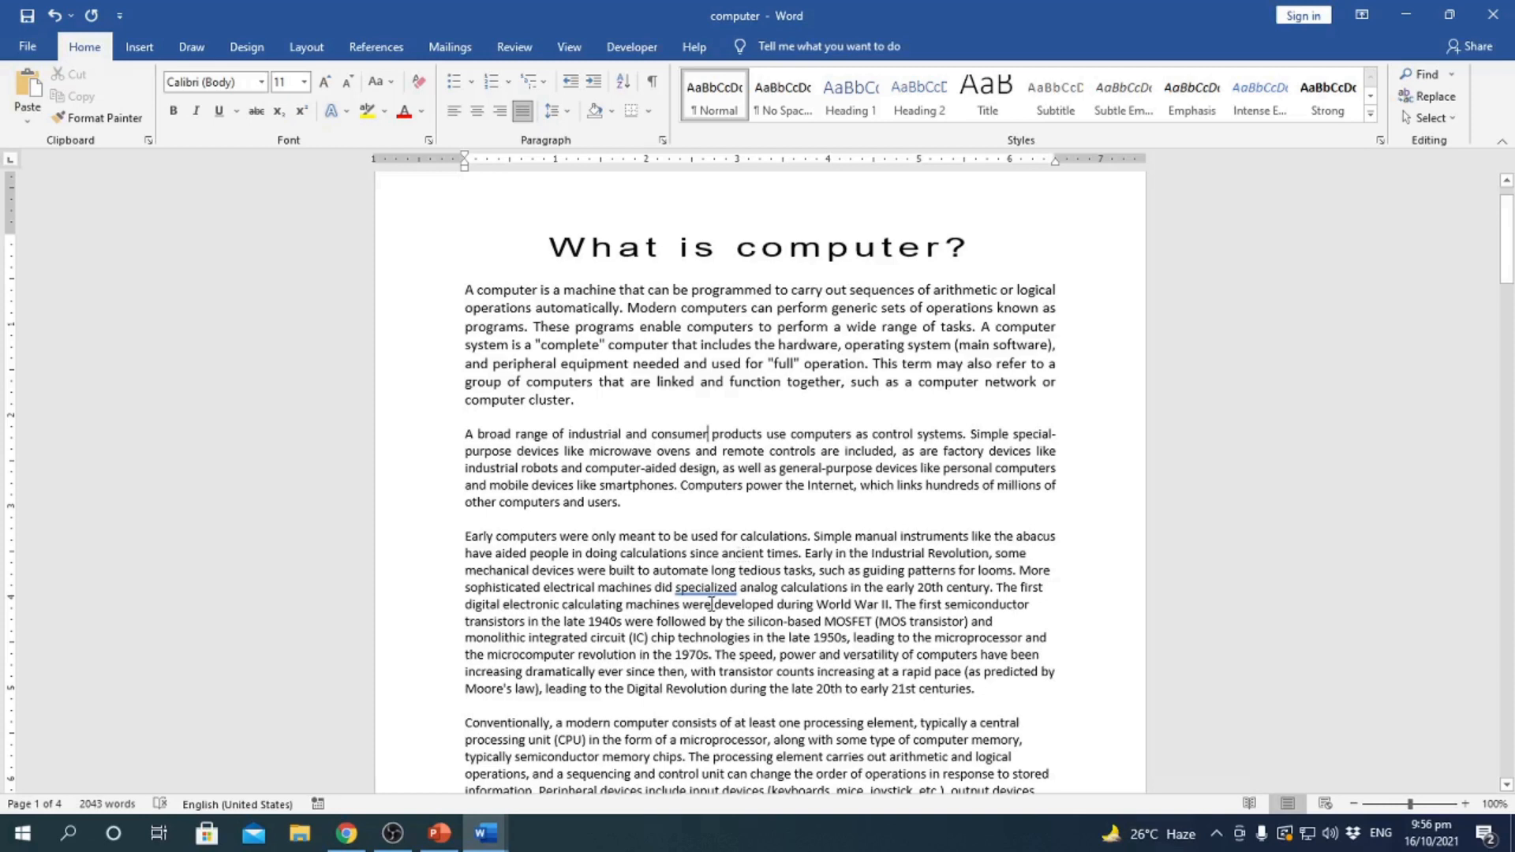
{"action": "mouse_move", "coordinate": [486, 833]}
{"action": "left_click", "coordinate": [470, 750]}
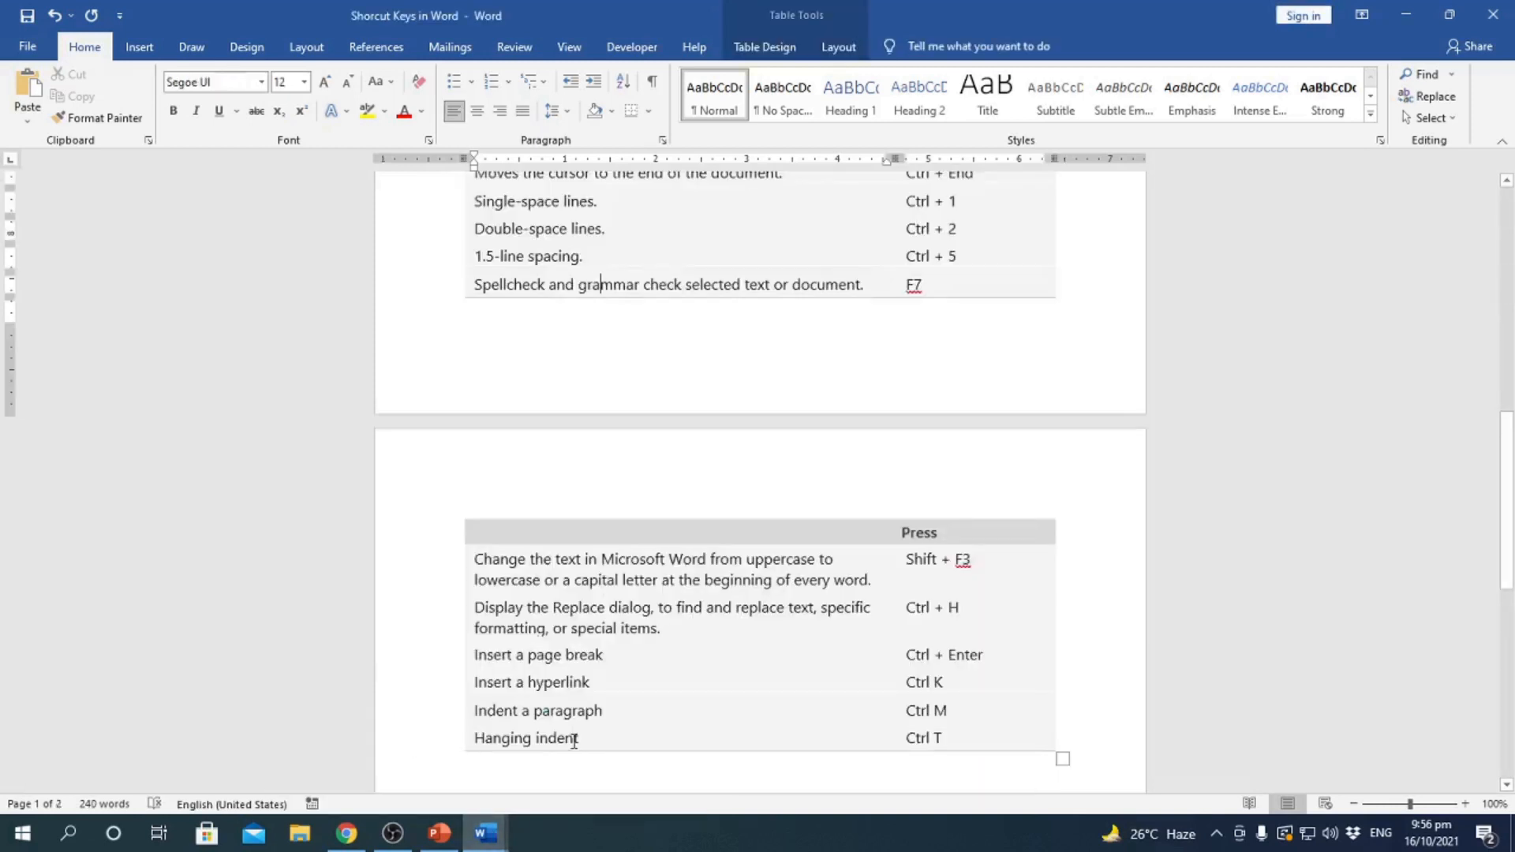
{"action": "scroll", "coordinate": [1054, 581], "scroll_direction": "down", "scroll_amount": 2}
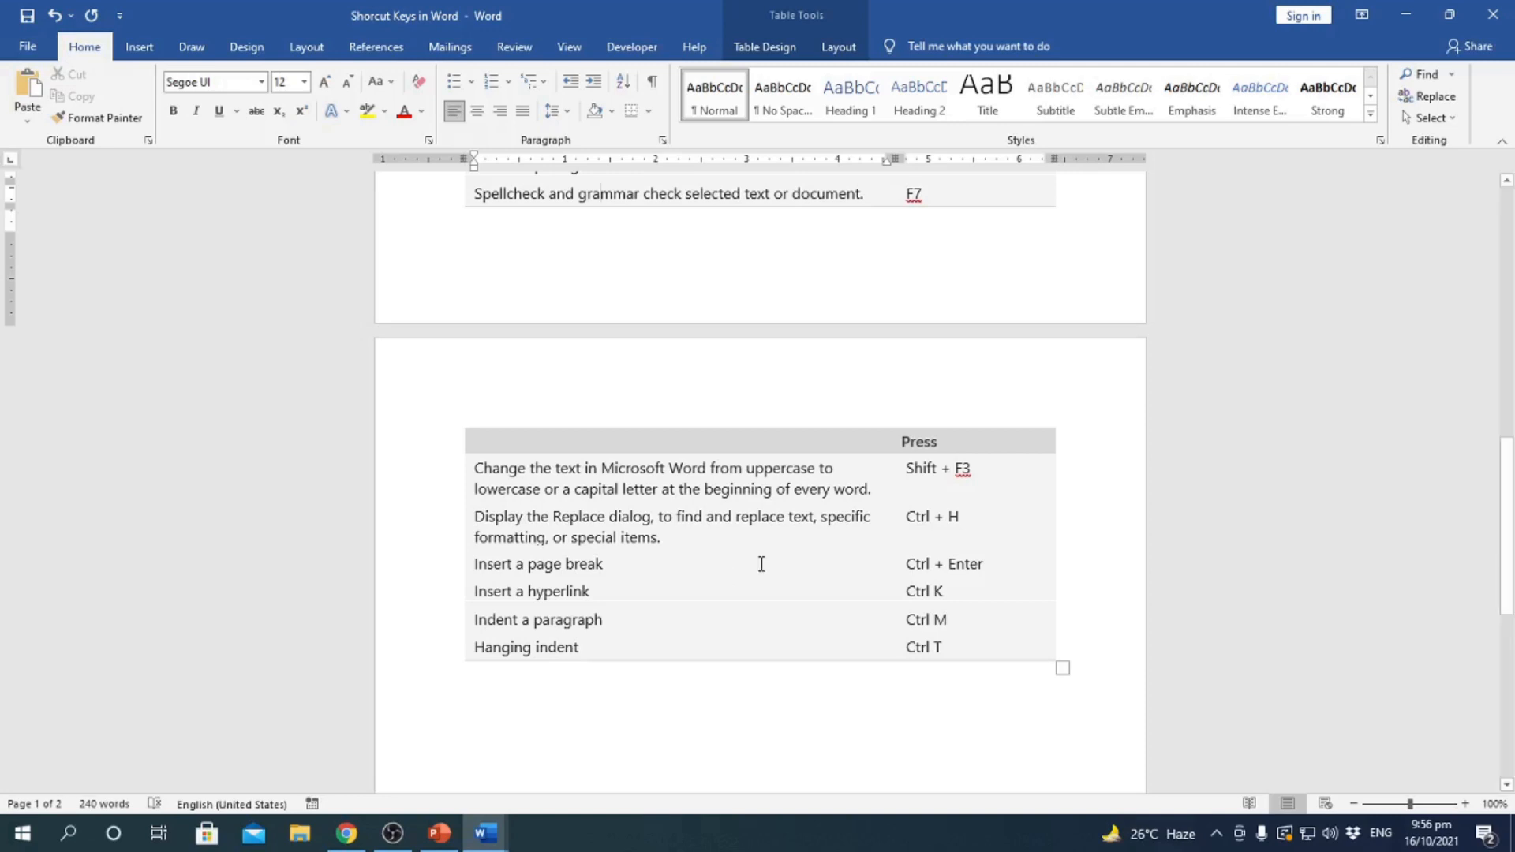
- In the computer document, change the title words "What is computer" to uppercase, and undo the change
{"action": "mouse_move", "coordinate": [510, 835]}
{"action": "left_click", "coordinate": [557, 750]}
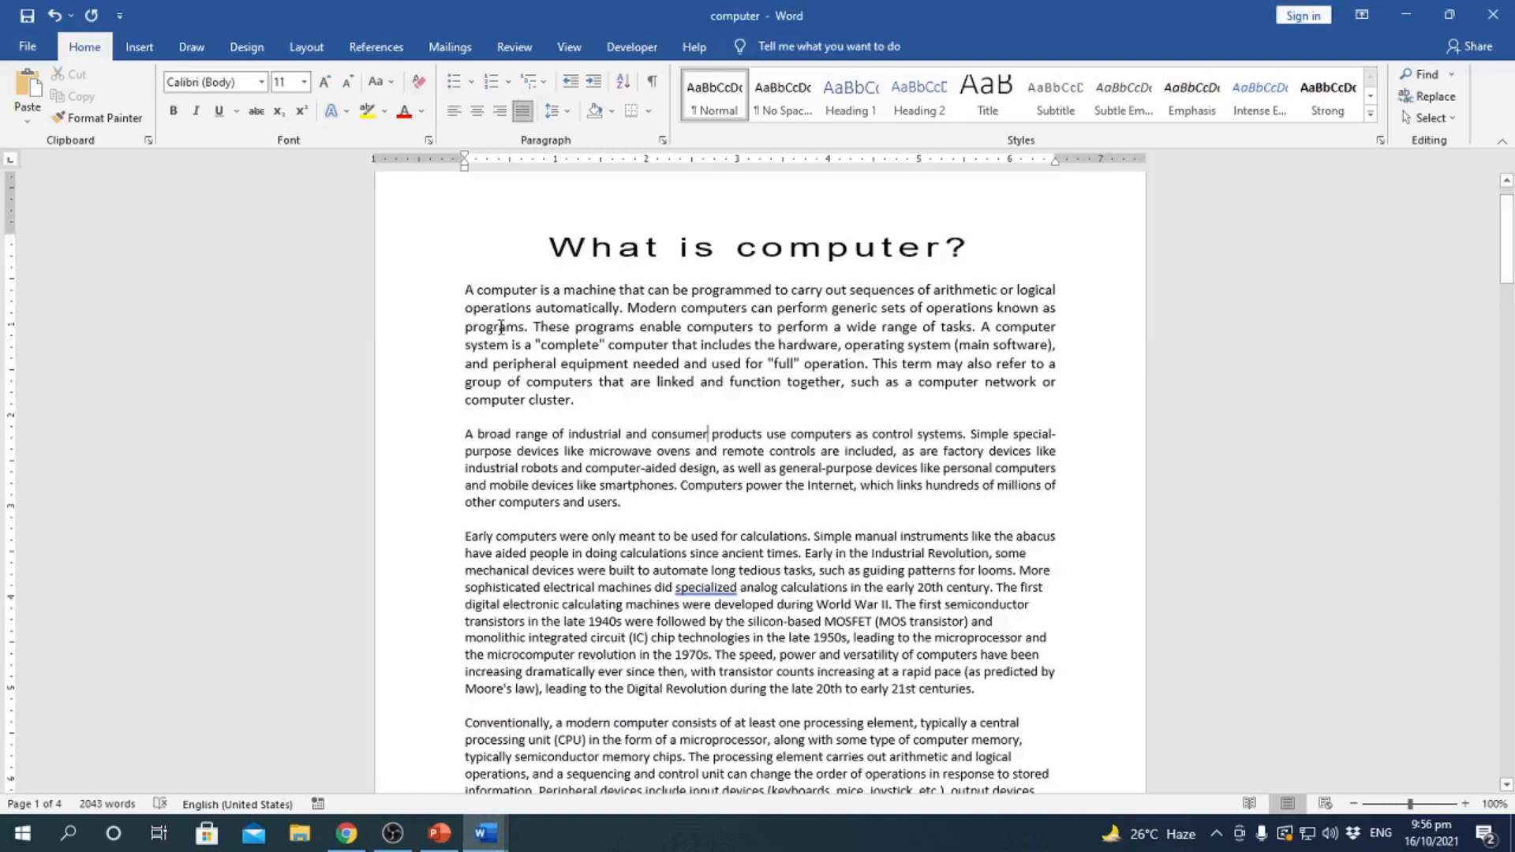
{"action": "left_click_drag", "start_coordinate": [550, 251], "coordinate": [945, 249]}
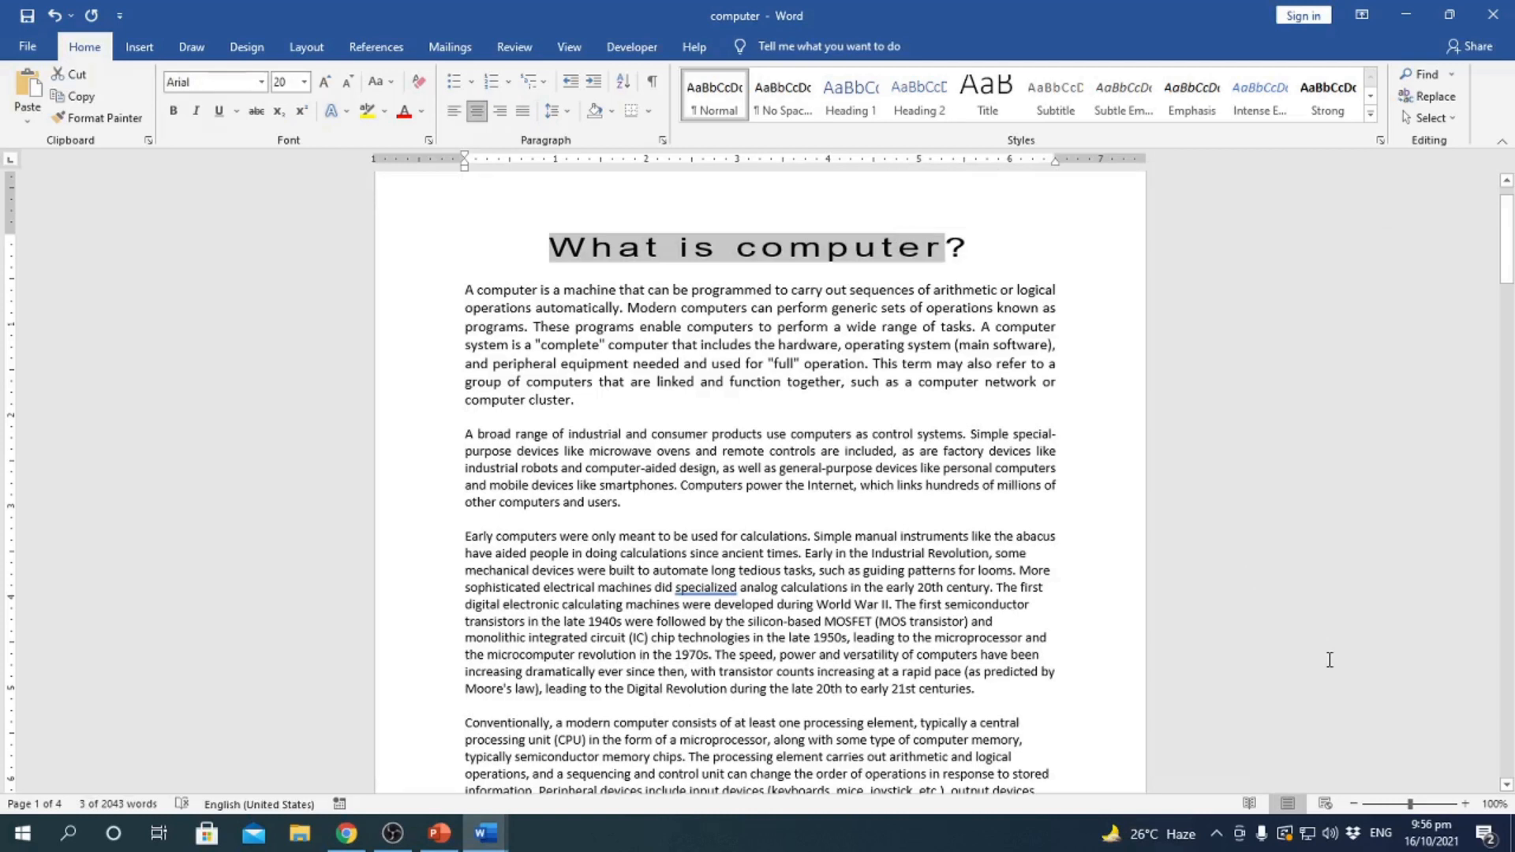
{"action": "key", "text": "shift+F3"}
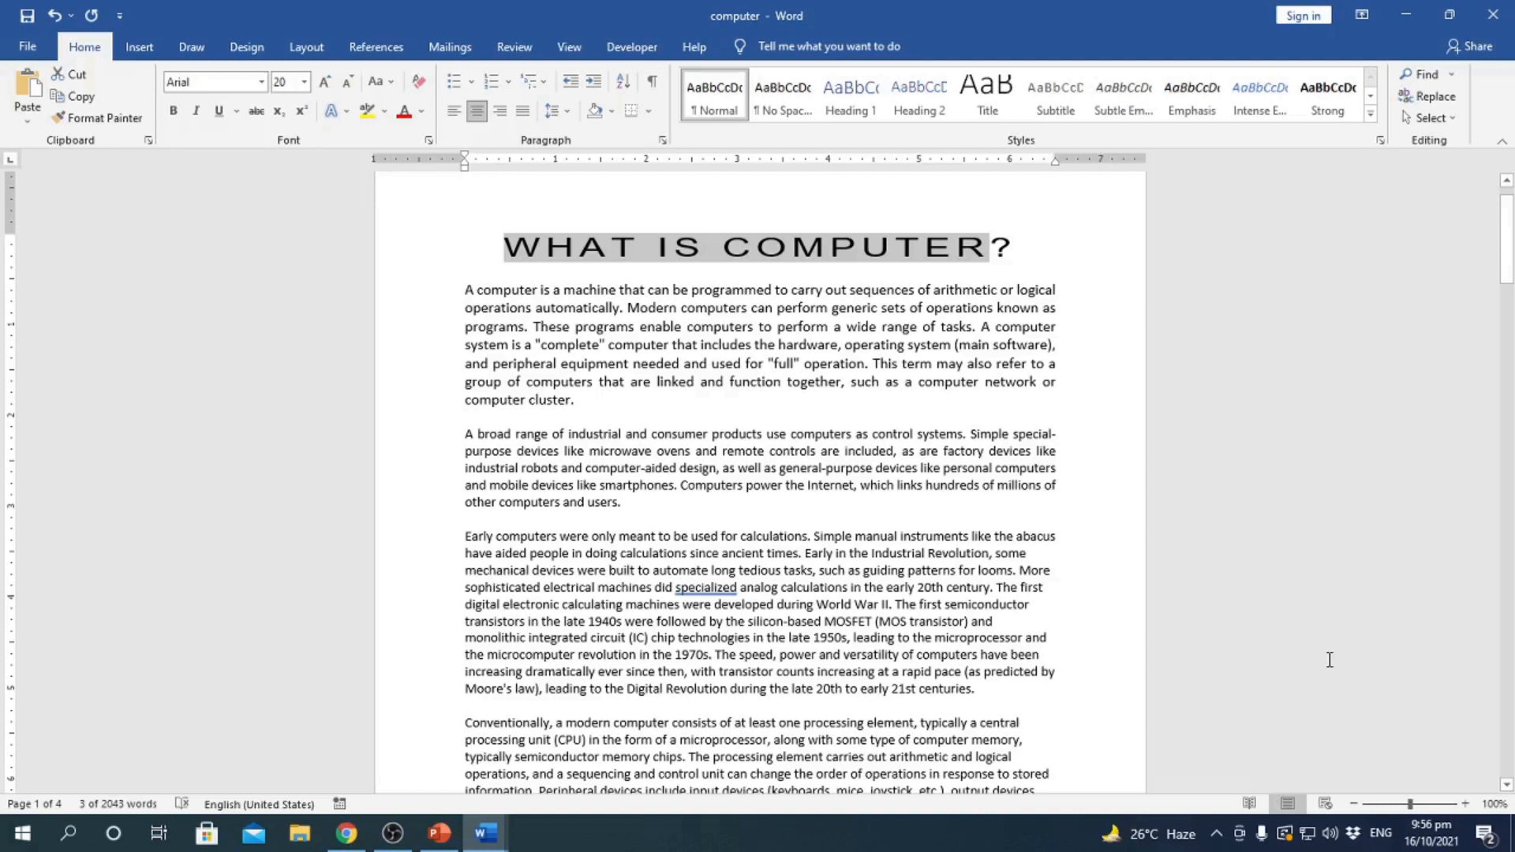
{"action": "key", "text": "ctrl+z"}
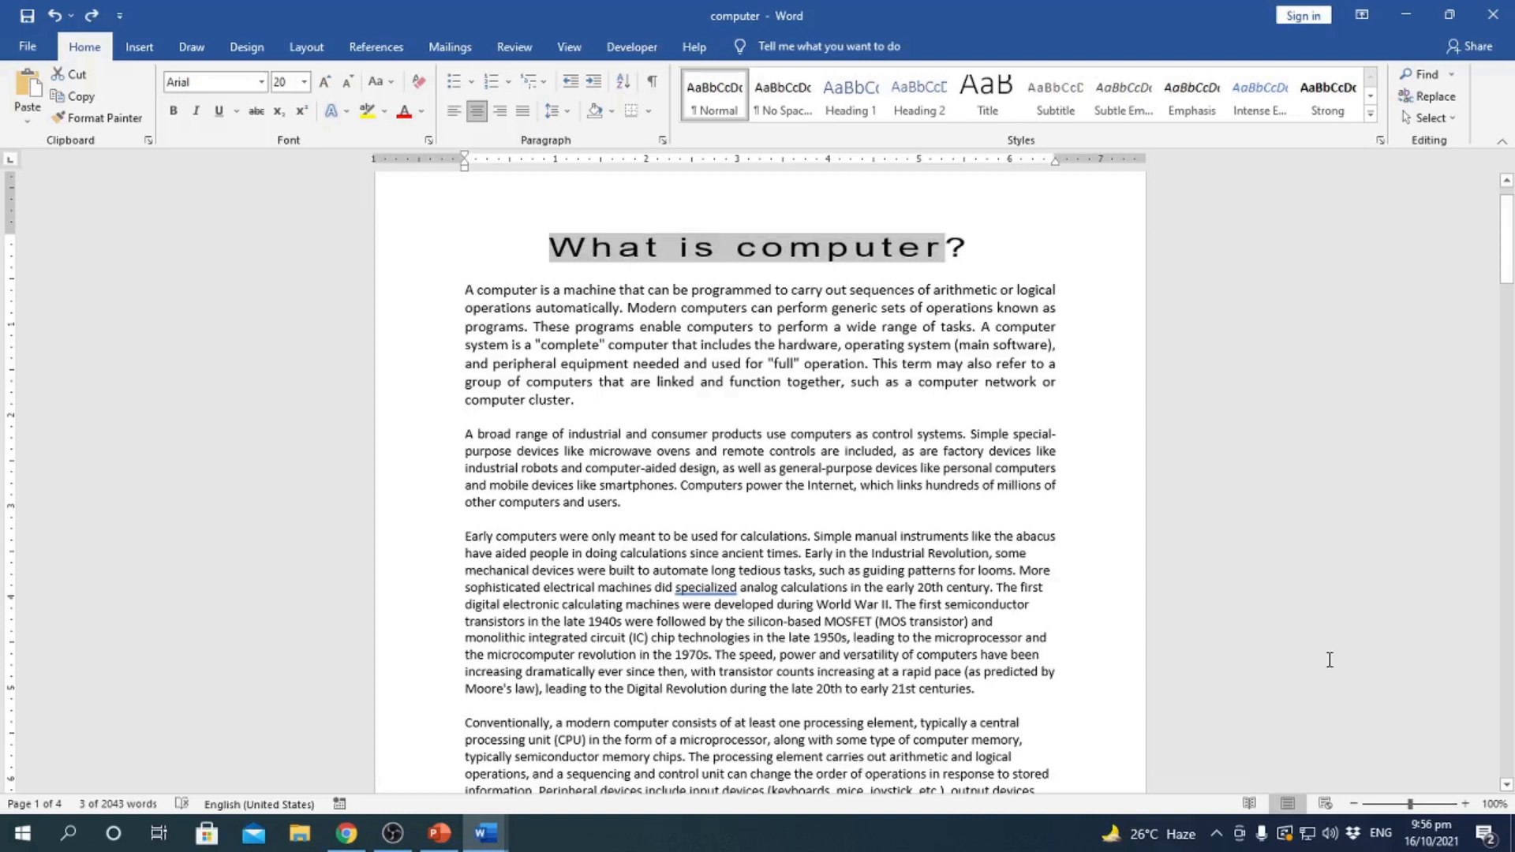
- Add a trial line reading "WHAT IS COMPUTER" below the title, and remove it again
{"action": "key", "text": "Down"}
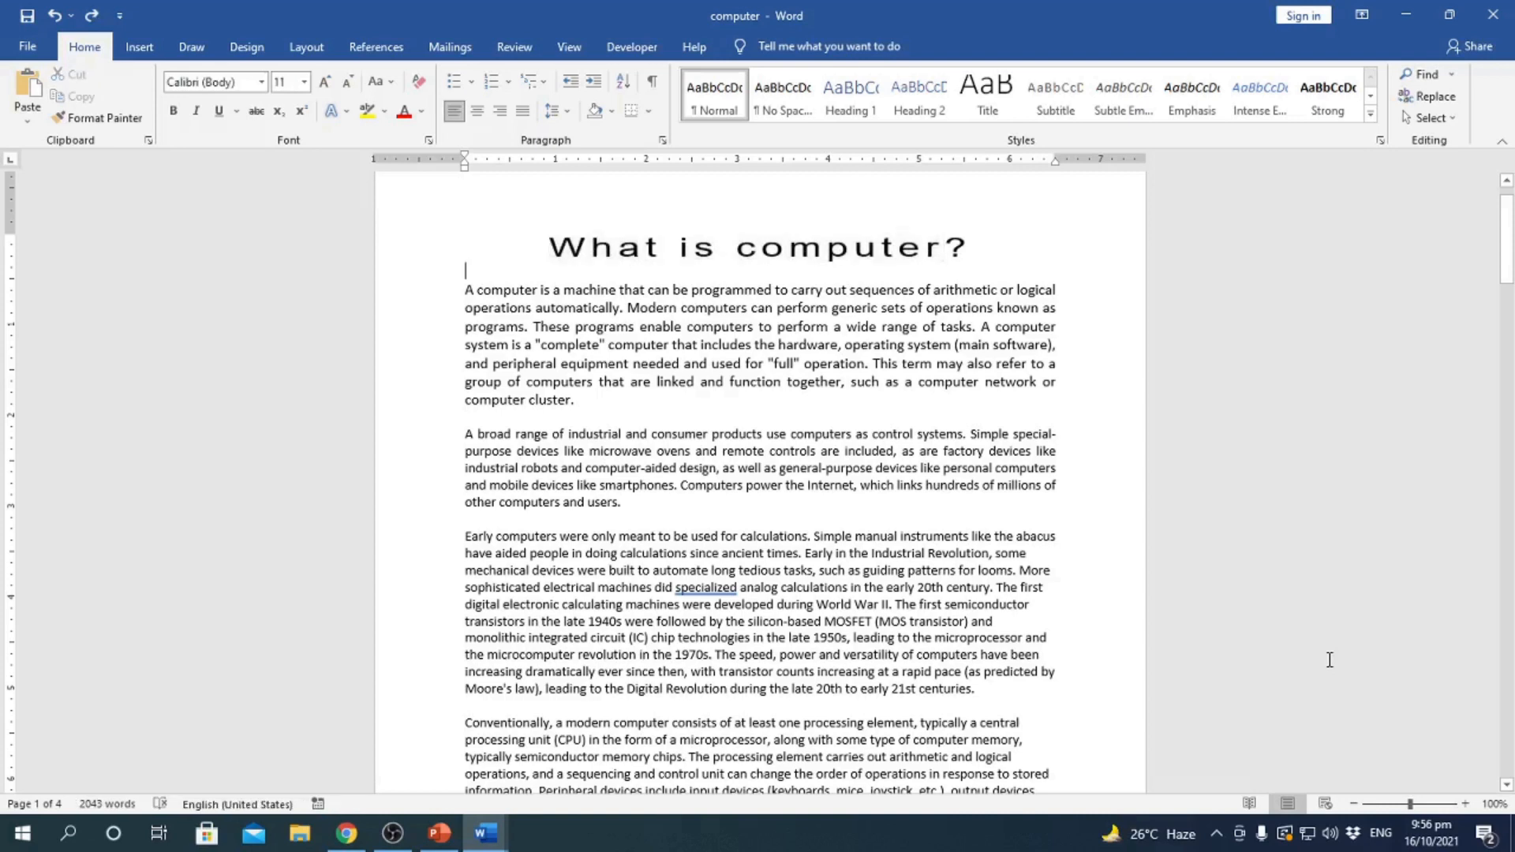
{"action": "key", "text": "Return"}
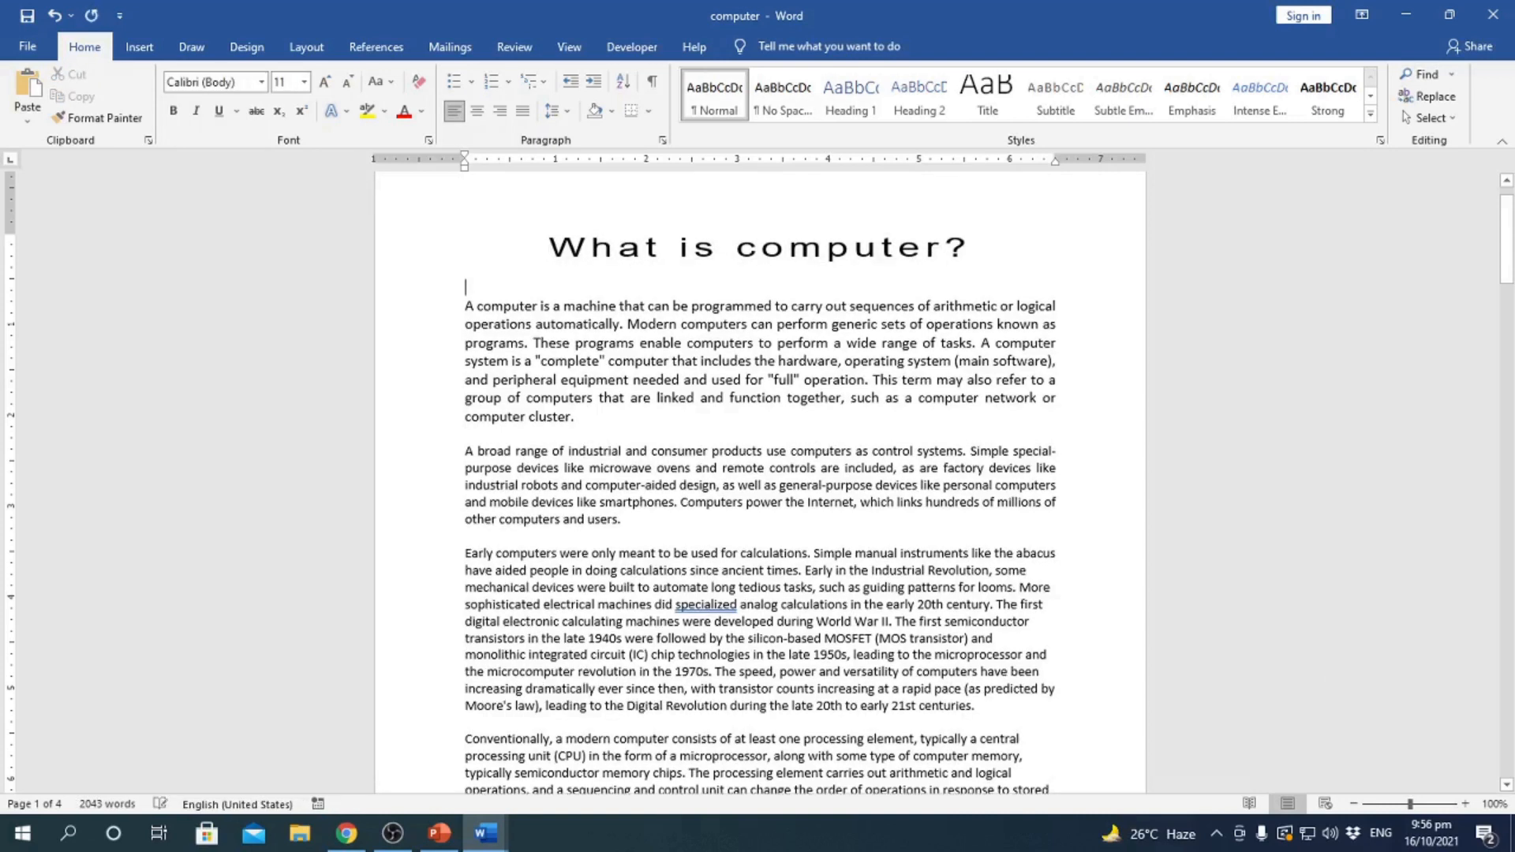
{"action": "key", "text": "Down"}
{"action": "type", "text": "WHAT IS COMPUTER"}
{"action": "key", "text": "shift+Home"}
{"action": "key", "text": "BackSpace"}
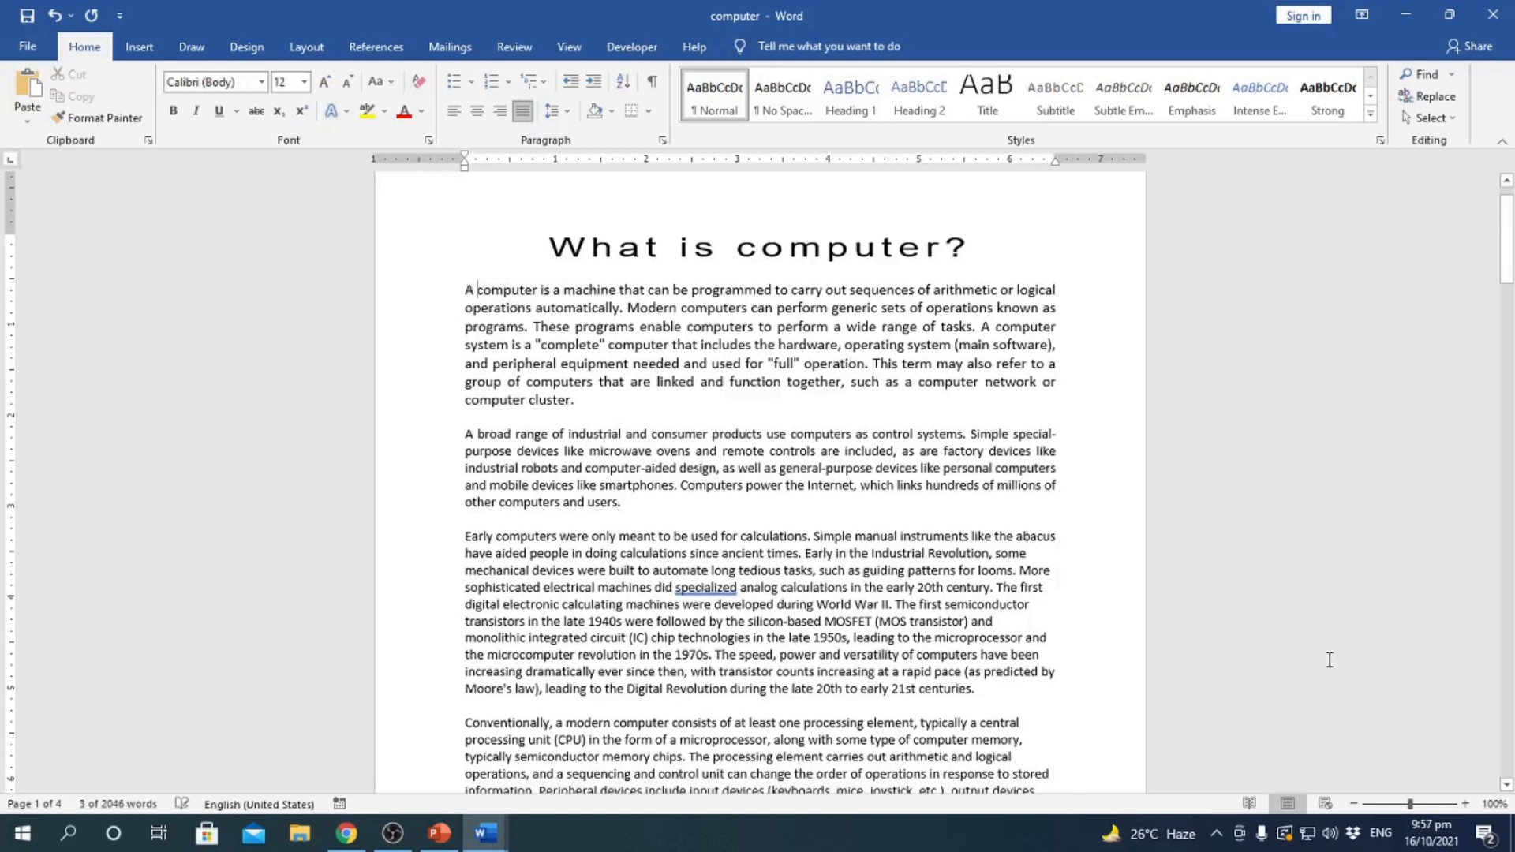
- Select the whole title including its question mark, change it to uppercase, and undo the change
{"action": "key", "text": "Up"}
{"action": "key", "text": "shift+End"}
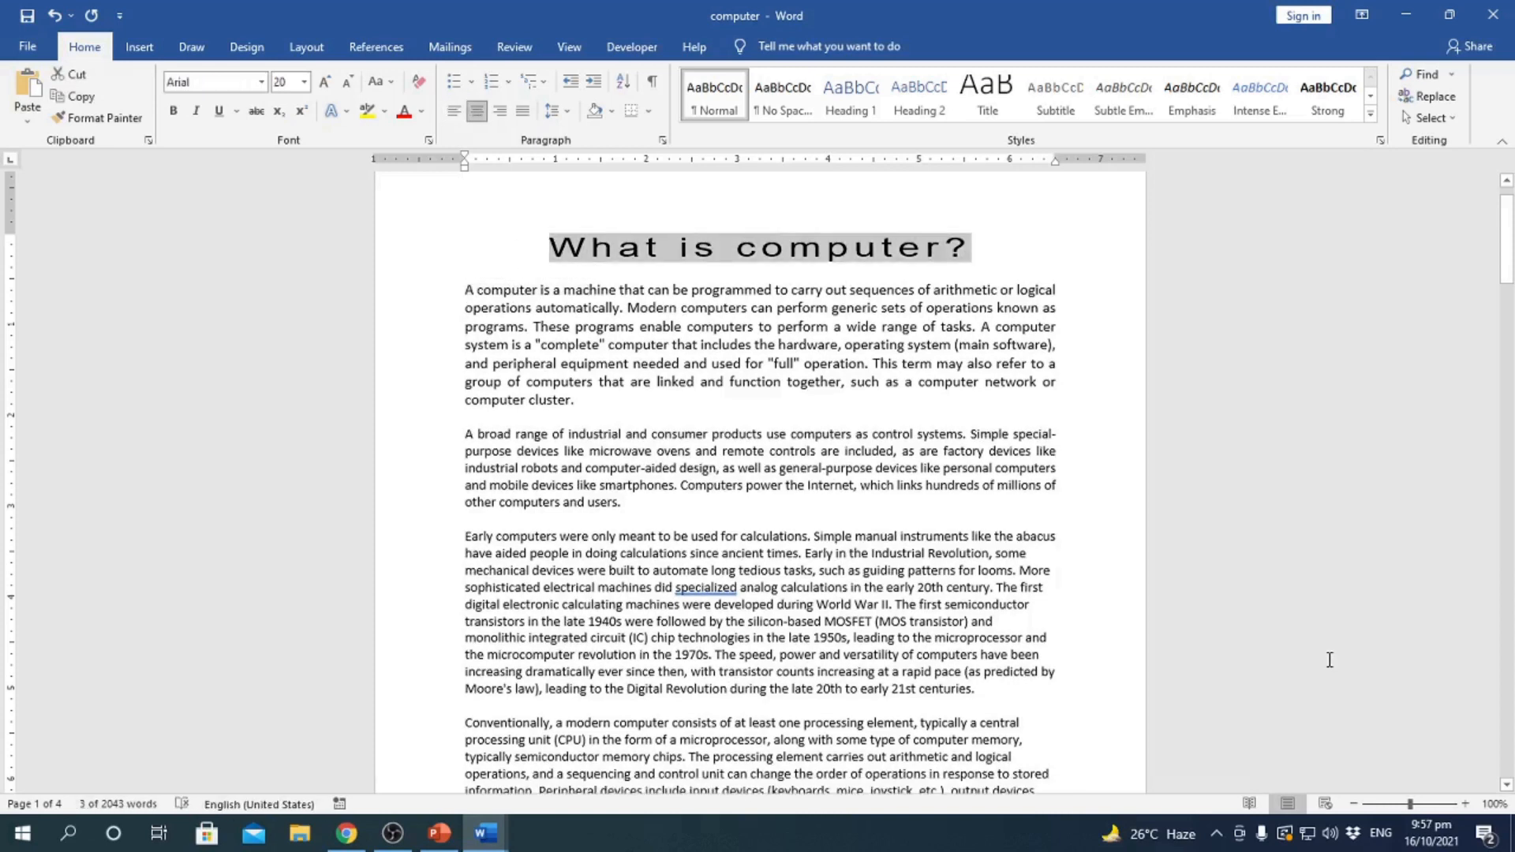
{"action": "key", "text": "shift+F3"}
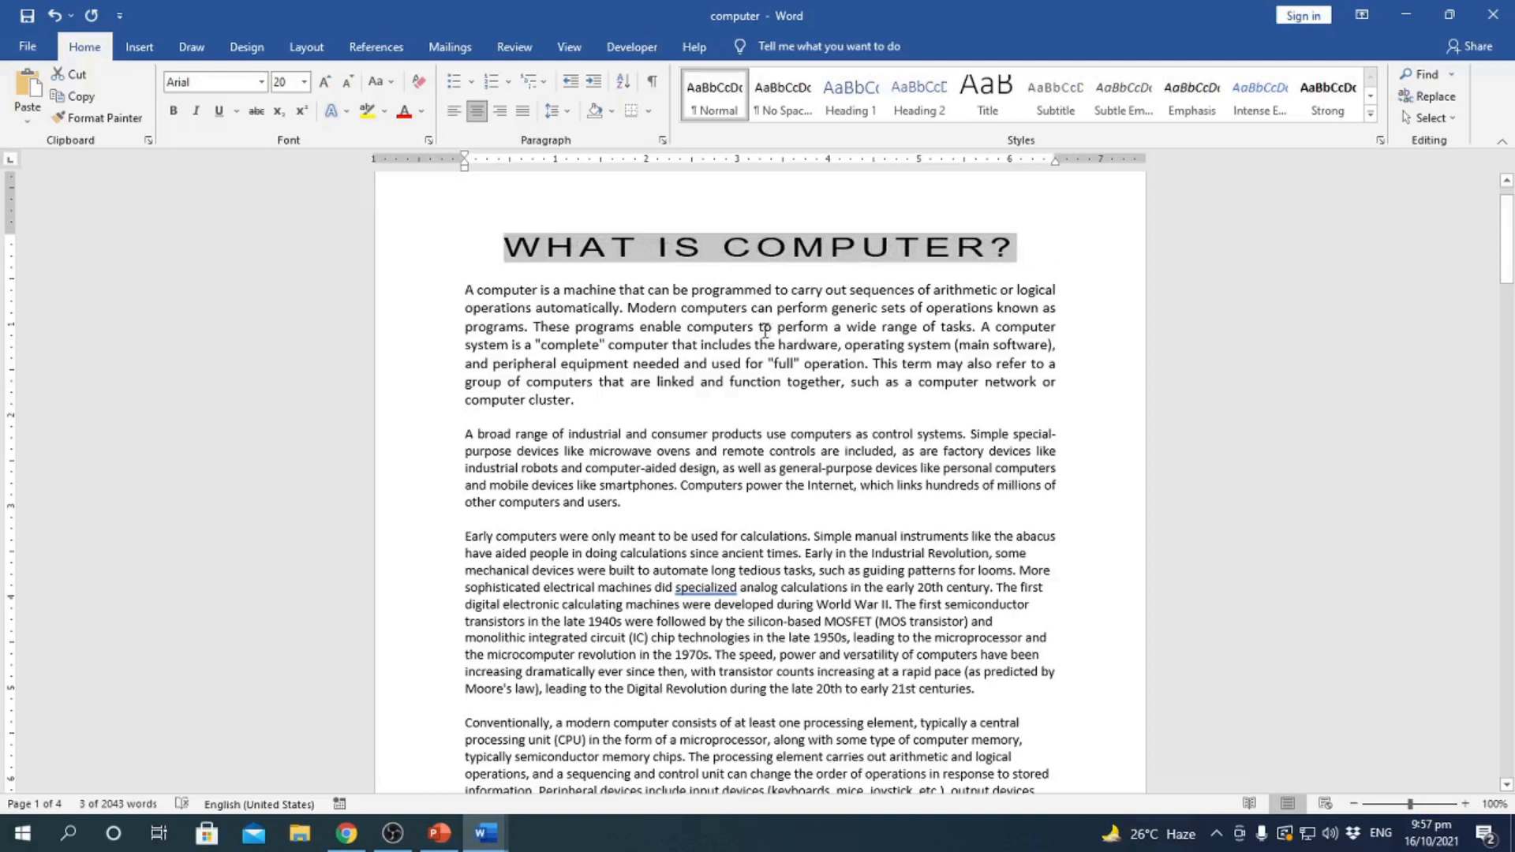
{"action": "key", "text": "ctrl+z"}
- Apply the UPPERCASE option of Change Case to the title, and undo it
{"action": "left_click", "coordinate": [390, 82]}
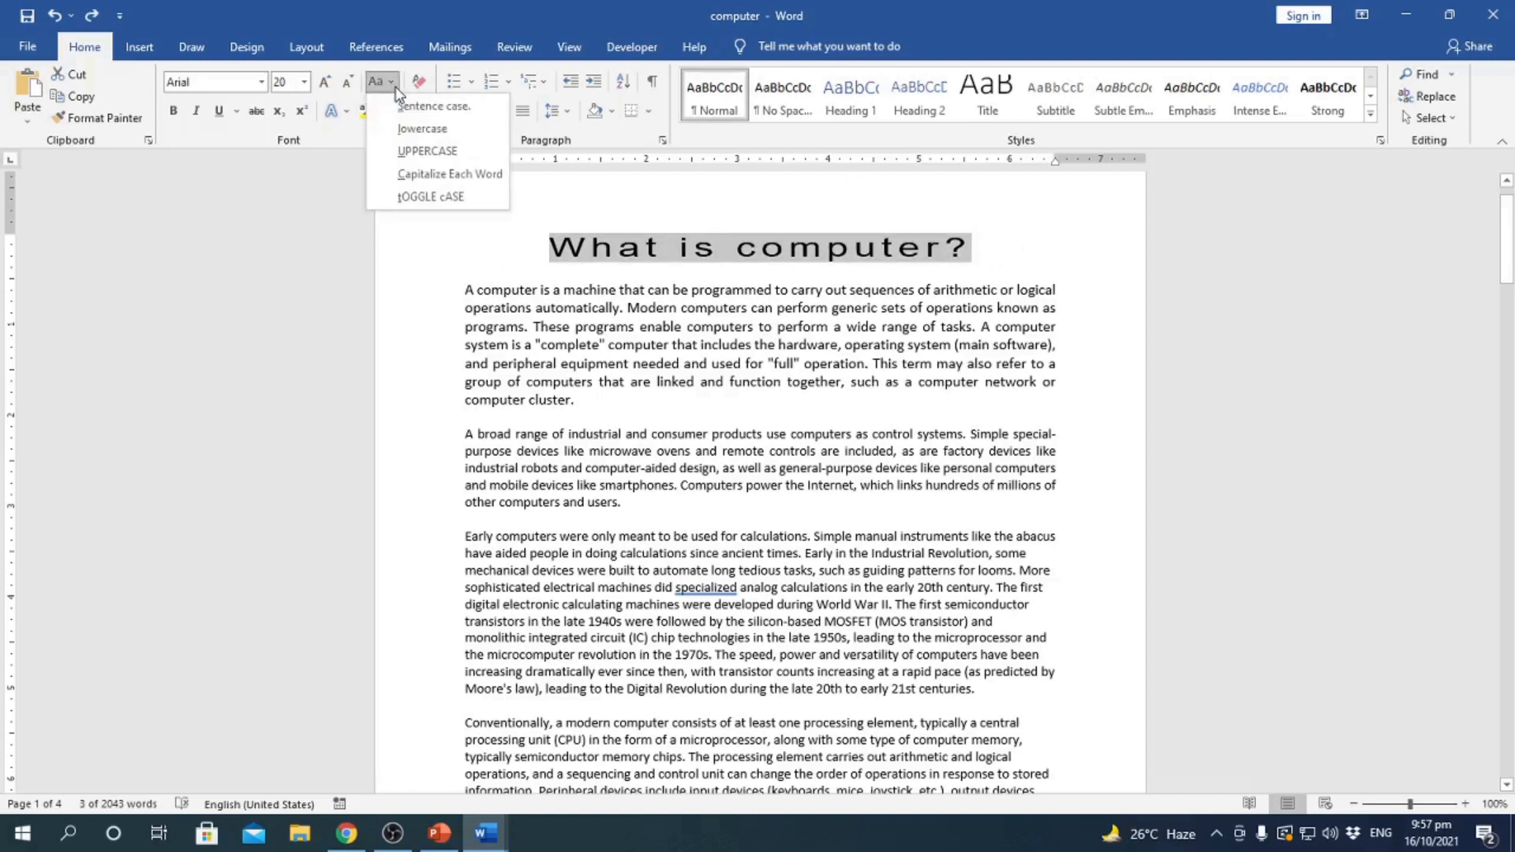
{"action": "left_click", "coordinate": [419, 151]}
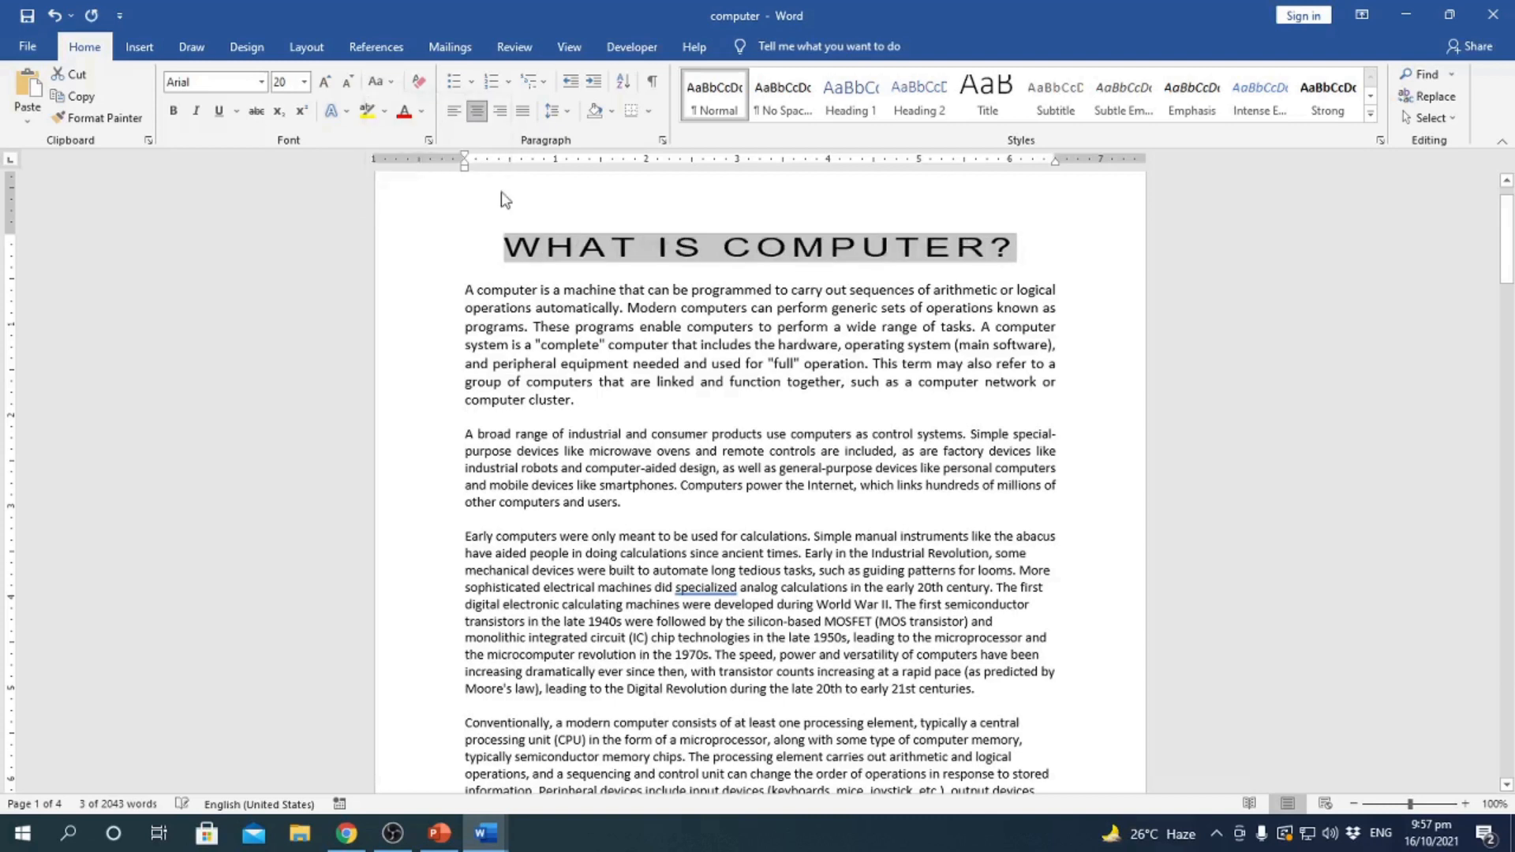
{"action": "left_click", "coordinate": [623, 269]}
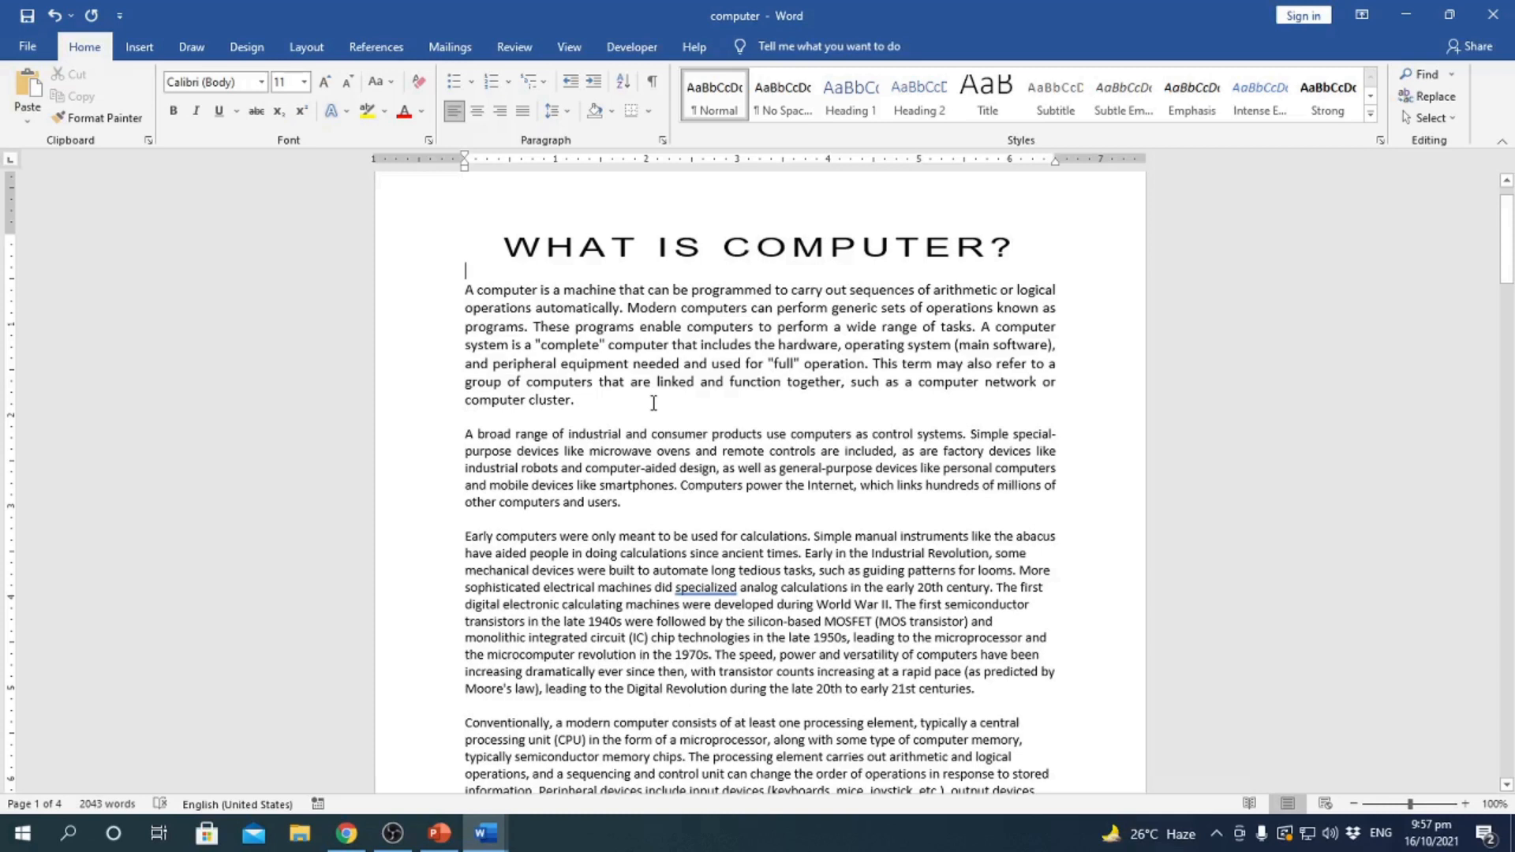
{"action": "key", "text": "ctrl+z"}
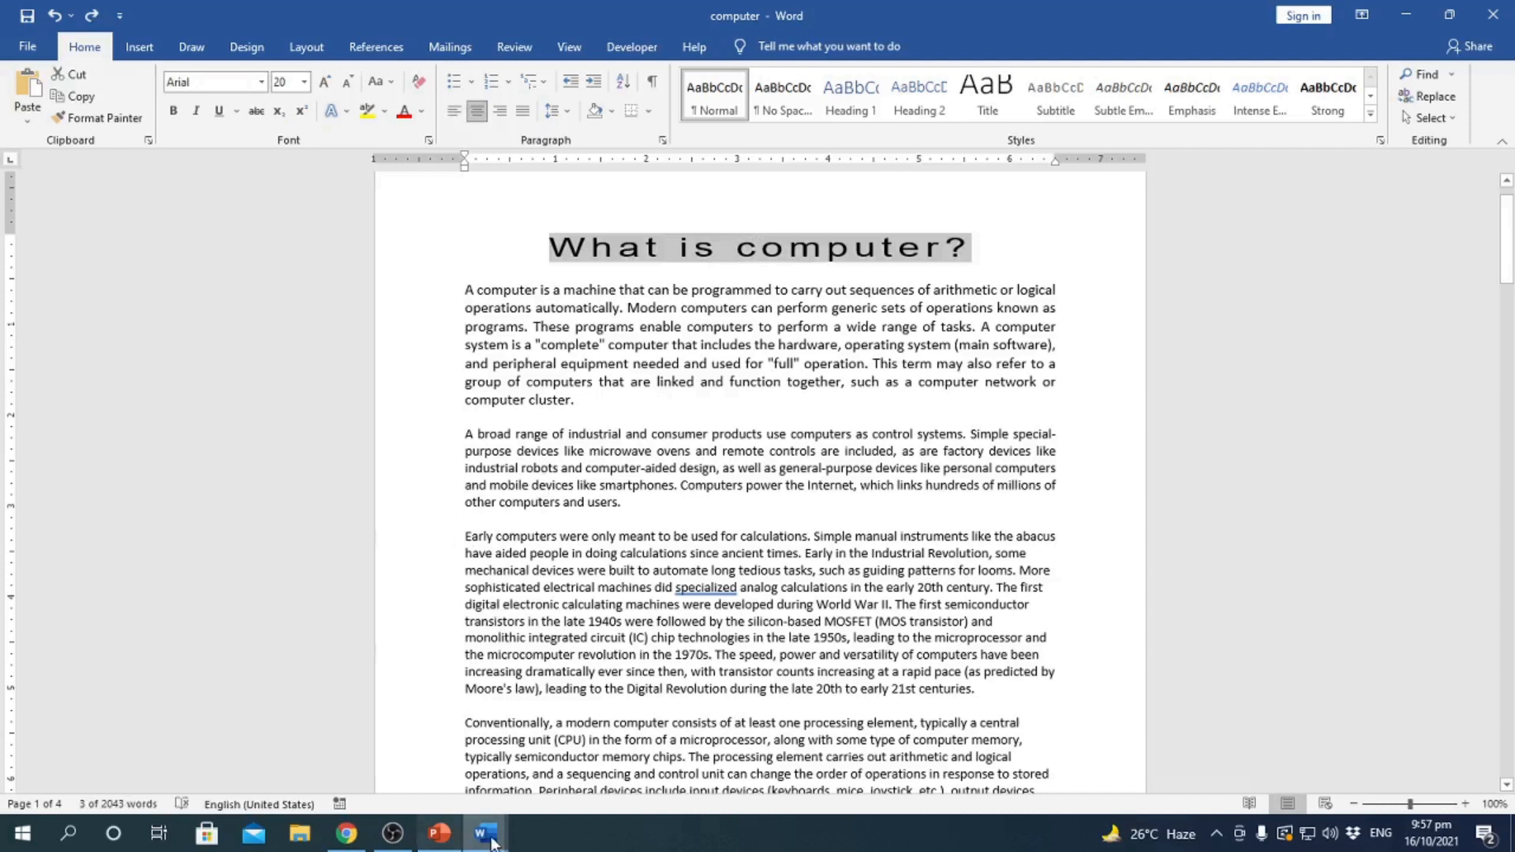
- Check the Replace dialog entry in the Shorcut Keys in Word list, and return to the second body paragraph of the computer document
{"action": "mouse_move", "coordinate": [485, 833]}
{"action": "left_click", "coordinate": [379, 801]}
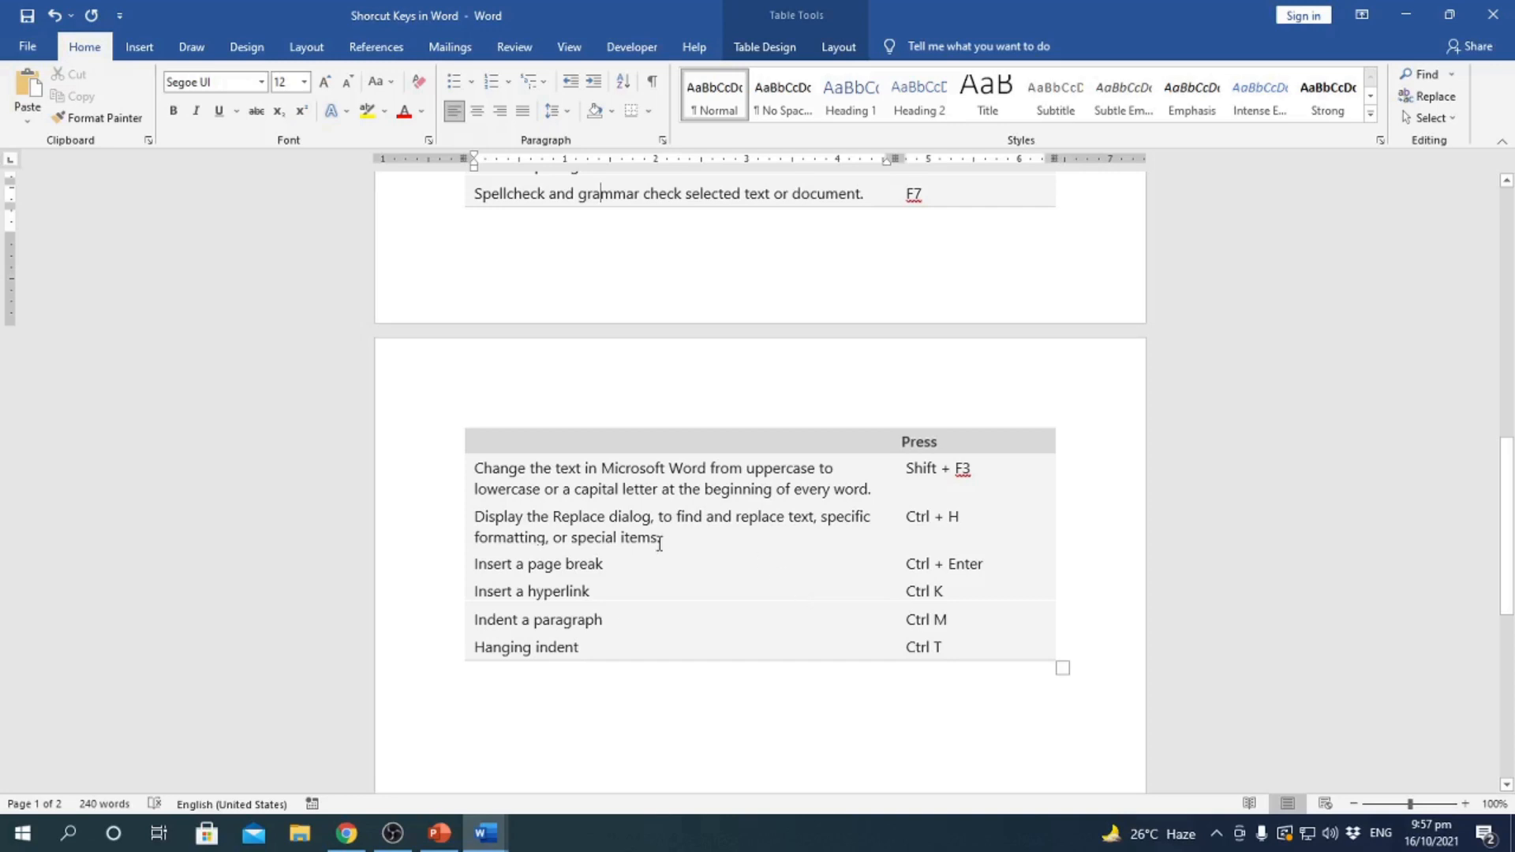
{"action": "mouse_move", "coordinate": [499, 843]}
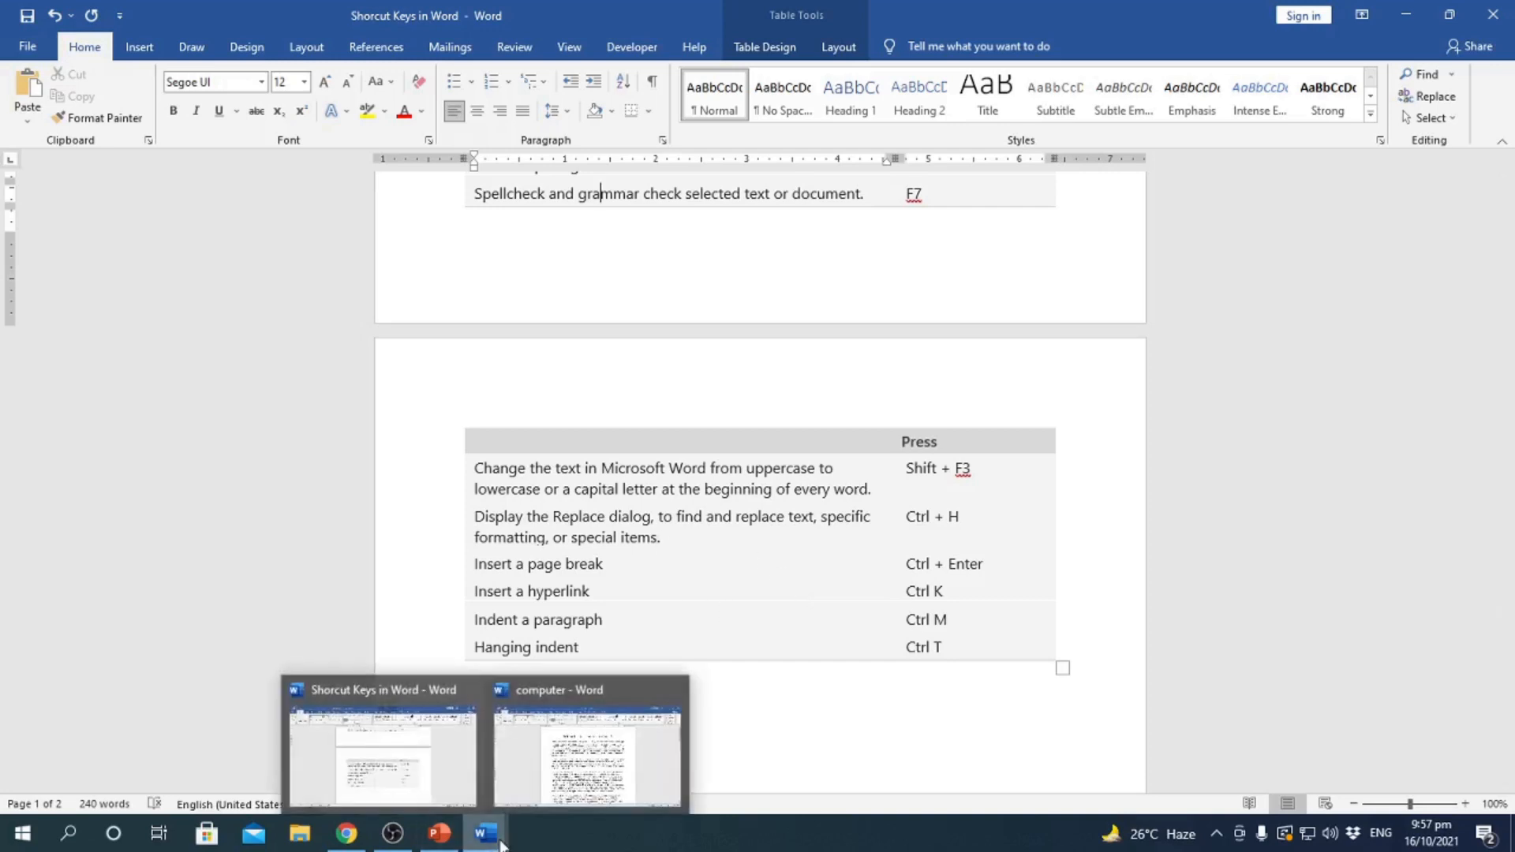
{"action": "left_click", "coordinate": [632, 762]}
{"action": "left_click", "coordinate": [756, 553]}
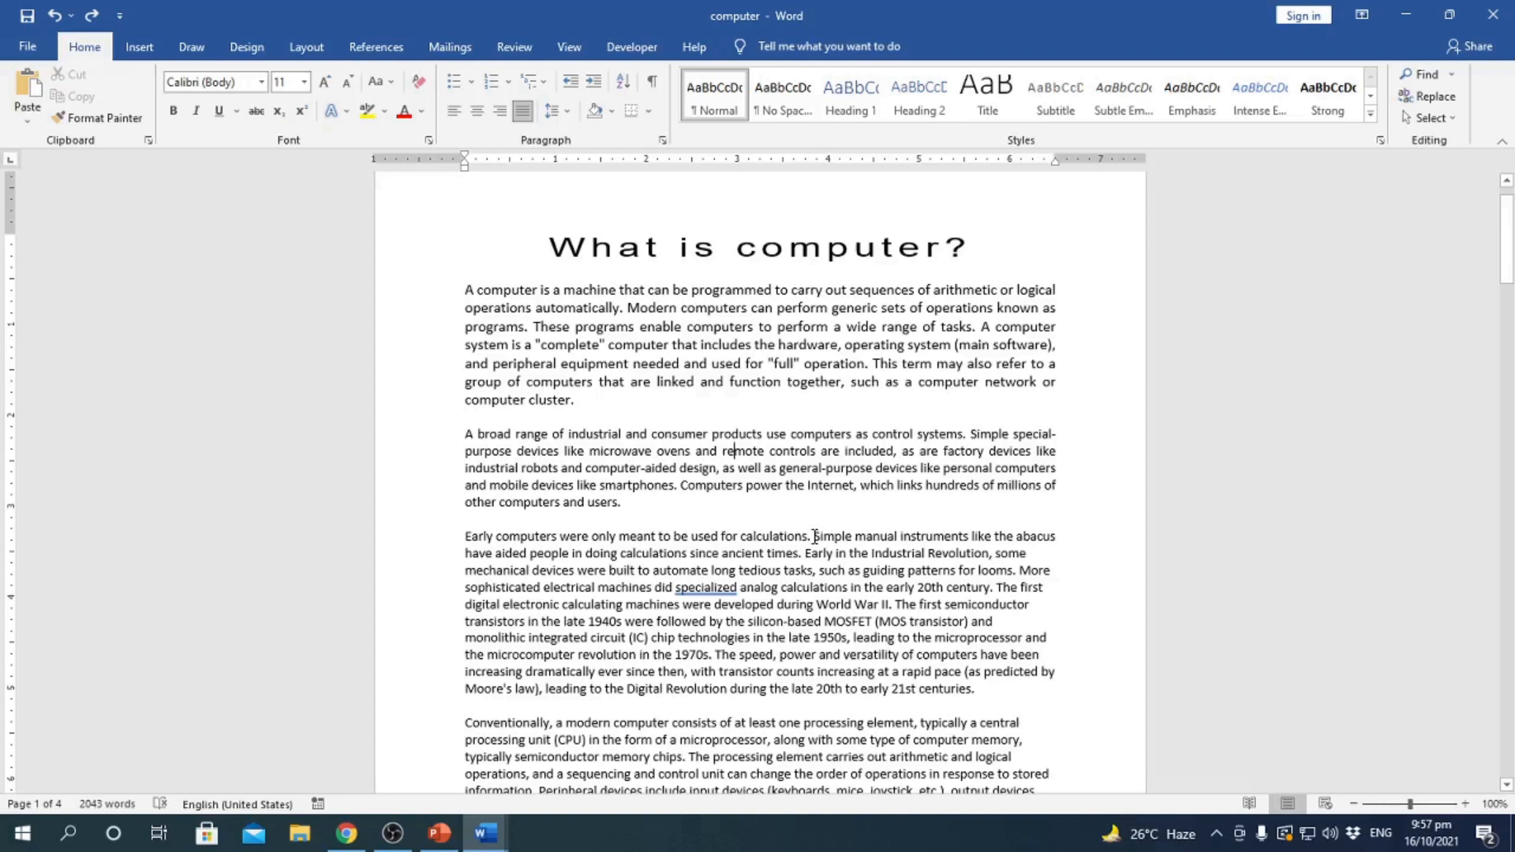
- Open the Replace dialog and enter "industrial" as the text to find
{"action": "key", "text": "ctrl+h"}
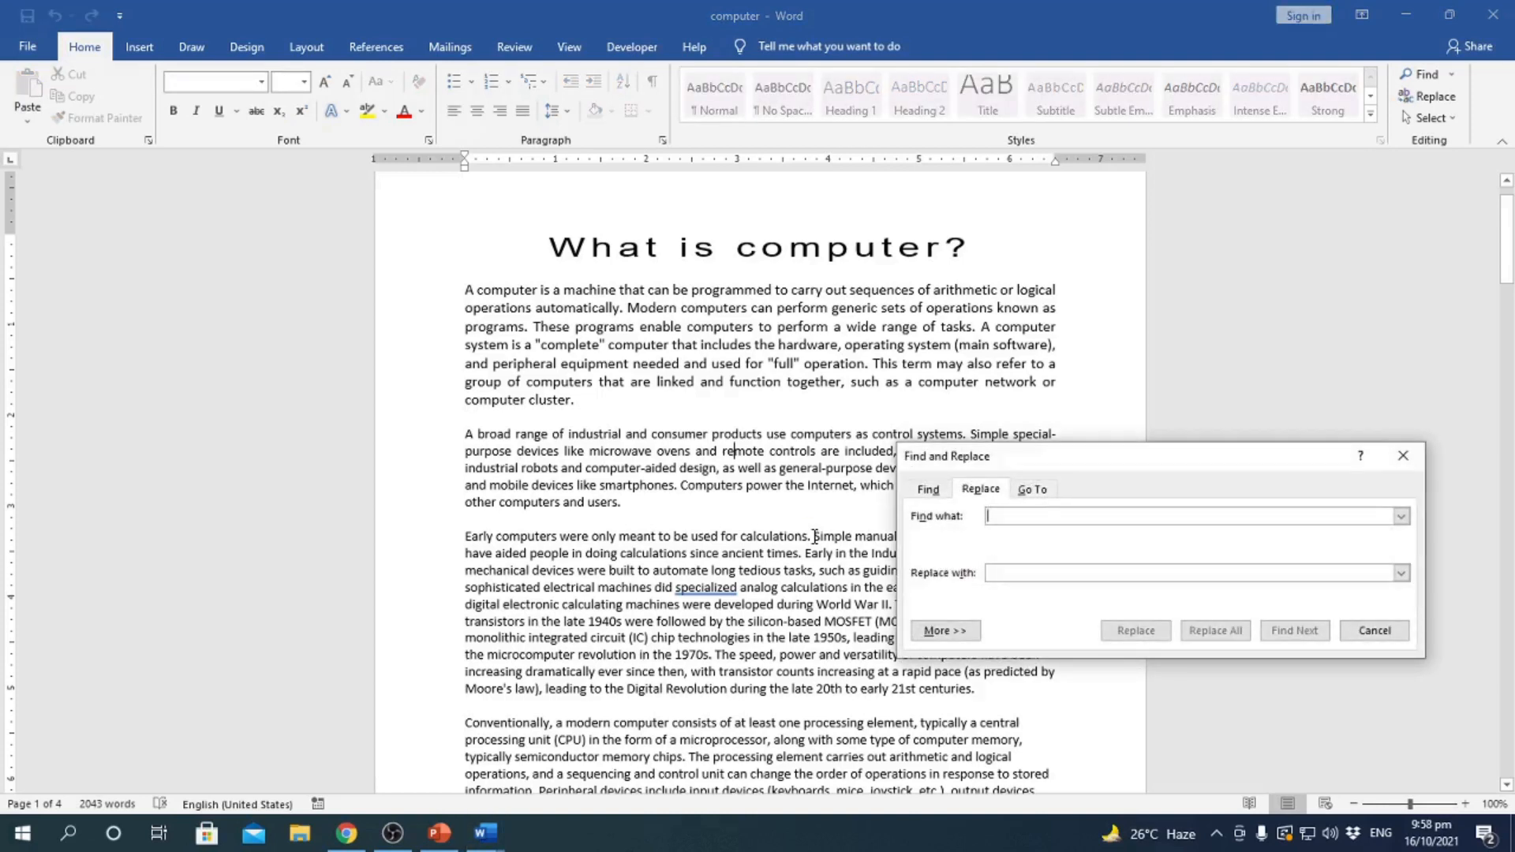
{"action": "type", "text": "com"}
{"action": "key", "text": "BackSpace"}
{"action": "key", "text": "BackSpace"}
{"action": "key", "text": "BackSpace"}
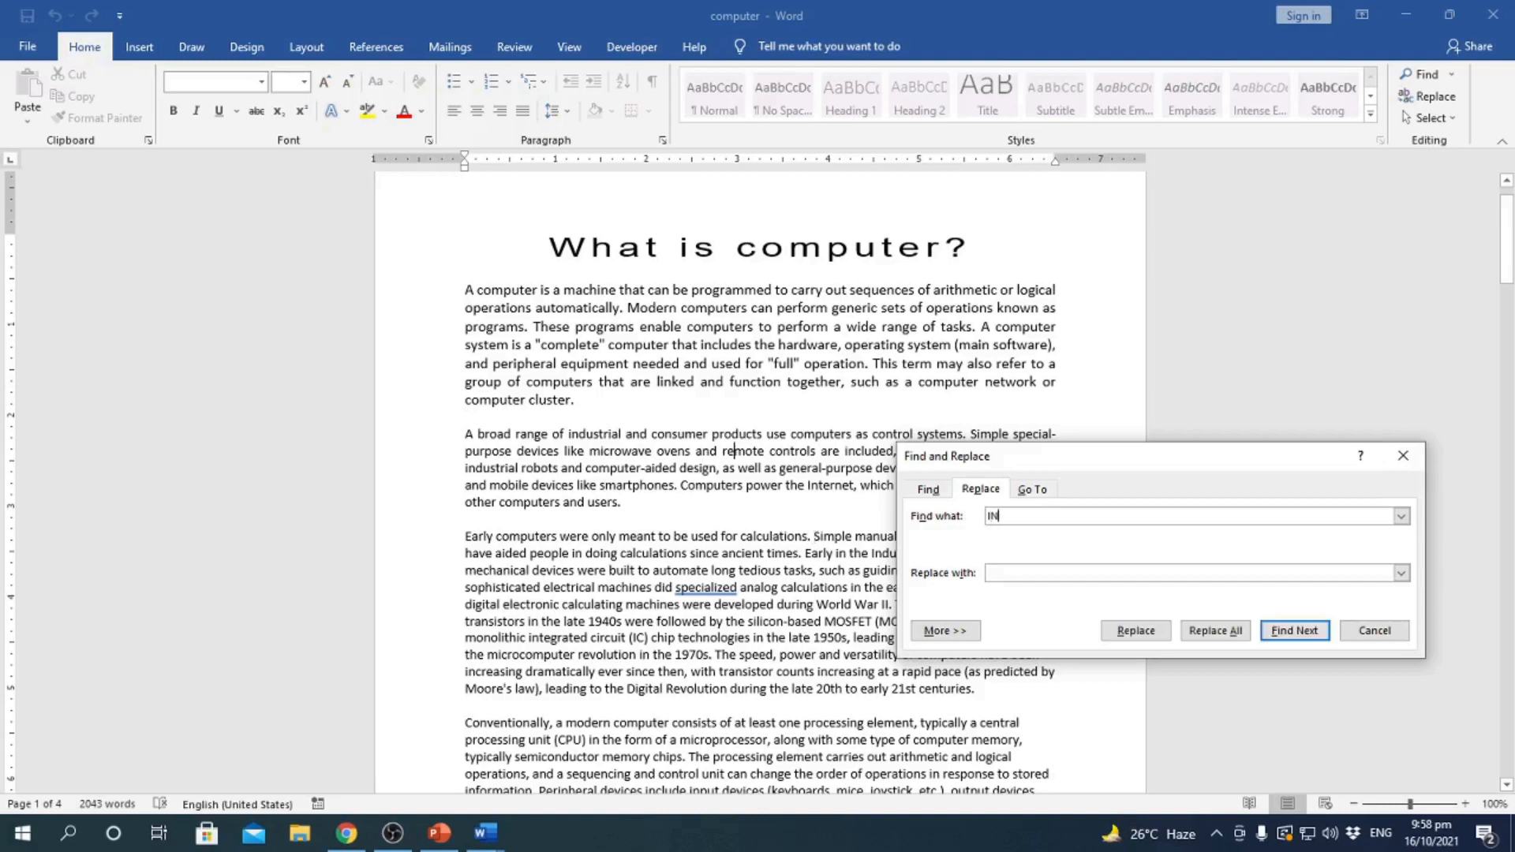
{"action": "type", "text": "industrial"}
- Go through every occurrence of "industrial" until the whole document has been searched, moving the dialog off the text, and dismiss the search message
{"action": "left_click", "coordinate": [1298, 630]}
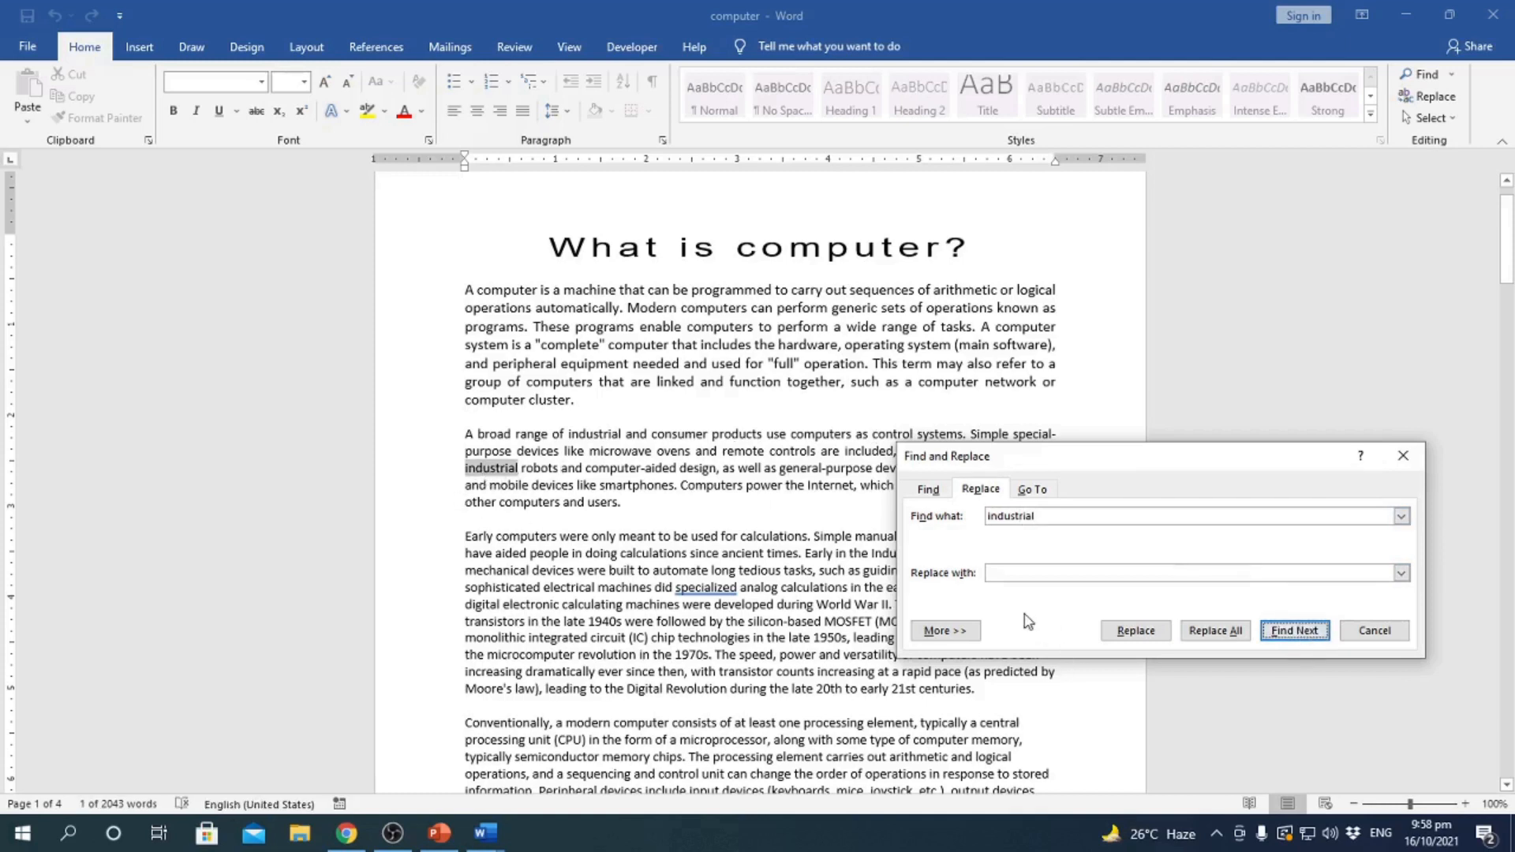
{"action": "left_click", "coordinate": [1295, 631]}
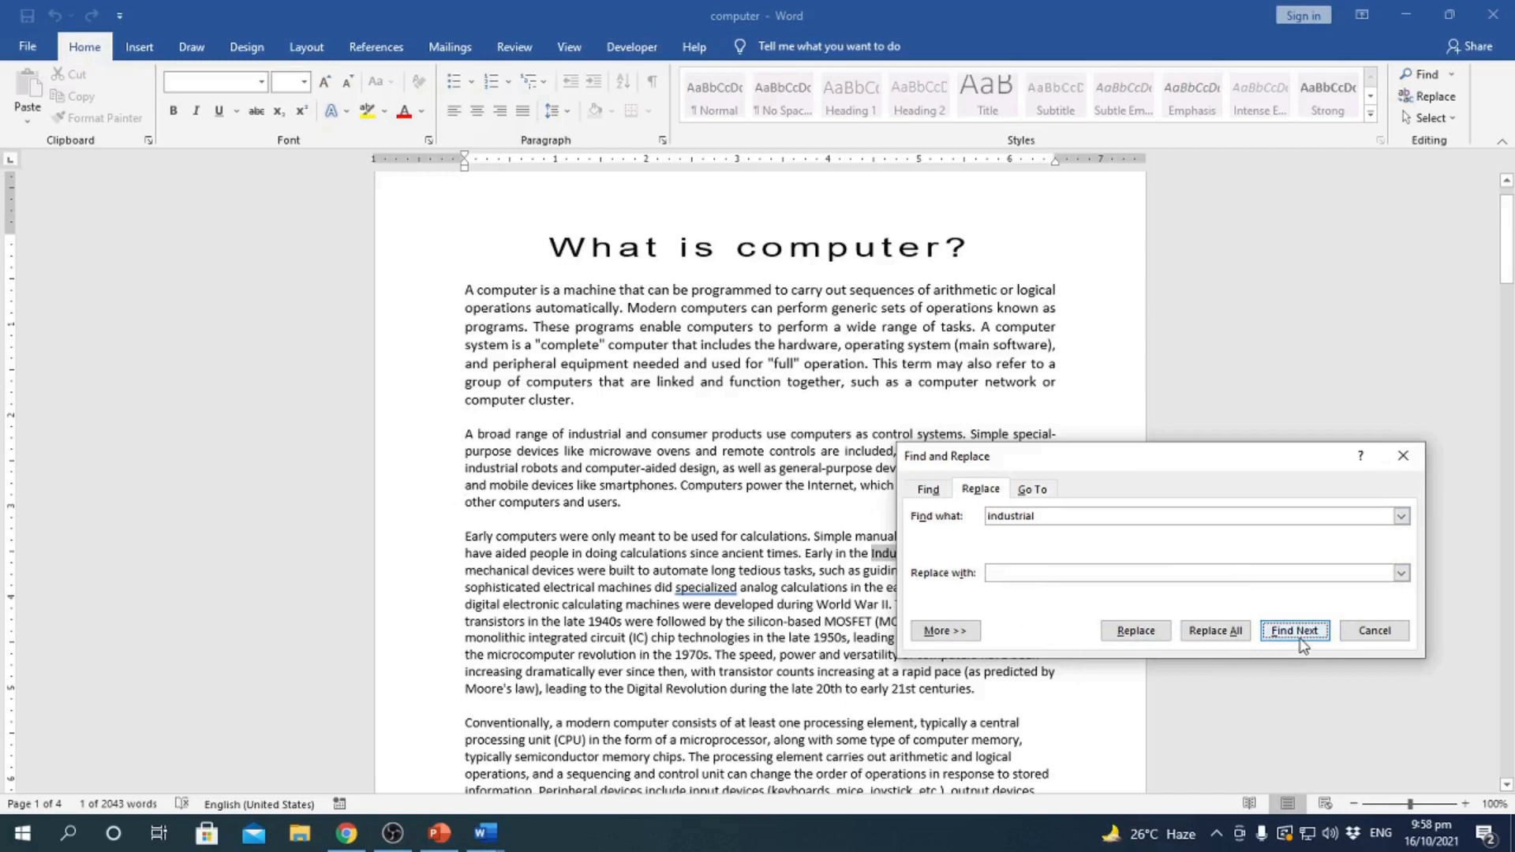
{"action": "left_click_drag", "start_coordinate": [1198, 470], "coordinate": [1264, 356]}
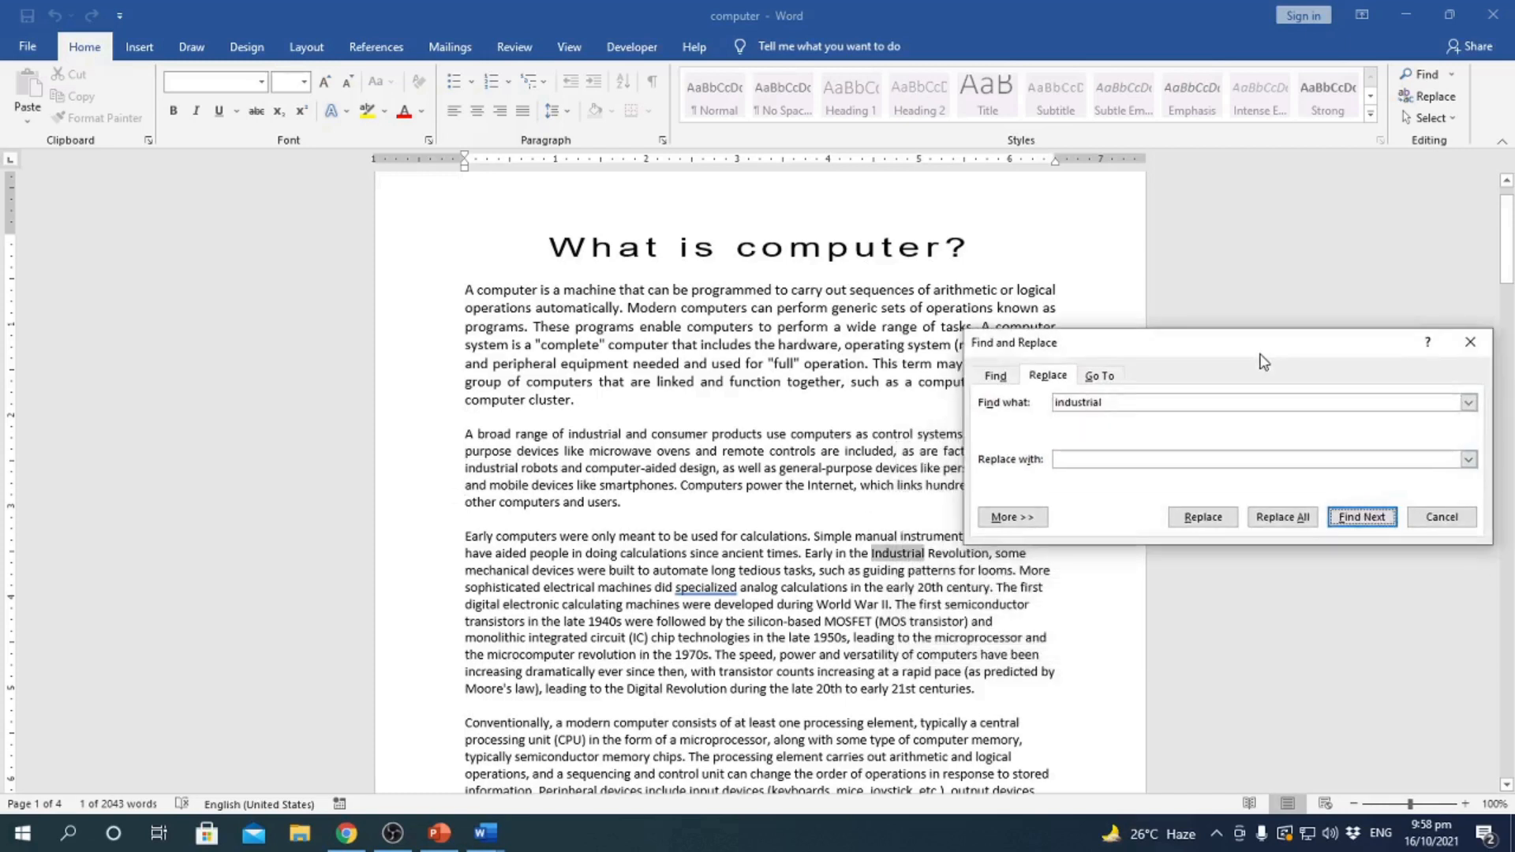
{"action": "left_click", "coordinate": [1373, 521]}
{"action": "left_click", "coordinate": [1373, 522]}
{"action": "left_click", "coordinate": [1374, 522]}
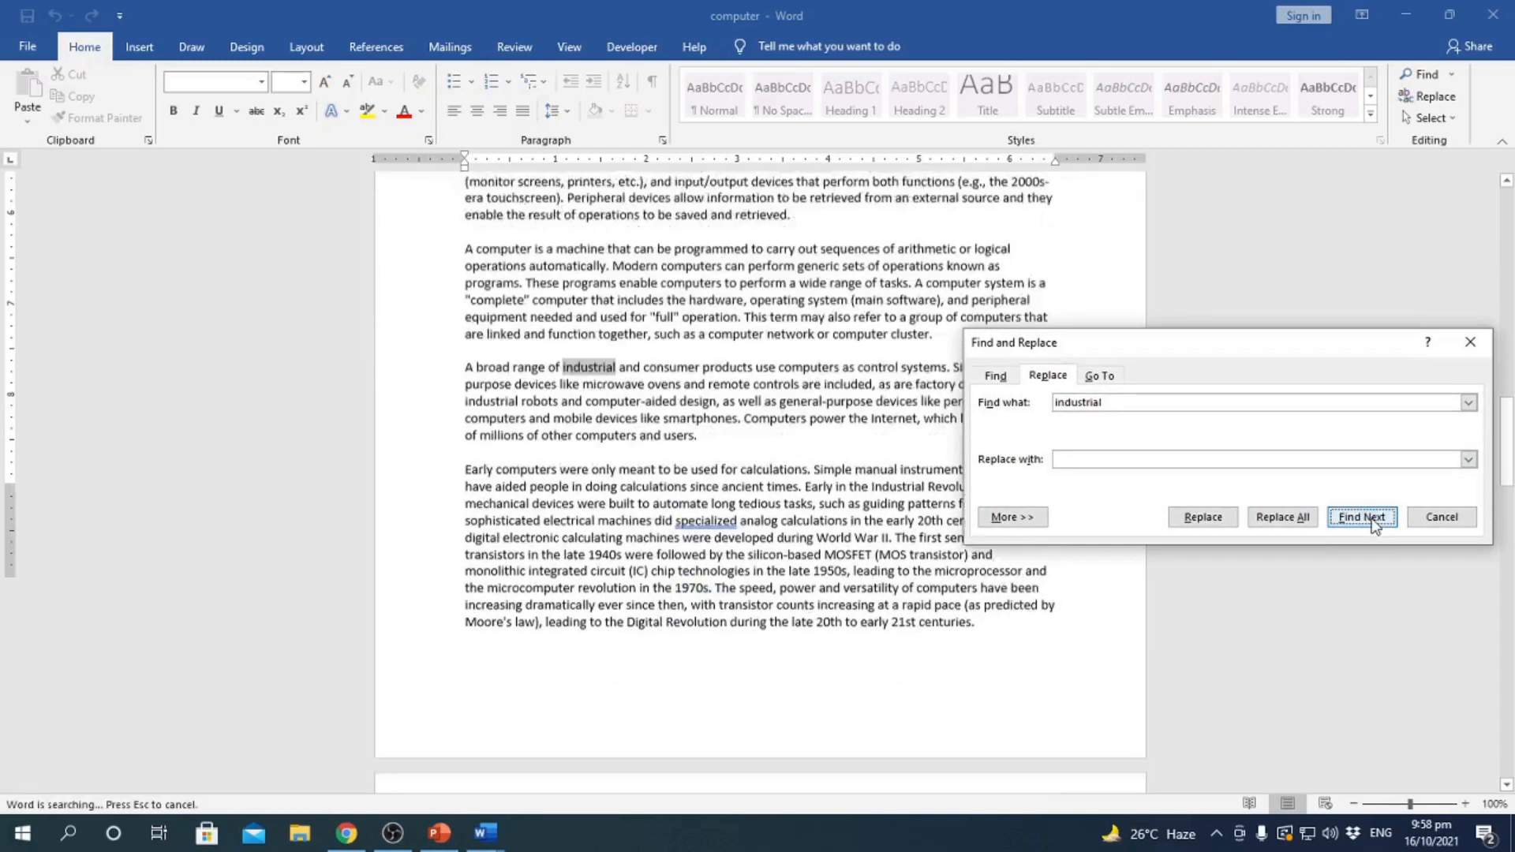
{"action": "left_click", "coordinate": [1373, 522]}
{"action": "left_click", "coordinate": [1373, 522]}
{"action": "left_click", "coordinate": [1374, 522]}
{"action": "left_click", "coordinate": [1373, 522]}
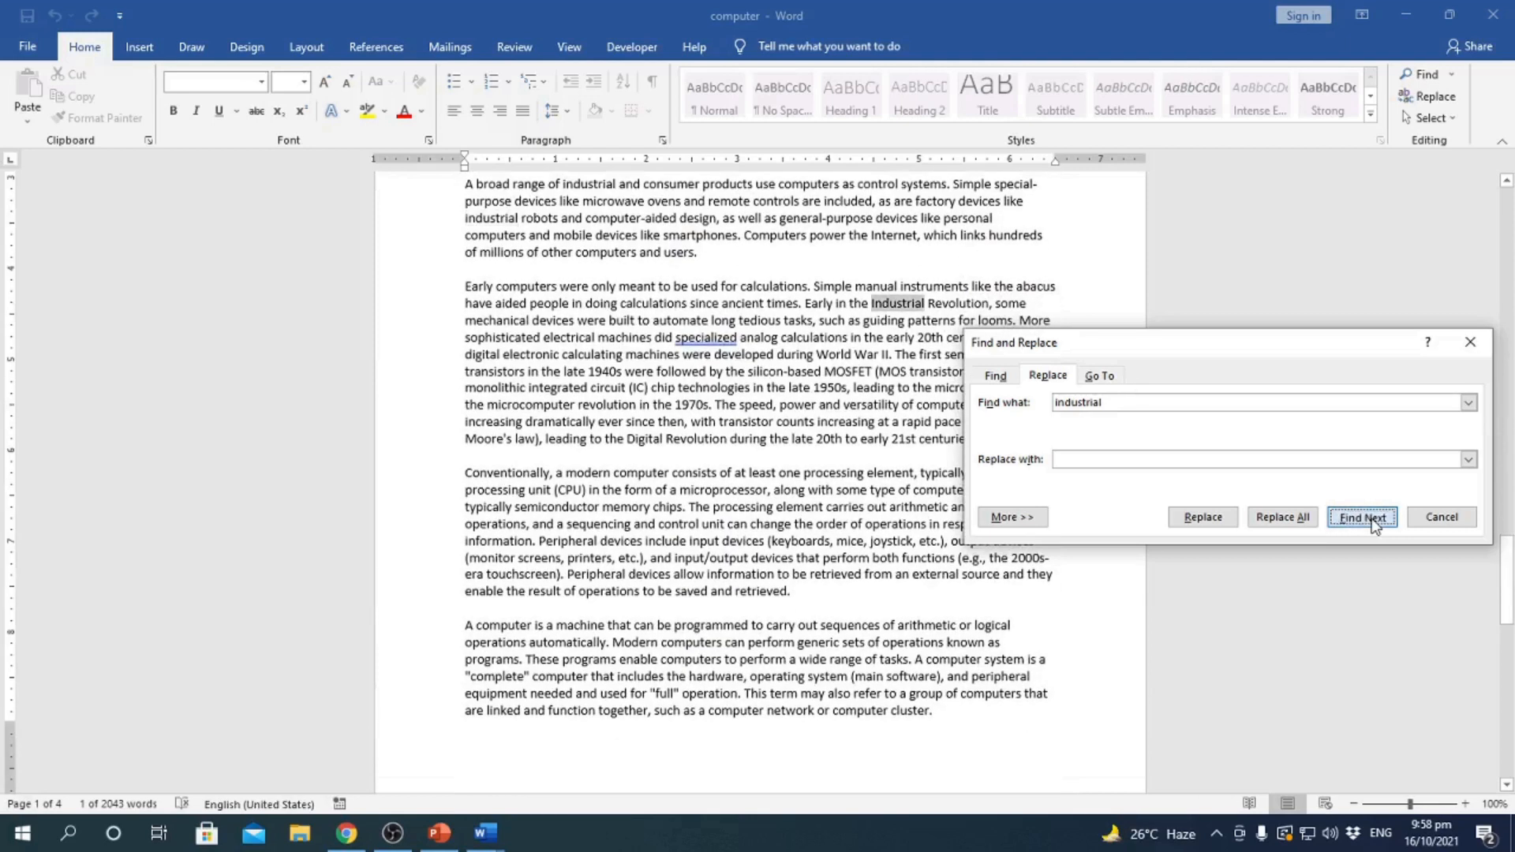
{"action": "left_click", "coordinate": [1374, 522]}
{"action": "left_click", "coordinate": [1373, 521]}
{"action": "left_click", "coordinate": [1374, 522]}
{"action": "left_click", "coordinate": [1373, 522]}
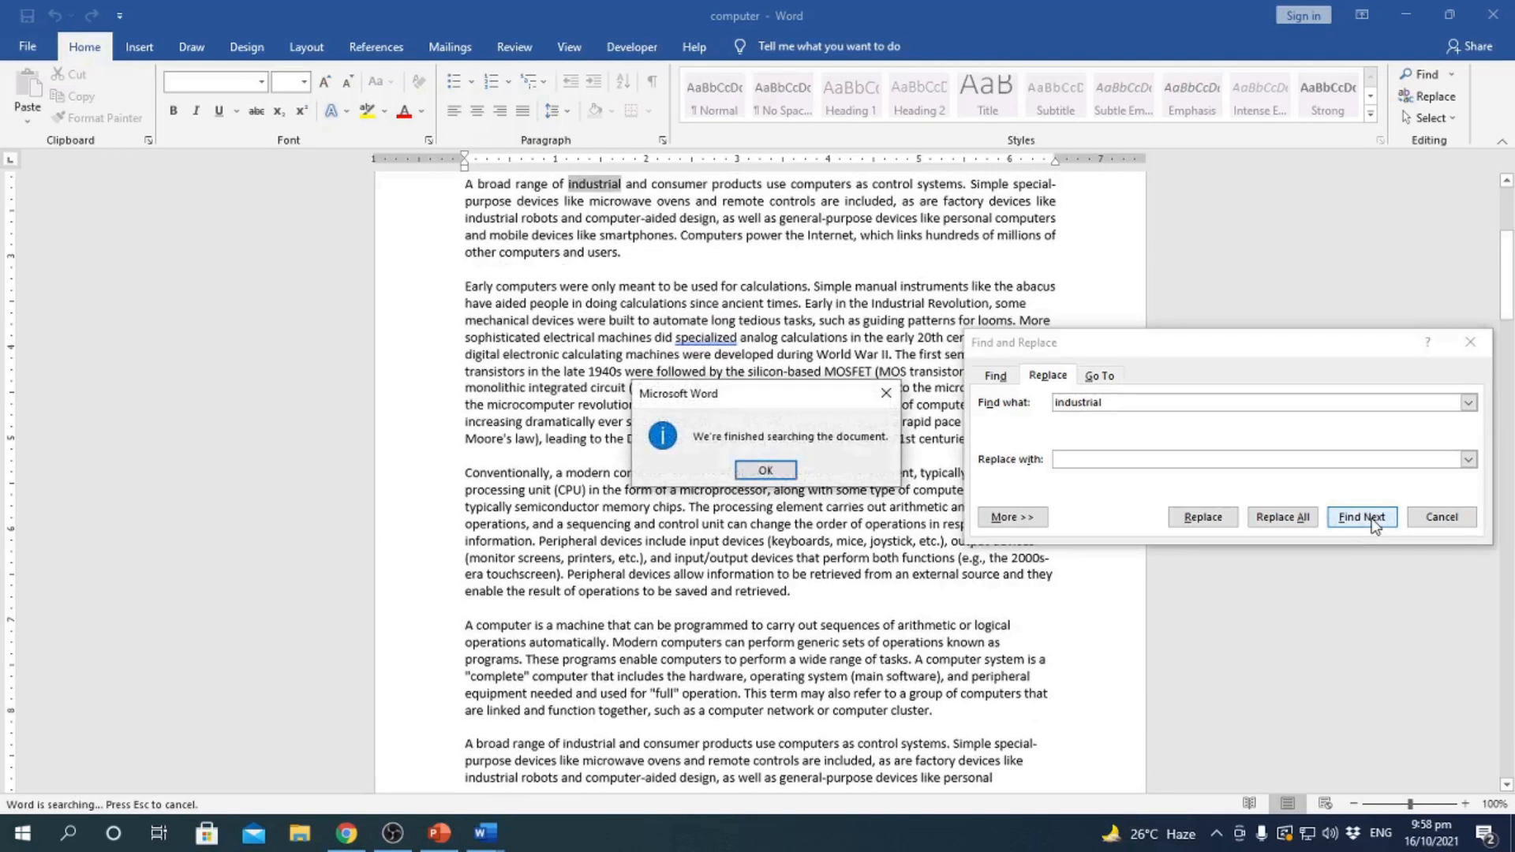
{"action": "left_click", "coordinate": [884, 399]}
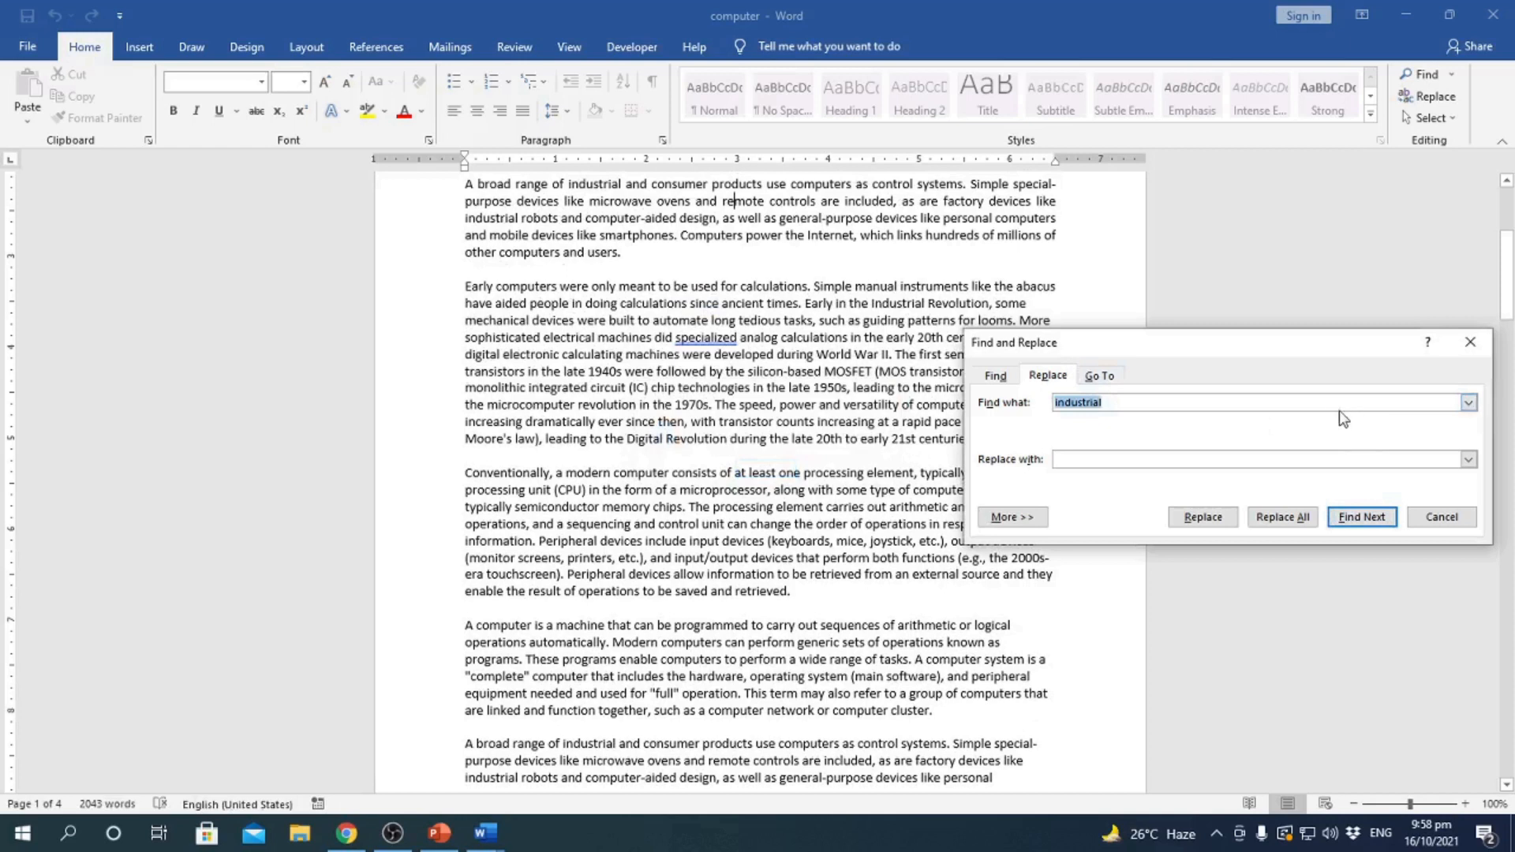
- Set the replacement text to "industry" and replace the occurrence of "industrial" before "robots" in the second body paragraph
{"action": "scroll", "coordinate": [712, 540], "scroll_direction": "up", "scroll_amount": 5}
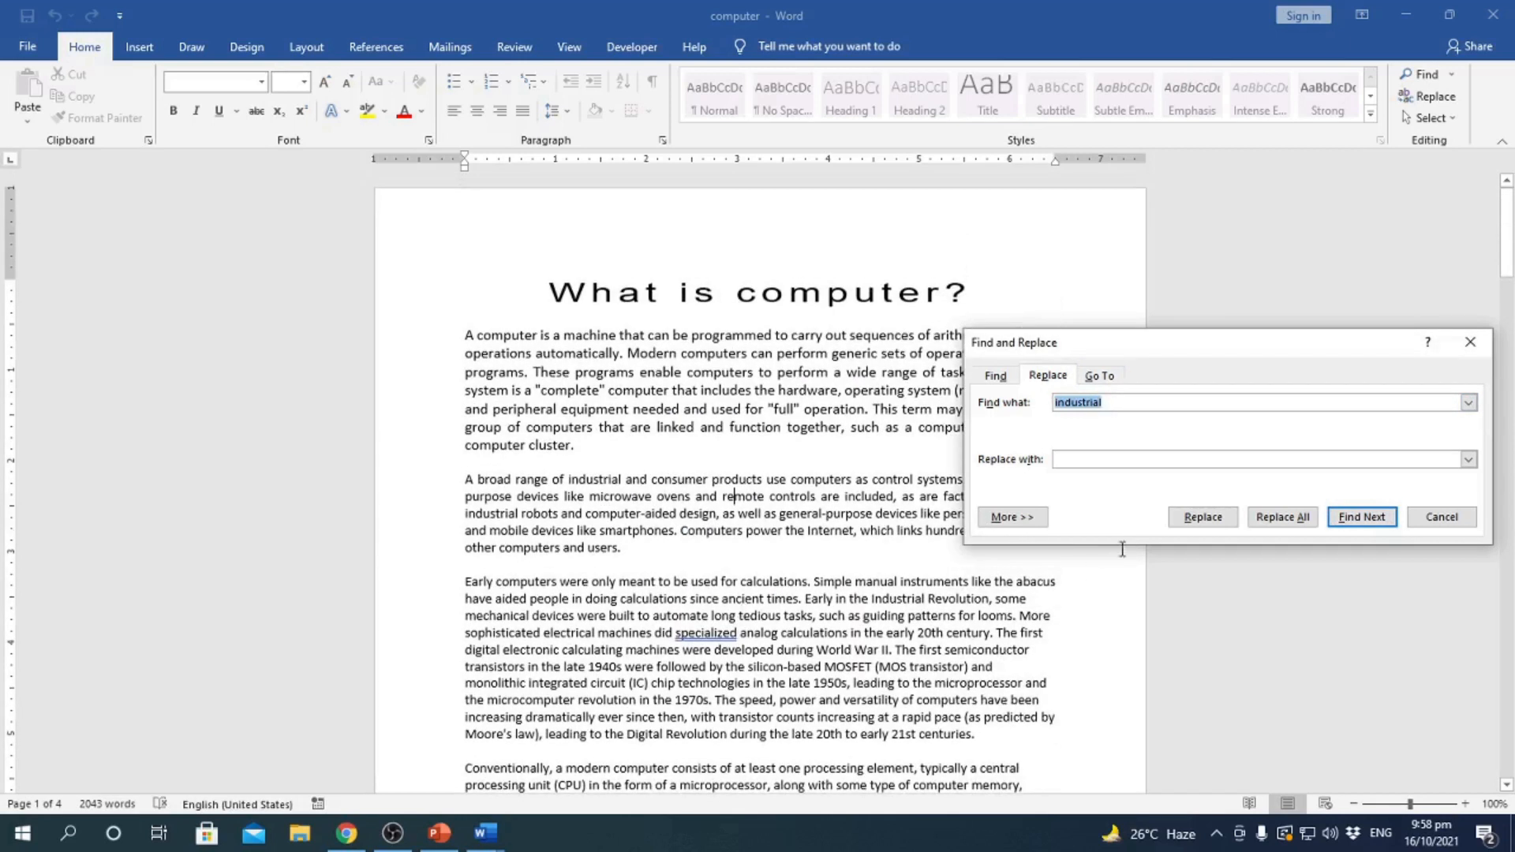
{"action": "left_click", "coordinate": [1091, 458]}
{"action": "type", "text": "industry"}
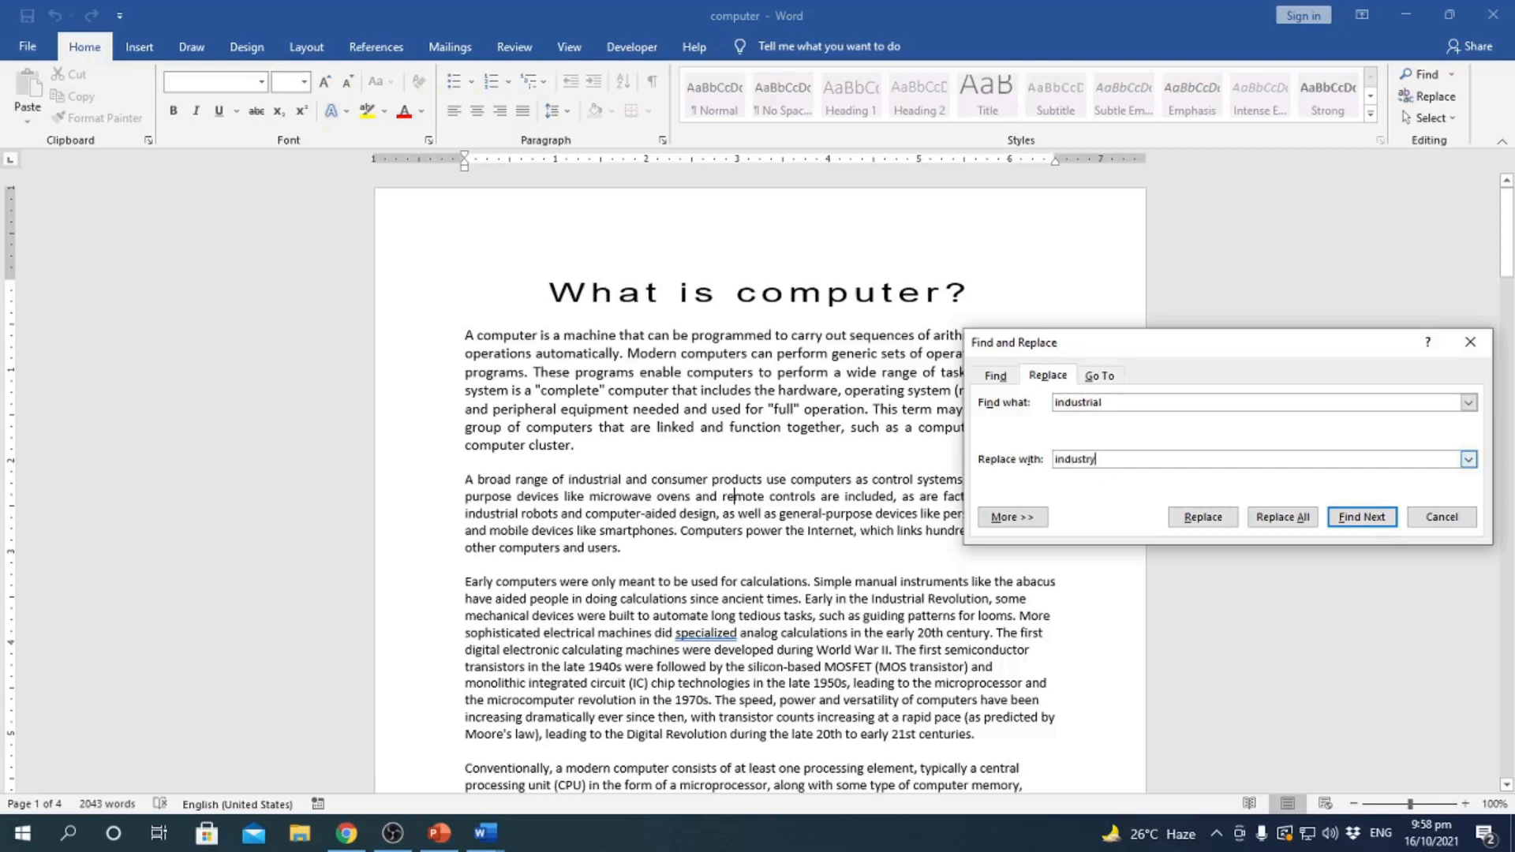
{"action": "left_click", "coordinate": [1362, 517]}
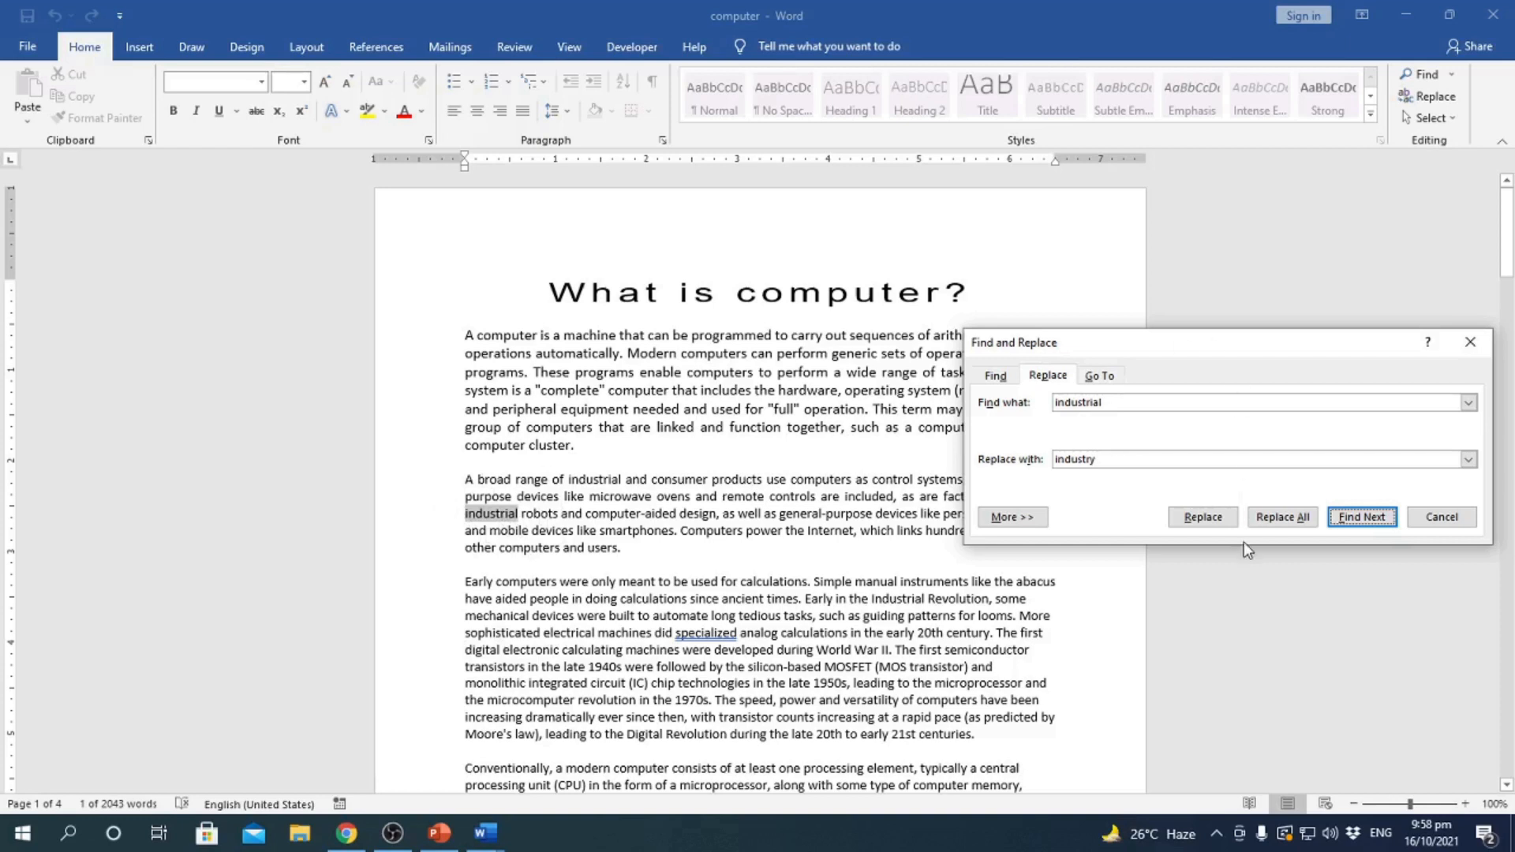
{"action": "left_click", "coordinate": [1203, 517]}
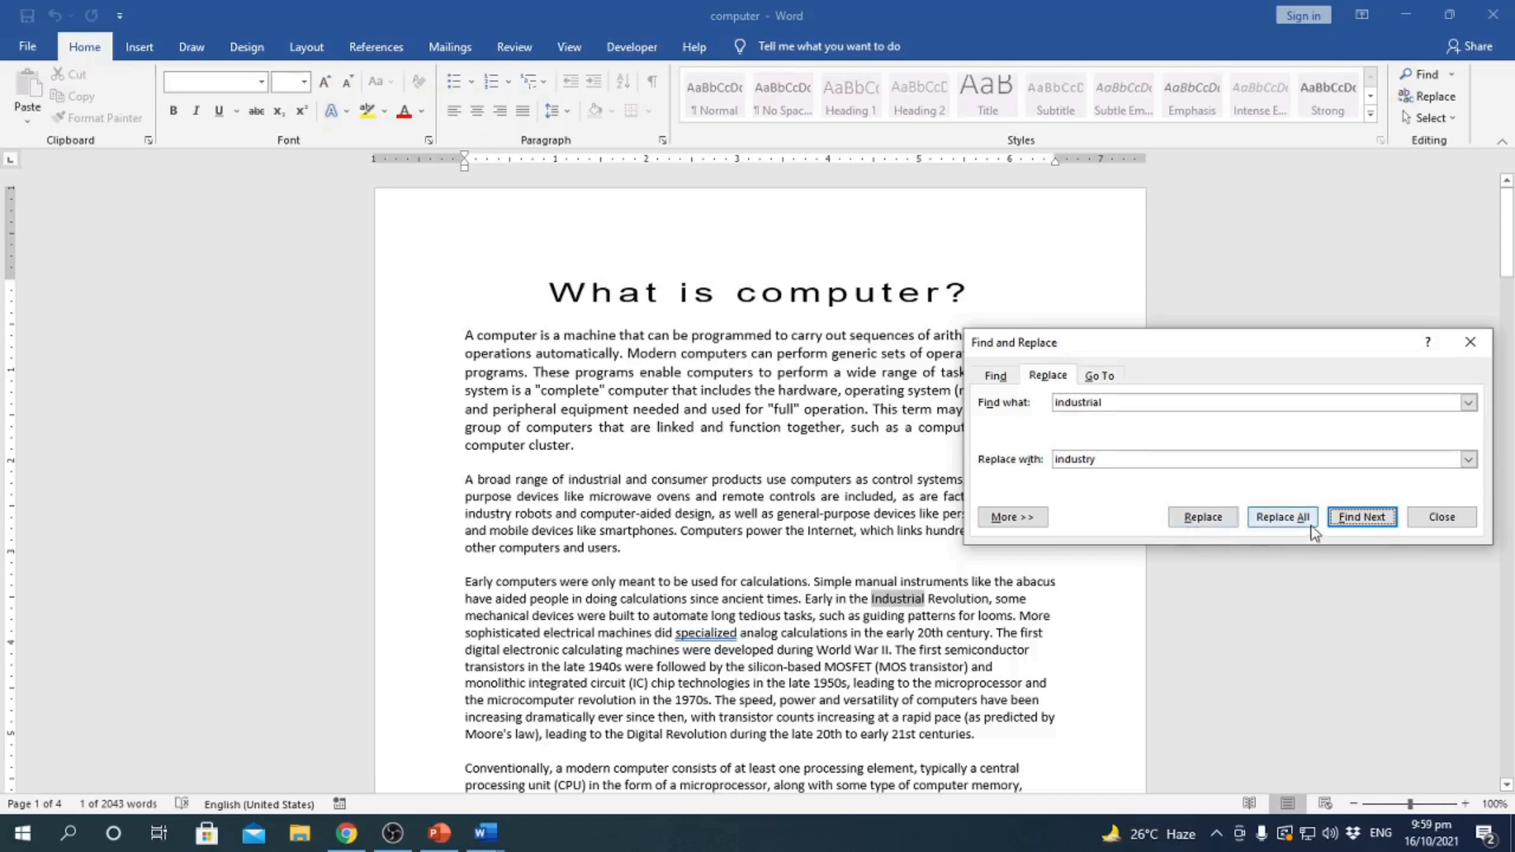
- Skip to the following occurrence of "industrial" without replacing it, and close Find and Replace
{"action": "left_click", "coordinate": [1358, 518]}
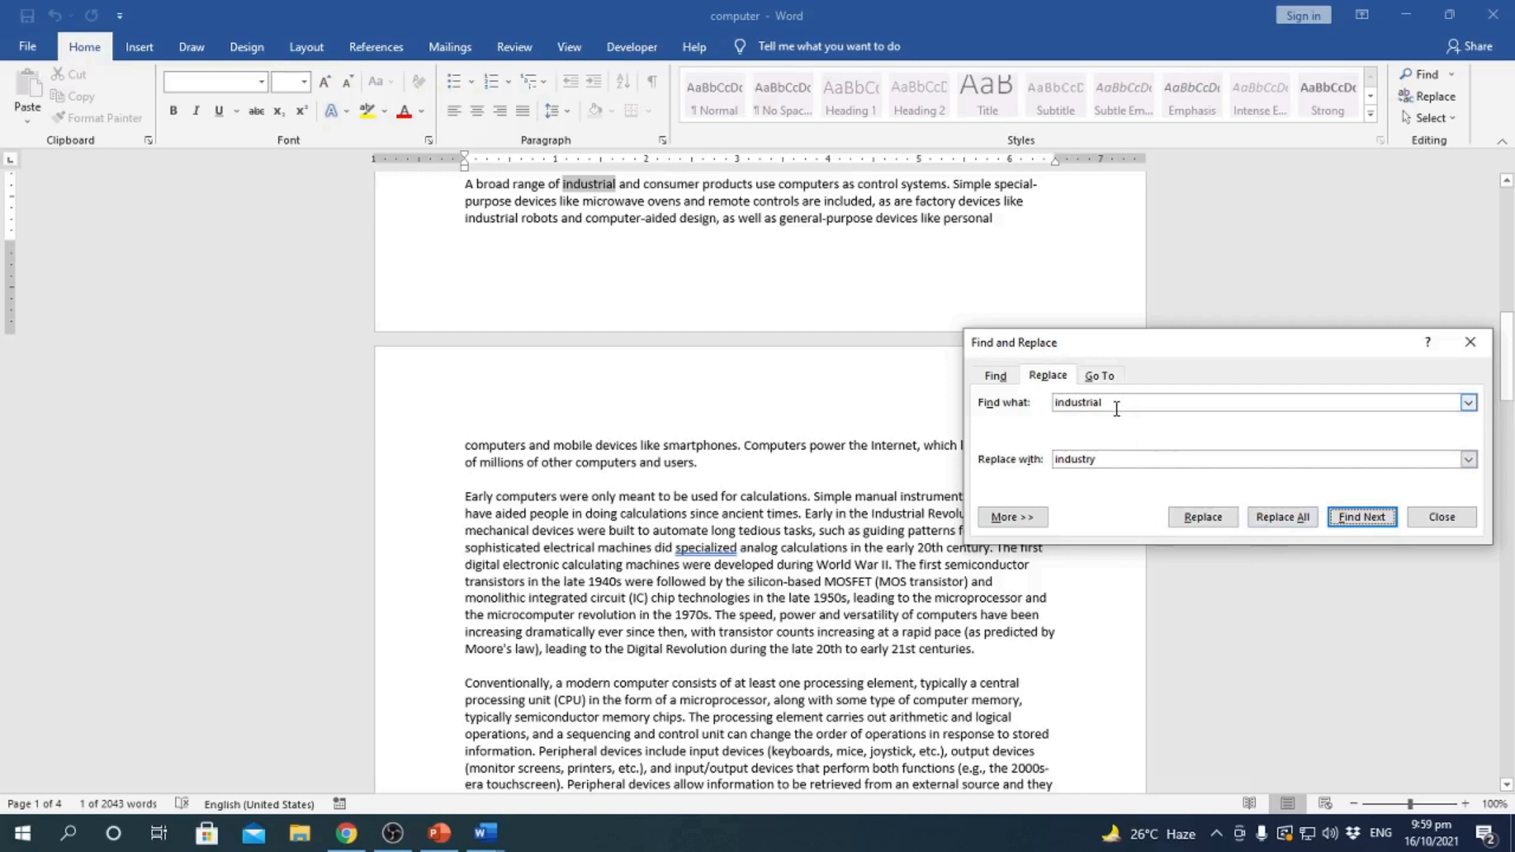
{"action": "left_click", "coordinate": [1116, 459]}
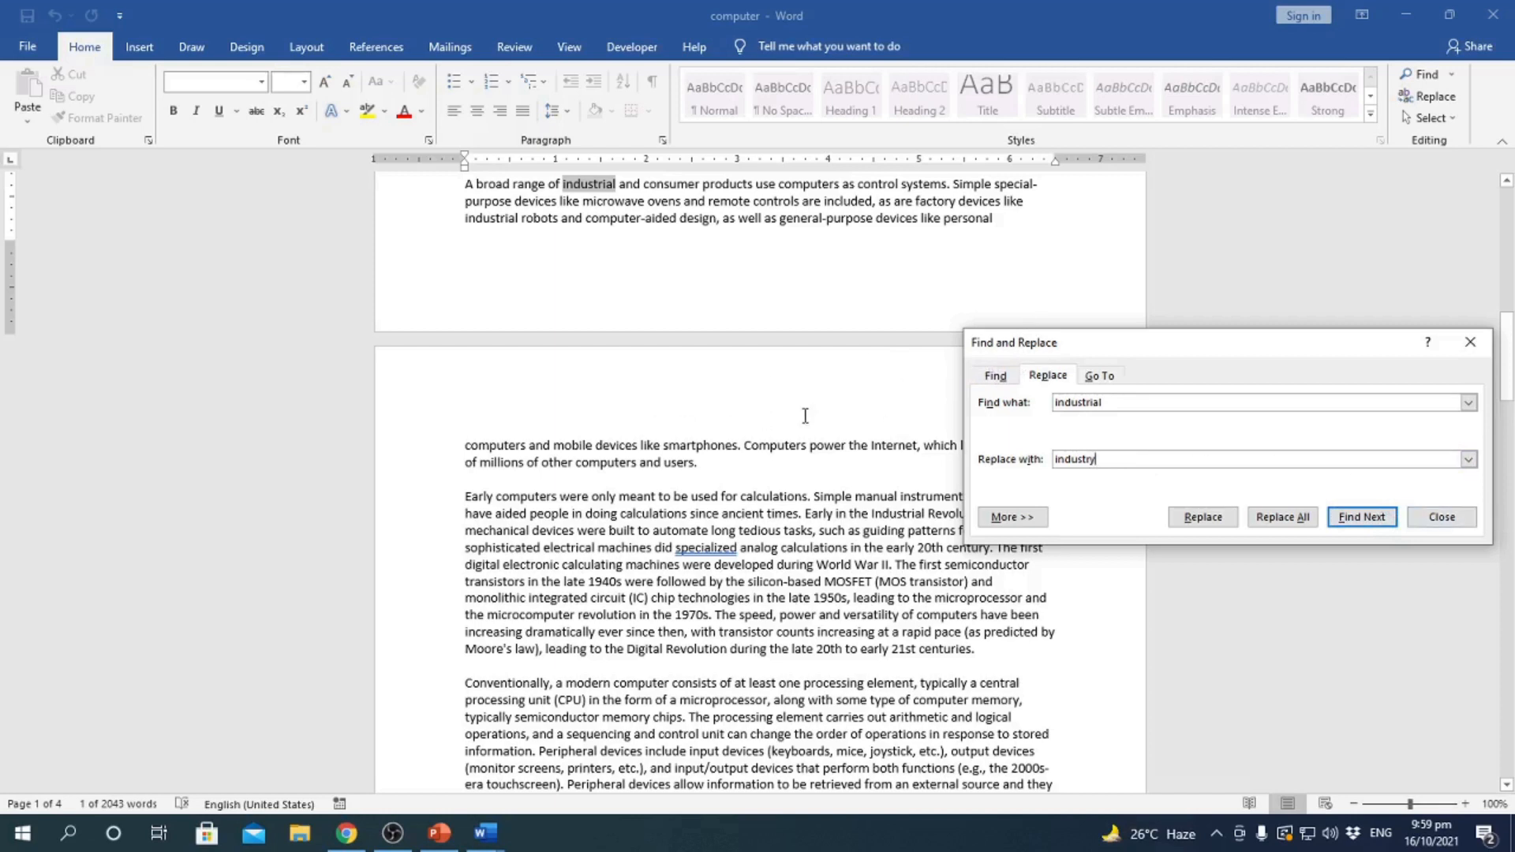
{"action": "left_click", "coordinate": [1455, 524]}
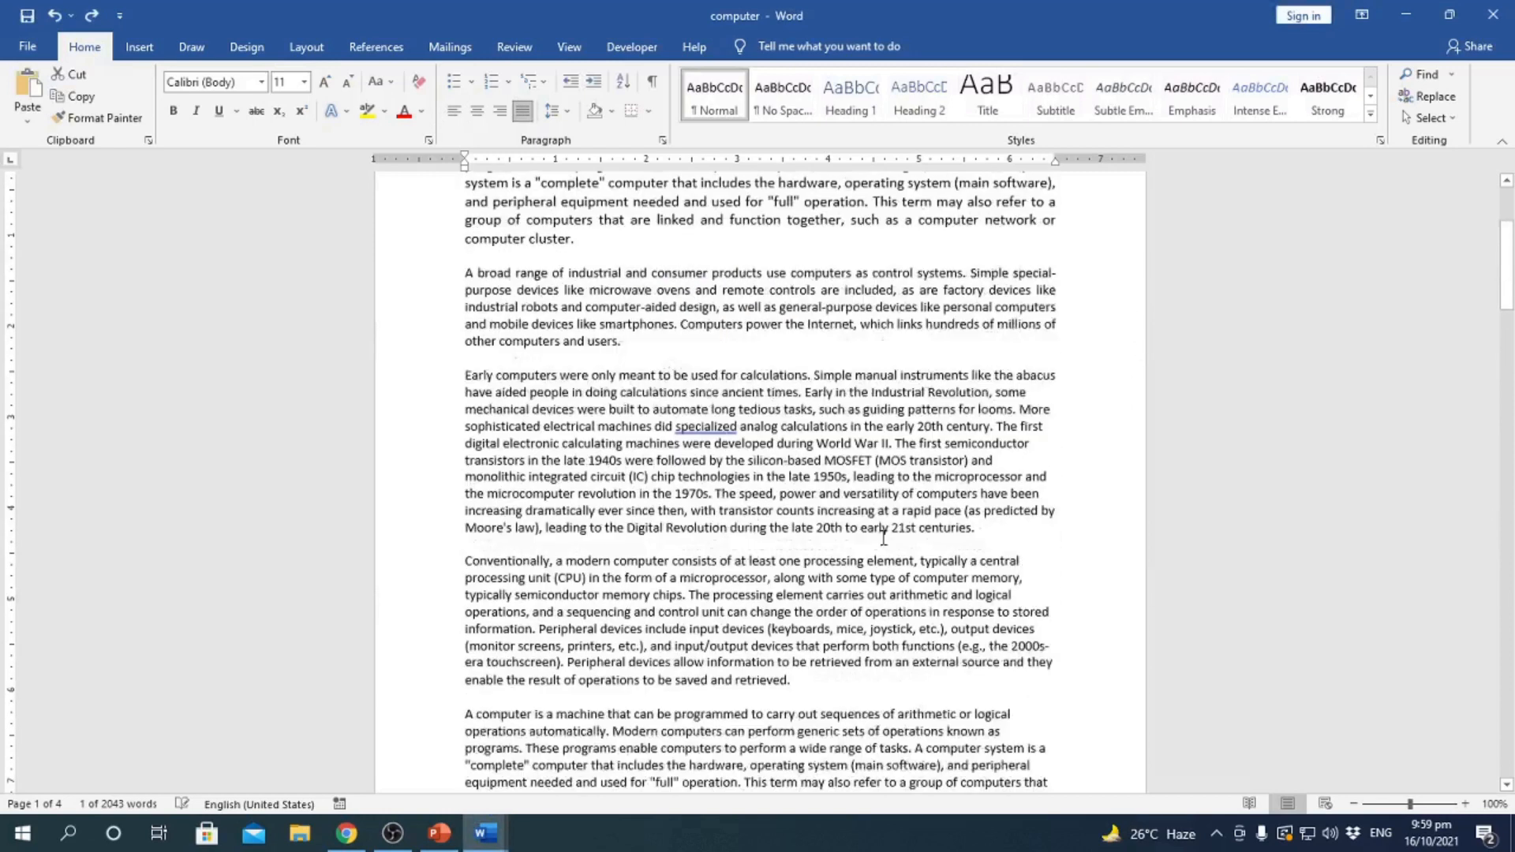
{"action": "type", "text": "WH"}
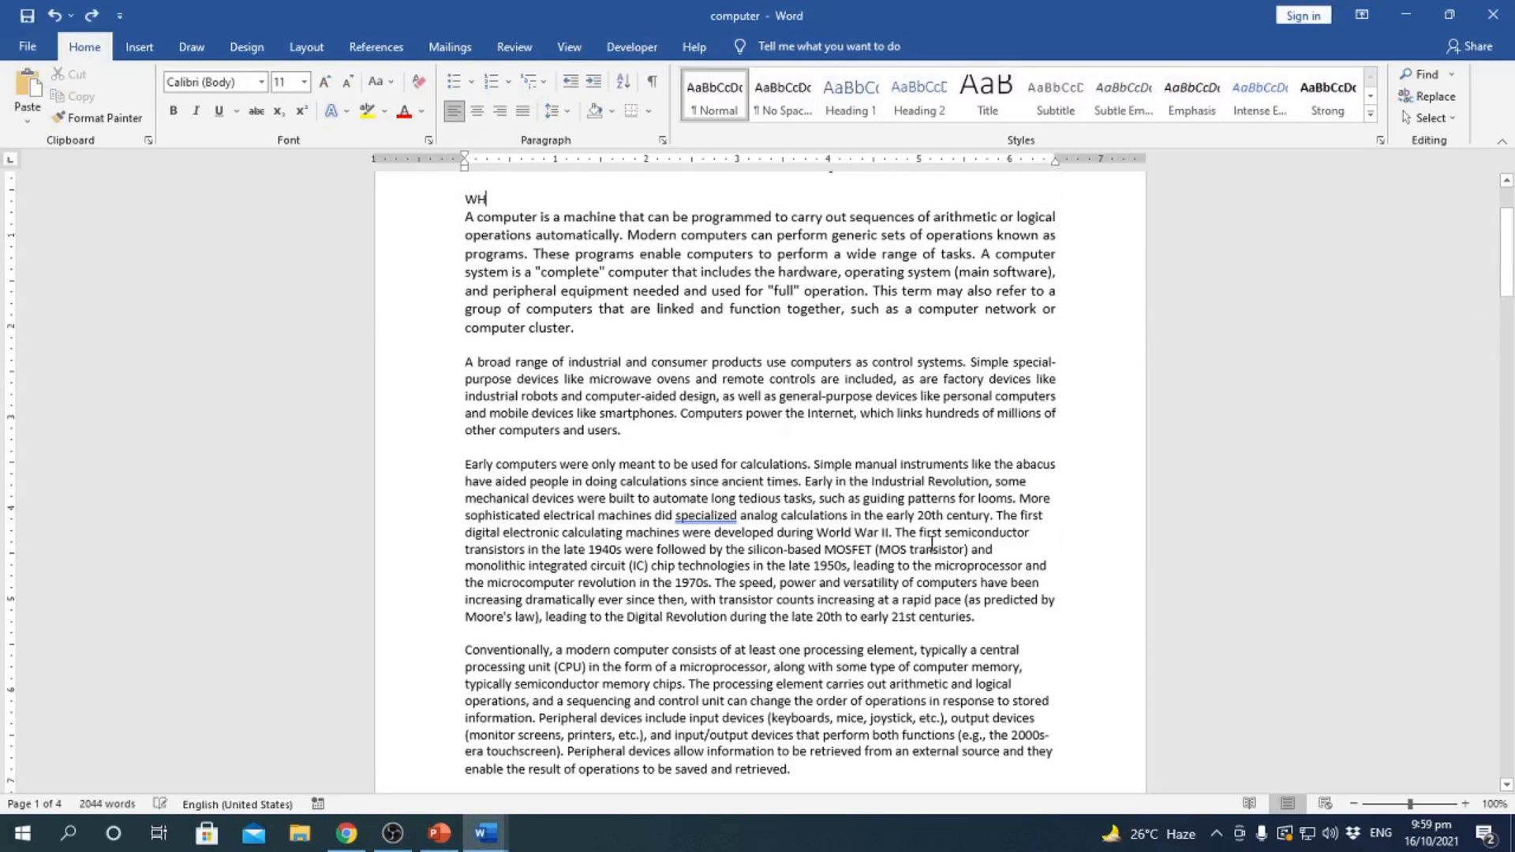
{"action": "key", "text": "BackSpace"}
{"action": "scroll", "coordinate": [924, 552], "scroll_direction": "up", "scroll_amount": 3}
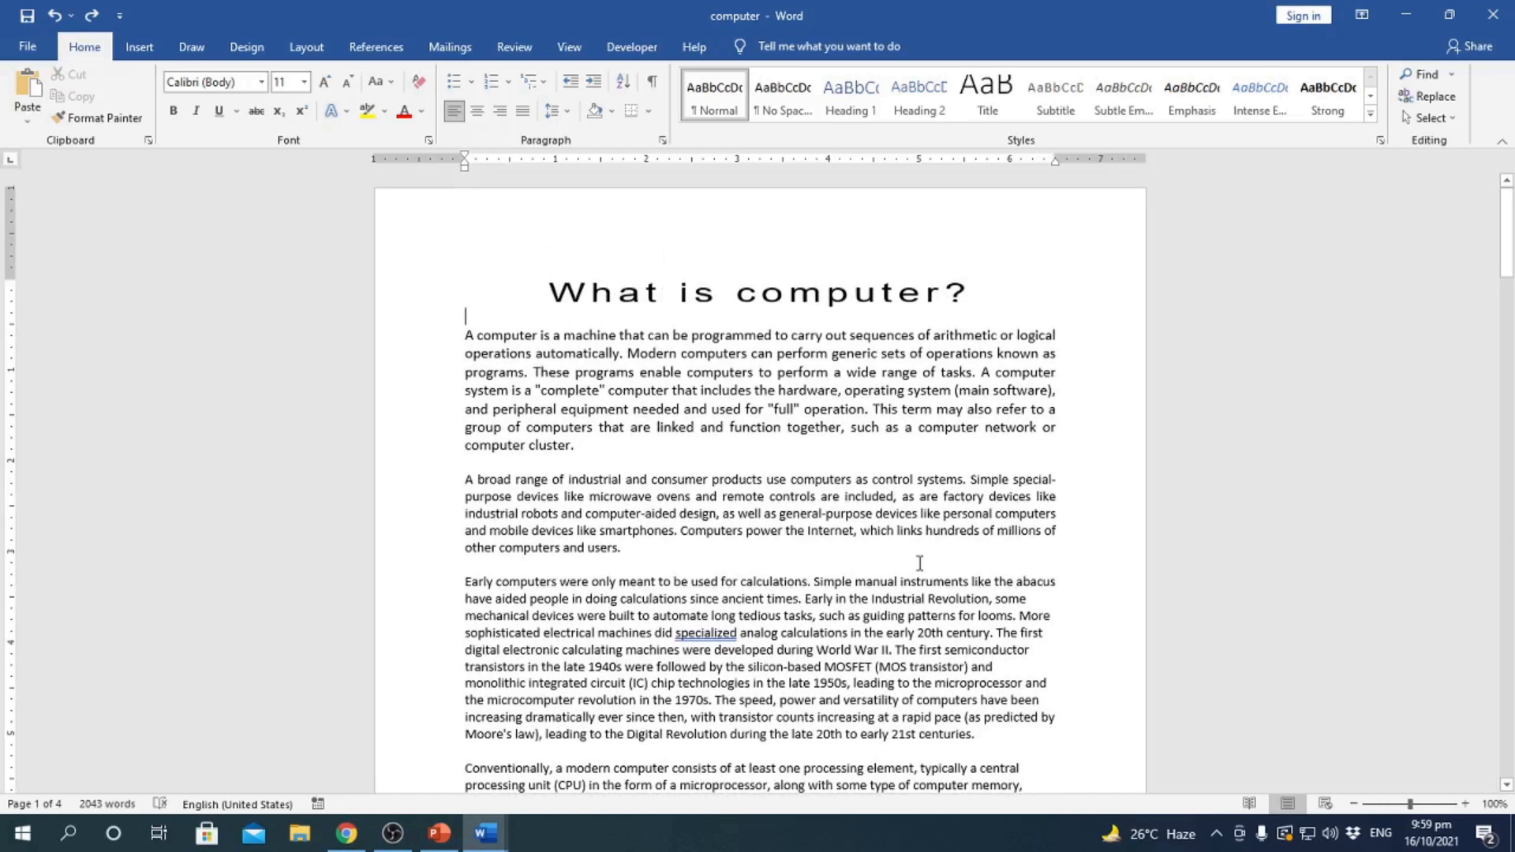
{"action": "key", "text": "ctrl+z"}
{"action": "key", "text": "ctrl+1"}
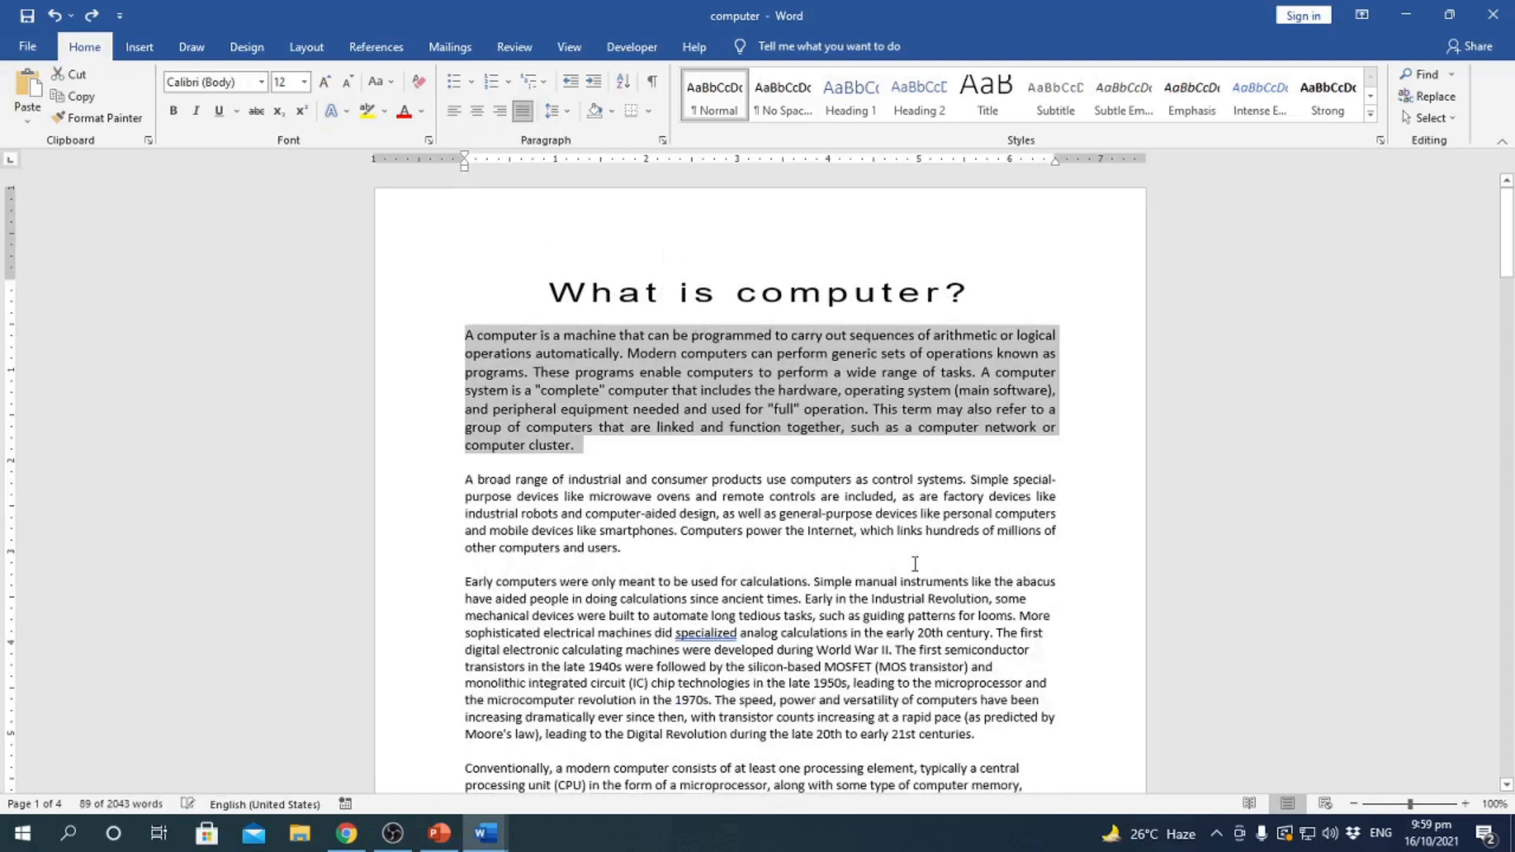
- Look up the page break shortcut in the "Shorcut Keys in Word" document and return to the "computer" document
{"action": "mouse_move", "coordinate": [485, 833]}
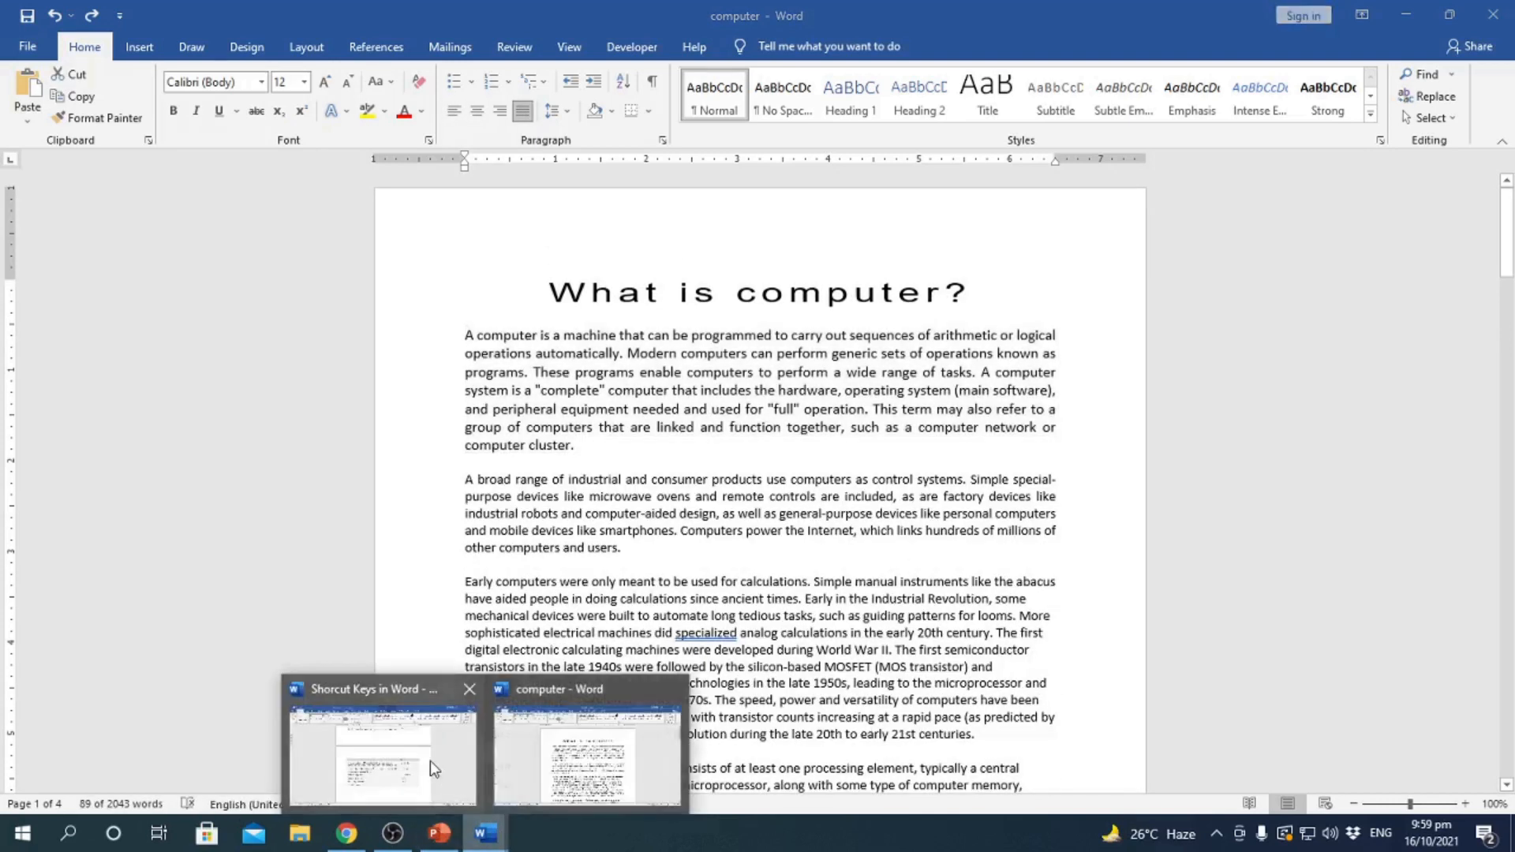
{"action": "left_click", "coordinate": [429, 763]}
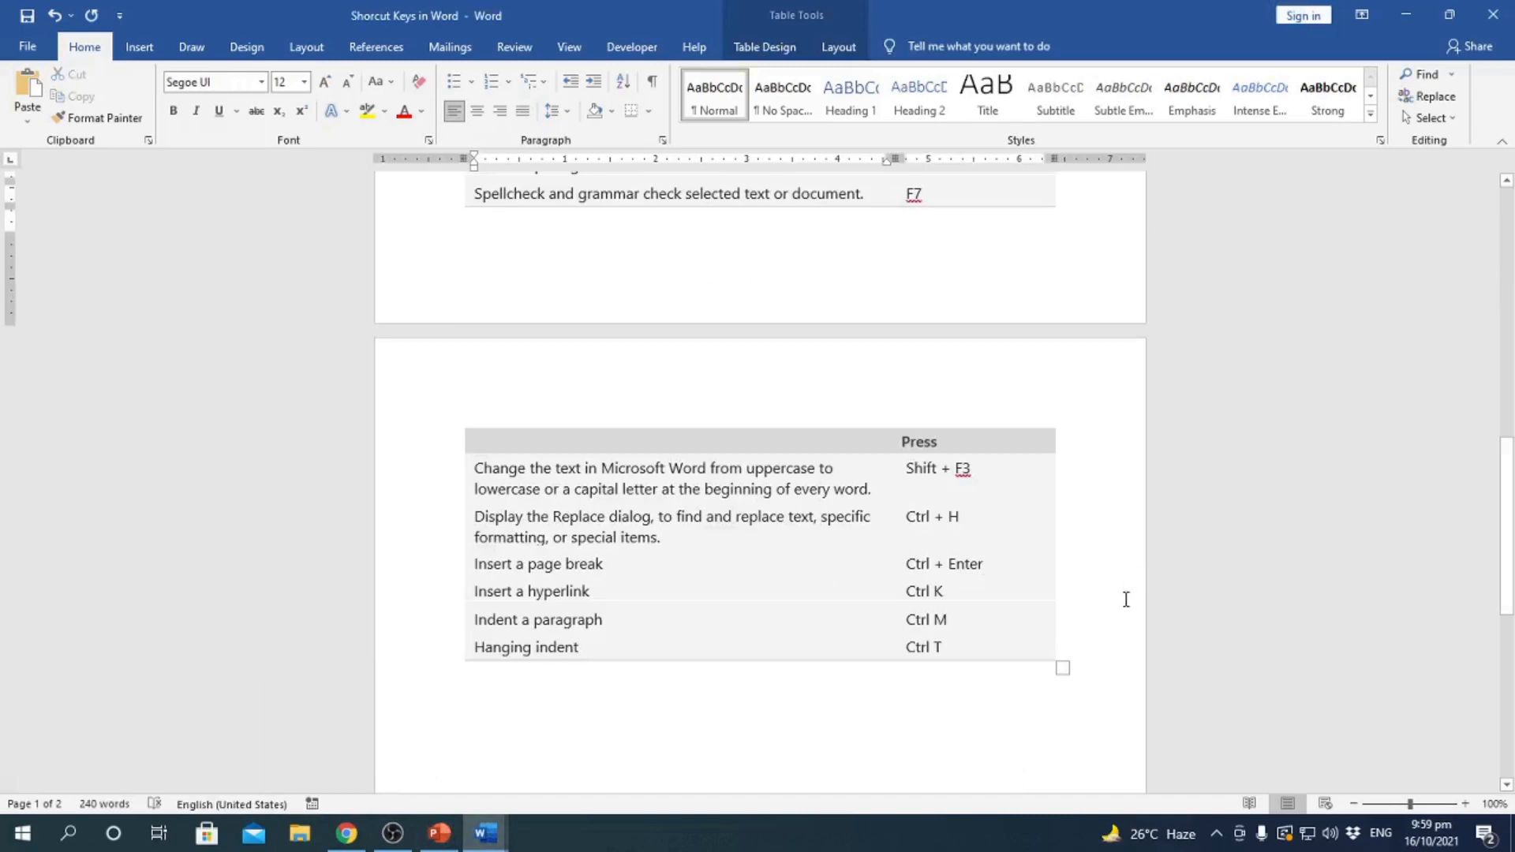
{"action": "left_click", "coordinate": [485, 833]}
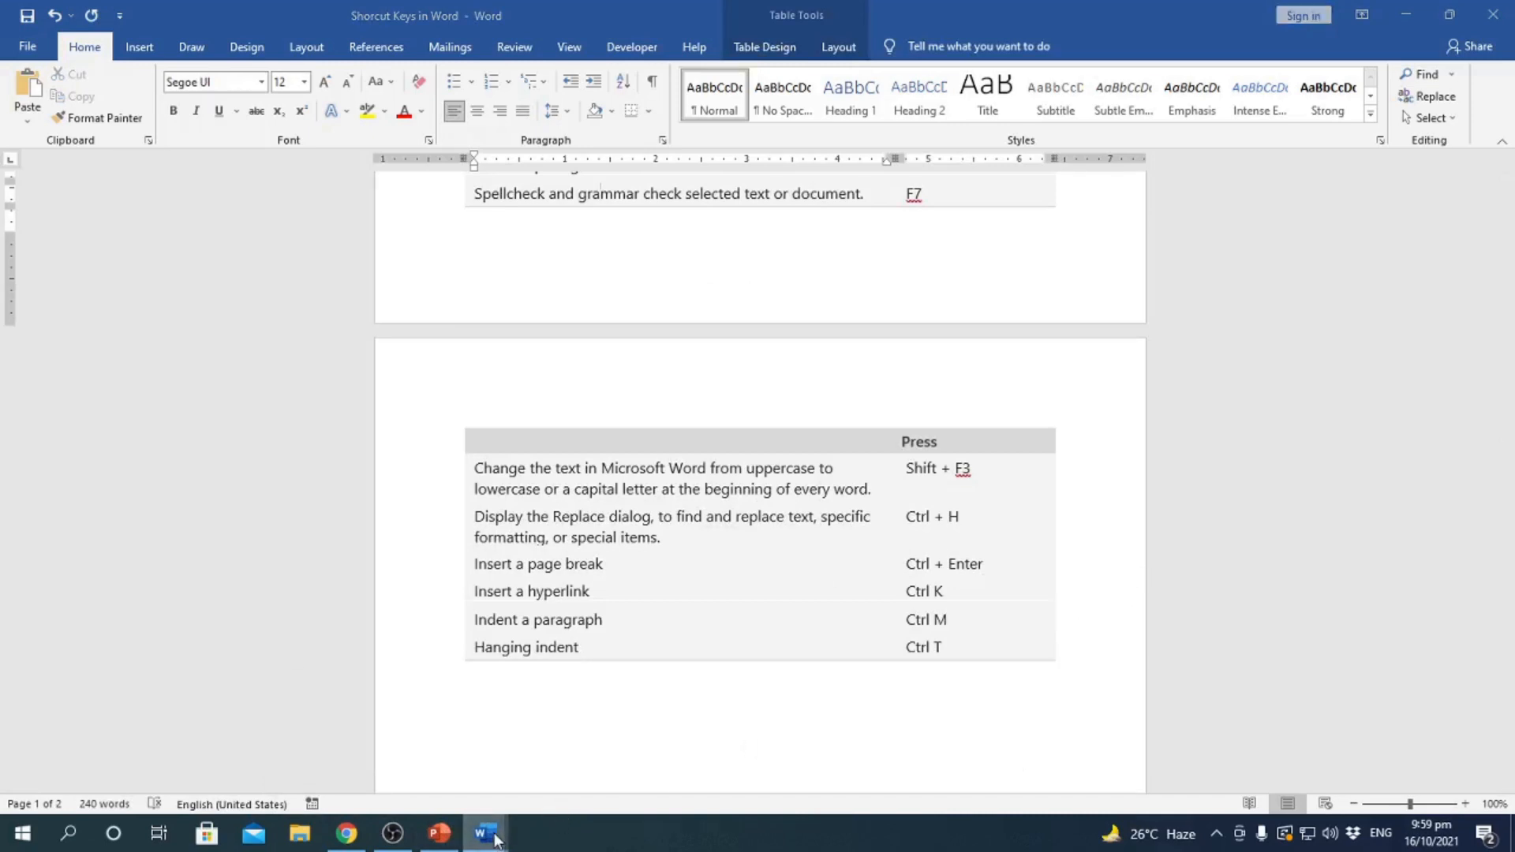
{"action": "left_click", "coordinate": [619, 756]}
- Push the paragraph beginning "Conventionally" down the page by adding repeated blank lines before it, and undo them
{"action": "scroll", "coordinate": [829, 639], "scroll_direction": "down", "scroll_amount": 12}
{"action": "scroll", "coordinate": [829, 648], "scroll_direction": "up", "scroll_amount": 3}
{"action": "scroll", "coordinate": [829, 648], "scroll_direction": "up", "scroll_amount": 2}
{"action": "left_click", "coordinate": [680, 359]}
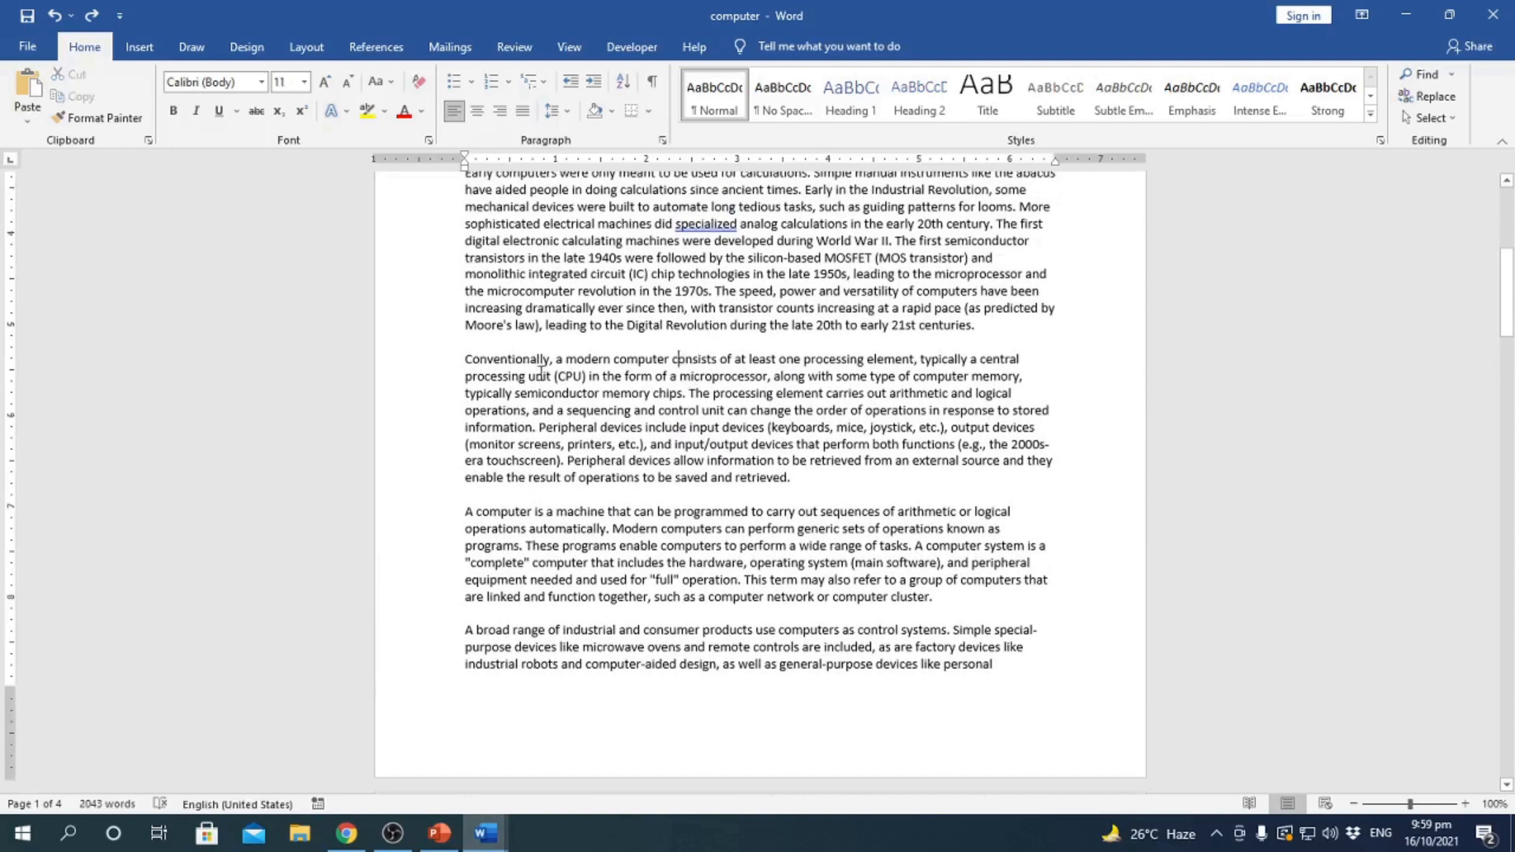
{"action": "left_click", "coordinate": [488, 350]}
{"action": "key", "text": "Return"}
{"action": "key", "text": "Return"}
{"action": "key", "text": "Return"}
{"action": "key", "text": "Return"}
{"action": "key", "text": "Return"}
{"action": "key", "text": "Return"}
{"action": "key", "text": "Return"}
{"action": "key", "text": "Return"}
{"action": "key", "text": "Return"}
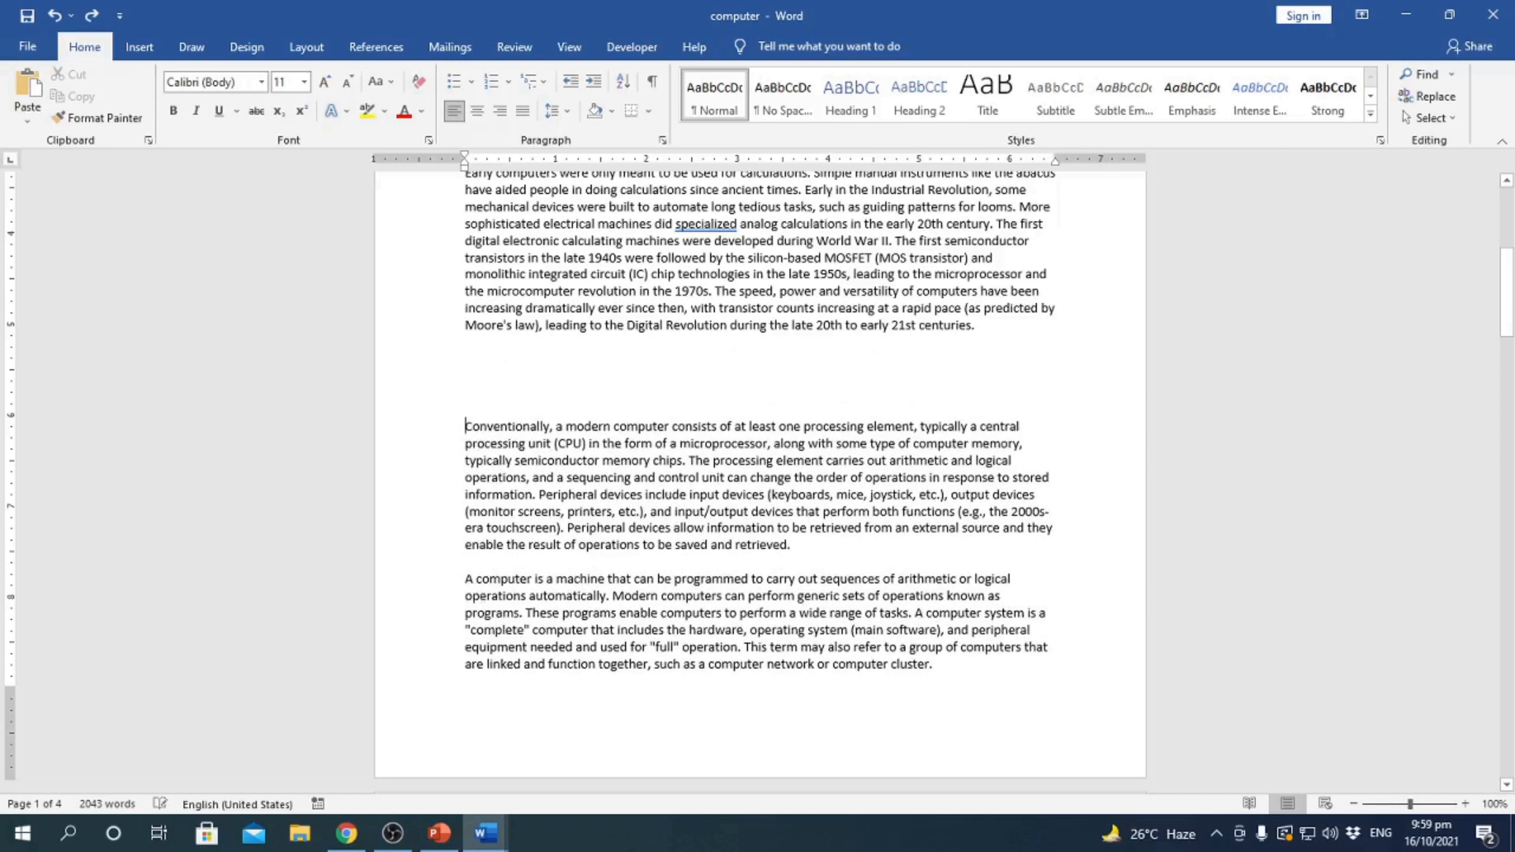
{"action": "key", "text": "Return"}
{"action": "key", "text": "Return"}
{"action": "key", "text": "Return"}
{"action": "key", "text": "Return"}
{"action": "key", "text": "Return"}
{"action": "key", "text": "Return"}
{"action": "key", "text": "Return"}
{"action": "key", "text": "Return"}
{"action": "key", "text": "Return"}
{"action": "key", "text": "Return"}
{"action": "key", "text": "Return"}
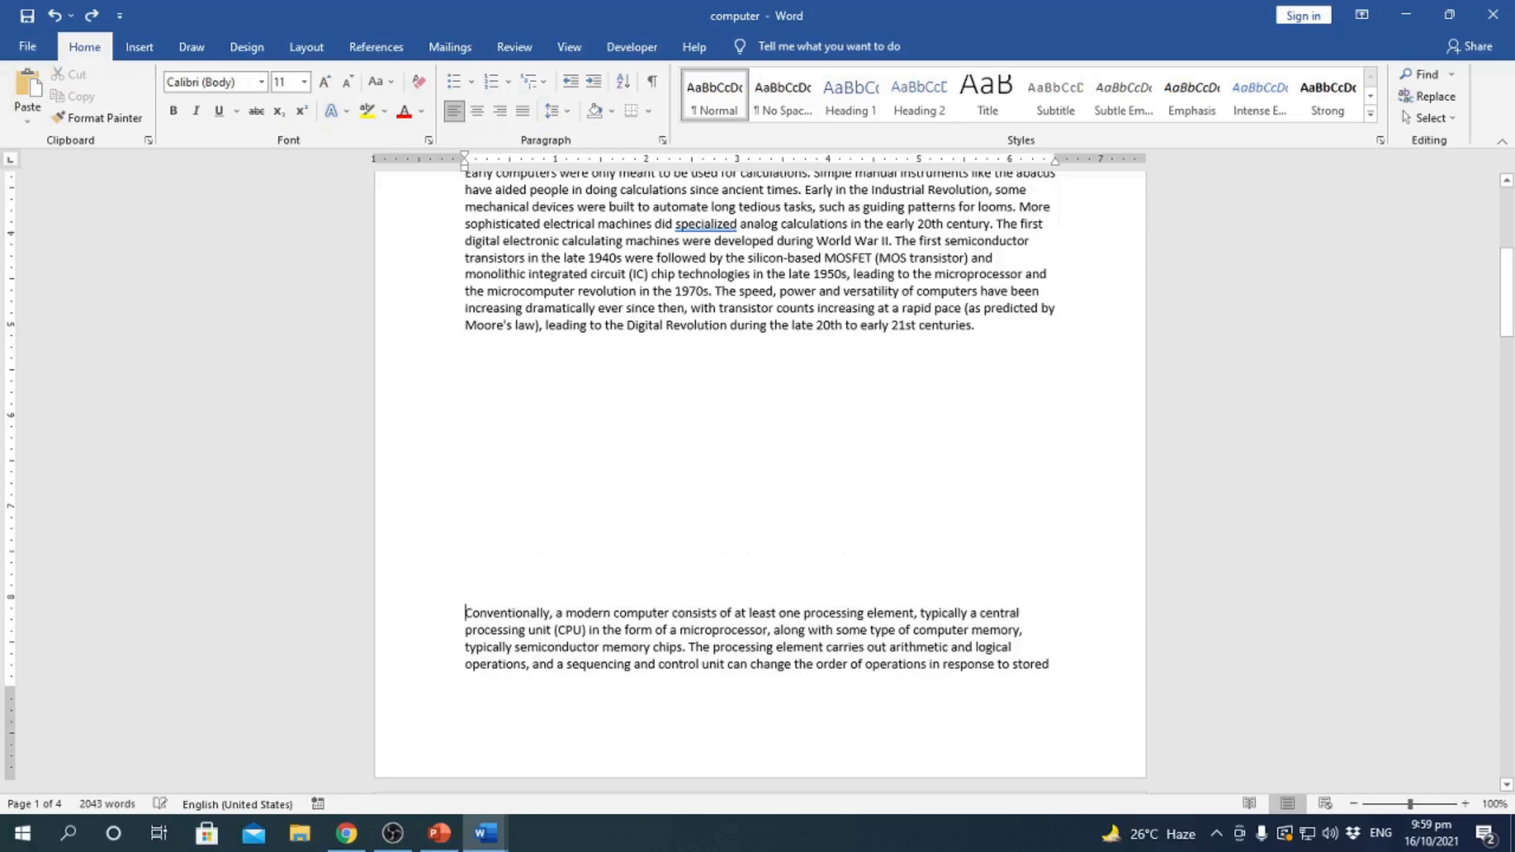
{"action": "key", "text": "ctrl+z"}
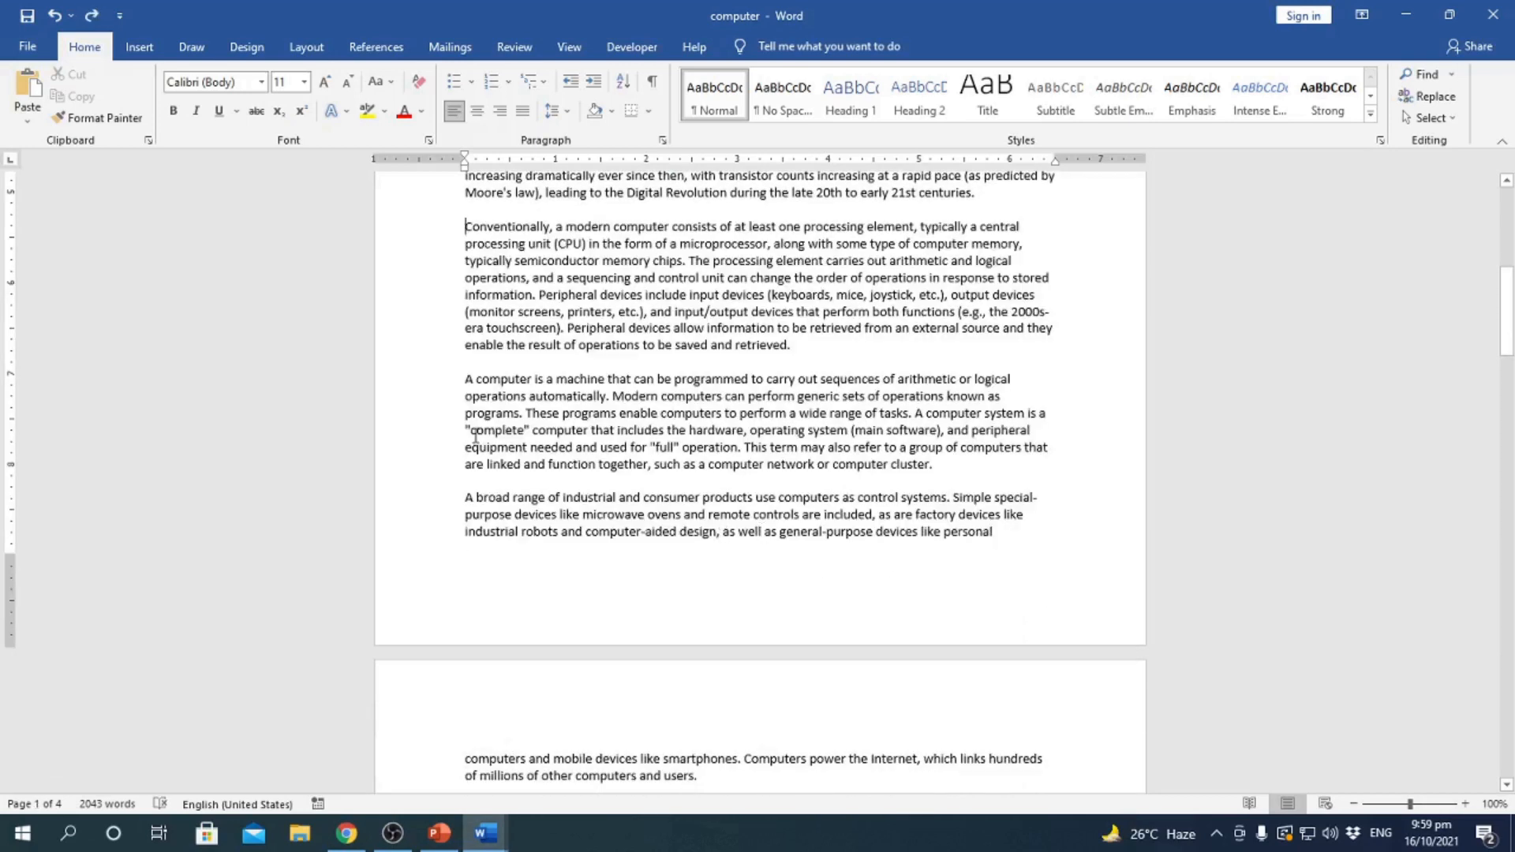
- Insert a page break before the paragraph beginning "Conventionally" and check where the text continues on the second page
{"action": "scroll", "coordinate": [818, 374], "scroll_direction": "up", "scroll_amount": 2}
{"action": "scroll", "coordinate": [821, 377], "scroll_direction": "up", "scroll_amount": 1}
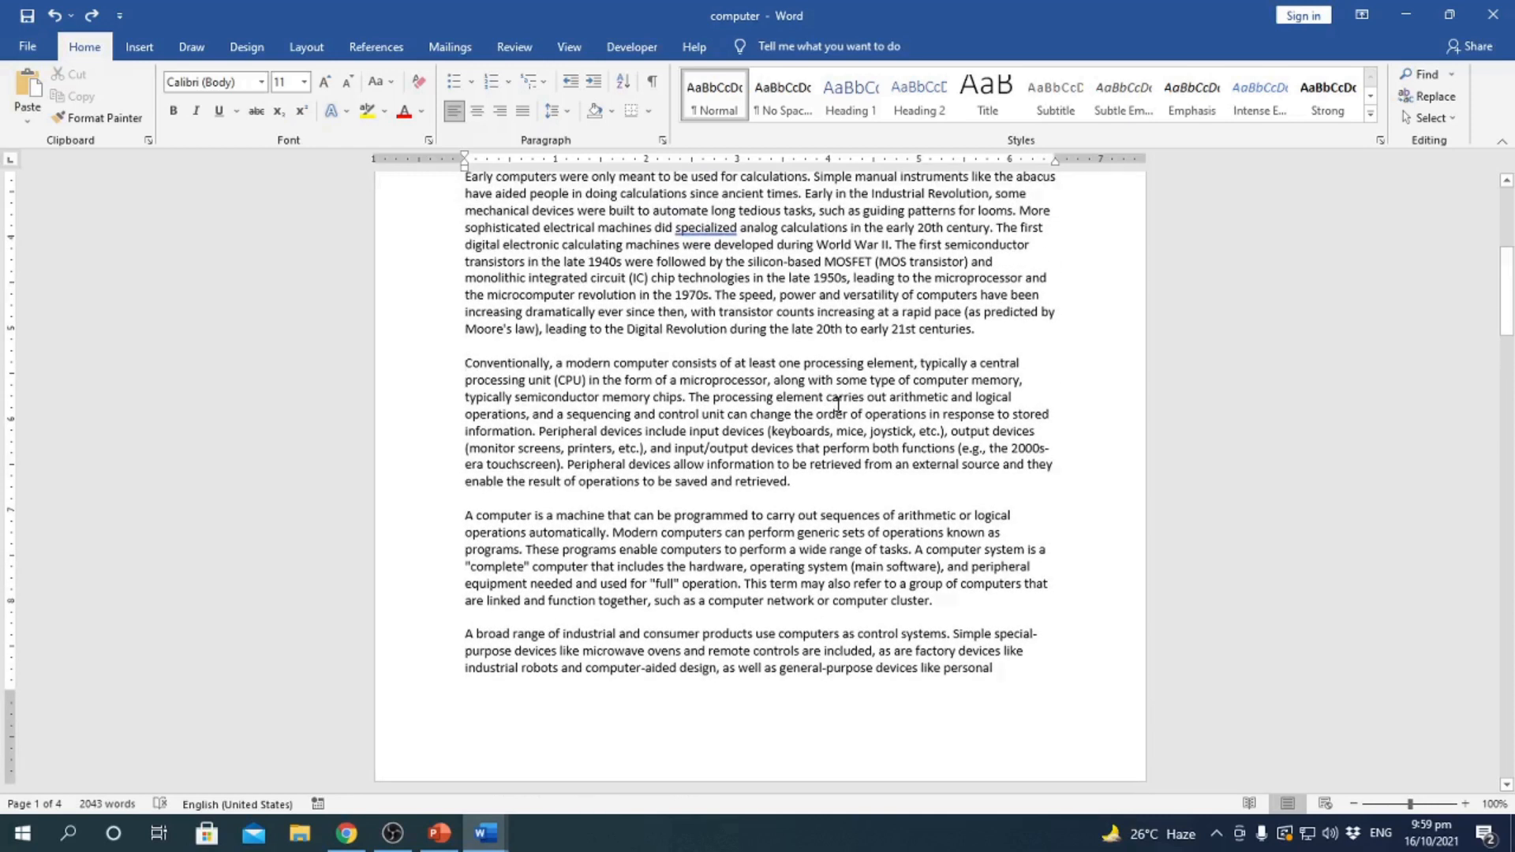
{"action": "key", "text": "ctrl+Return"}
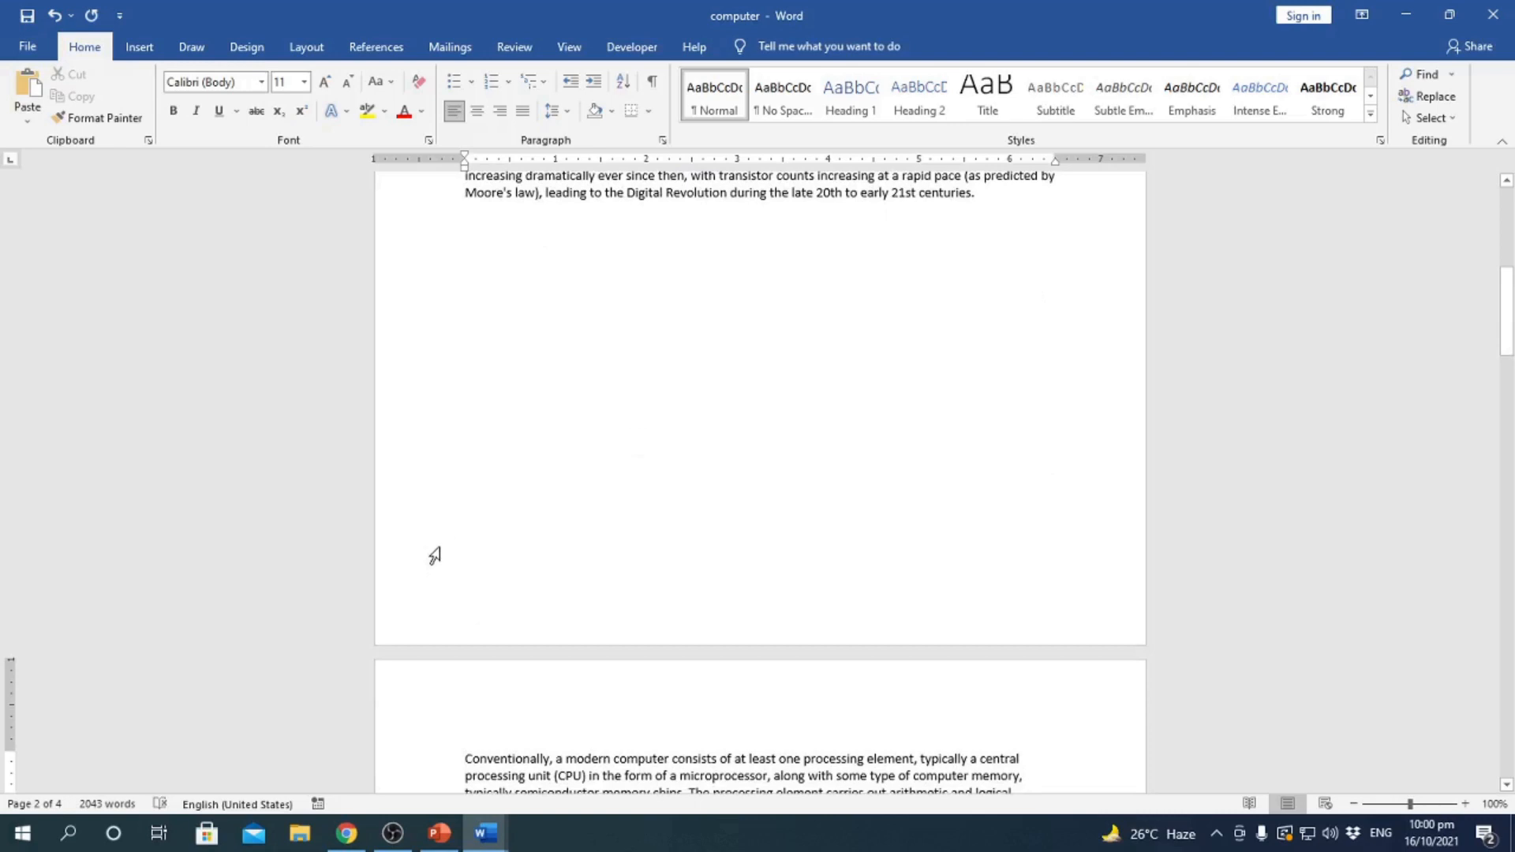
{"action": "left_click", "coordinate": [521, 276]}
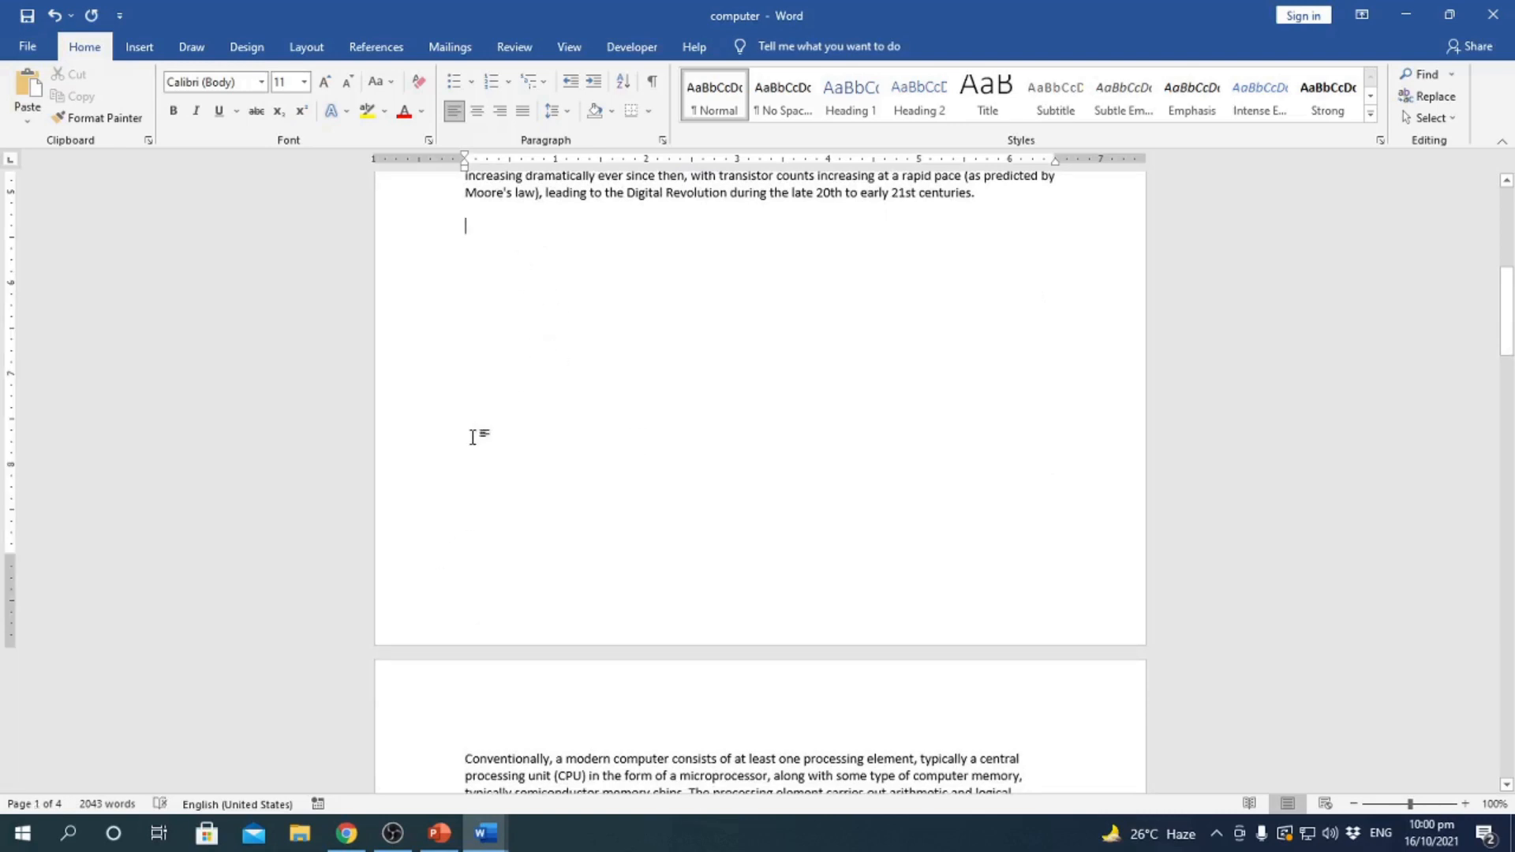
{"action": "scroll", "coordinate": [473, 442], "scroll_direction": "down", "scroll_amount": 3}
{"action": "left_click", "coordinate": [541, 656]}
{"action": "scroll", "coordinate": [601, 666], "scroll_direction": "down", "scroll_amount": 4}
{"action": "scroll", "coordinate": [603, 666], "scroll_direction": "up", "scroll_amount": 3}
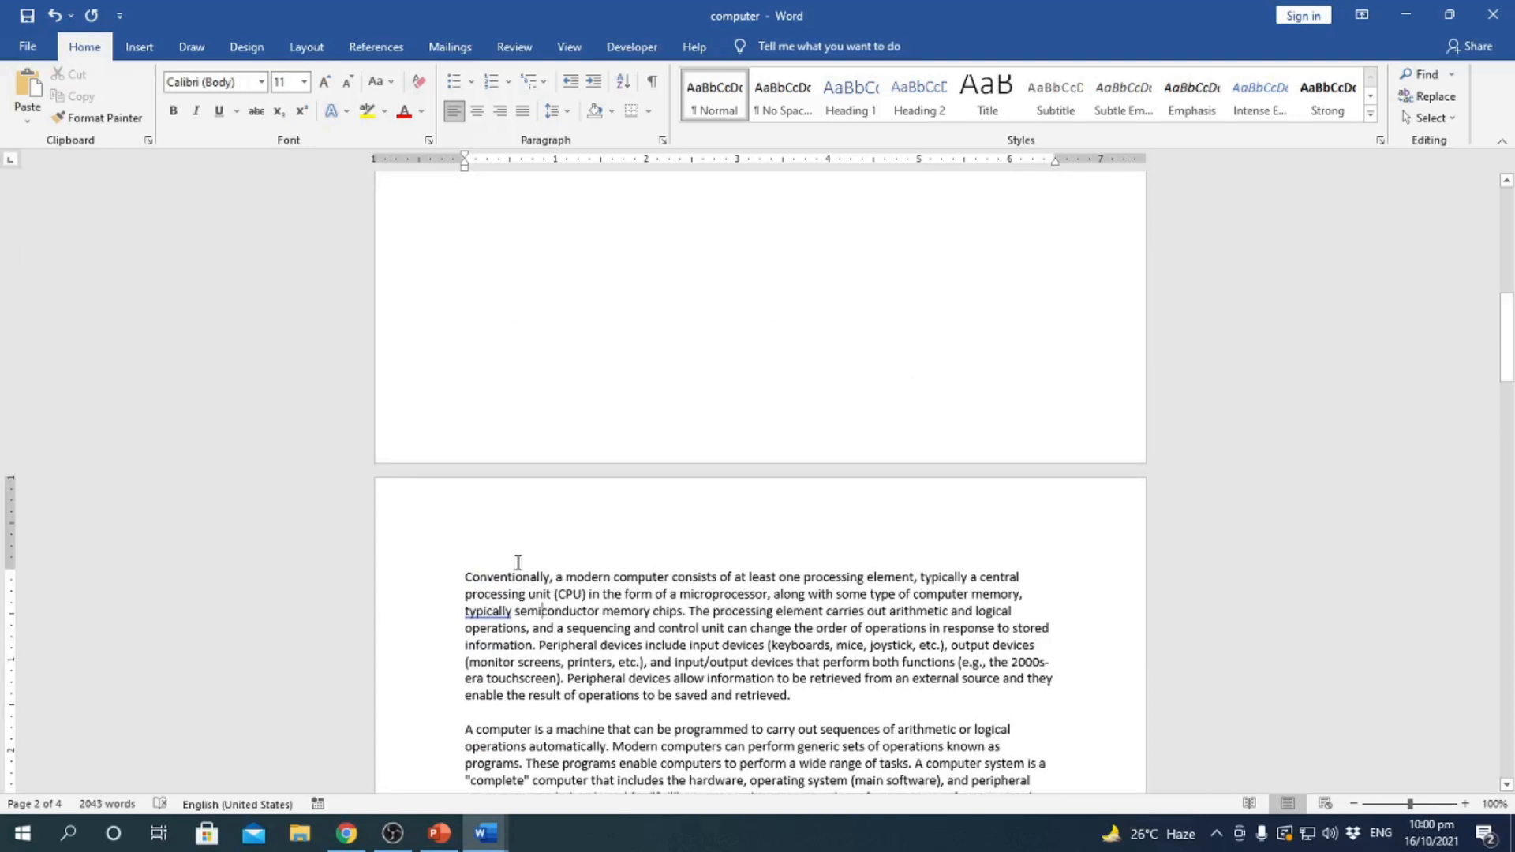
{"action": "scroll", "coordinate": [523, 592], "scroll_direction": "up", "scroll_amount": 2}
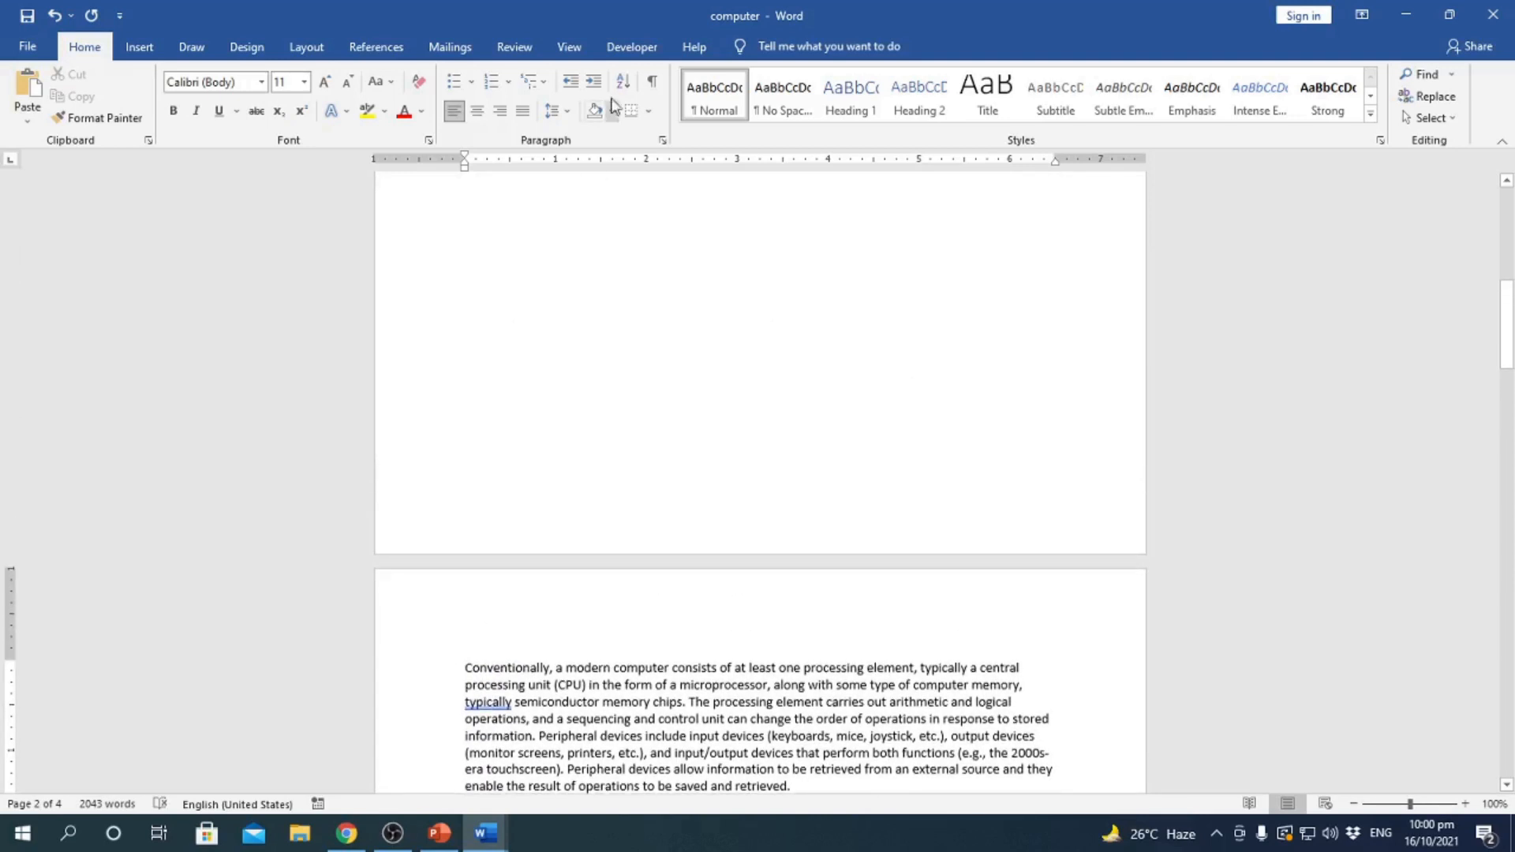
- Show the formatting marks to examine the page break on the first page, and hide them again
{"action": "left_click", "coordinate": [652, 82]}
{"action": "scroll", "coordinate": [724, 521], "scroll_direction": "up", "scroll_amount": 2}
{"action": "scroll", "coordinate": [632, 489], "scroll_direction": "up", "scroll_amount": 3}
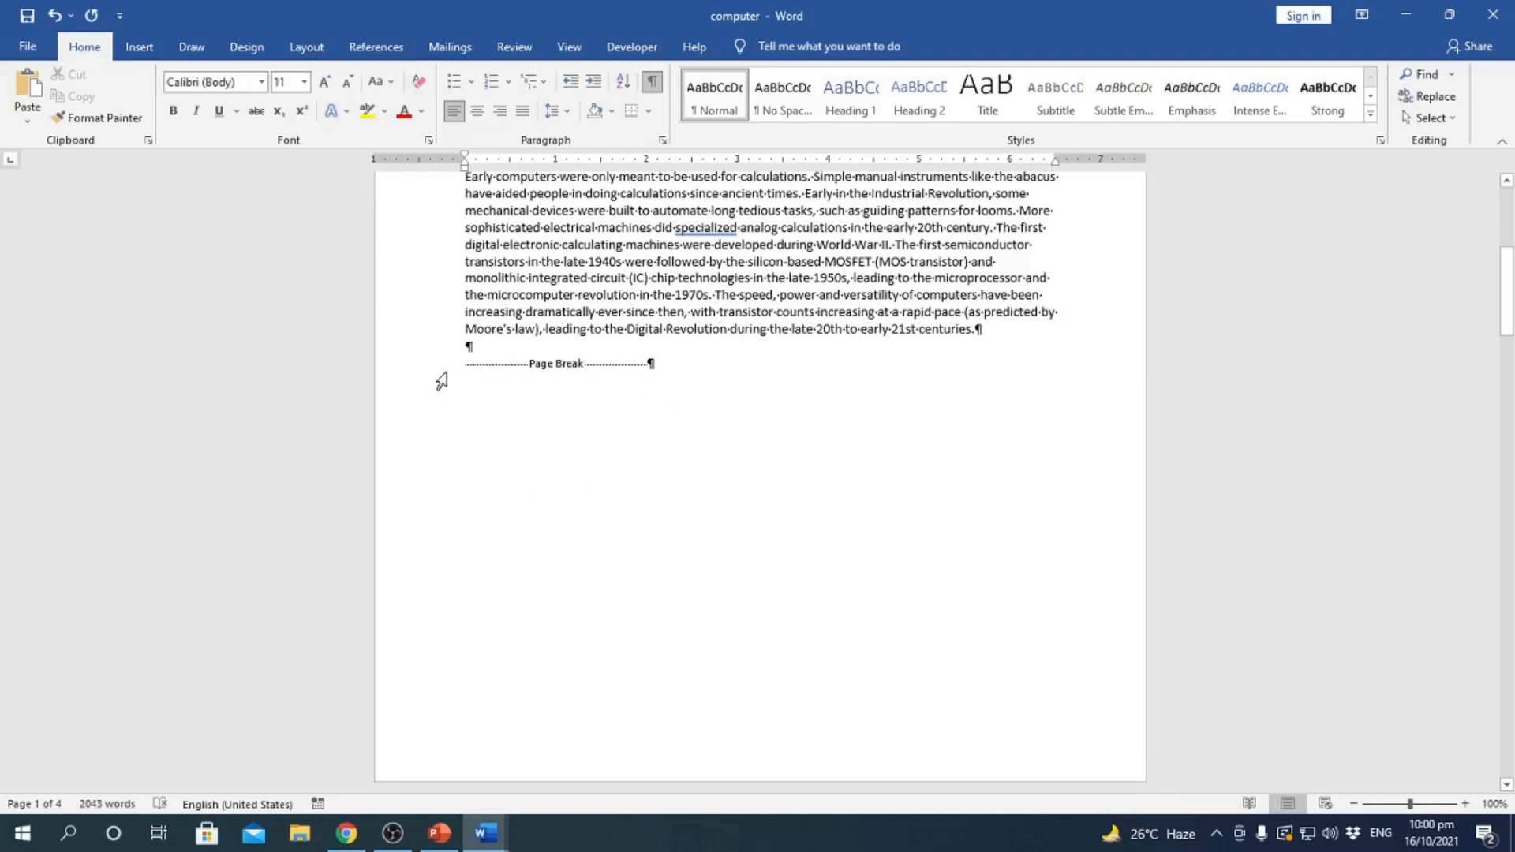
{"action": "scroll", "coordinate": [702, 414], "scroll_direction": "down", "scroll_amount": 5}
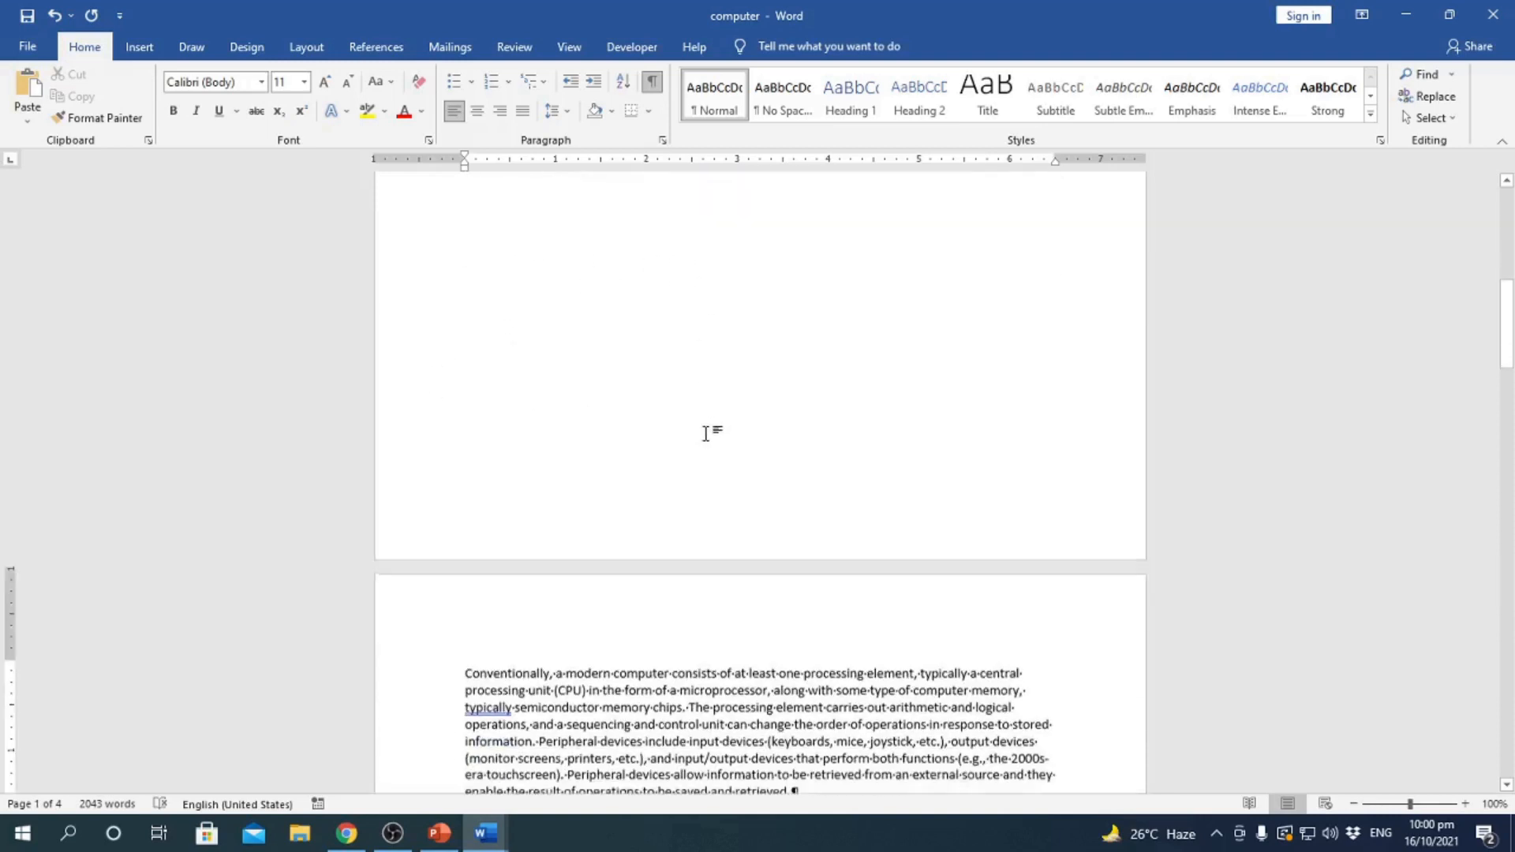
{"action": "scroll", "coordinate": [707, 429], "scroll_direction": "up", "scroll_amount": 4}
{"action": "left_click", "coordinate": [651, 87]}
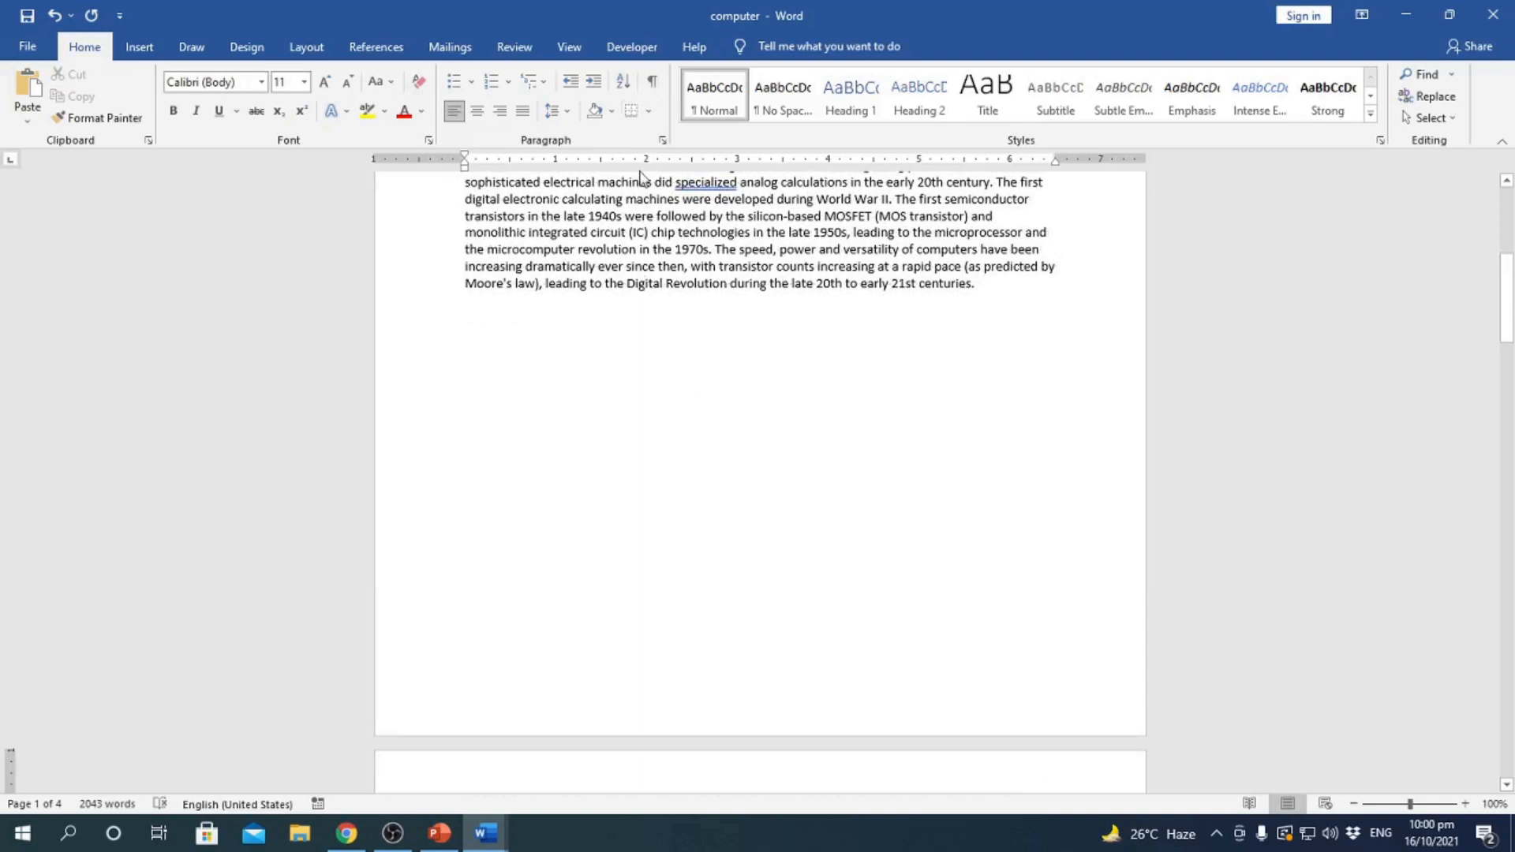
- Review the text around the page break and undo the page break insertion
{"action": "scroll", "coordinate": [623, 474], "scroll_direction": "down", "scroll_amount": 5}
{"action": "scroll", "coordinate": [619, 474], "scroll_direction": "up", "scroll_amount": 5}
{"action": "scroll", "coordinate": [619, 478], "scroll_direction": "up", "scroll_amount": 2}
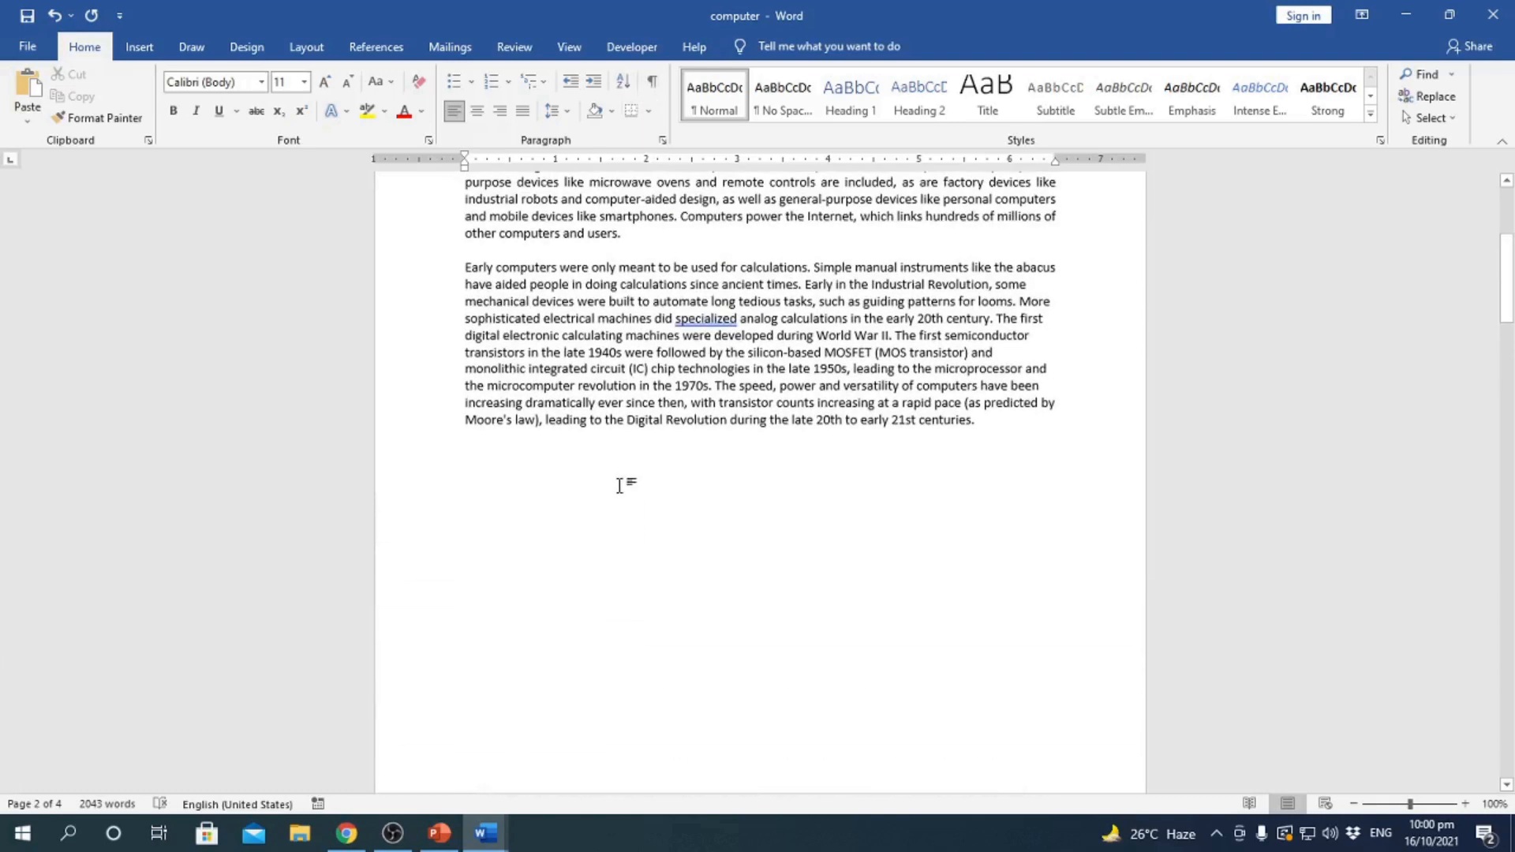
{"action": "key", "text": "ctrl+z"}
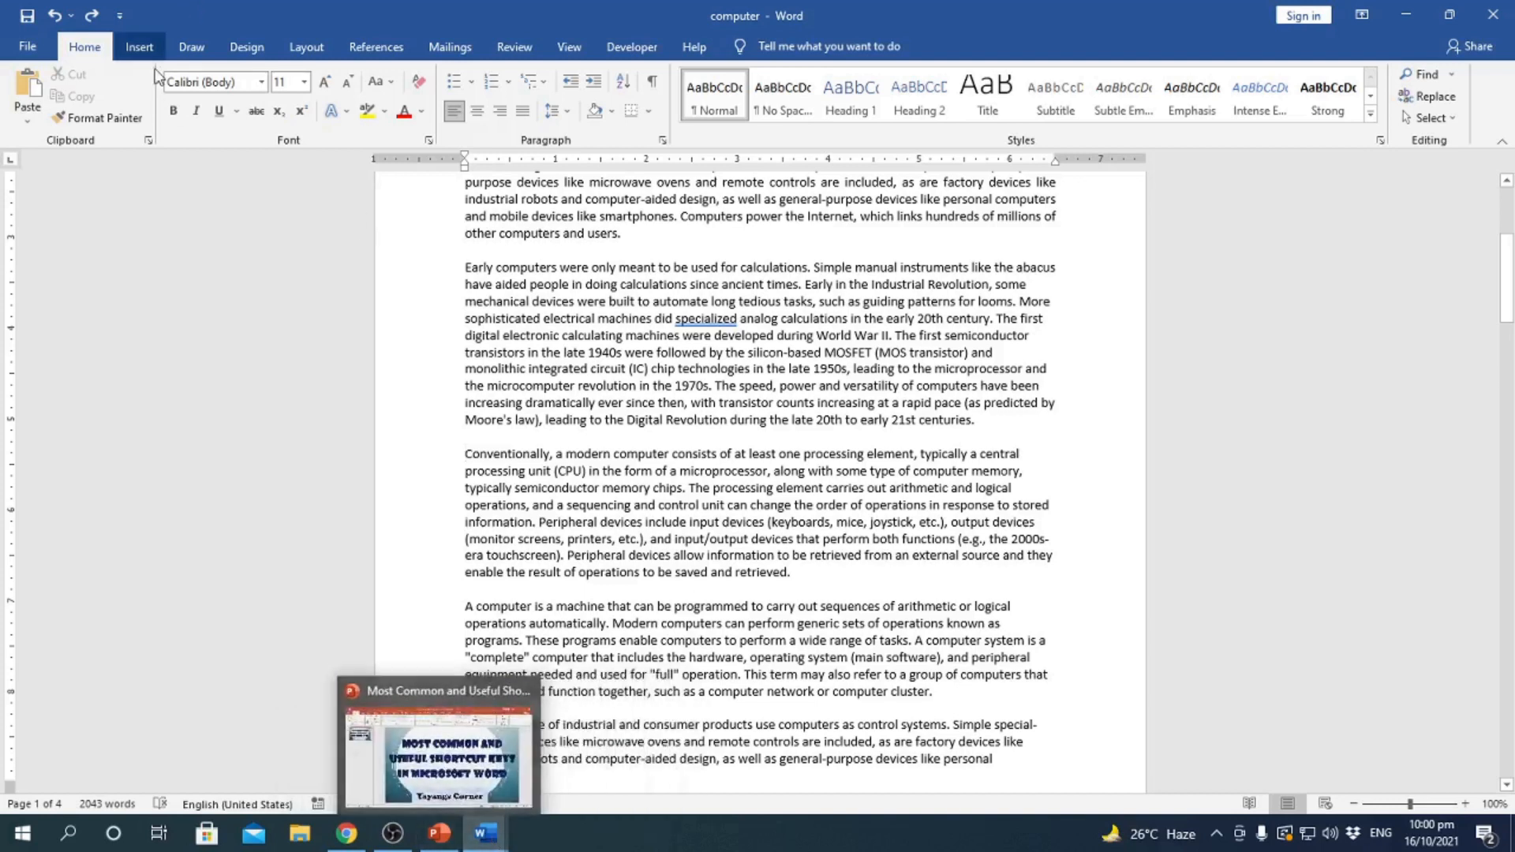
- Look up the hyperlink shortcut in the "Shorcut Keys in Word" document, and view the Insert Hyperlink dialog in "computer" without inserting a link
{"action": "left_click", "coordinate": [487, 839]}
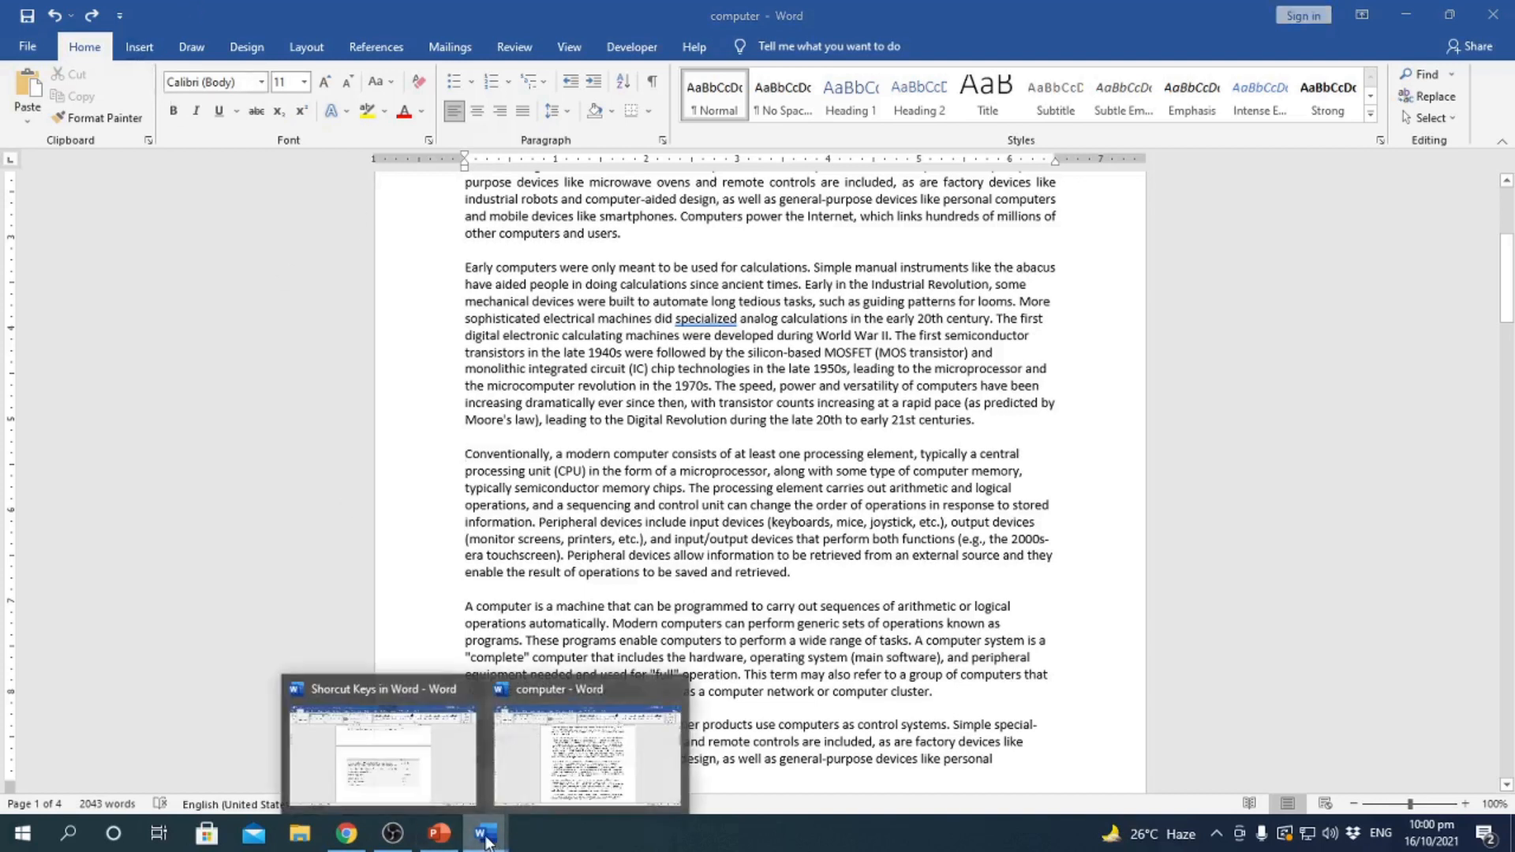
{"action": "left_click", "coordinate": [383, 756]}
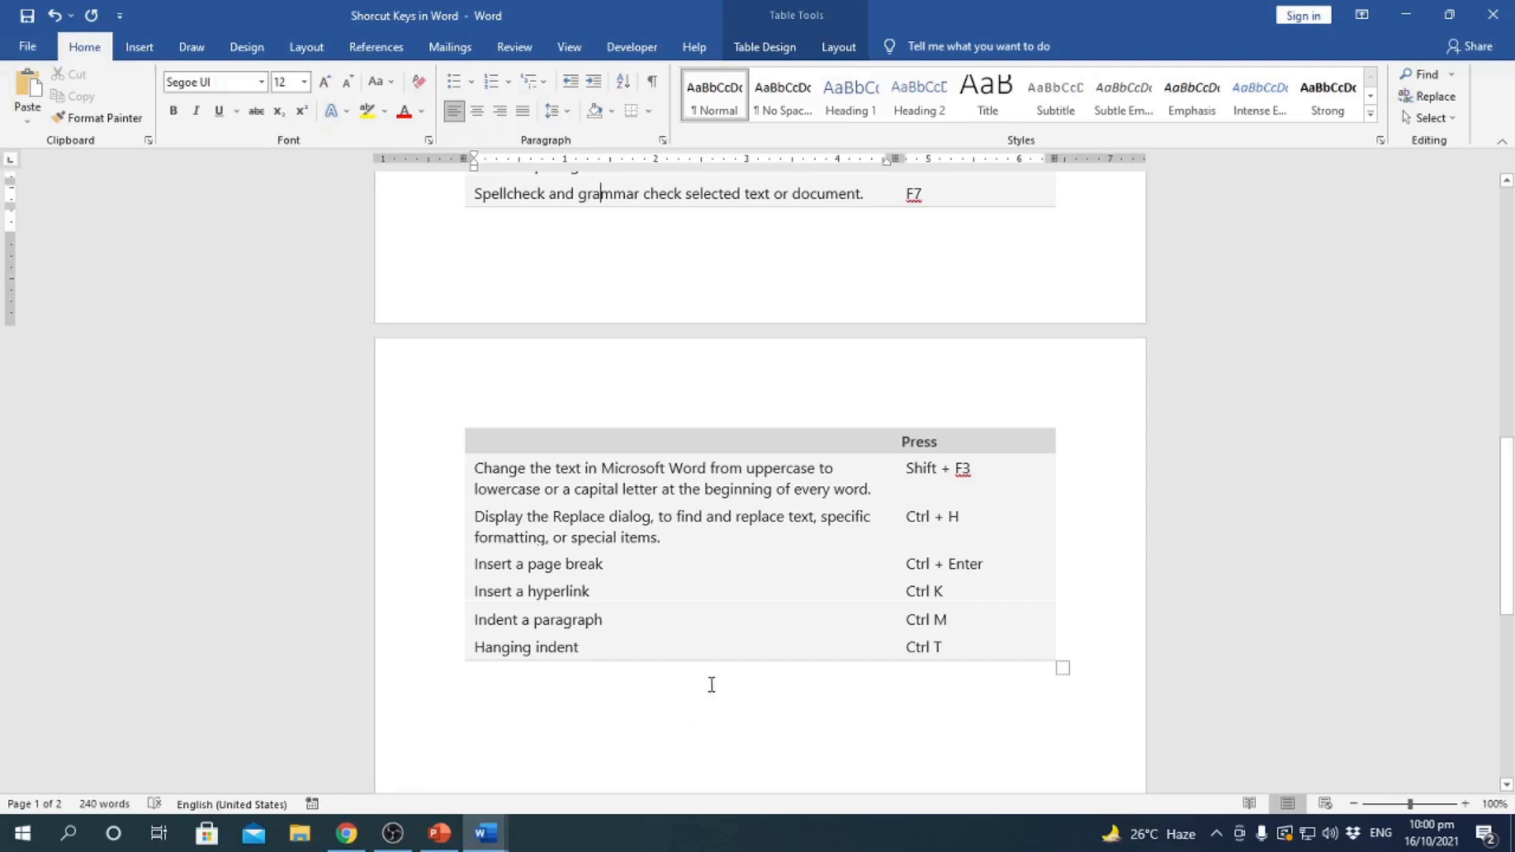
{"action": "mouse_move", "coordinate": [487, 838]}
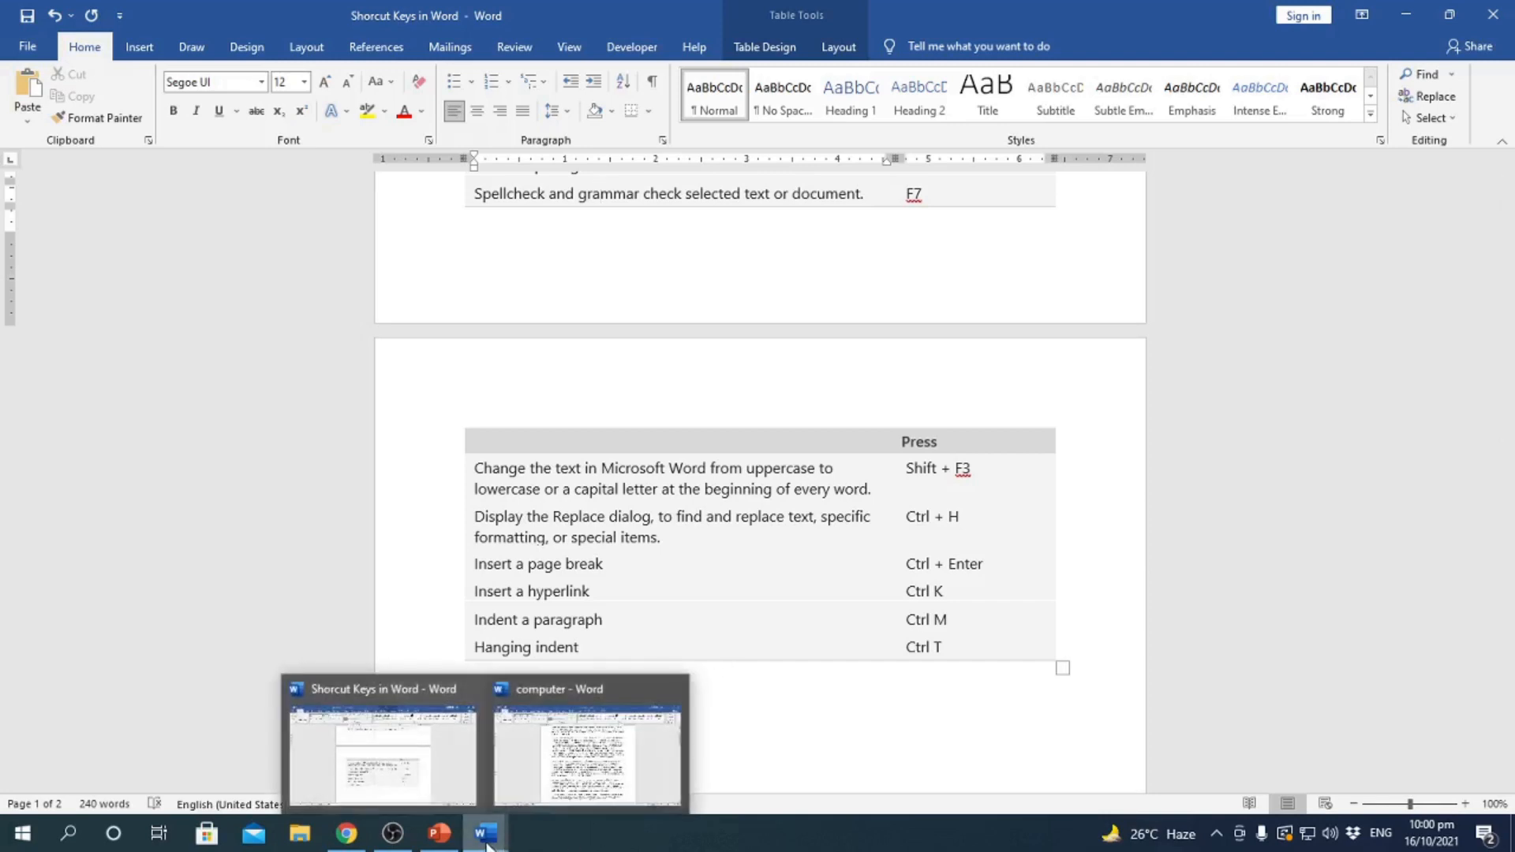
{"action": "left_click", "coordinate": [582, 748]}
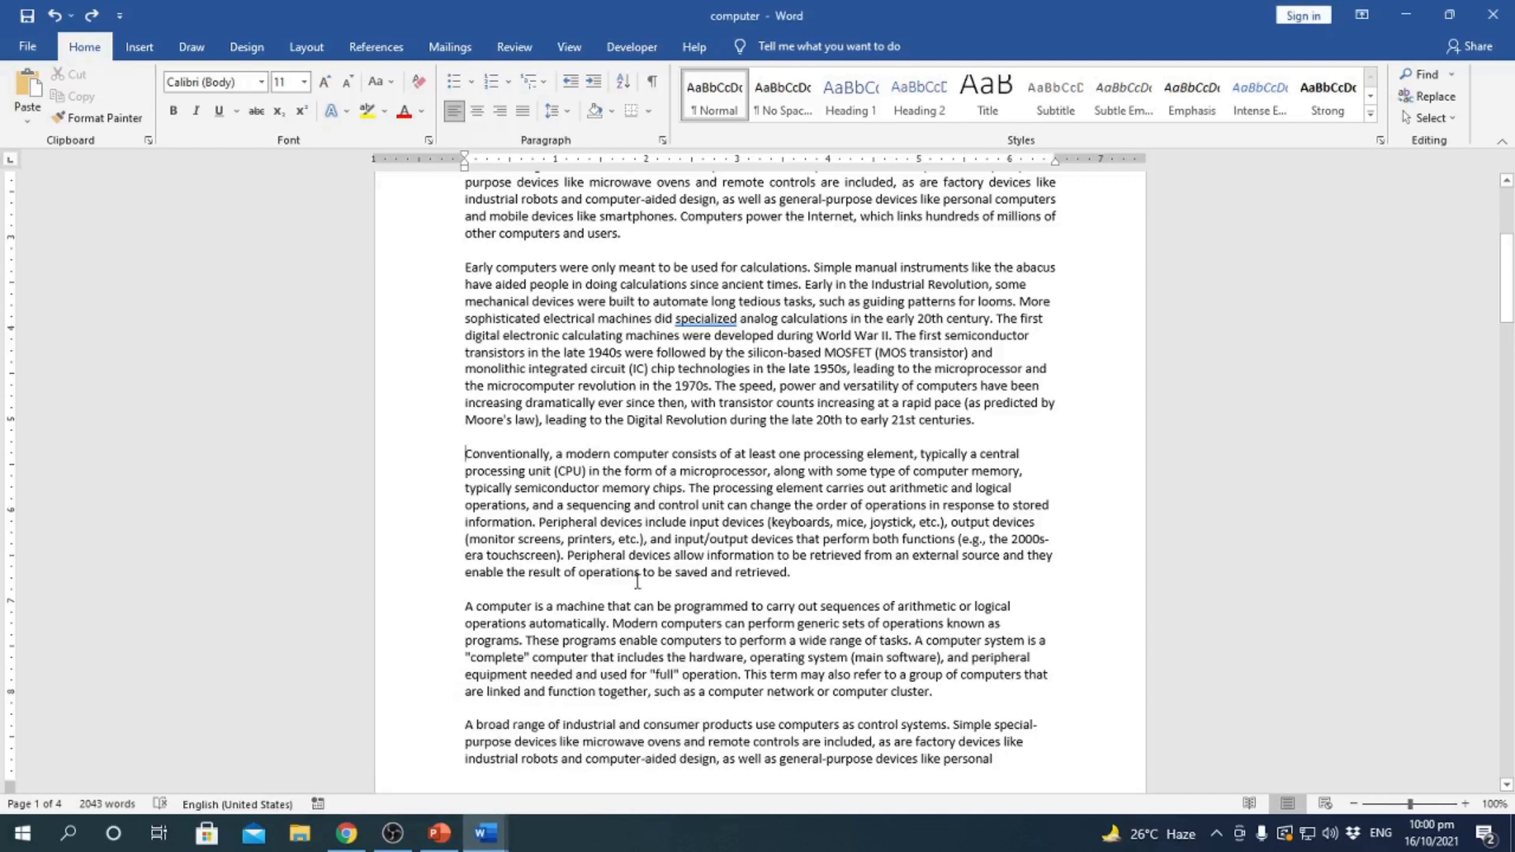
{"action": "key", "text": "ctrl+k"}
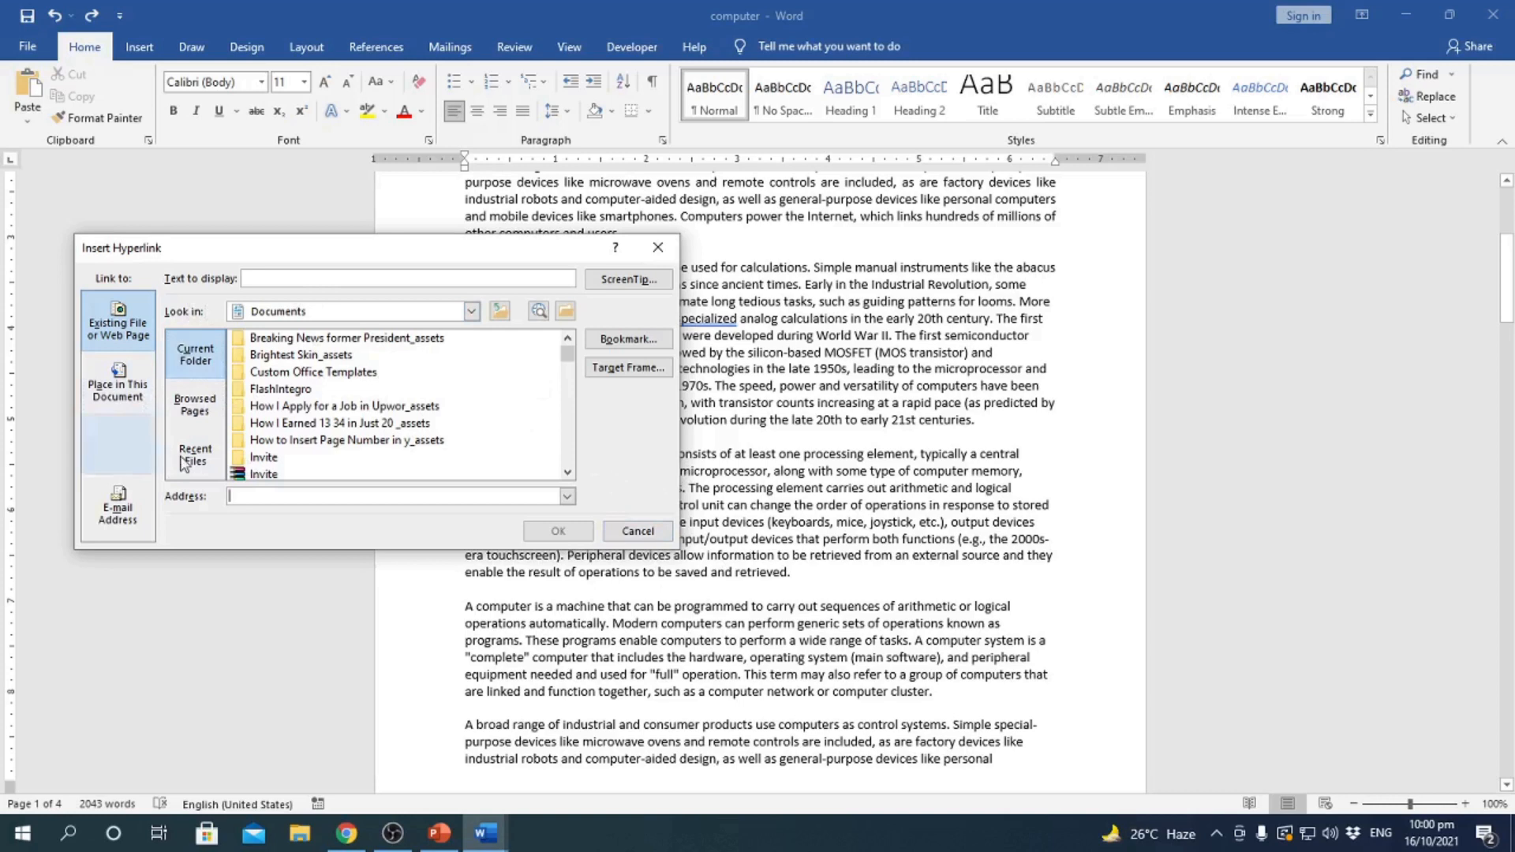
{"action": "left_click", "coordinate": [638, 530]}
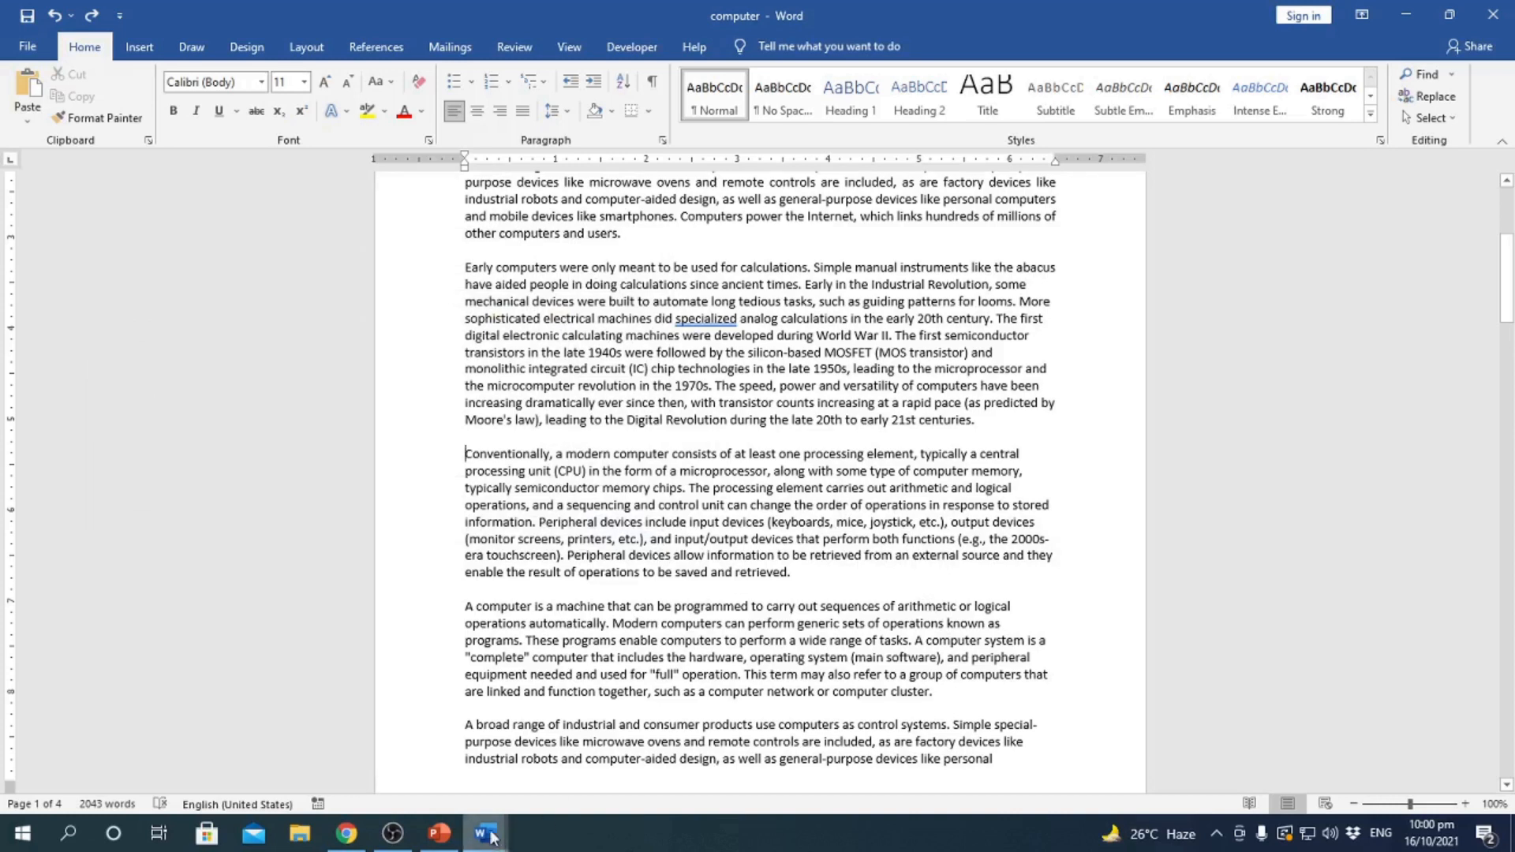
- Look up the paragraph indent shortcut in the "Shorcut Keys in Word" document and return to the "computer" document
{"action": "mouse_move", "coordinate": [489, 835]}
{"action": "left_click", "coordinate": [396, 776]}
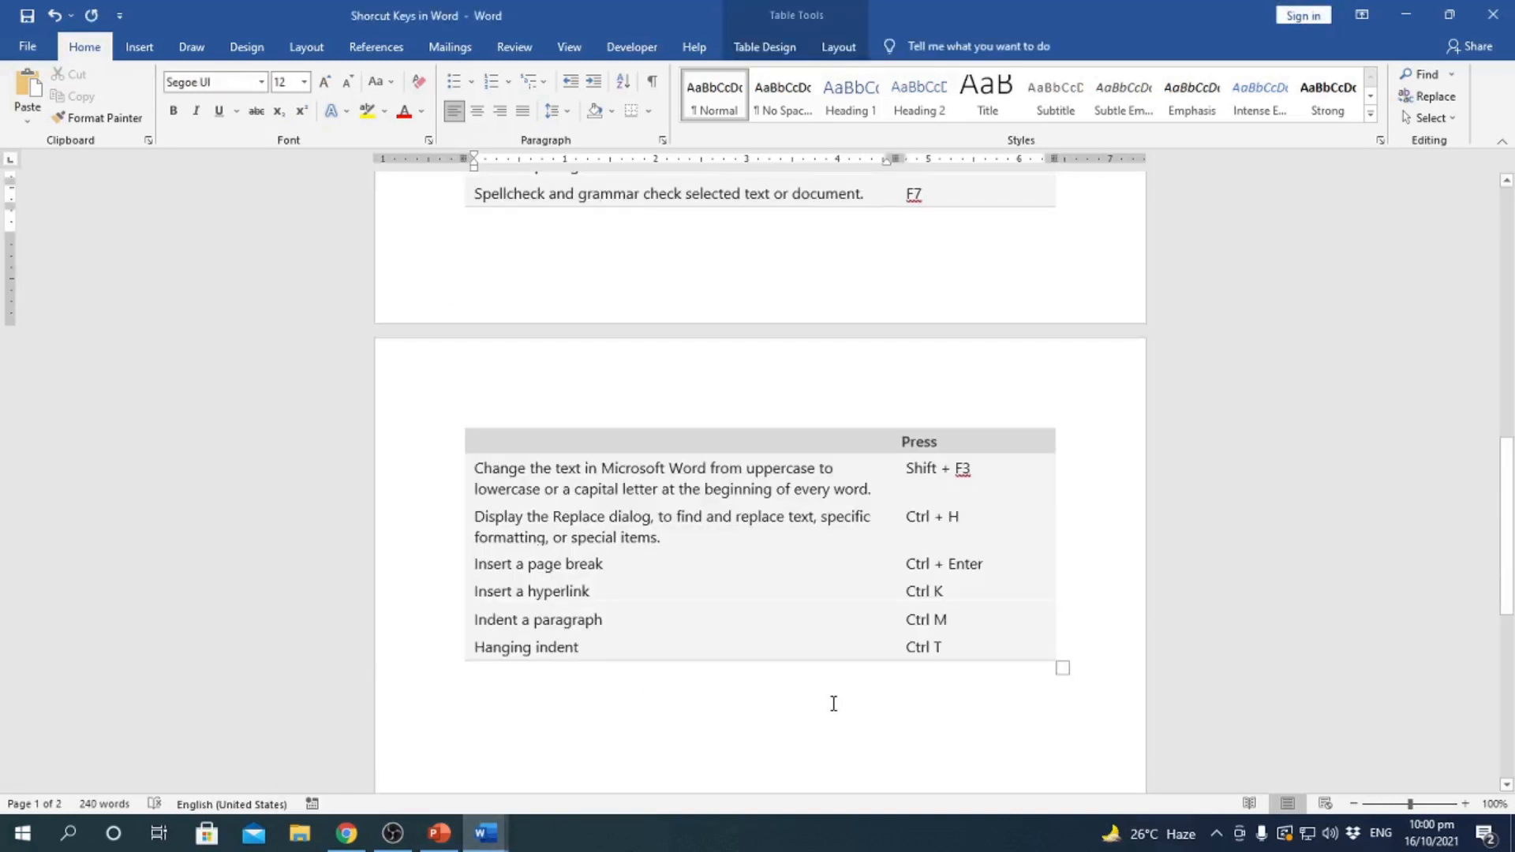
{"action": "mouse_move", "coordinate": [485, 834]}
{"action": "left_click", "coordinate": [588, 758]}
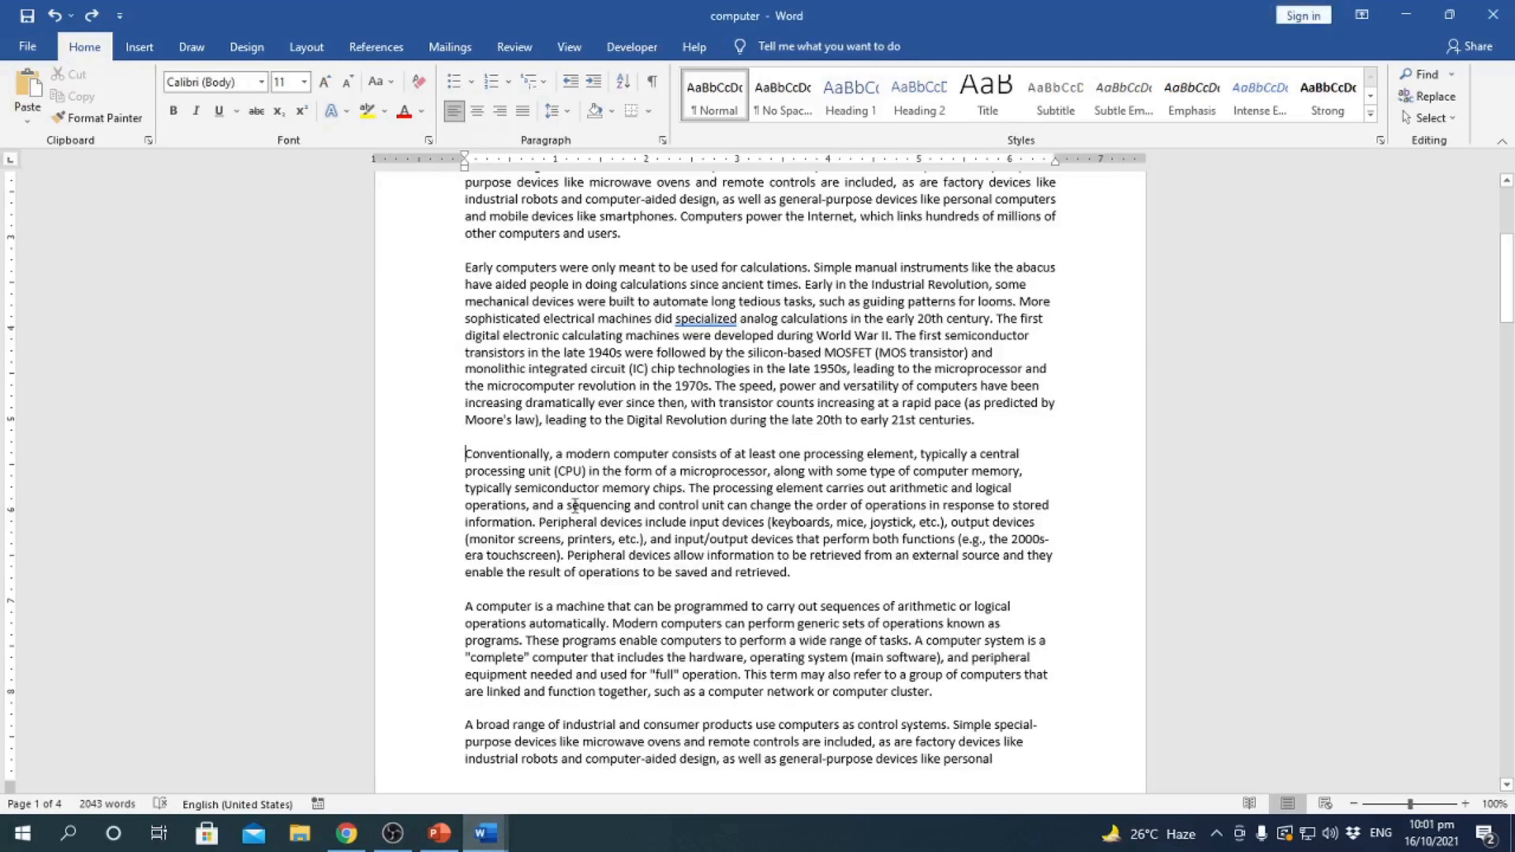
- Indent the paragraph beginning "Conventionally" by one level and undo the indent
{"action": "left_click_drag", "start_coordinate": [465, 453], "coordinate": [641, 573]}
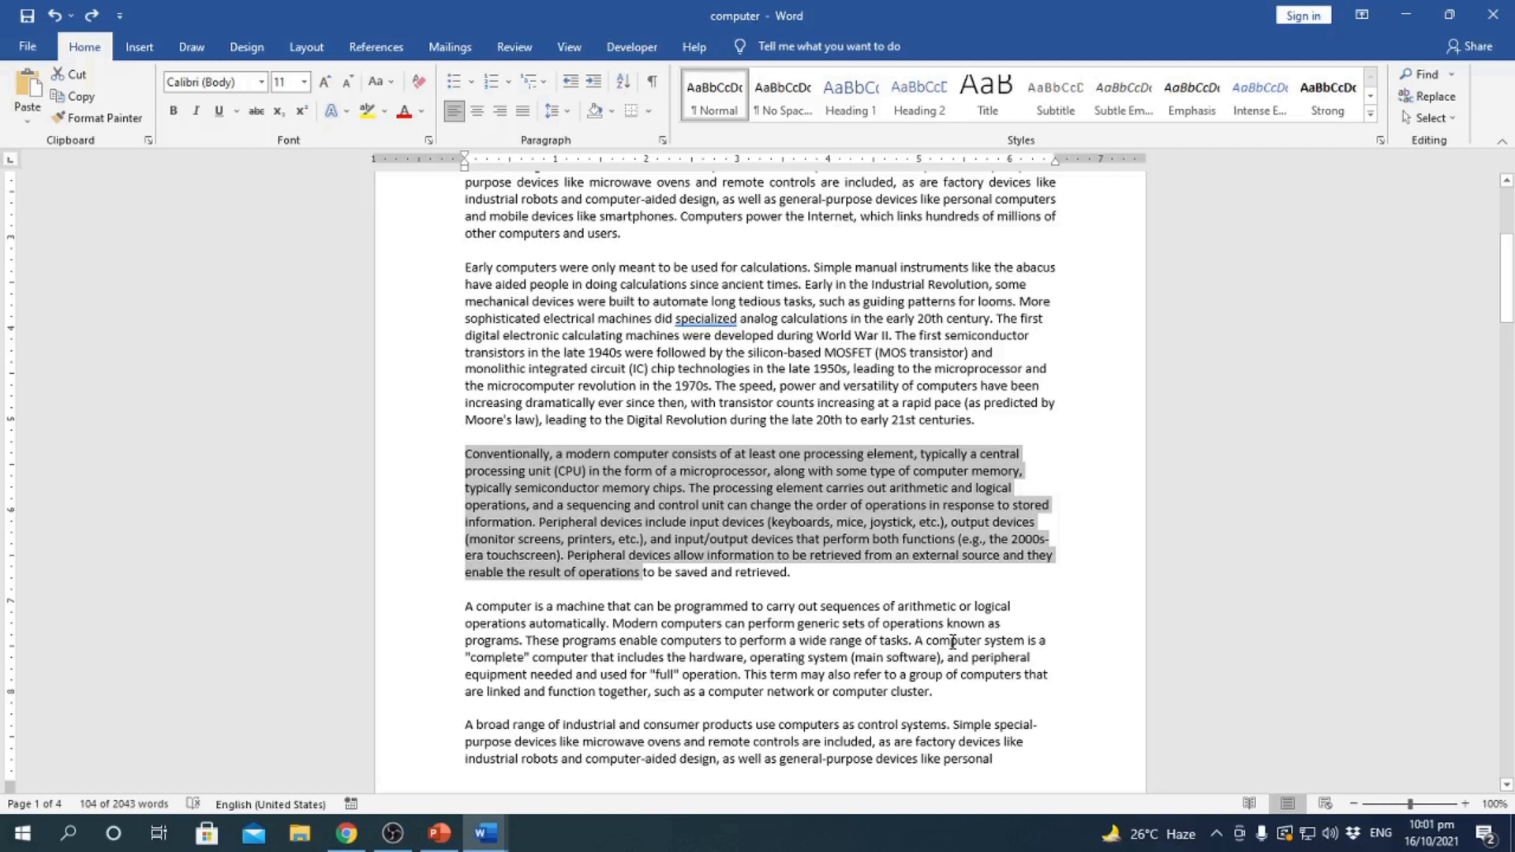
{"action": "key", "text": "ctrl+m"}
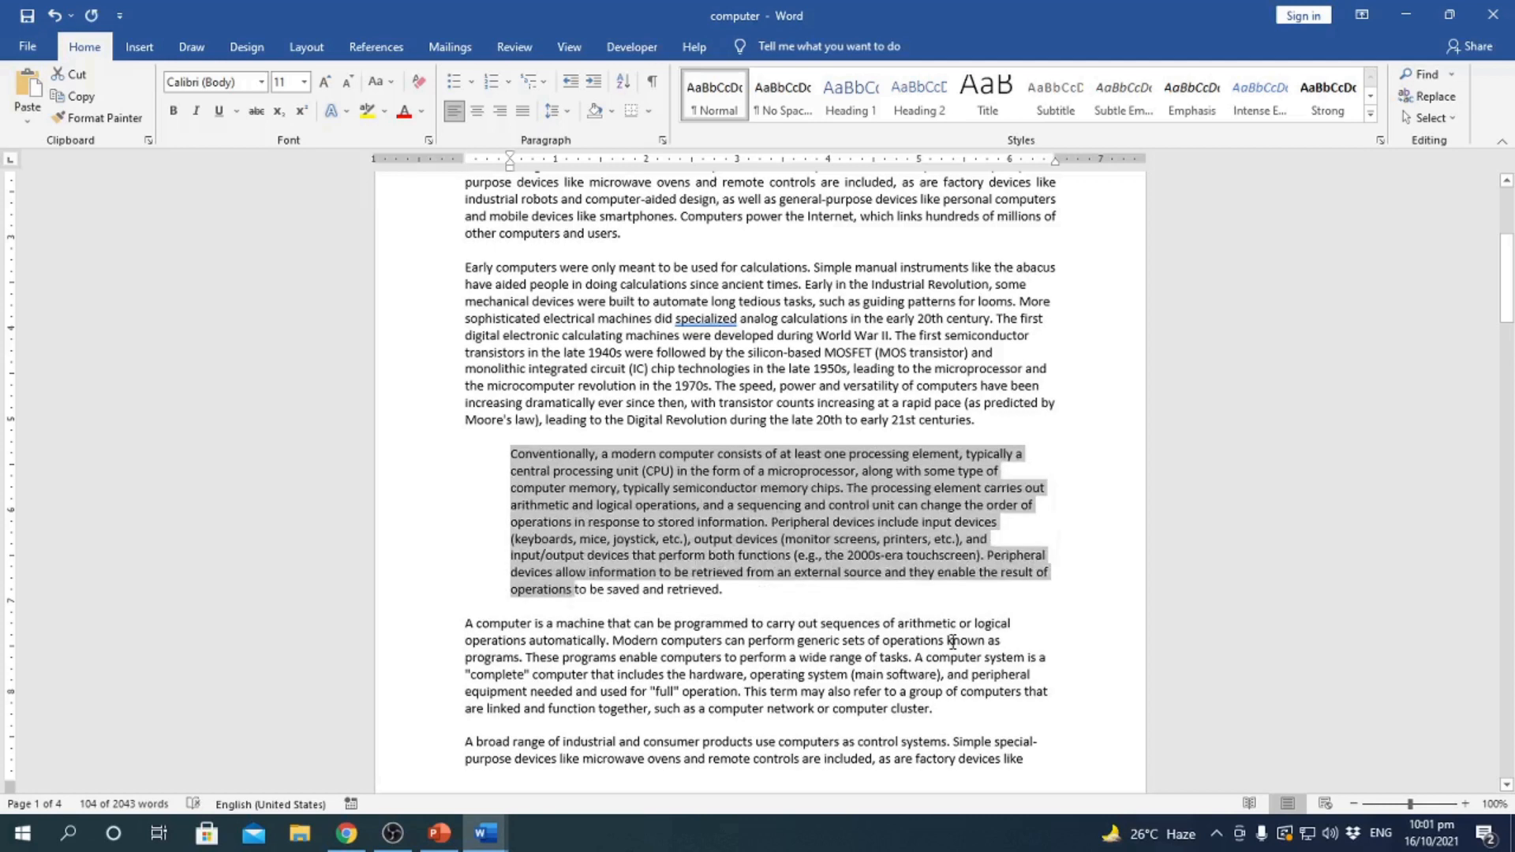
{"action": "left_click", "coordinate": [614, 539]}
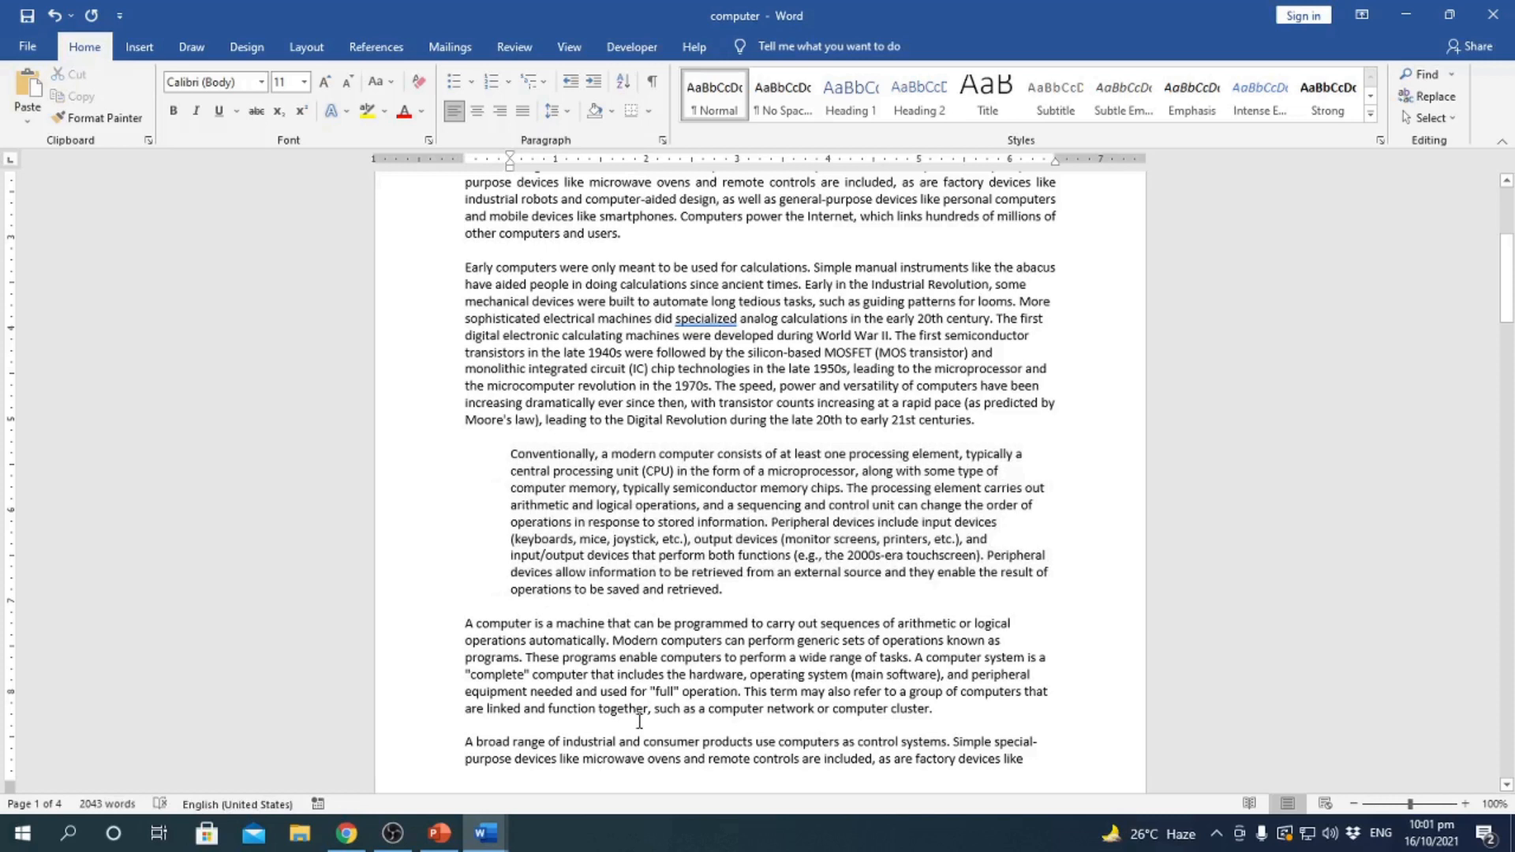
{"action": "key", "text": "ctrl+z"}
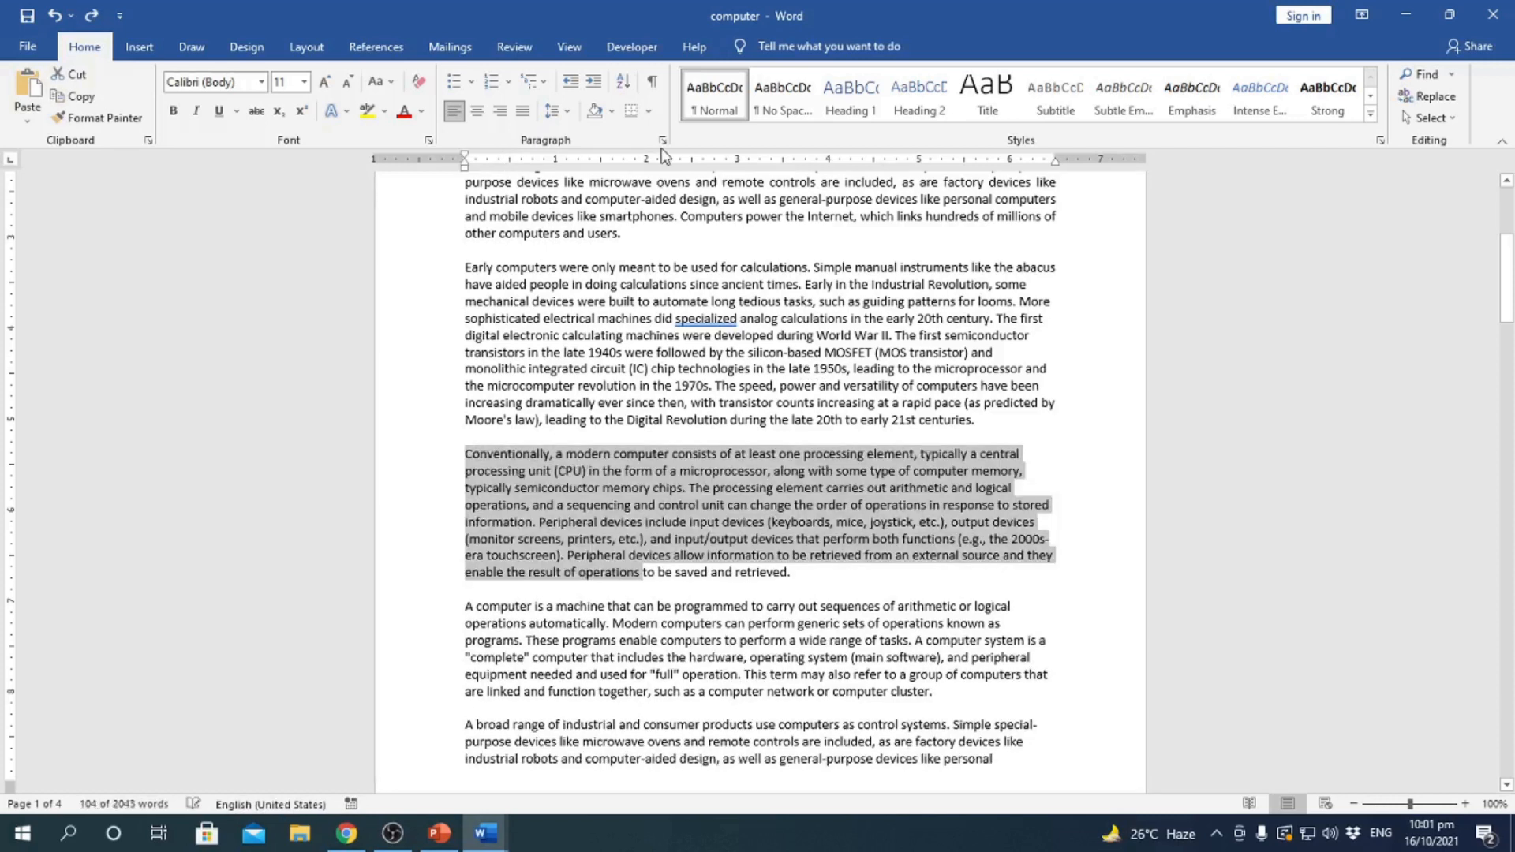
- Set the left indentation to 0.2" in the Paragraph settings of the selected paragraph, and cancel the dialog
{"action": "left_click", "coordinate": [662, 139]}
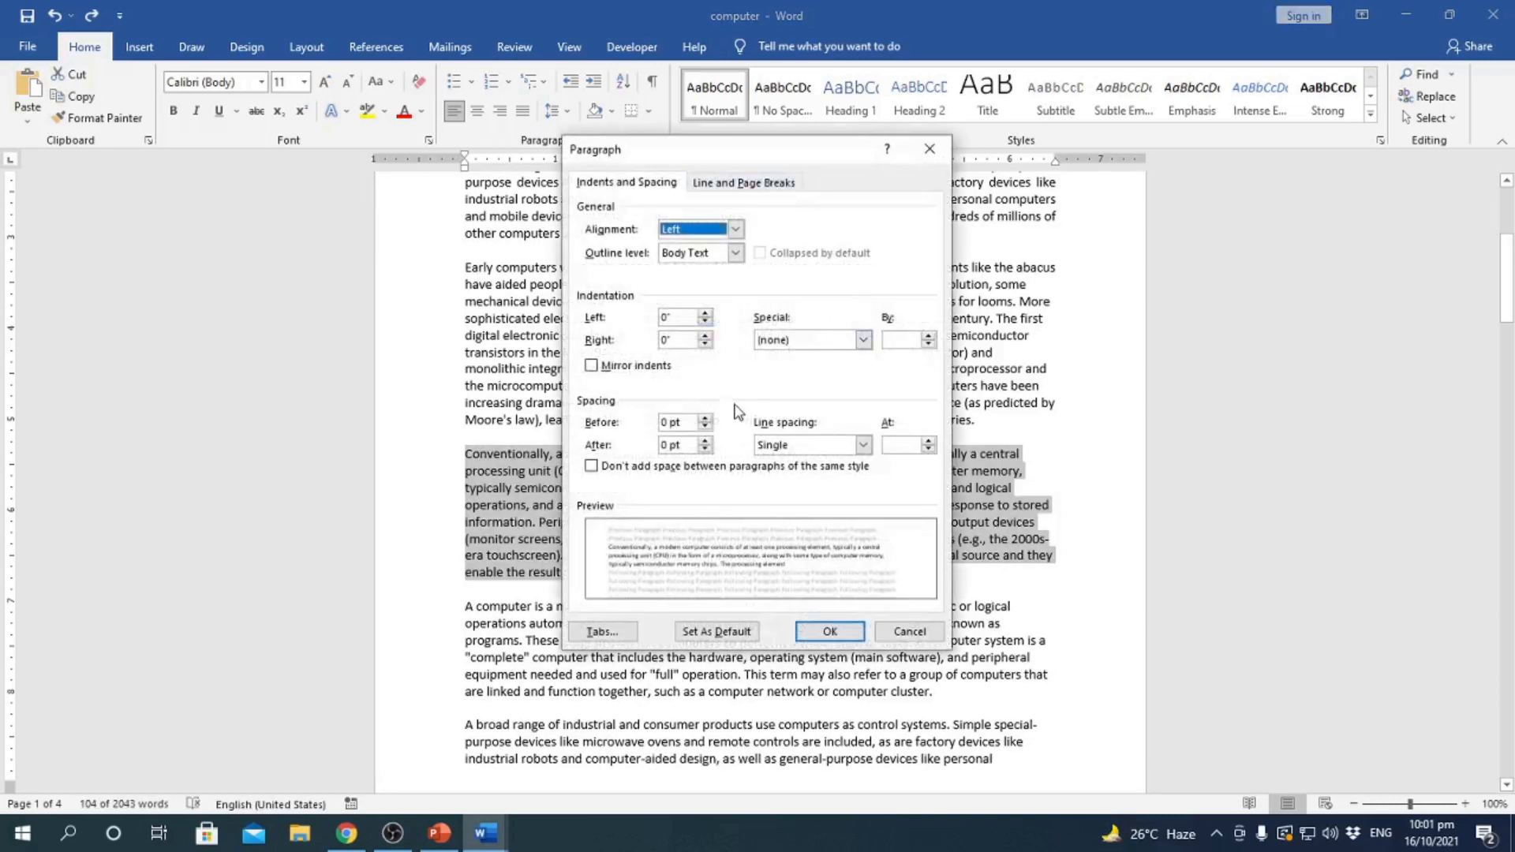
{"action": "left_click", "coordinate": [705, 314]}
{"action": "left_click", "coordinate": [706, 314]}
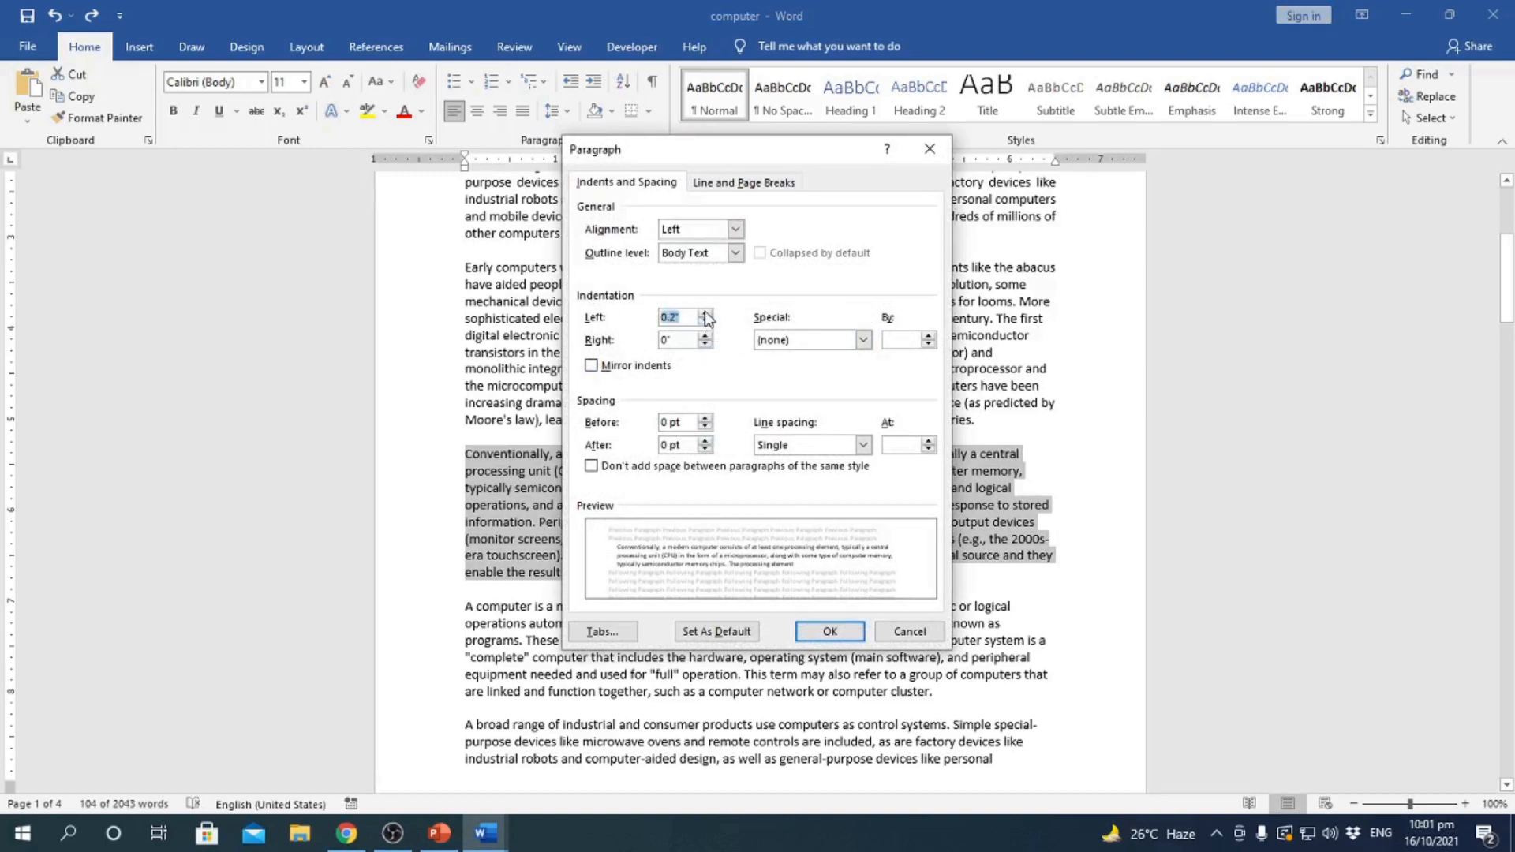
{"action": "left_click", "coordinate": [920, 635]}
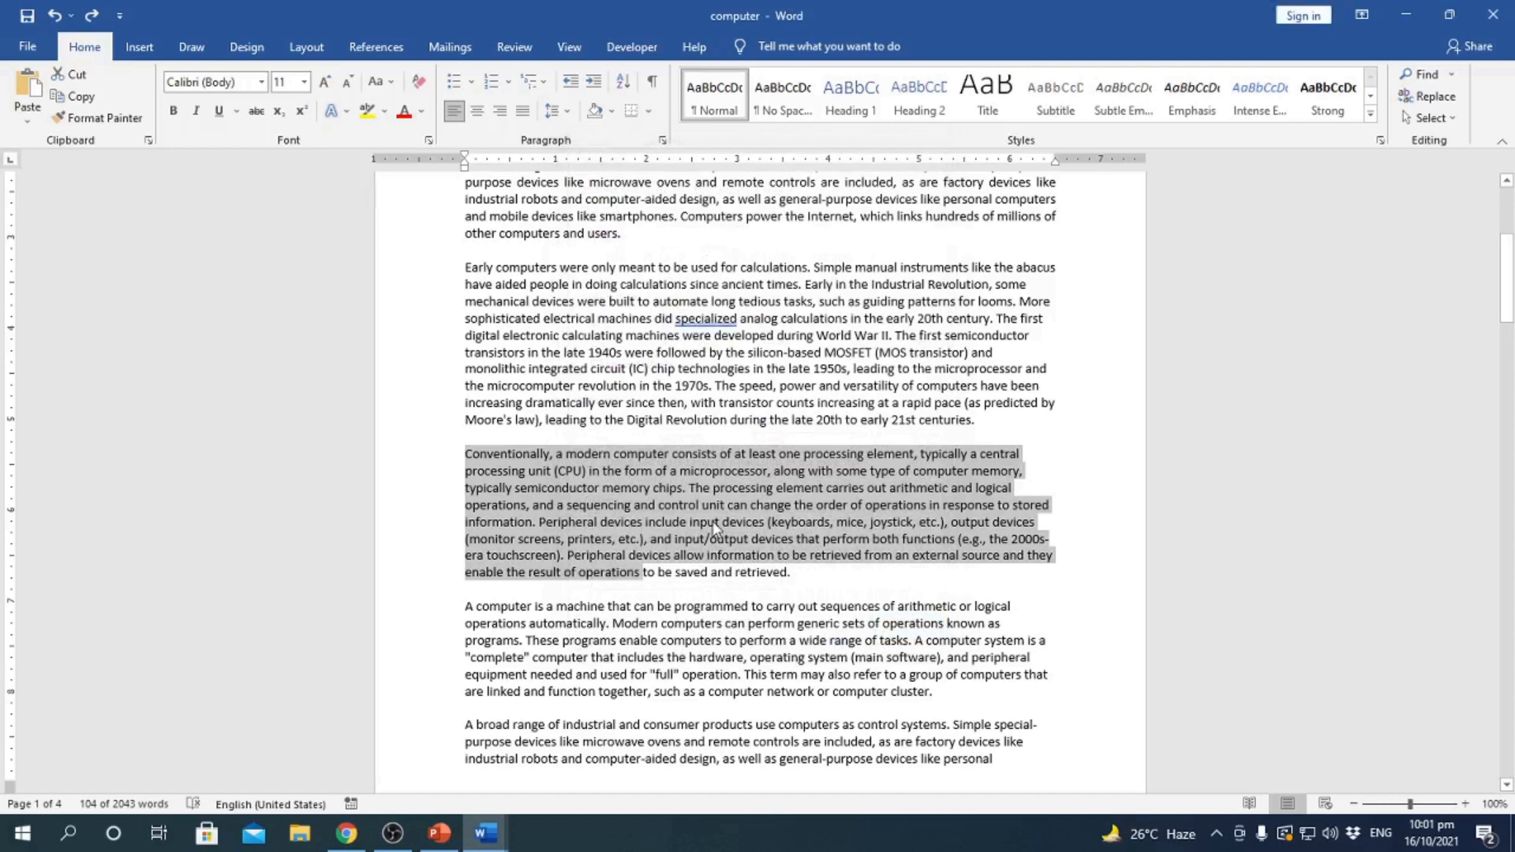
- Indent the selected "Conventionally" paragraph one level and undo it, and view the Special indentation options in the Paragraph settings without applying any
{"action": "key", "text": "ctrl+m"}
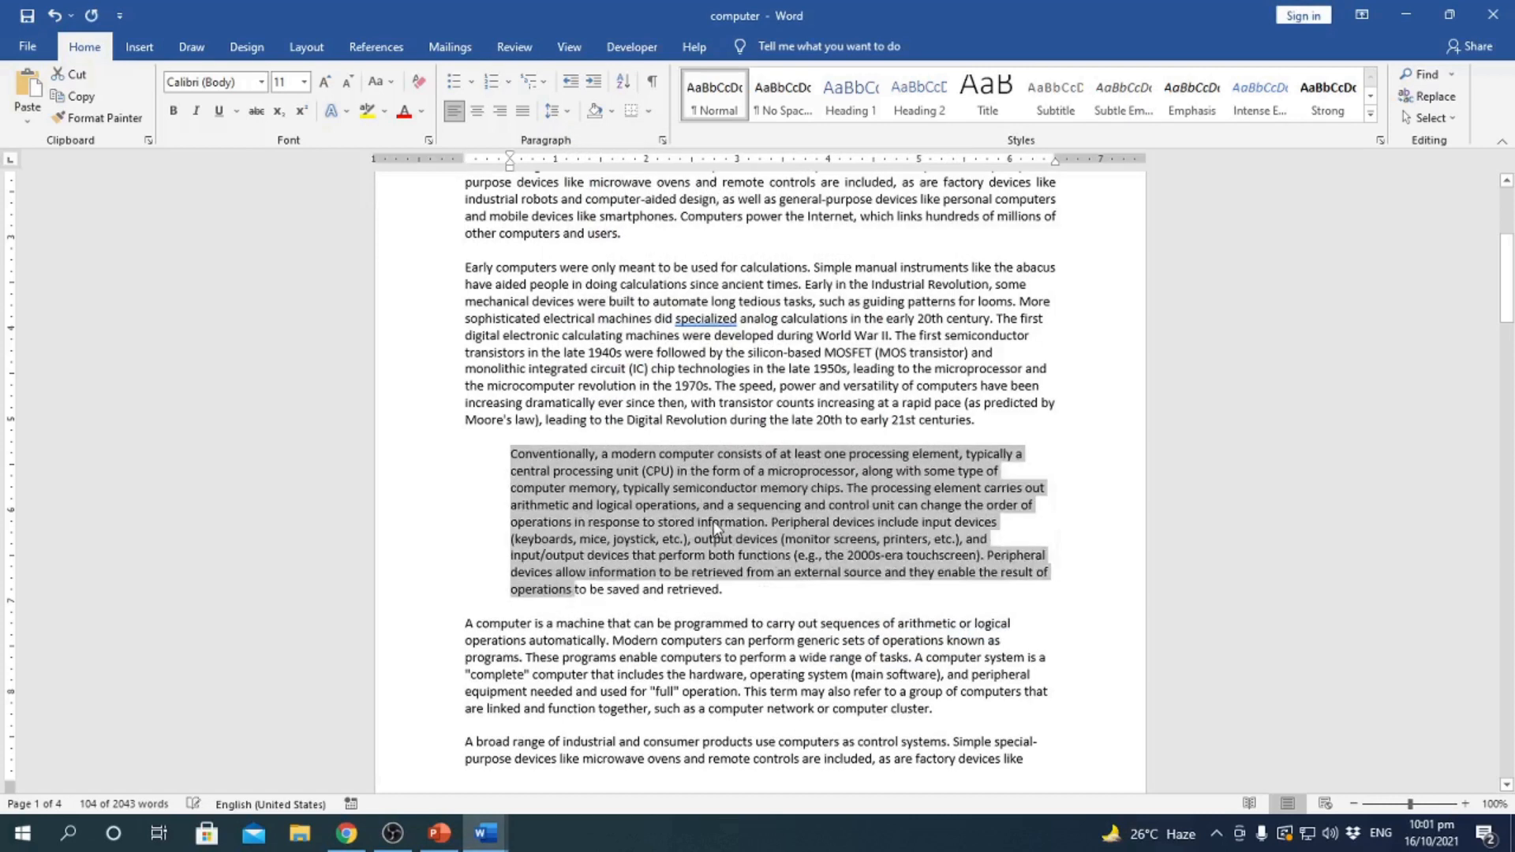
{"action": "key", "text": "ctrl+z"}
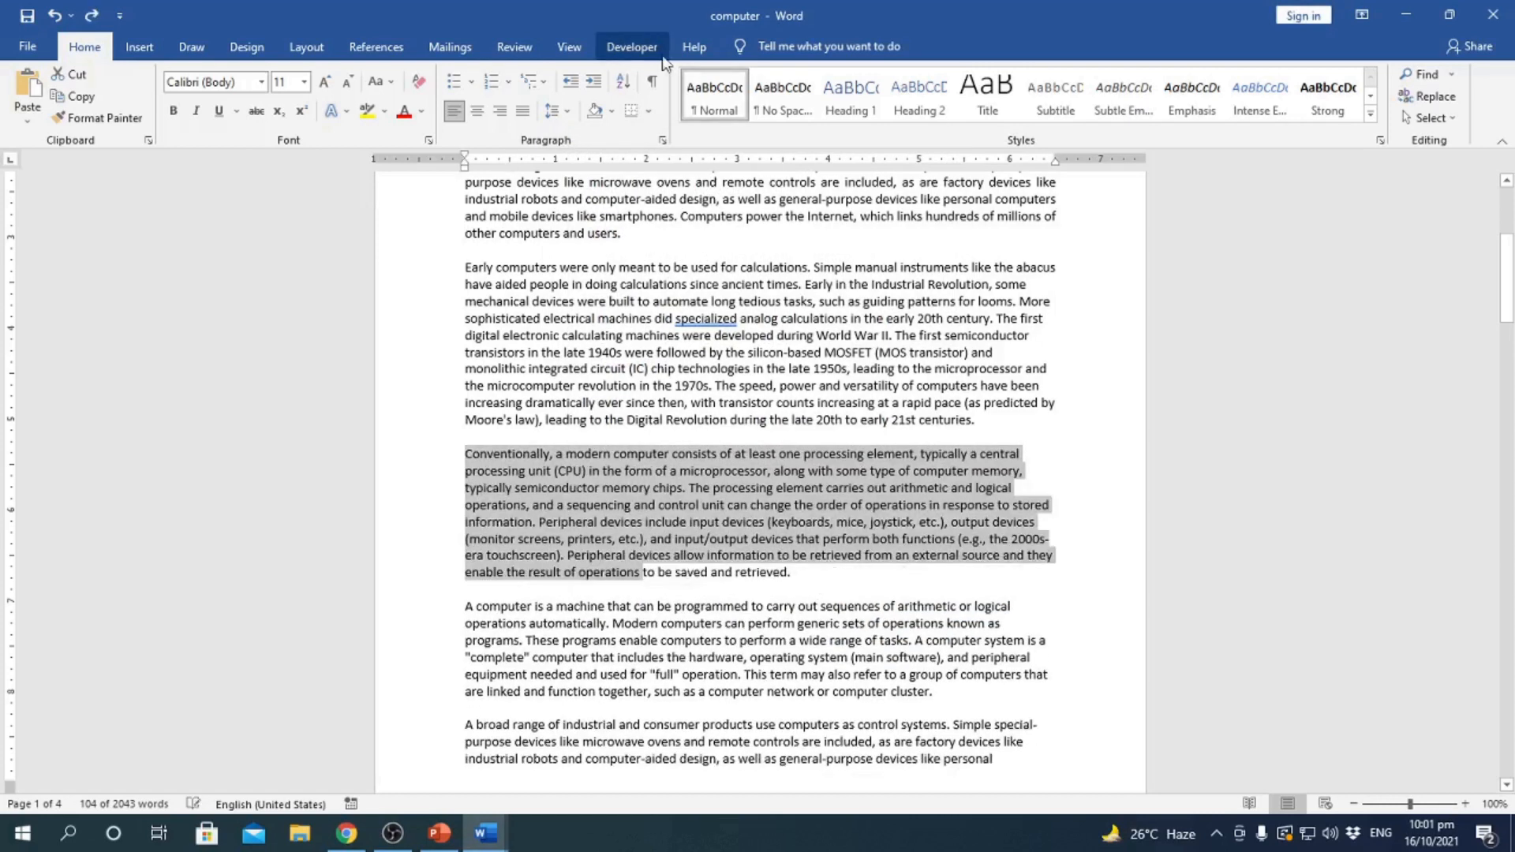
{"action": "left_click", "coordinate": [662, 139]}
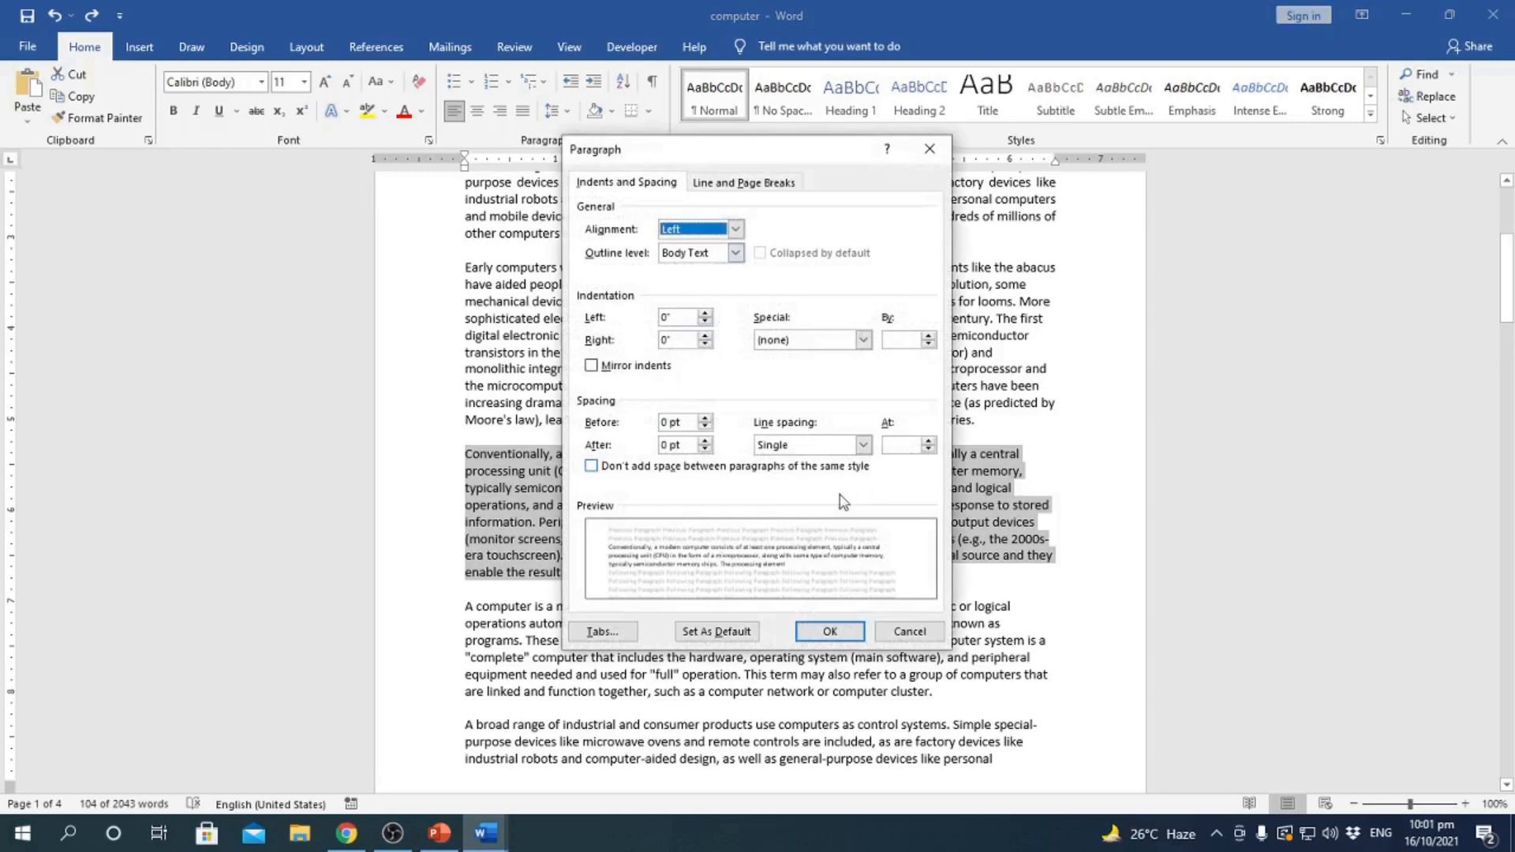
{"action": "left_click", "coordinate": [863, 341]}
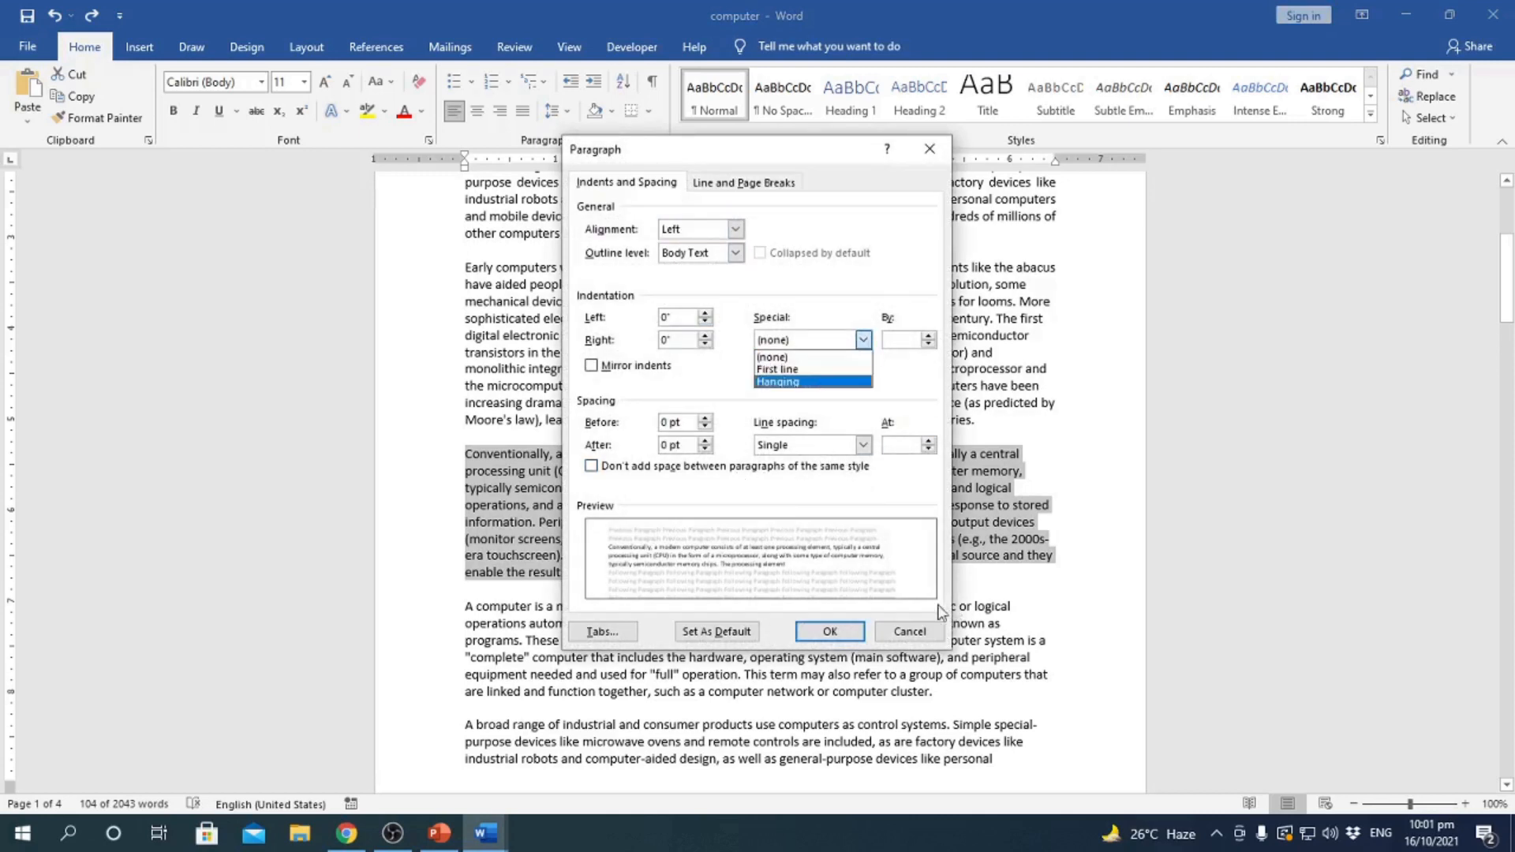
{"action": "left_click", "coordinate": [909, 632]}
- Look up the hanging indent shortcut in the "Shorcut Keys in Word" document and return to the "computer" document
{"action": "mouse_move", "coordinate": [485, 833]}
{"action": "left_click", "coordinate": [378, 734]}
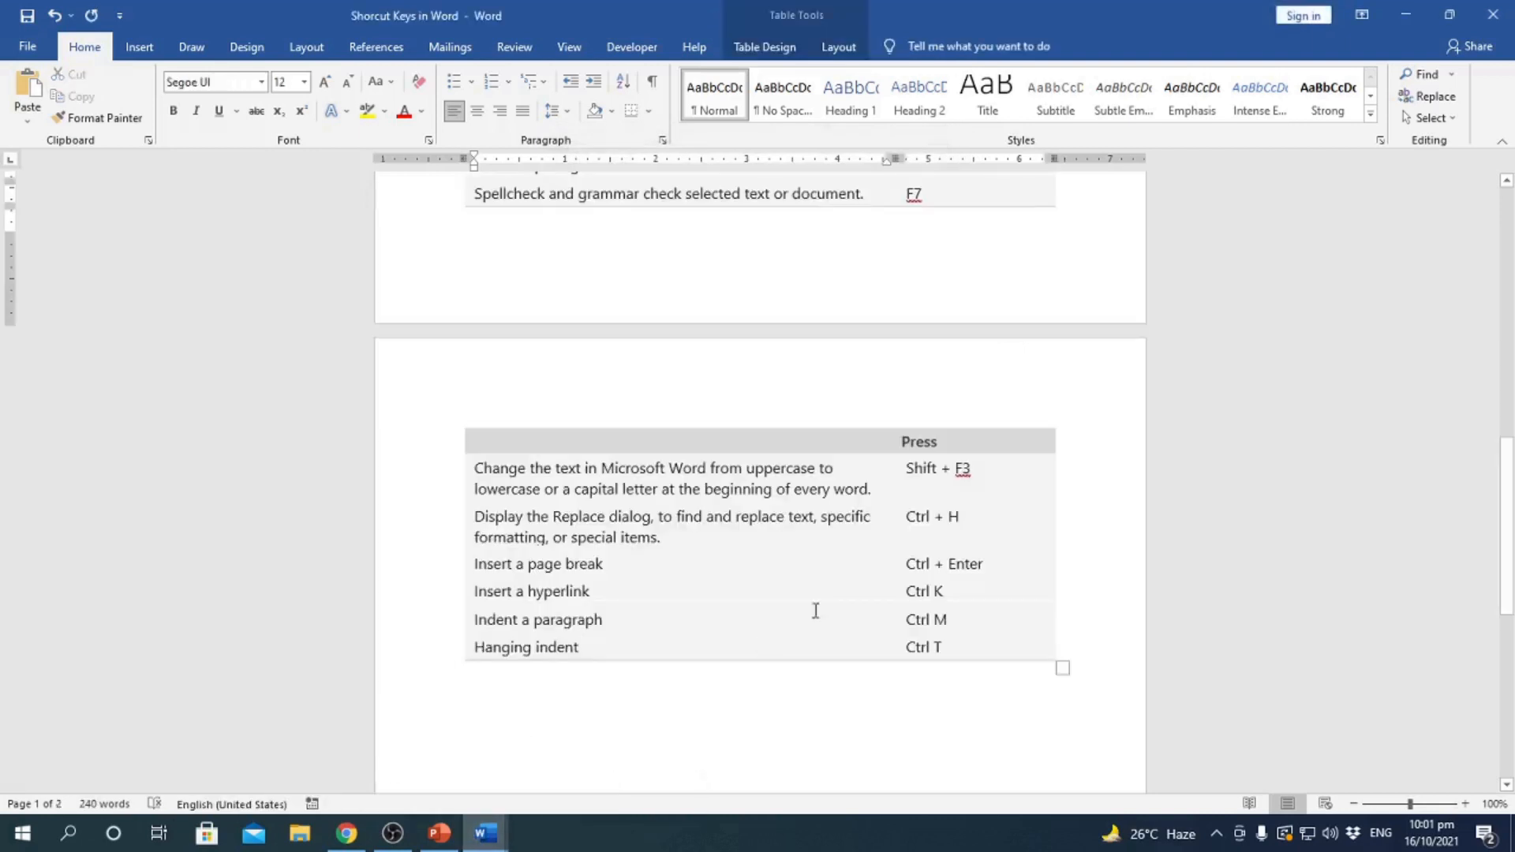
{"action": "scroll", "coordinate": [622, 730], "scroll_direction": "down", "scroll_amount": 2}
{"action": "mouse_move", "coordinate": [486, 832]}
{"action": "left_click", "coordinate": [598, 752]}
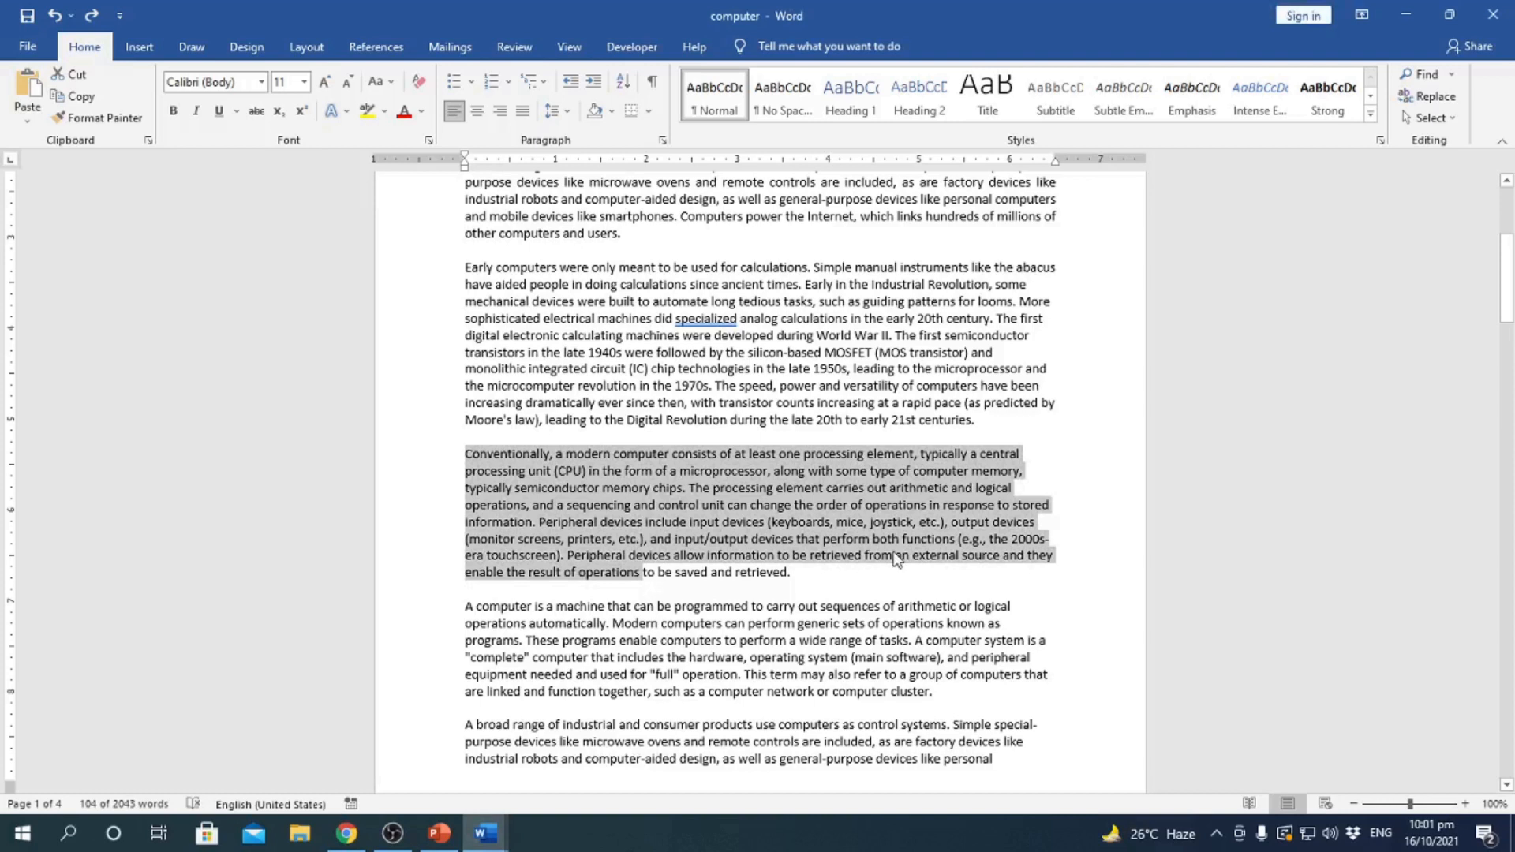
- Apply a hanging indent to the selected paragraph beginning "Conventionally", and undo the hanging indent
{"action": "key", "text": "ctrl+t"}
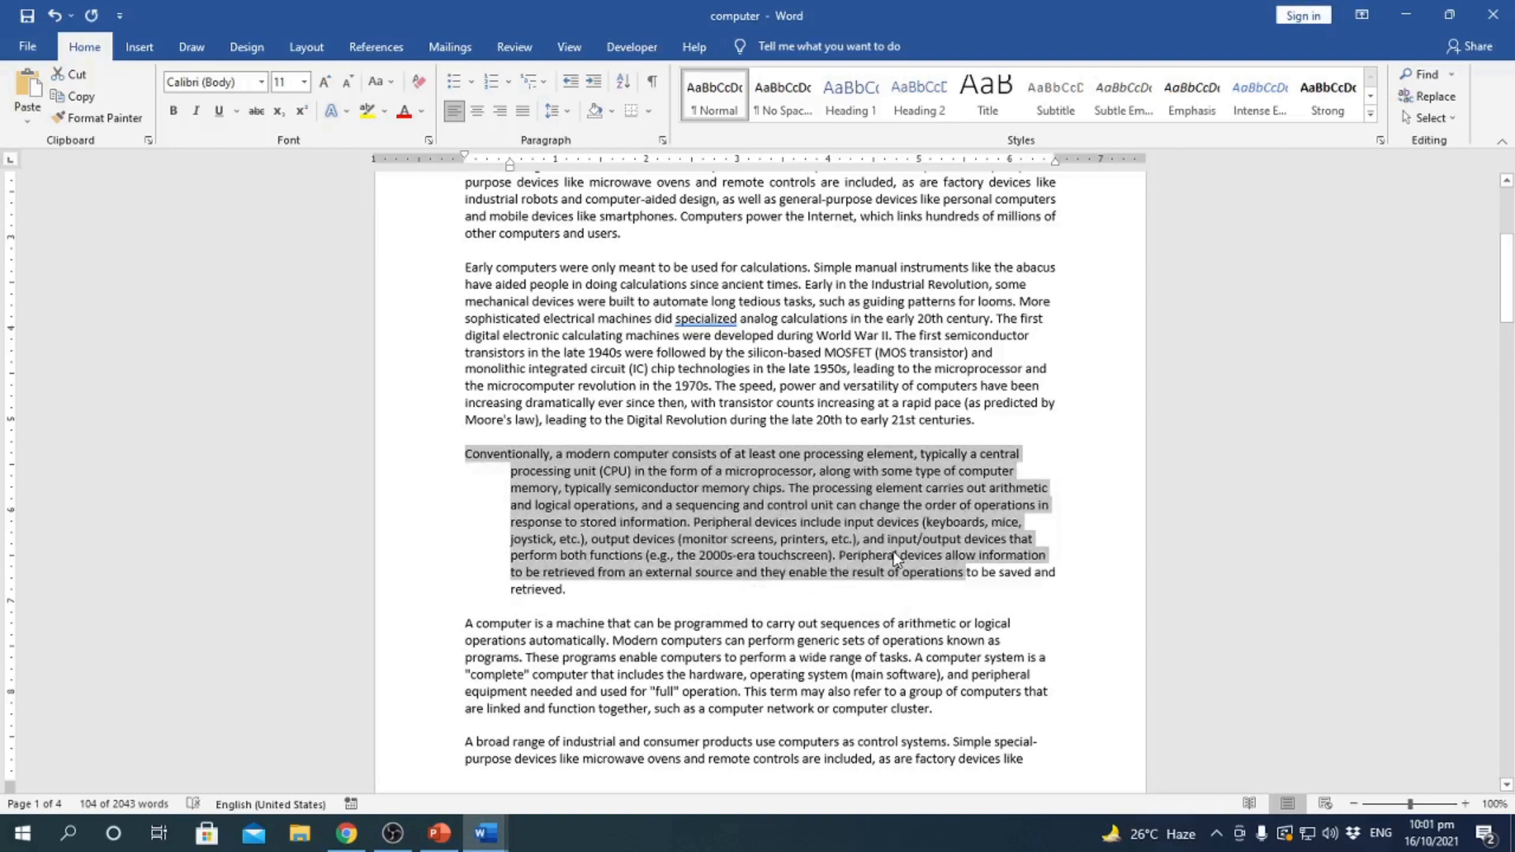
{"action": "left_click", "coordinate": [696, 508]}
{"action": "left_click_drag", "start_coordinate": [544, 473], "coordinate": [565, 591]}
{"action": "left_click", "coordinate": [467, 455]}
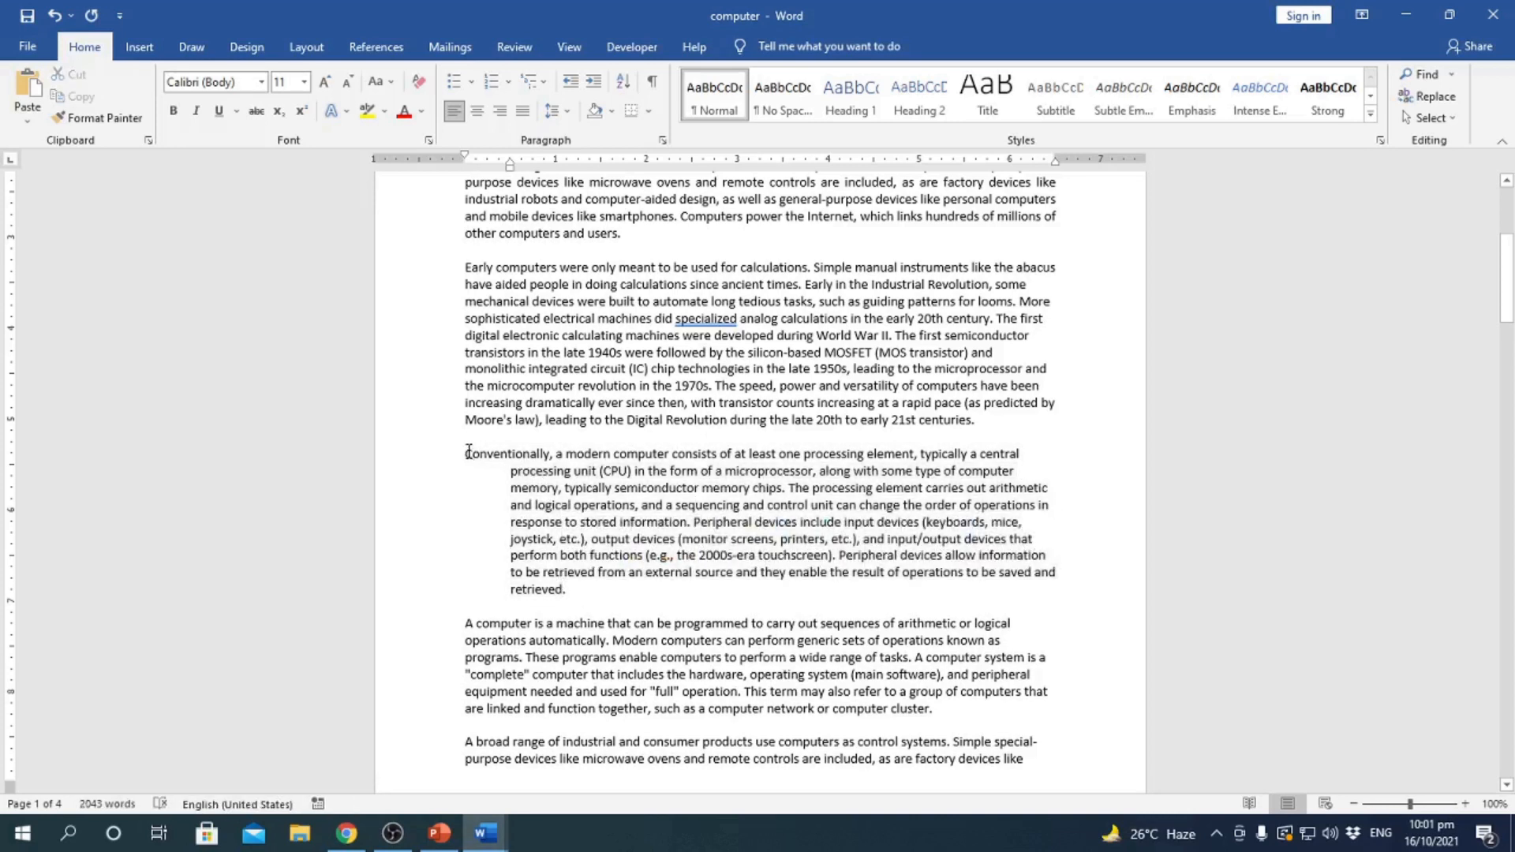
{"action": "scroll", "coordinate": [755, 543], "scroll_direction": "down", "scroll_amount": 3}
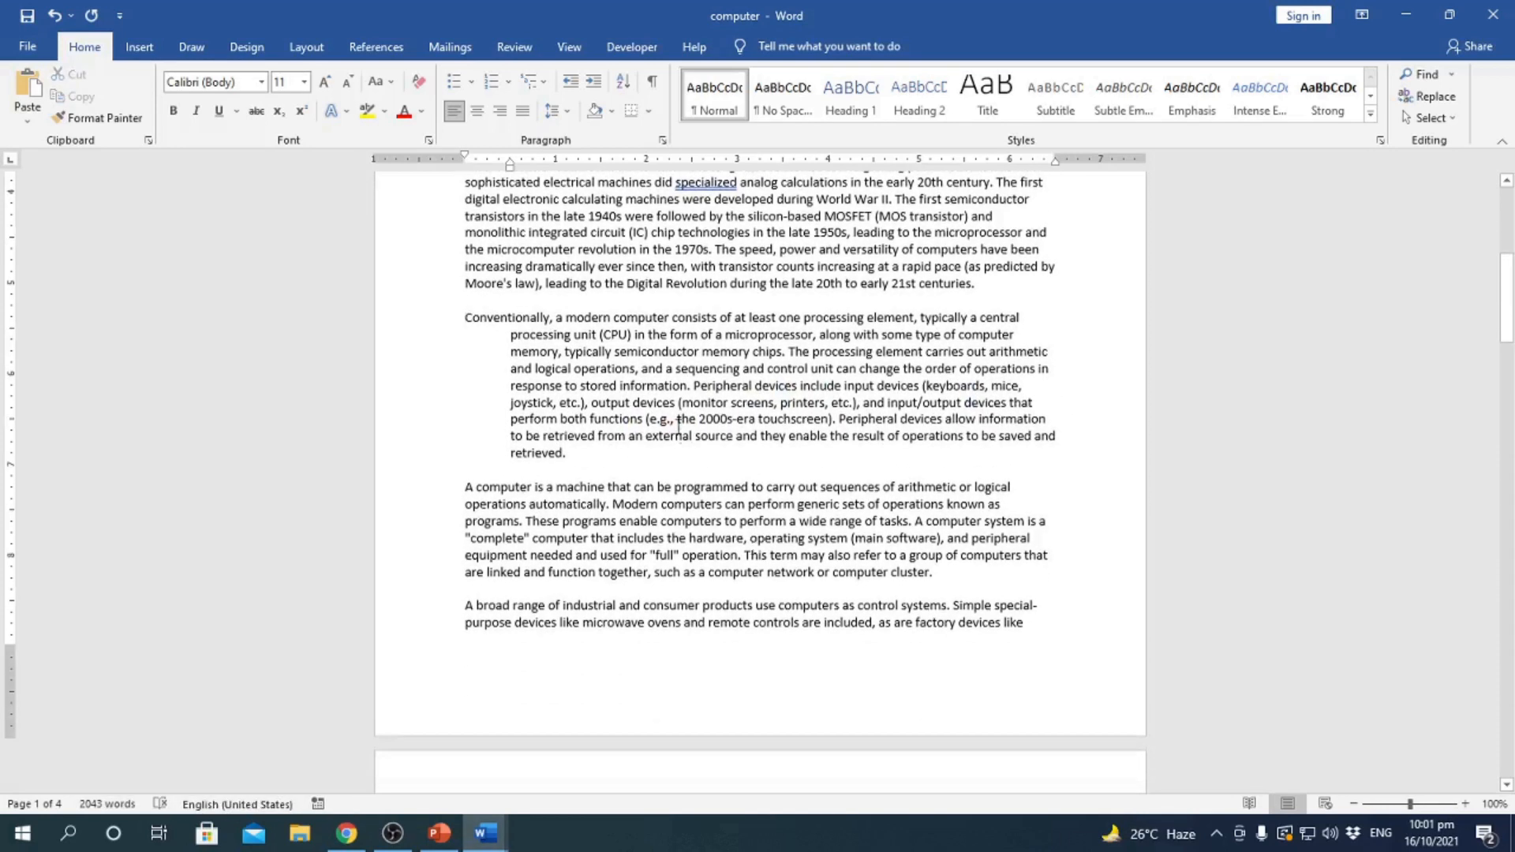
{"action": "key", "text": "ctrl+z"}
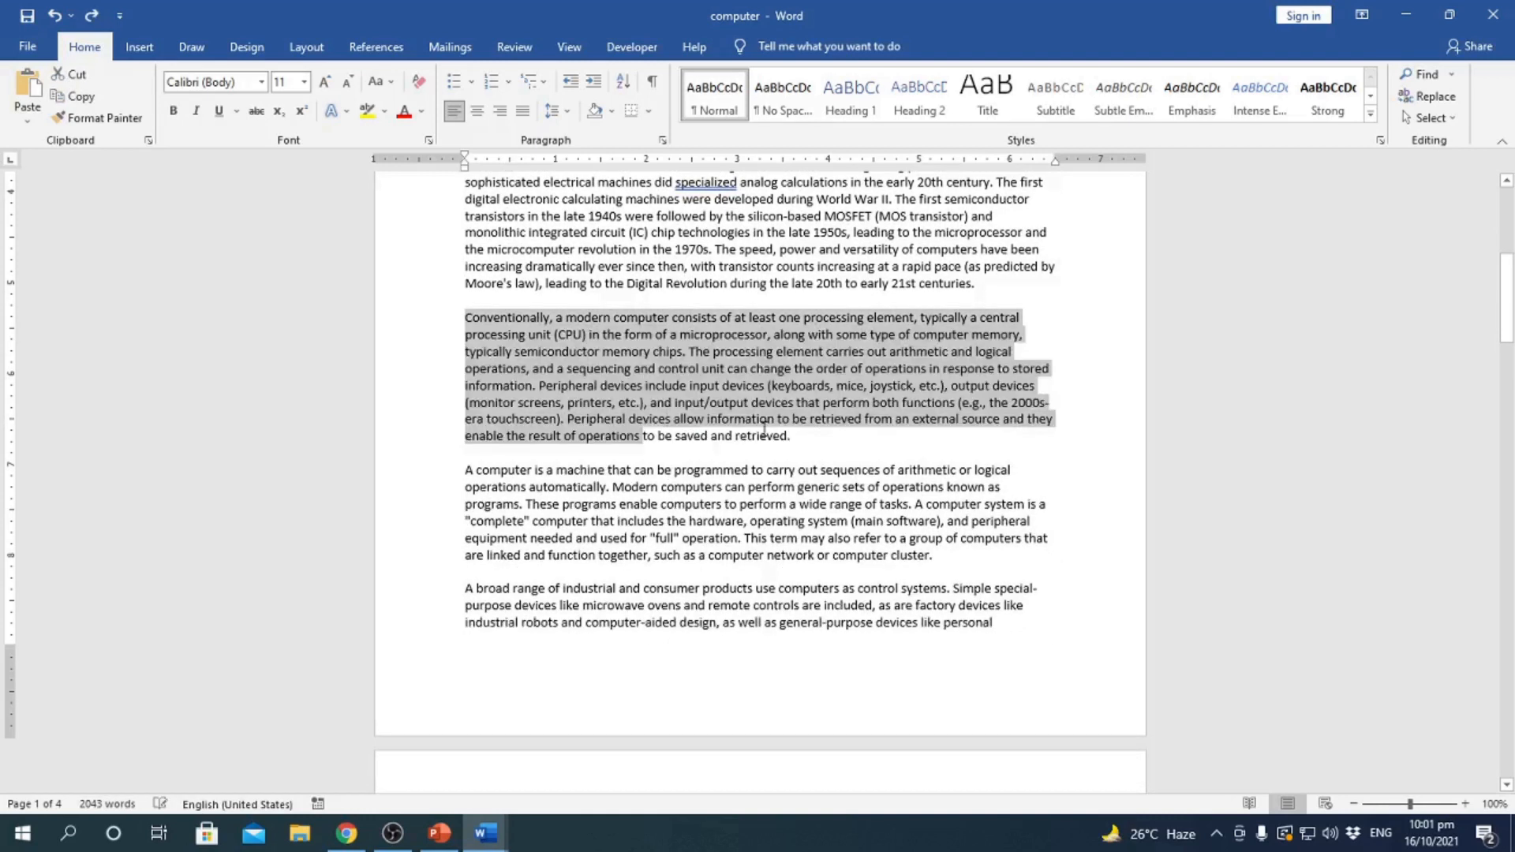
{"action": "scroll", "coordinate": [797, 425], "scroll_direction": "up", "scroll_amount": 10}
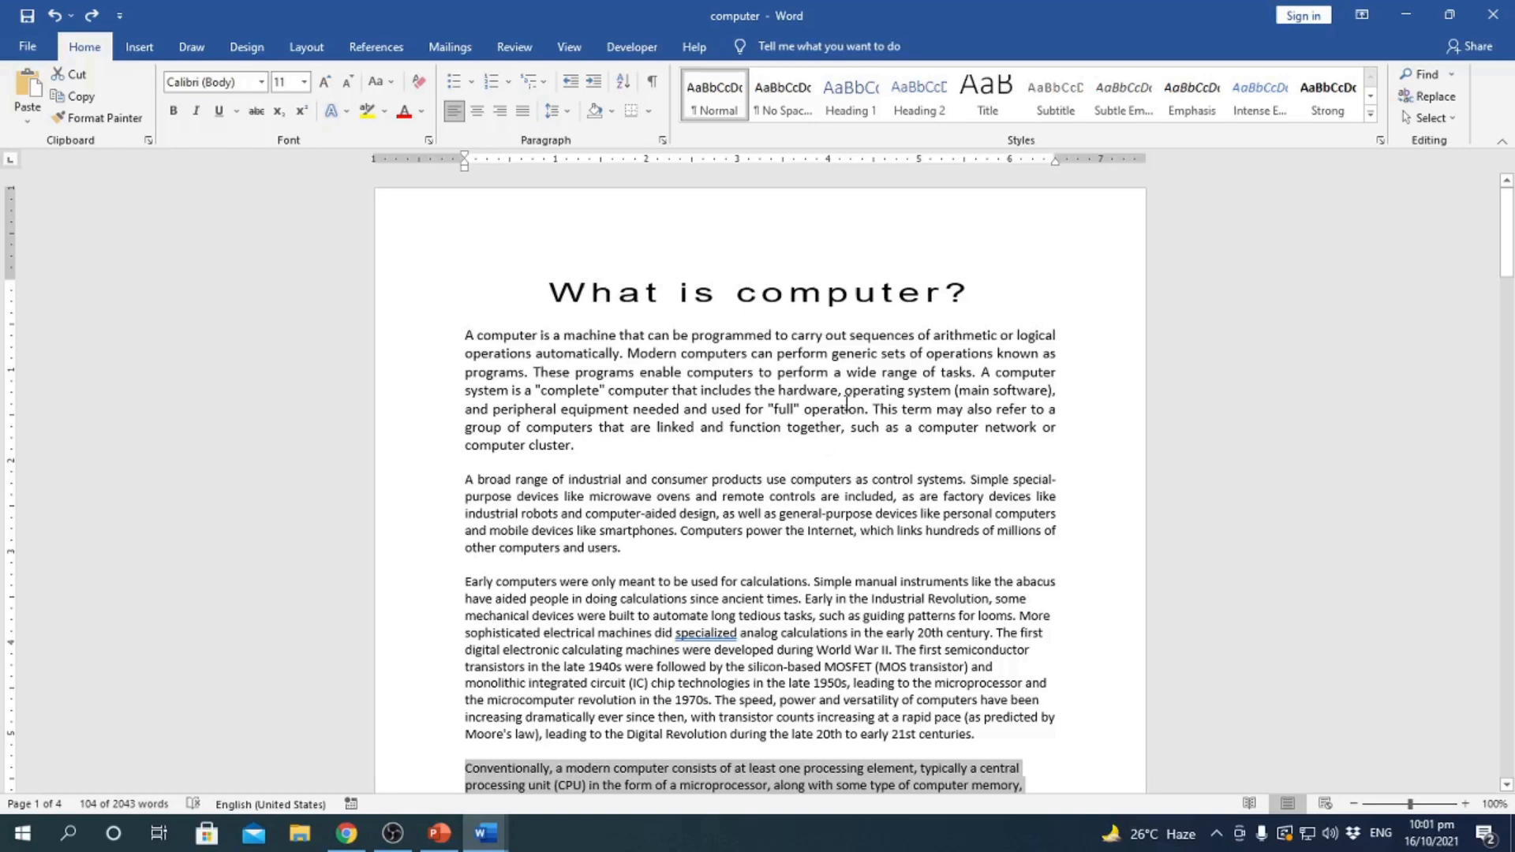
{"action": "scroll", "coordinate": [845, 408], "scroll_direction": "down", "scroll_amount": 20}
{"action": "scroll", "coordinate": [859, 456], "scroll_direction": "up", "scroll_amount": 10}
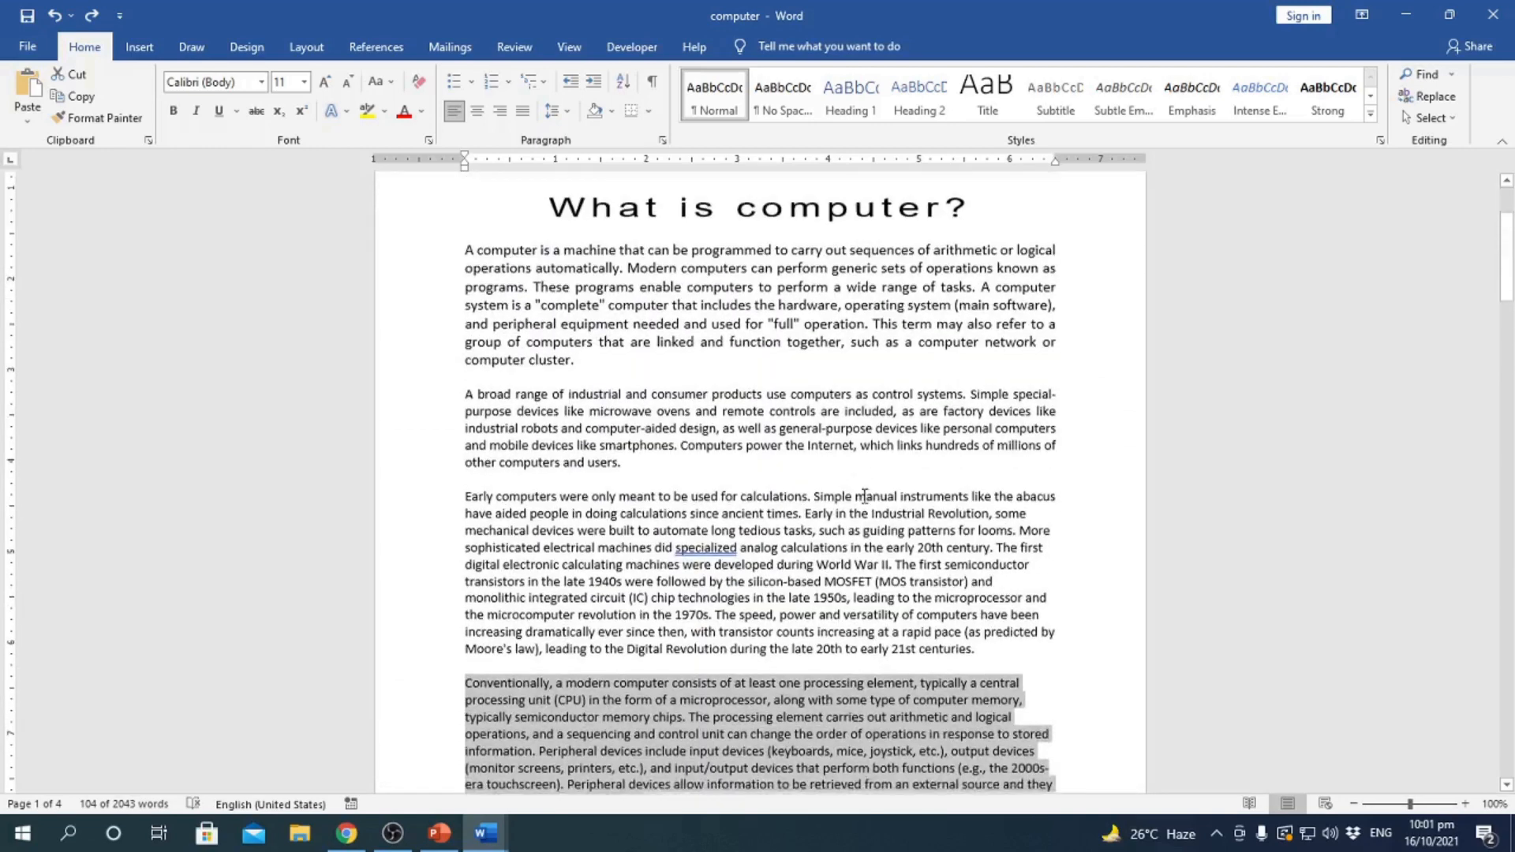
{"action": "scroll", "coordinate": [865, 495], "scroll_direction": "down", "scroll_amount": 15}
{"action": "scroll", "coordinate": [875, 497], "scroll_direction": "up", "scroll_amount": 6}
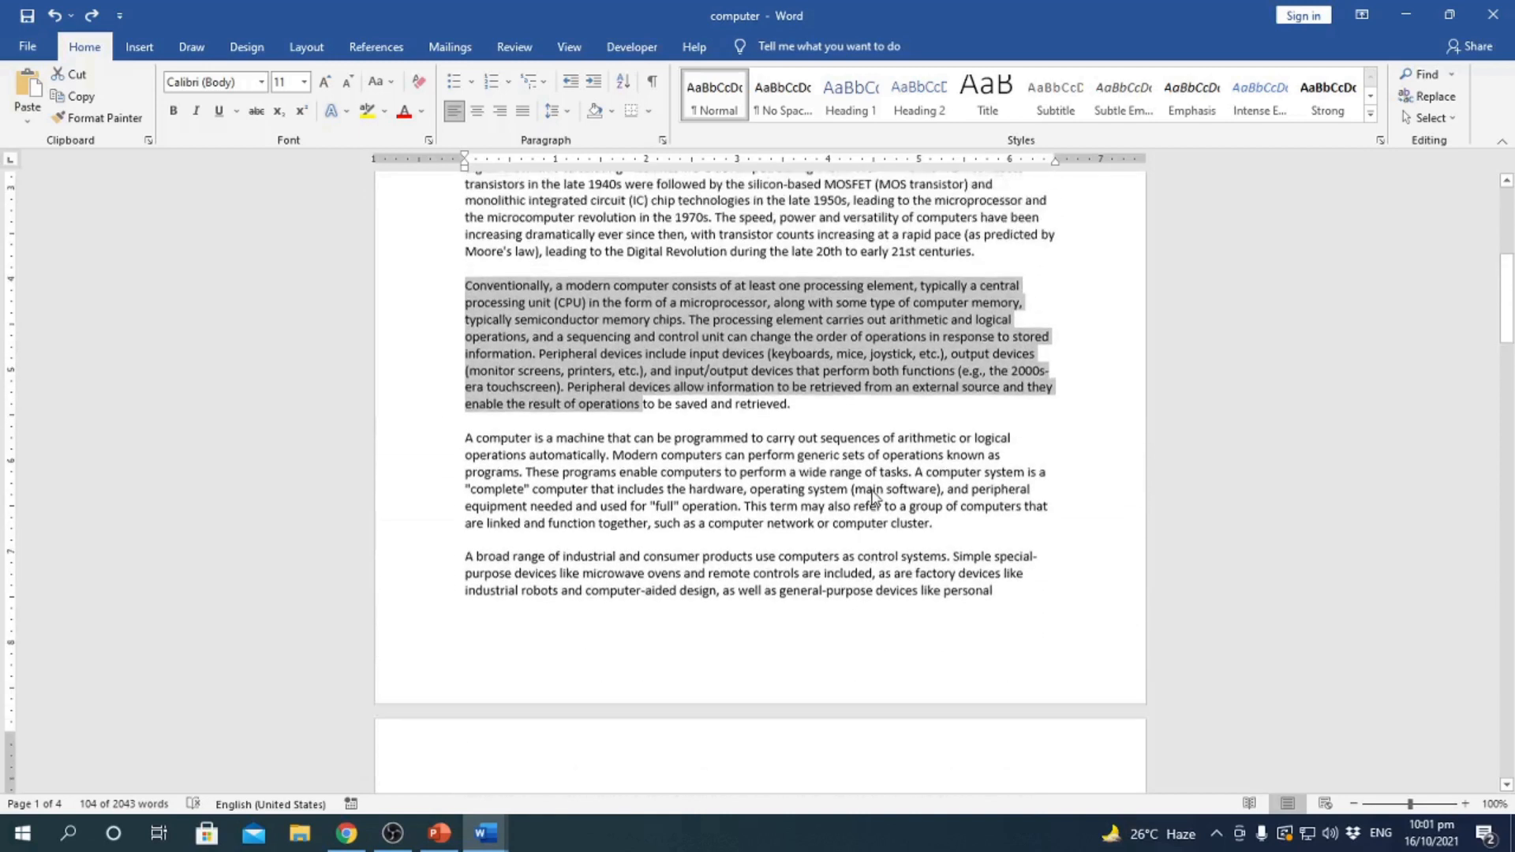
{"action": "scroll", "coordinate": [874, 497], "scroll_direction": "up", "scroll_amount": 8}
{"action": "left_click", "coordinate": [788, 510]}
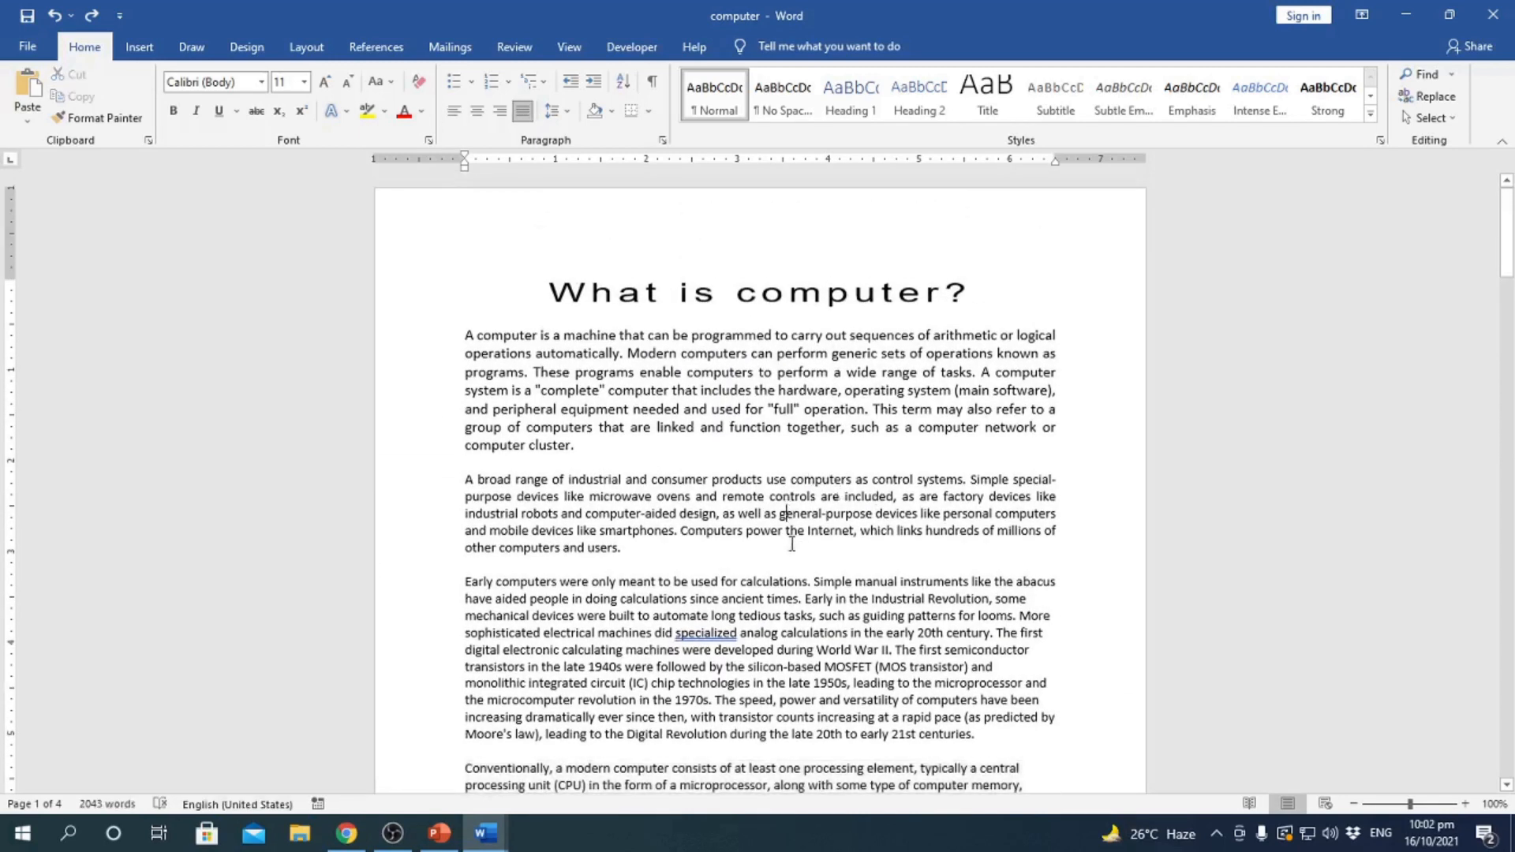
{"action": "scroll", "coordinate": [789, 525], "scroll_direction": "down", "scroll_amount": 3}
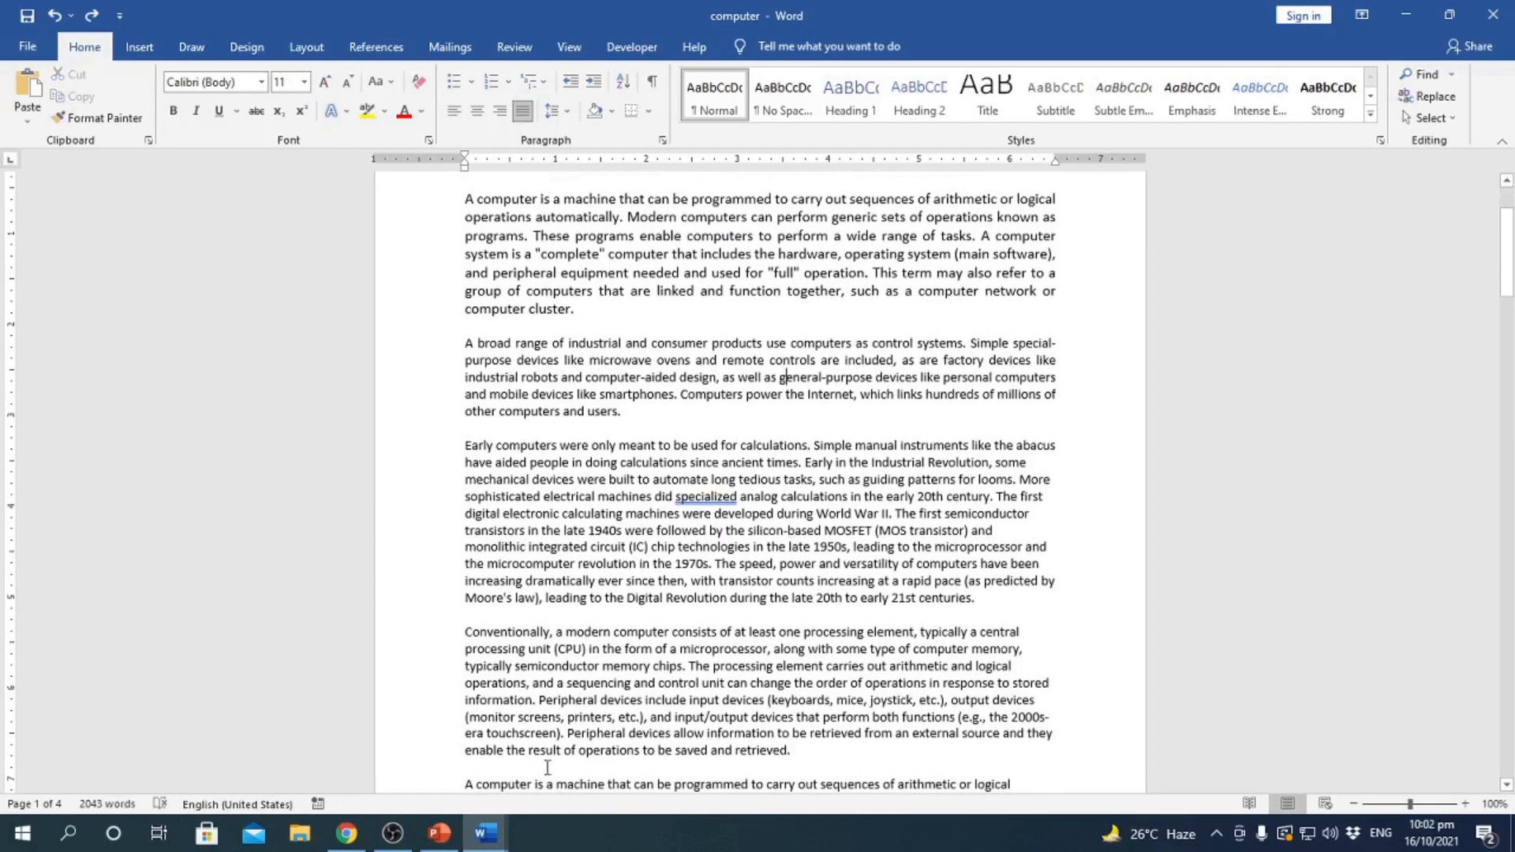